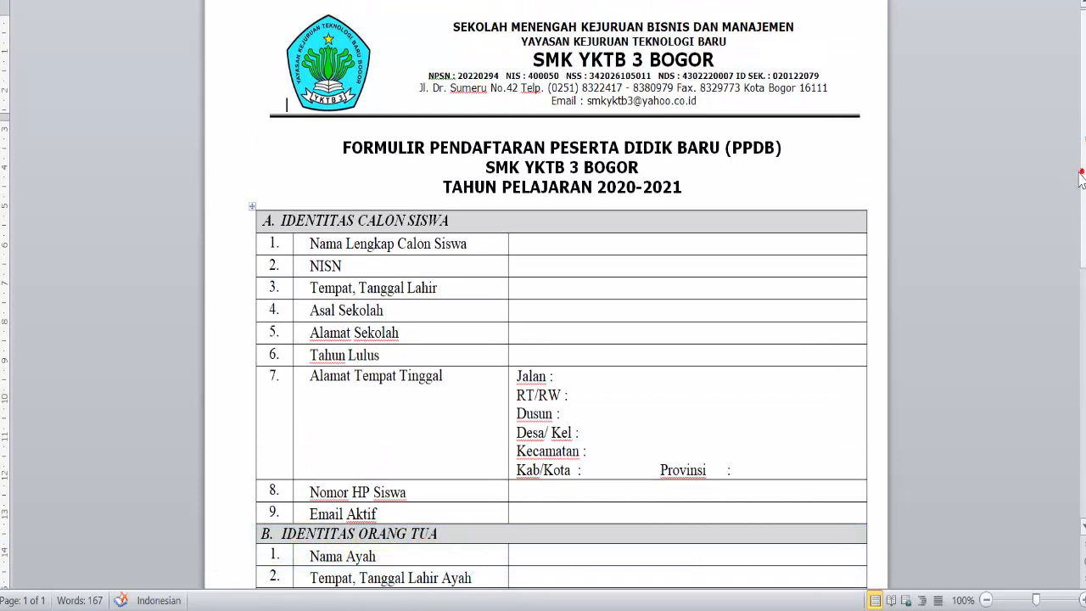
- Scroll through the PPDB registration form in Word, then bring up the Google homepage
{"action": "scroll", "coordinate": [544, 274], "scroll_direction": "up", "scroll_amount": 1}
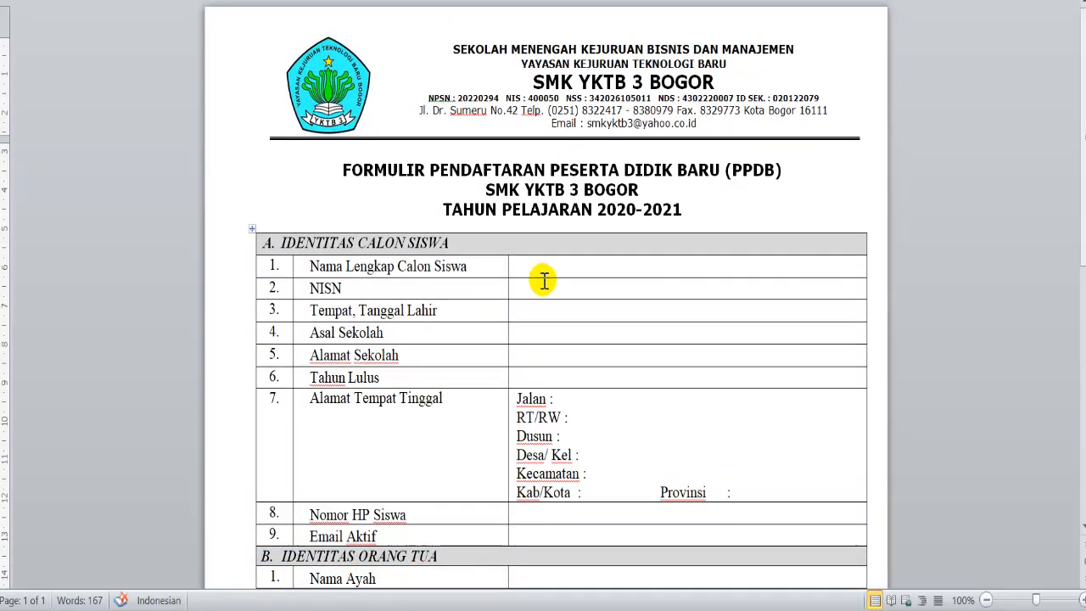
{"action": "mouse_move", "coordinate": [1084, 197]}
{"action": "left_mouse_down"}
{"action": "mouse_move", "coordinate": [1080, 384]}
{"action": "mouse_move", "coordinate": [1082, 195]}
{"action": "left_mouse_up"}
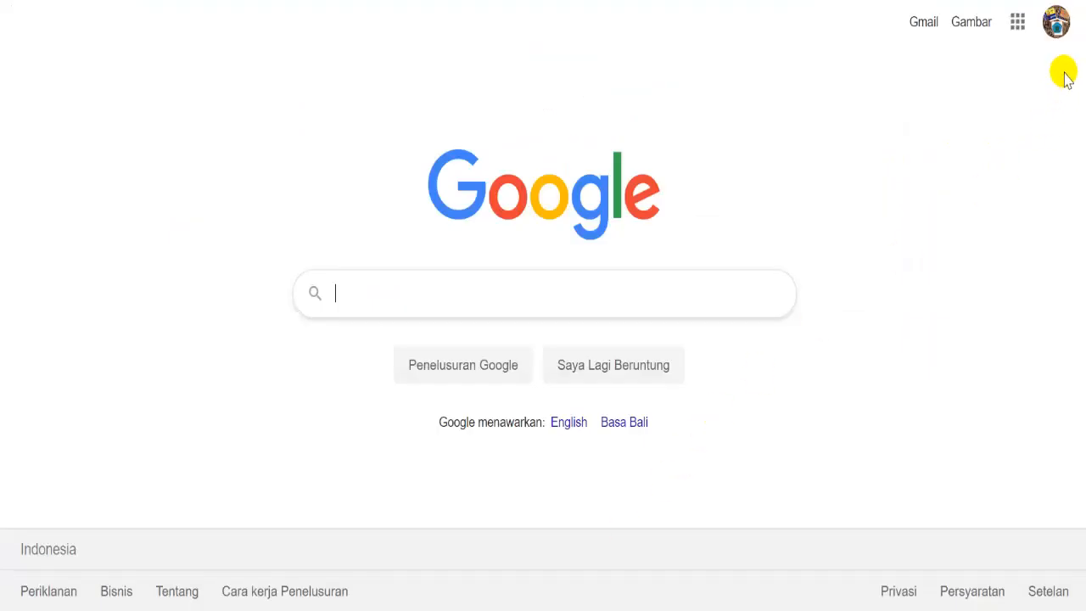
- Open Google Drive and create a folder named 'SMK YKTB 3 BOGOR PPDB 2020' in My Drive
{"action": "left_click", "coordinate": [1018, 23]}
{"action": "left_click", "coordinate": [1001, 348]}
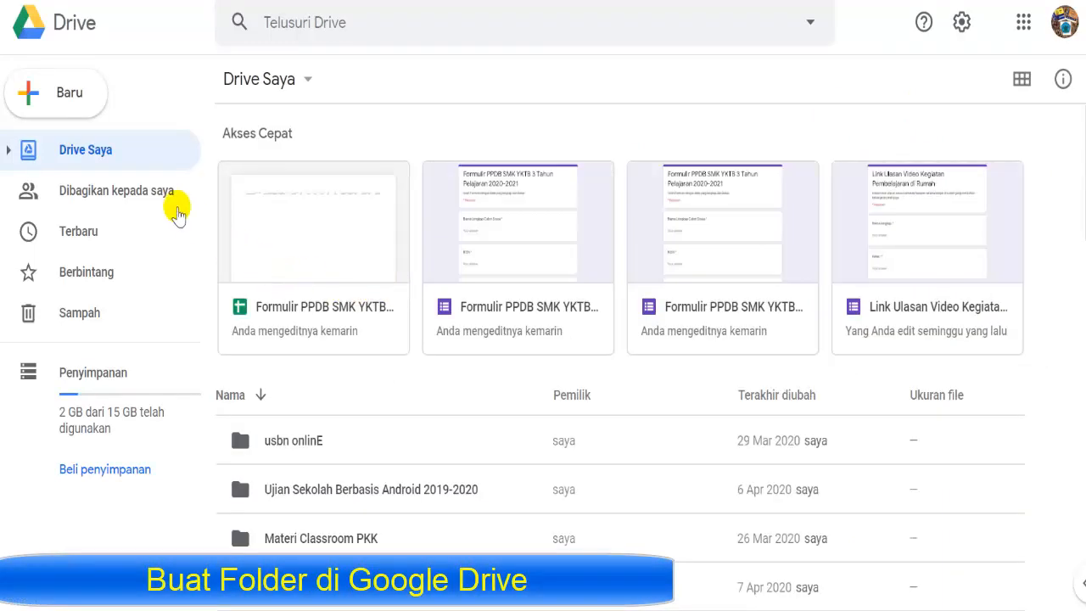
{"action": "left_click", "coordinate": [65, 106]}
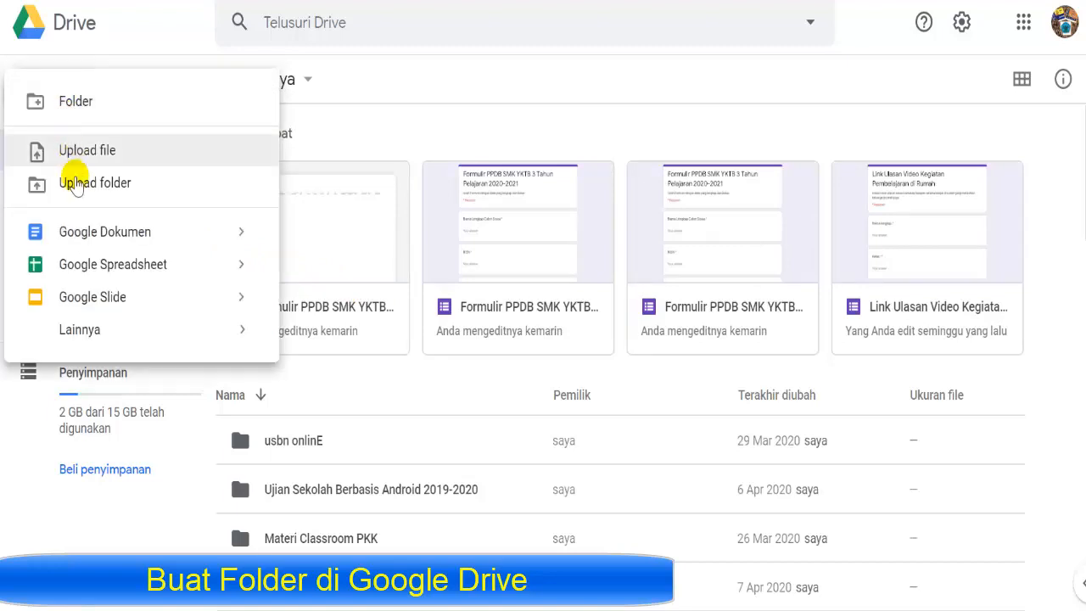
{"action": "left_click", "coordinate": [85, 107]}
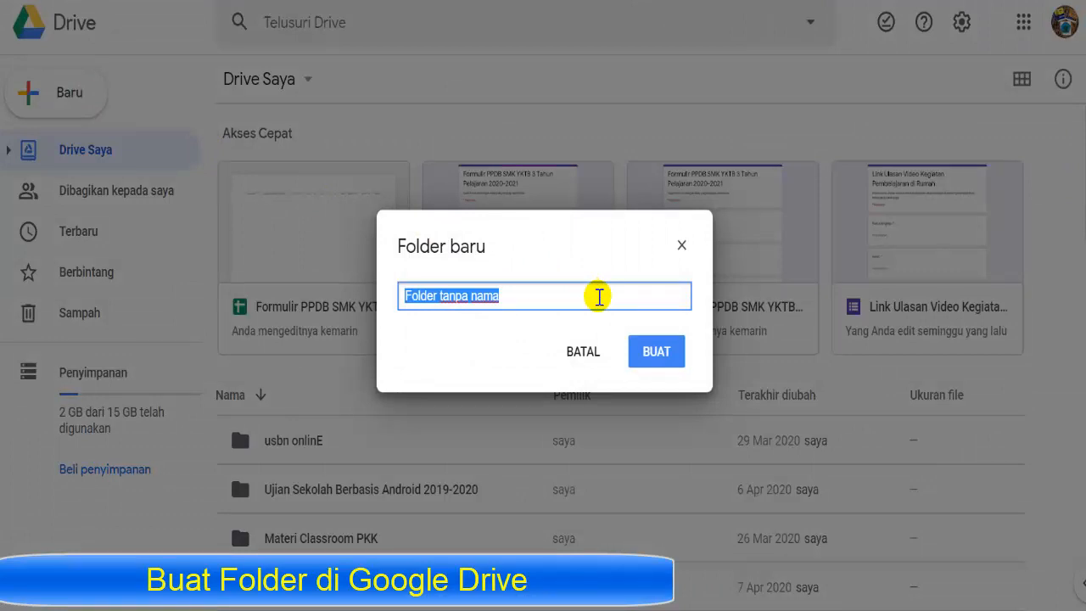
{"action": "type", "text": "s"}
{"action": "key", "text": "BackSpace"}
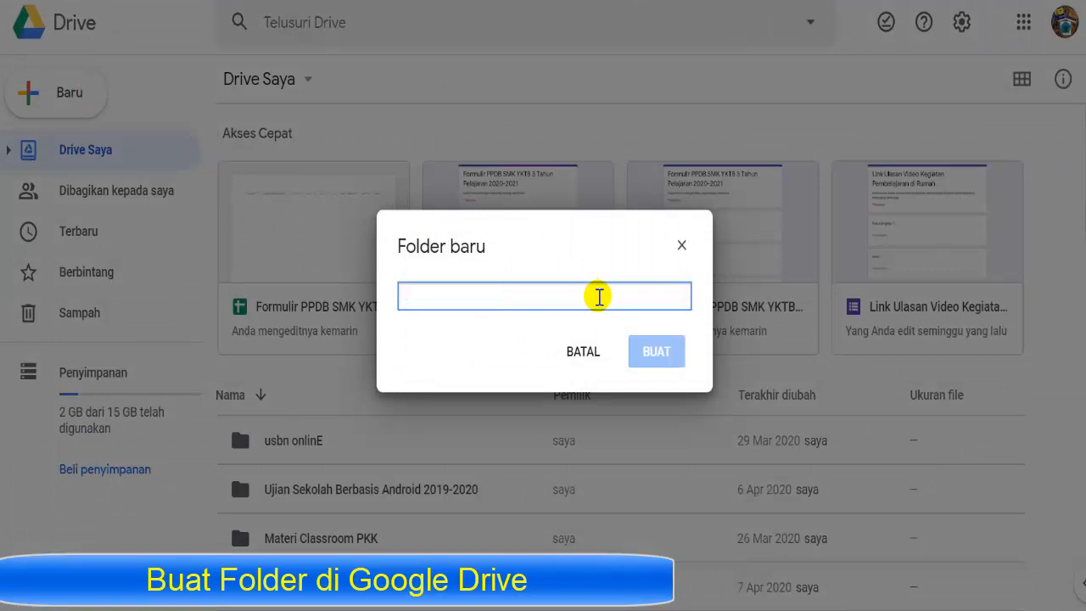
{"action": "type", "text": "SMK"}
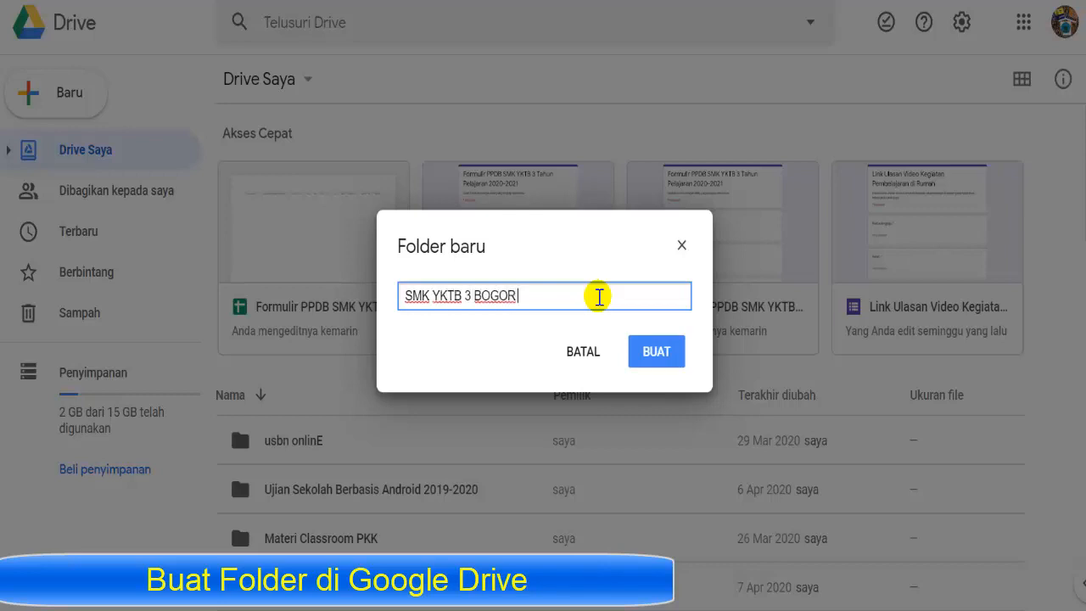
{"action": "type", "text": "YKTB 3 BOGOR PPDB "}
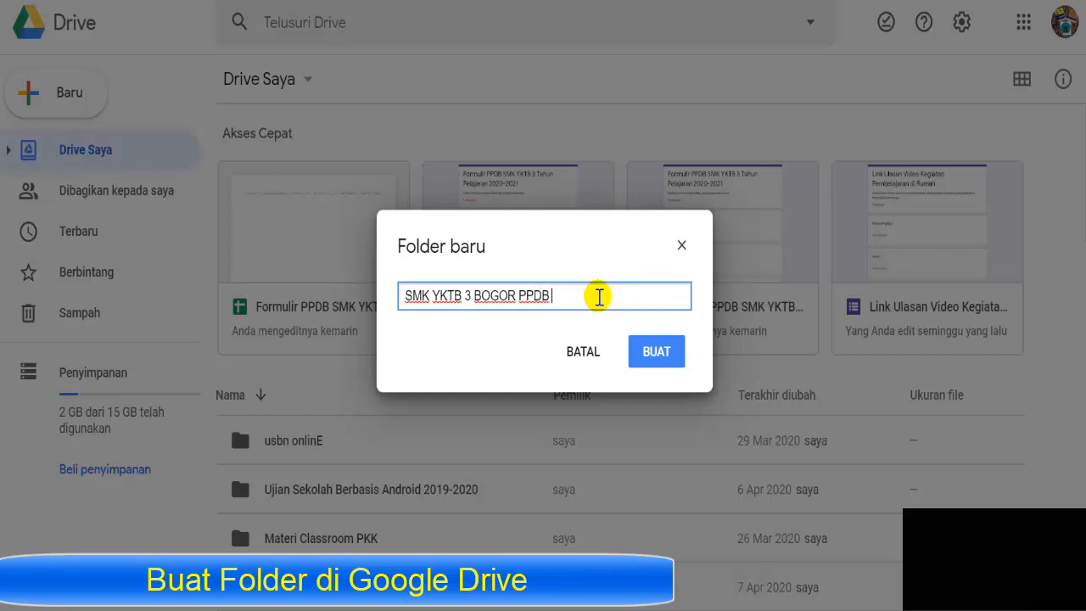
{"action": "type", "text": "2020"}
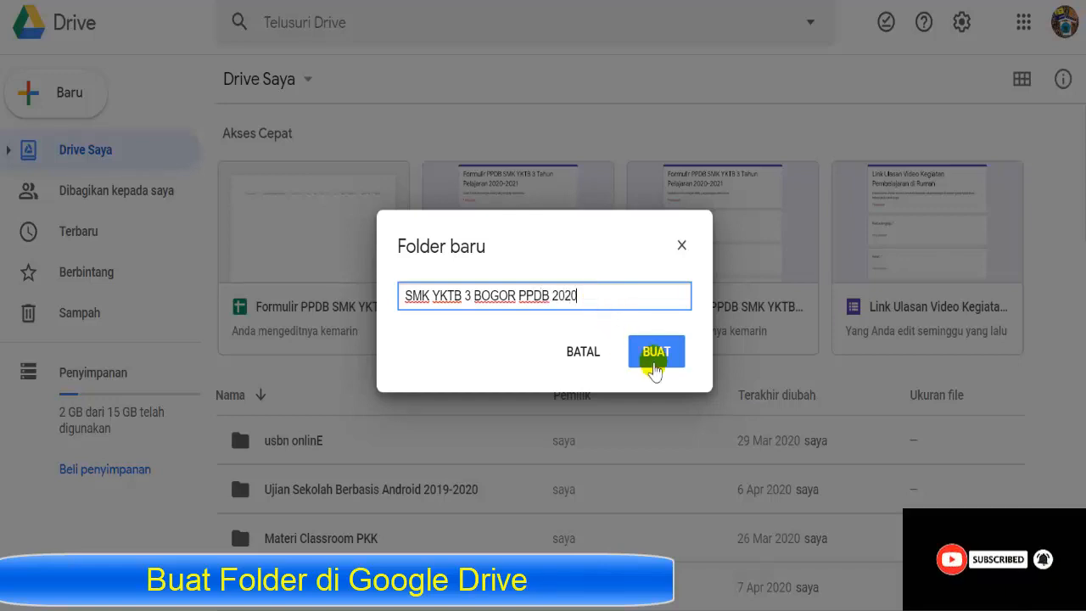
{"action": "left_click", "coordinate": [658, 356]}
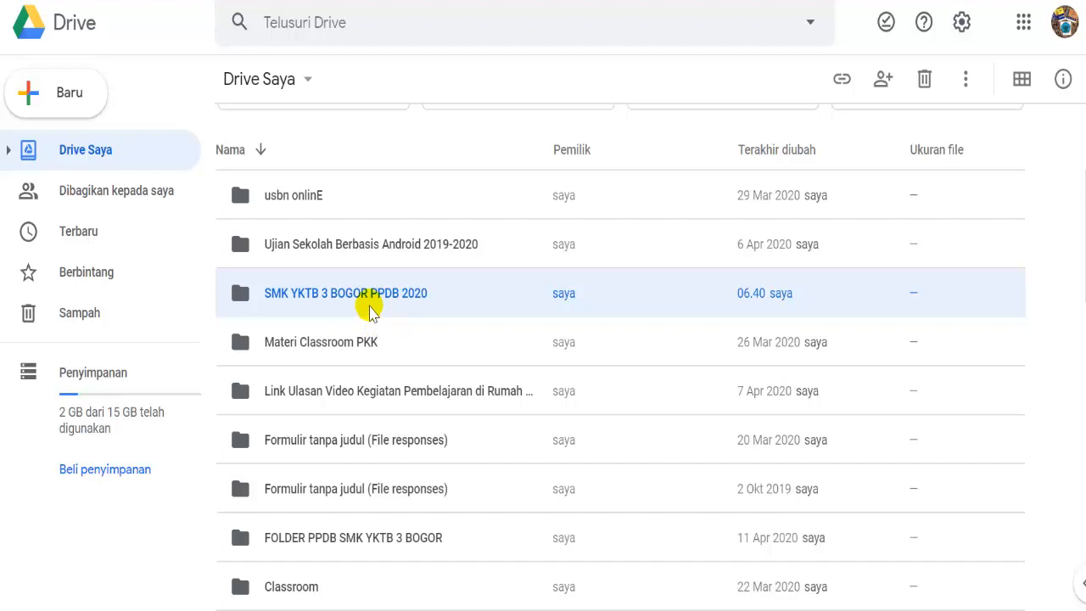
- Upload formulir-PPDB-SMK-YKTB-3-2020-2021.docx from the local folder into the new Drive folder
{"action": "double_click", "coordinate": [370, 293]}
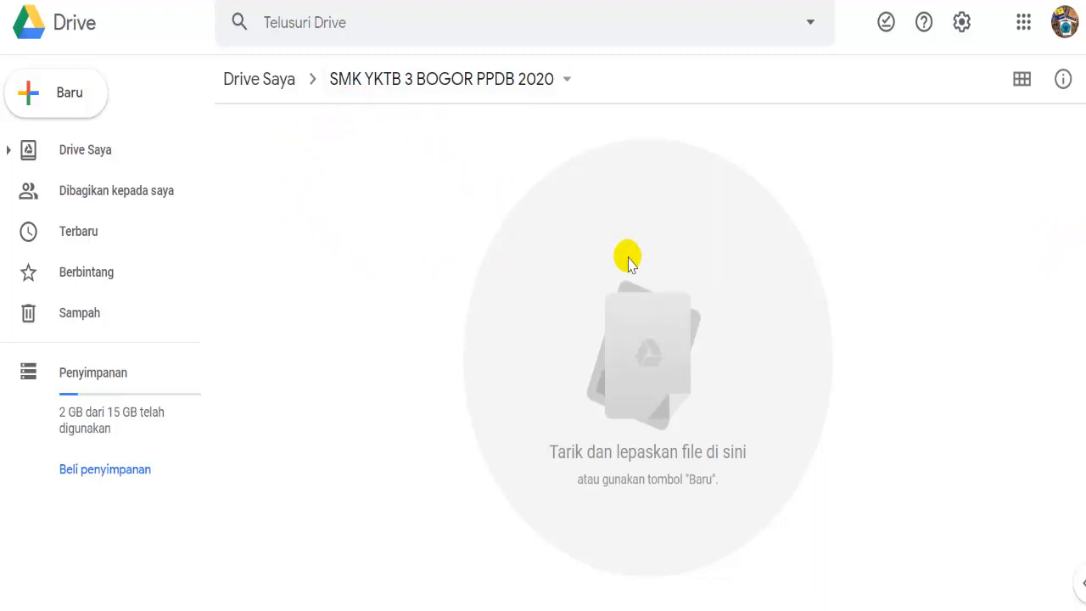
{"action": "left_click", "coordinate": [399, 609]}
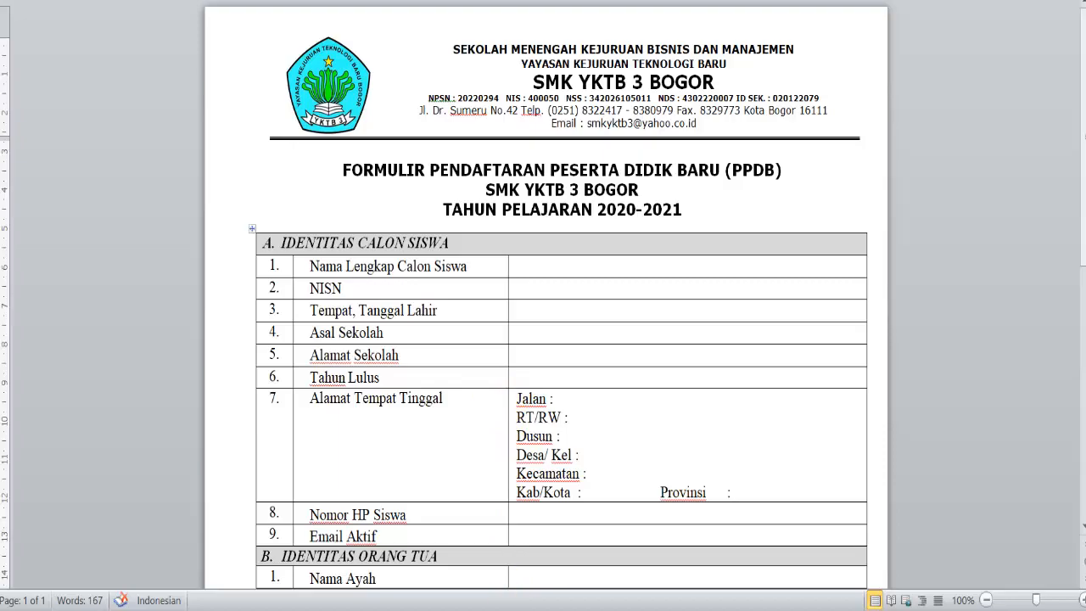
{"action": "left_click", "coordinate": [515, 609]}
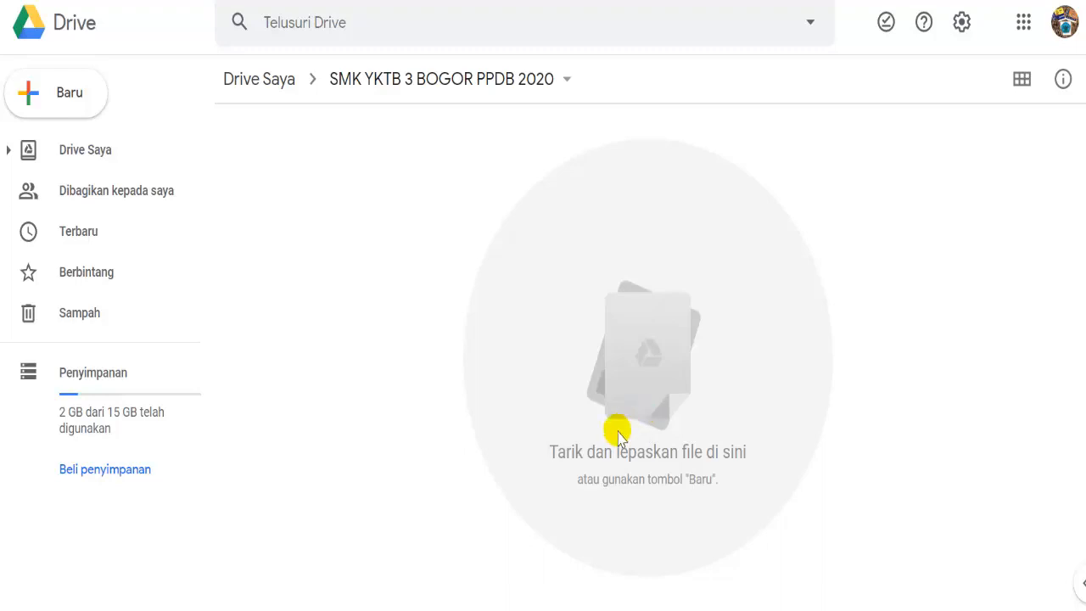
{"action": "left_click", "coordinate": [388, 610]}
{"action": "left_click_drag", "start_coordinate": [570, 172], "coordinate": [638, 425]}
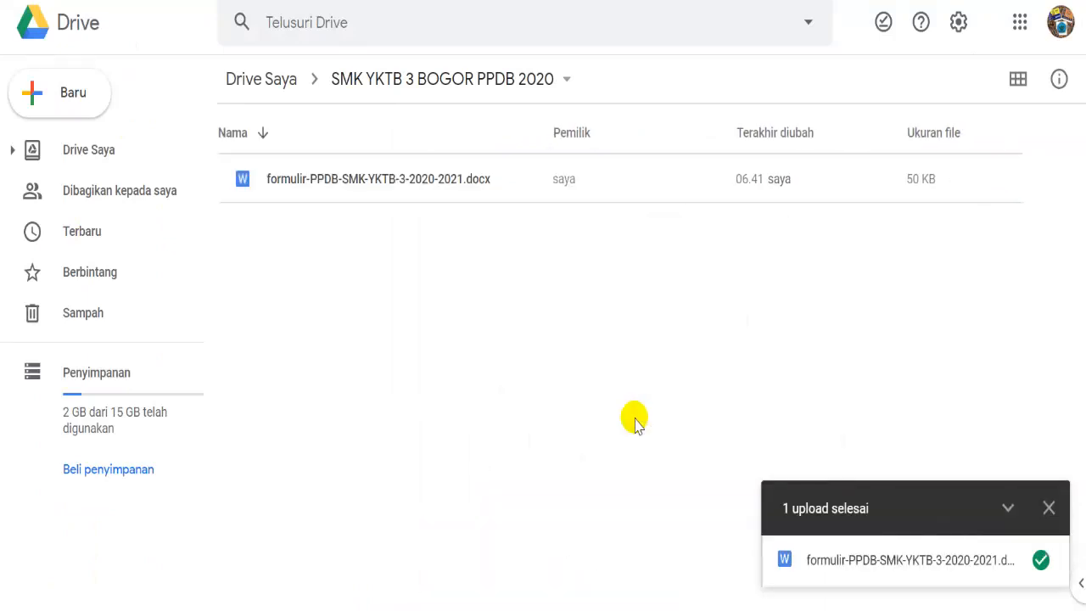
{"action": "left_click", "coordinate": [1049, 509]}
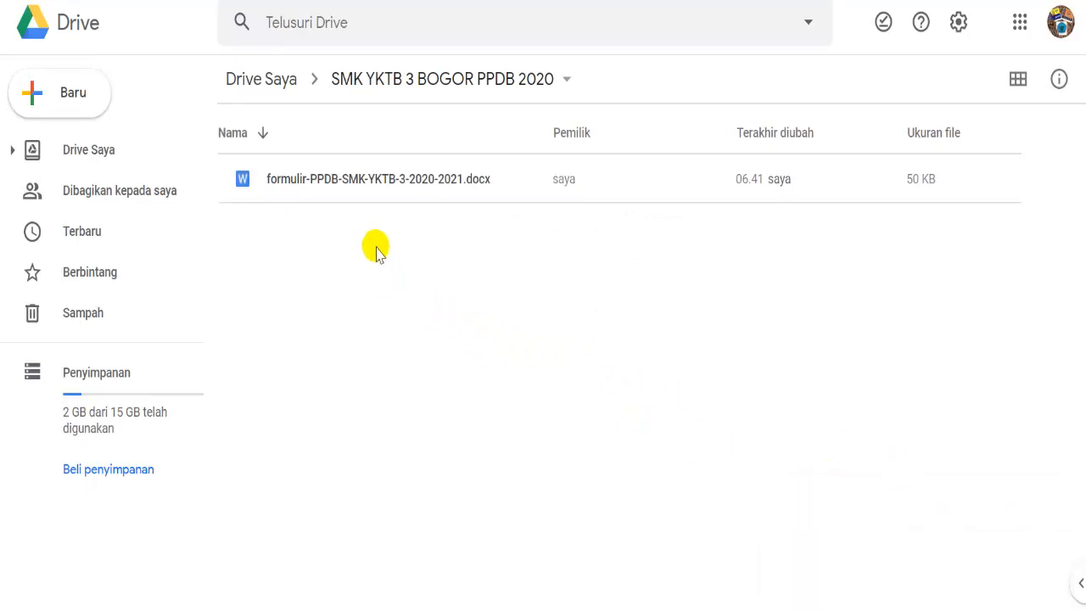
- Preview formulir-PPDB-SMK-YKTB-3-2020-2021.docx and open it with Google Dokumen
{"action": "double_click", "coordinate": [381, 186]}
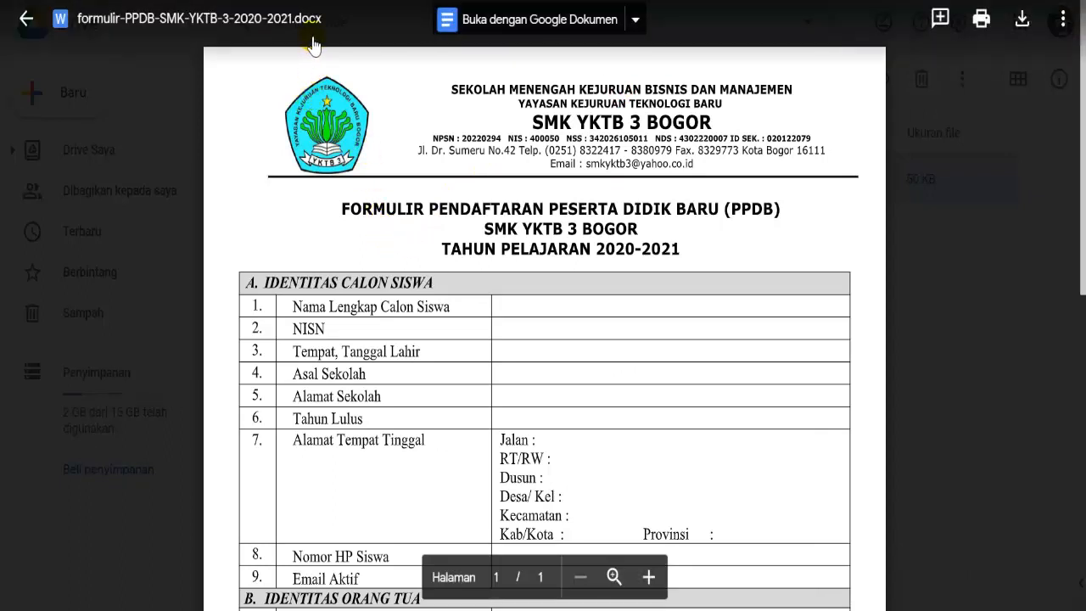
{"action": "left_click", "coordinate": [635, 19]}
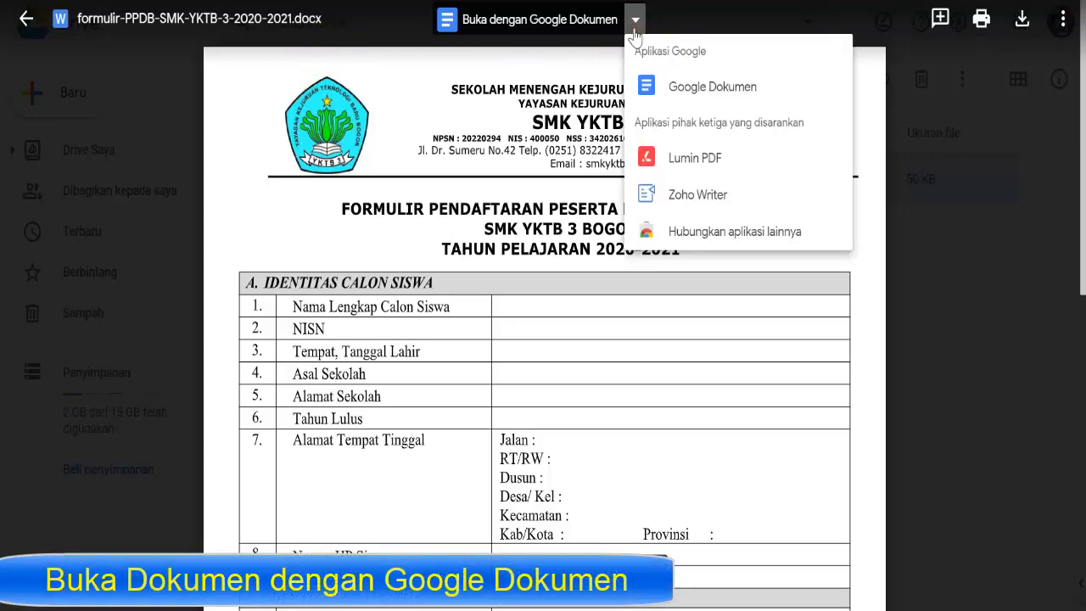
{"action": "left_click", "coordinate": [672, 85]}
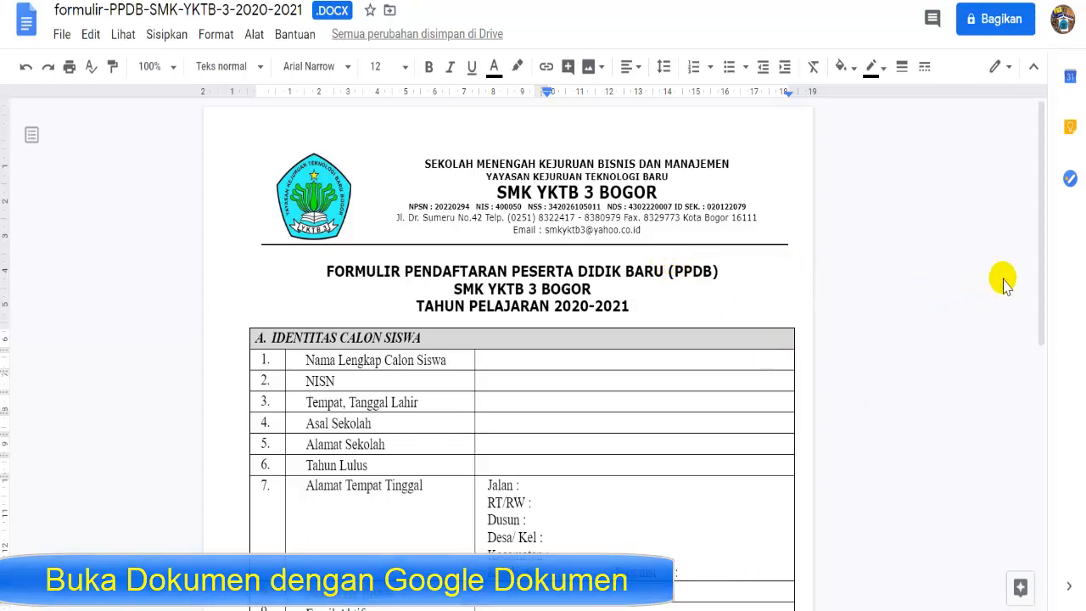
- Put <<Nama Lengkap Calon Siswa>> in the student name cell, copying the label text between the brackets
{"action": "left_click_drag", "start_coordinate": [1042, 274], "coordinate": [1030, 308]}
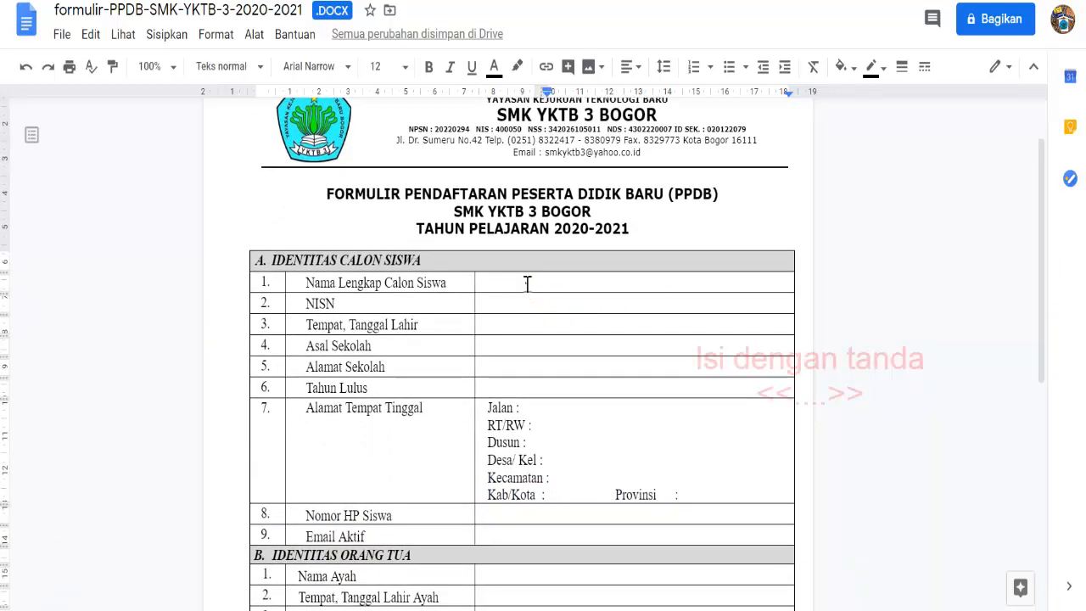
{"action": "left_click", "coordinate": [526, 284]}
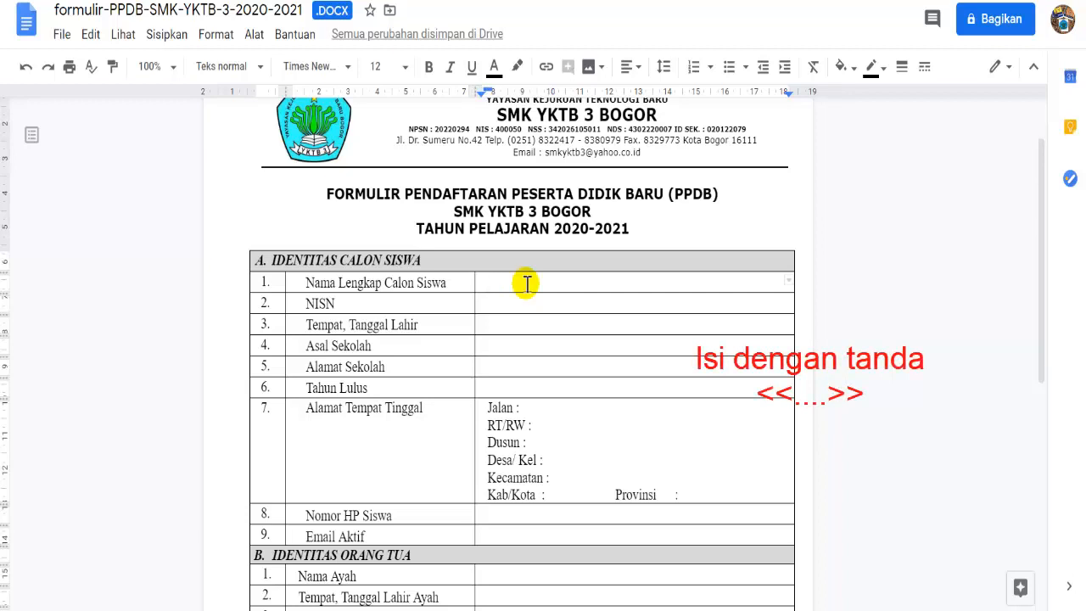
{"action": "type", "text": "<<"}
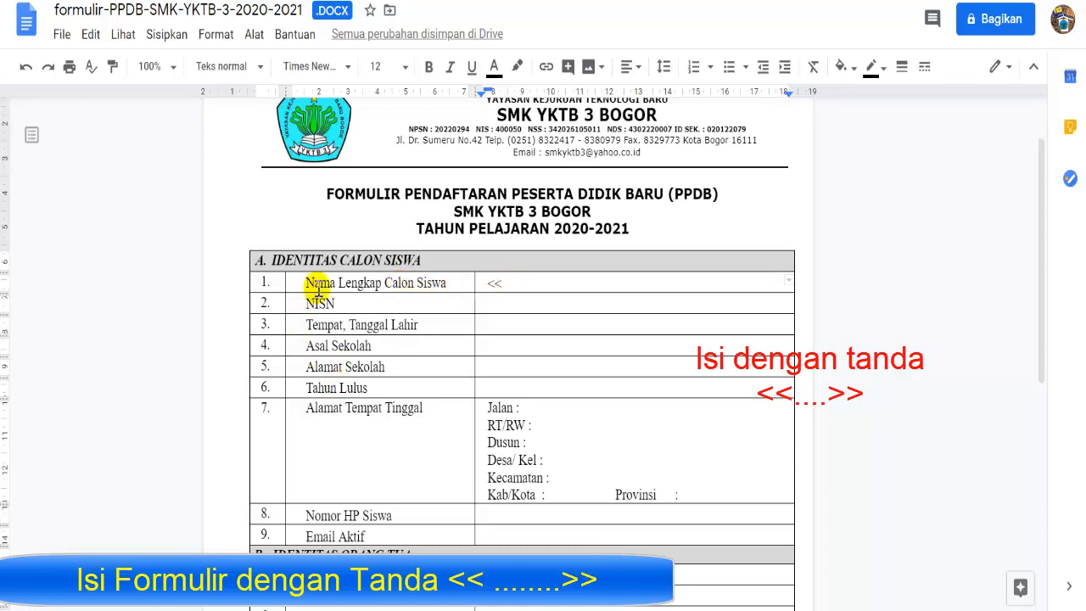
{"action": "left_click_drag", "start_coordinate": [306, 283], "coordinate": [441, 282]}
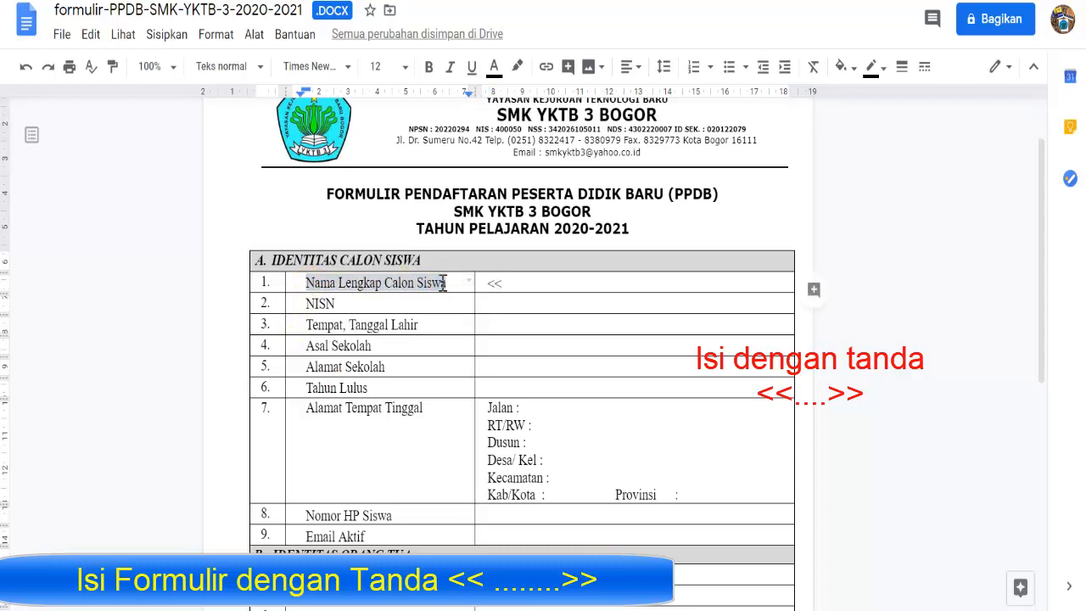
{"action": "right_click", "coordinate": [445, 282]}
{"action": "left_click", "coordinate": [454, 91]}
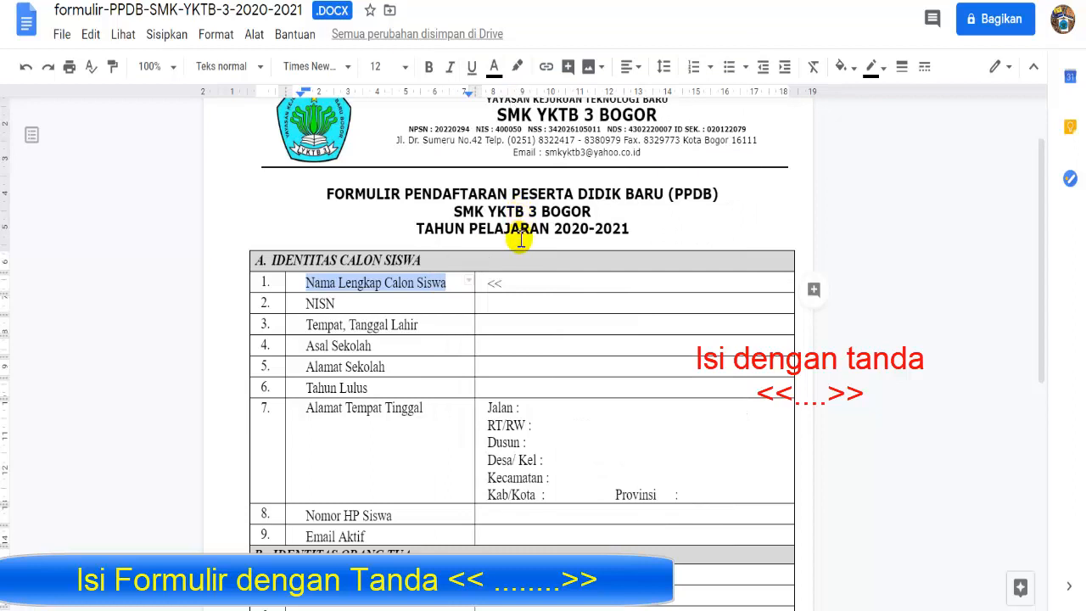
{"action": "left_click", "coordinate": [509, 283]}
{"action": "right_click", "coordinate": [509, 285]}
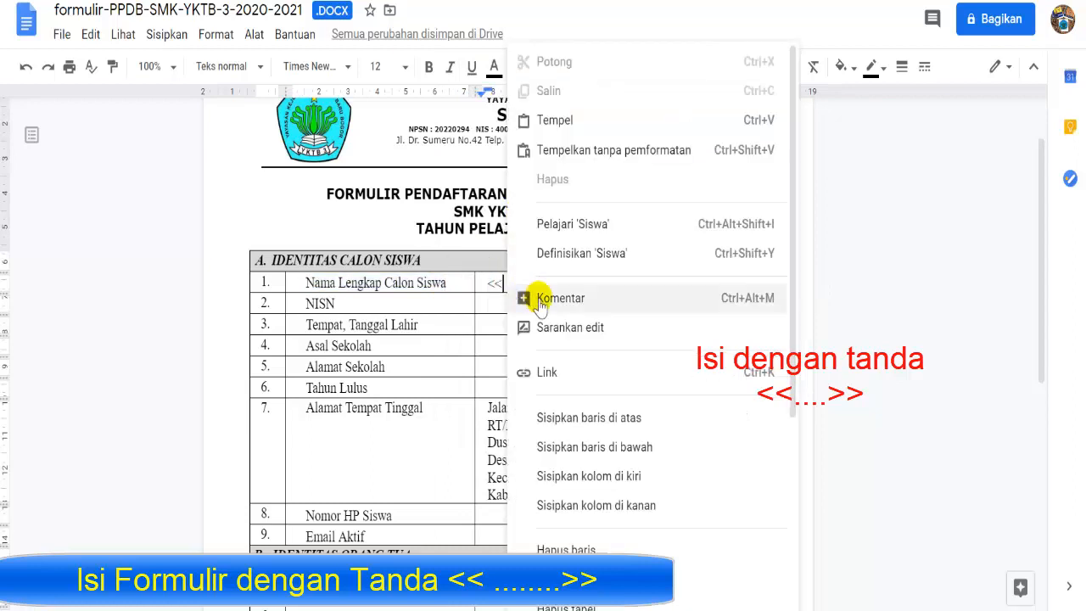
{"action": "left_click", "coordinate": [570, 119]}
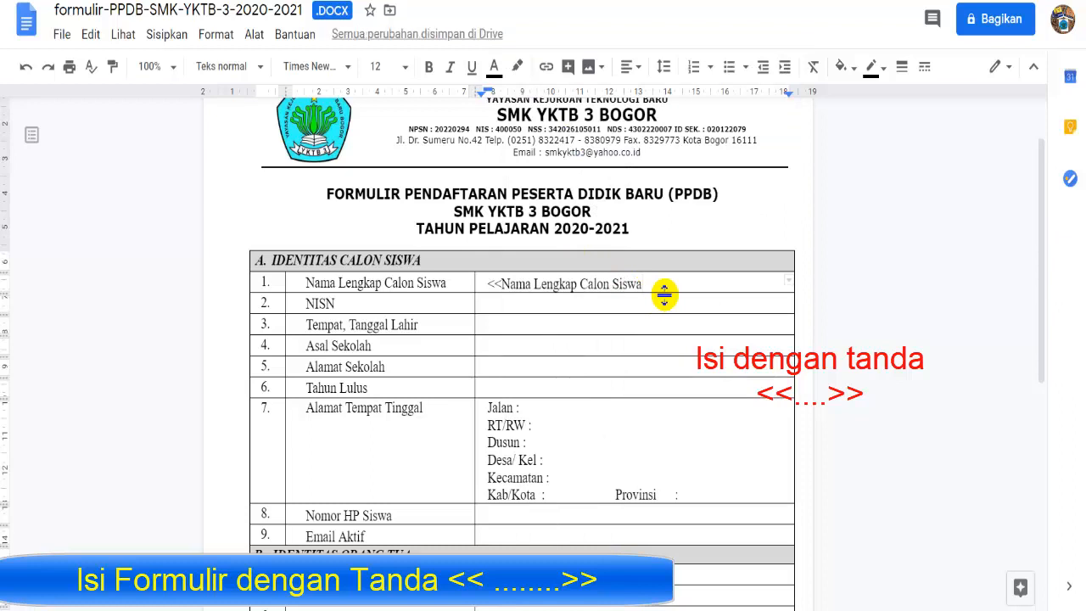
{"action": "type", "text": ">>"}
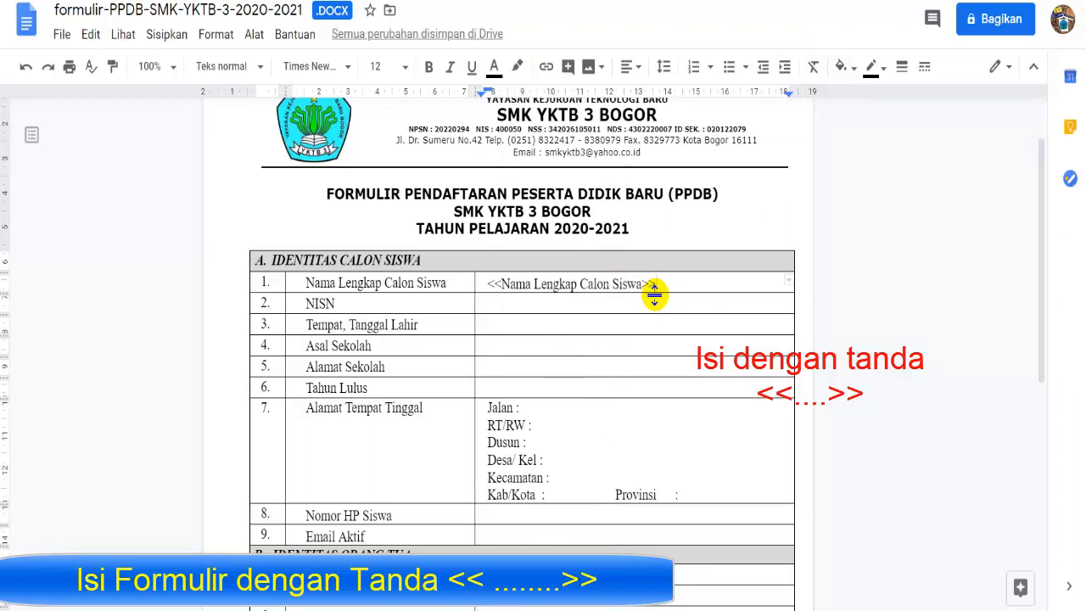
{"action": "left_click", "coordinate": [520, 304]}
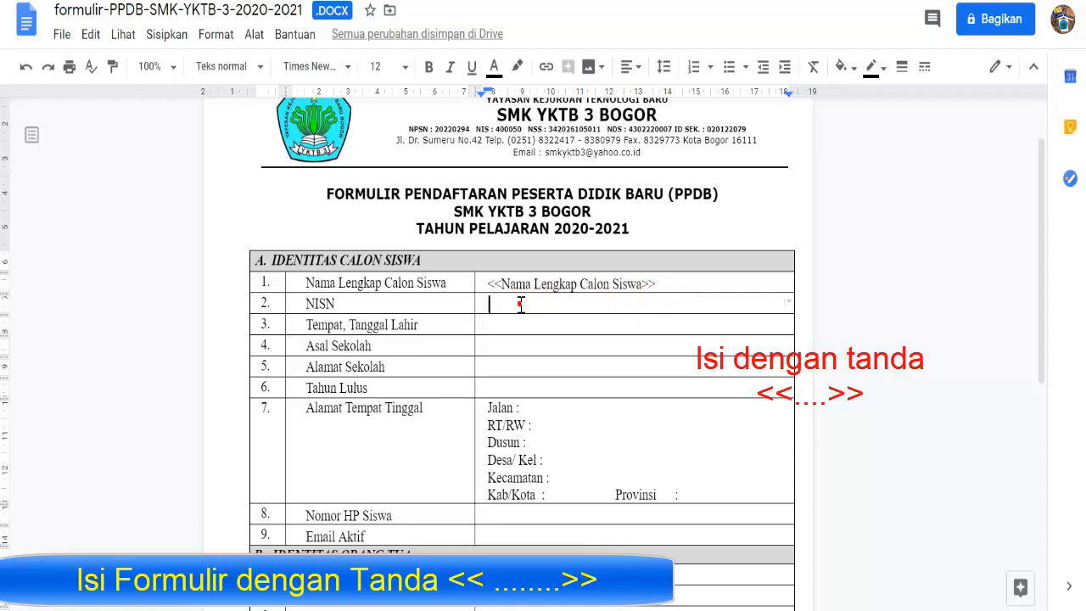
- Fill the NISN cell and the Tempat, Tanggal Lahir cell with their <<label>> placeholders
{"action": "type", "text": "<<nisn>>"}
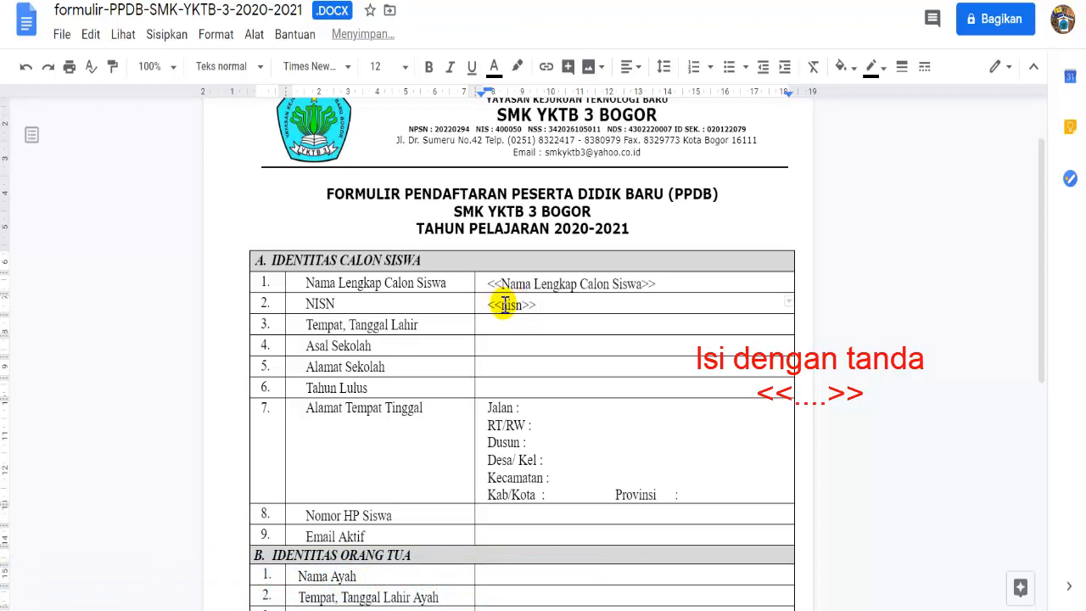
{"action": "left_click", "coordinate": [522, 304]}
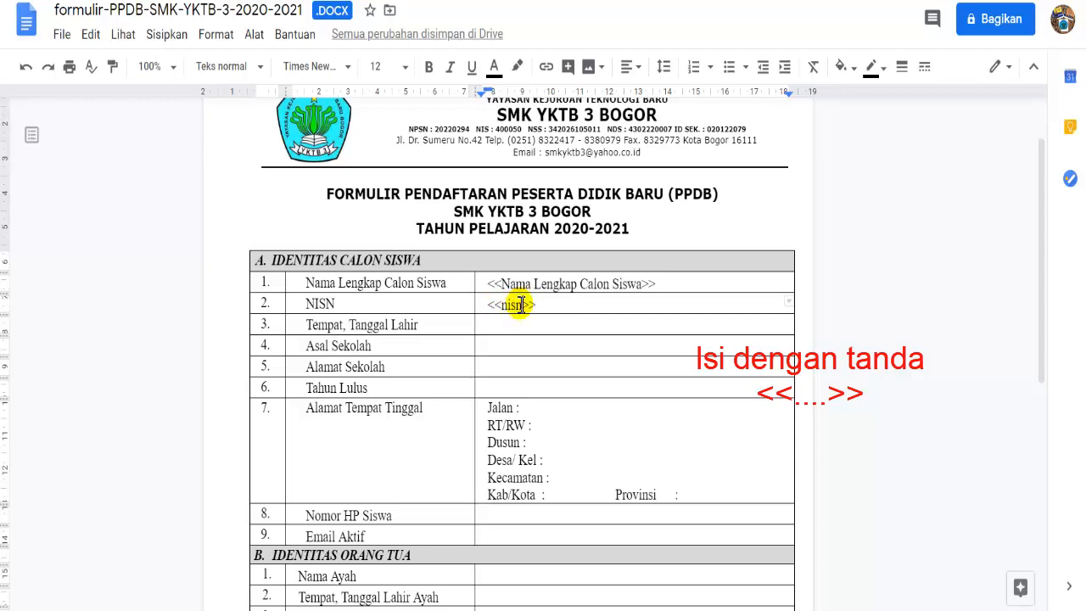
{"action": "key", "text": "BackSpace"}
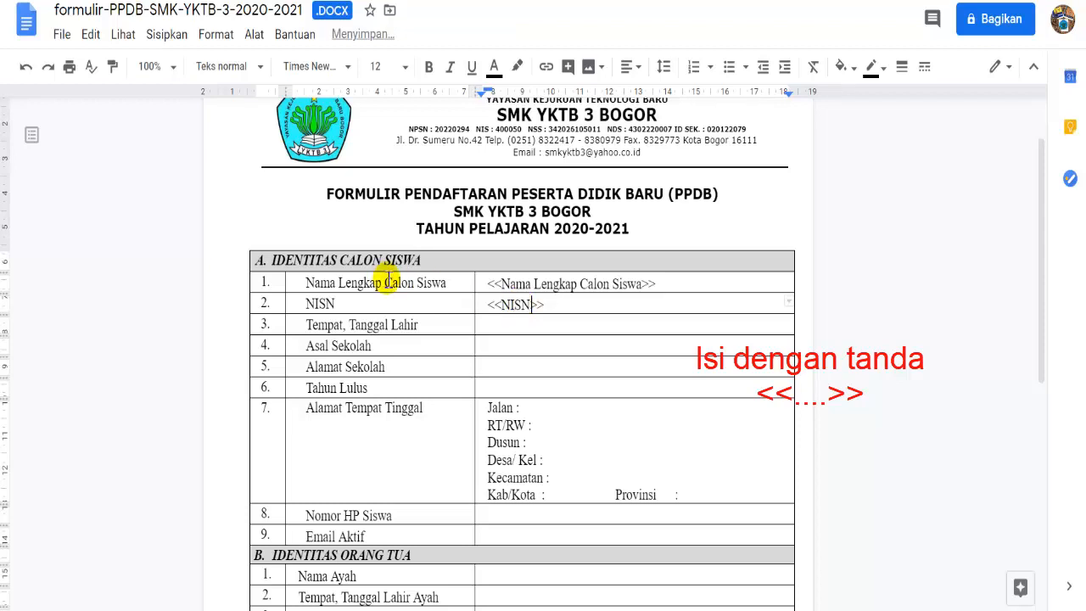
{"action": "left_click", "coordinate": [493, 325]}
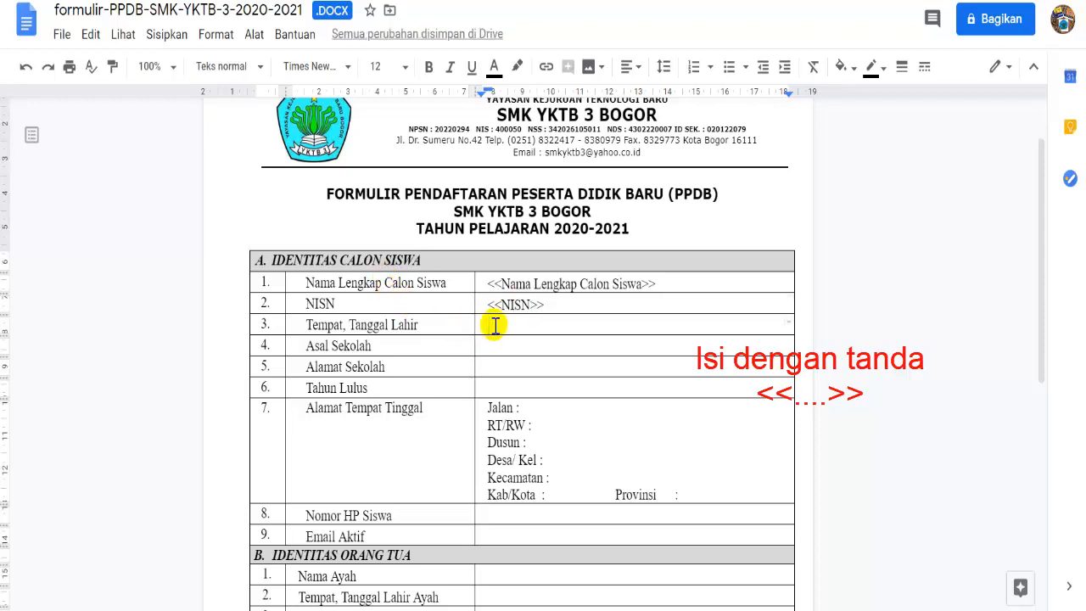
{"action": "type", "text": "<<"}
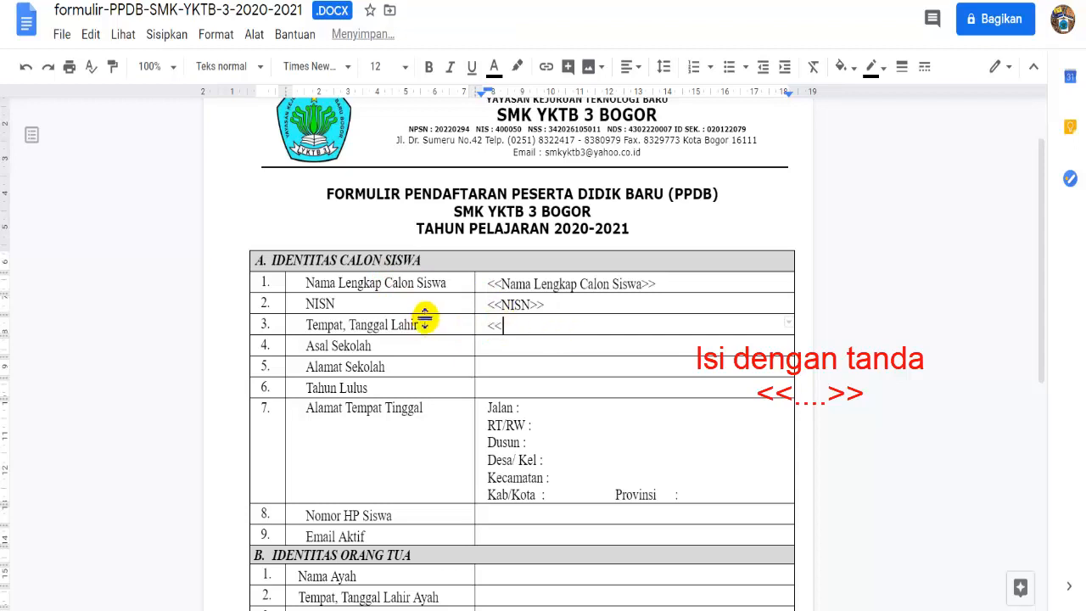
{"action": "left_click_drag", "start_coordinate": [419, 321], "coordinate": [312, 330]}
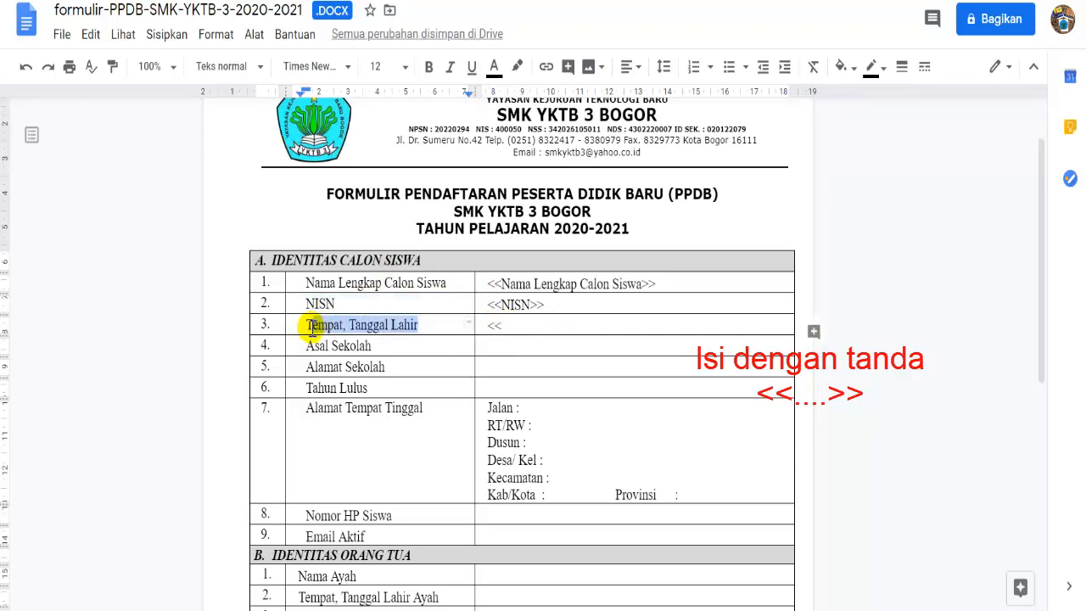
{"action": "right_click", "coordinate": [312, 329]}
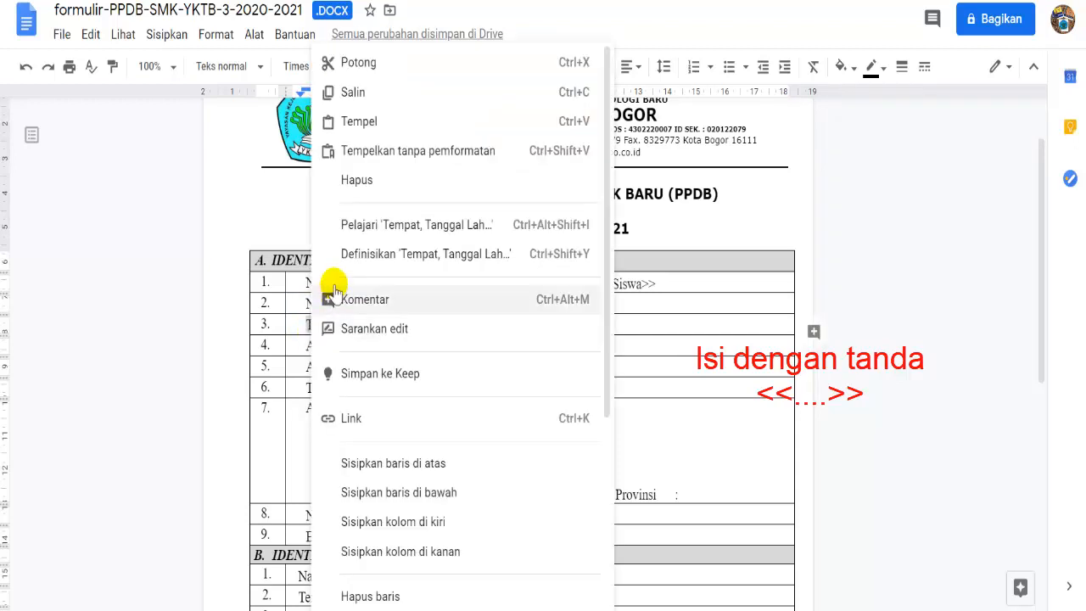
{"action": "left_click", "coordinate": [370, 96]}
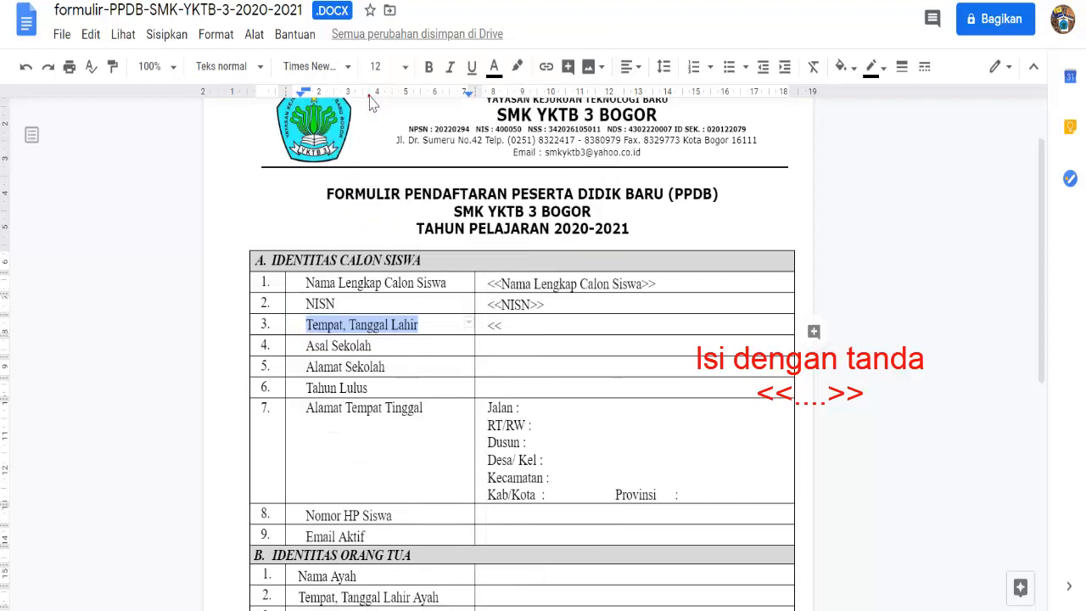
{"action": "left_click", "coordinate": [513, 322]}
{"action": "right_click", "coordinate": [514, 323]}
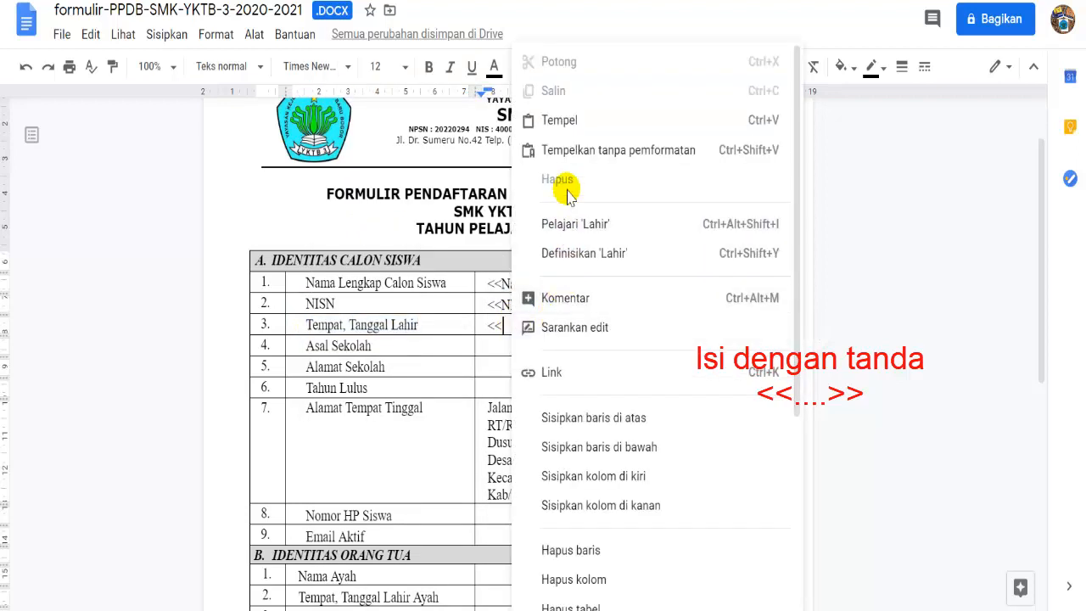
{"action": "left_click", "coordinate": [560, 120]}
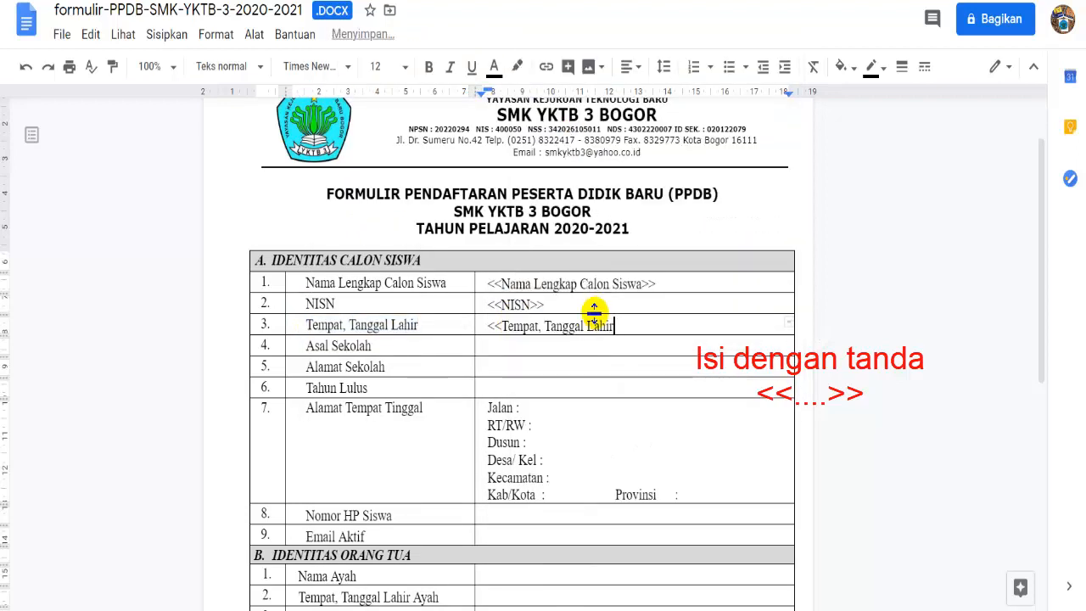
- Add placeholders to the Asal Sekolah and <<Alamat Sekolah>> cells
{"action": "left_click", "coordinate": [512, 342]}
{"action": "type", "text": "<<Asal Sekolah>>"}
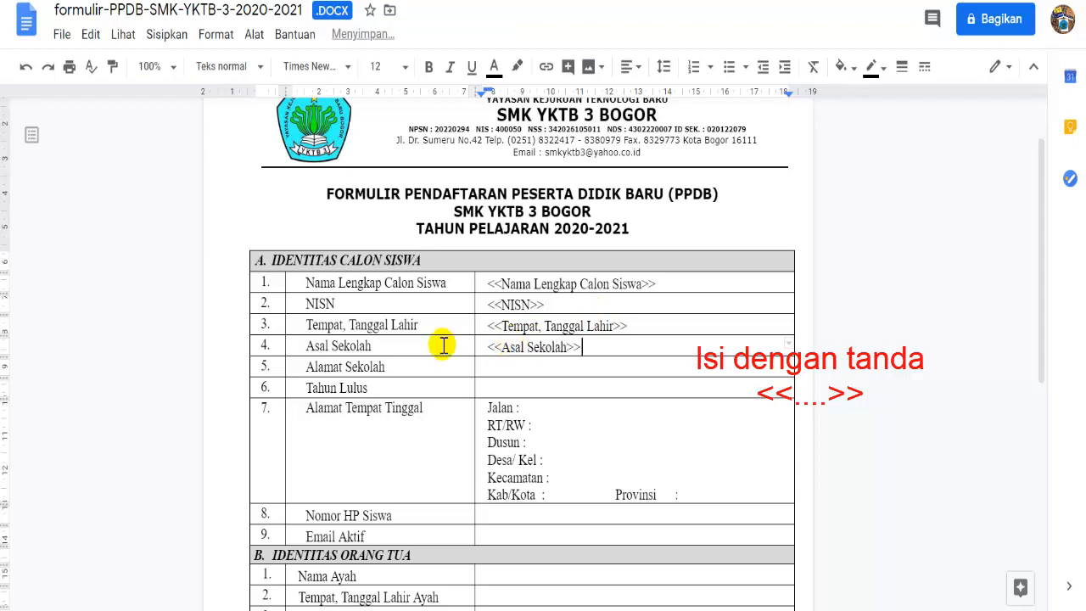
{"action": "key", "text": "Down"}
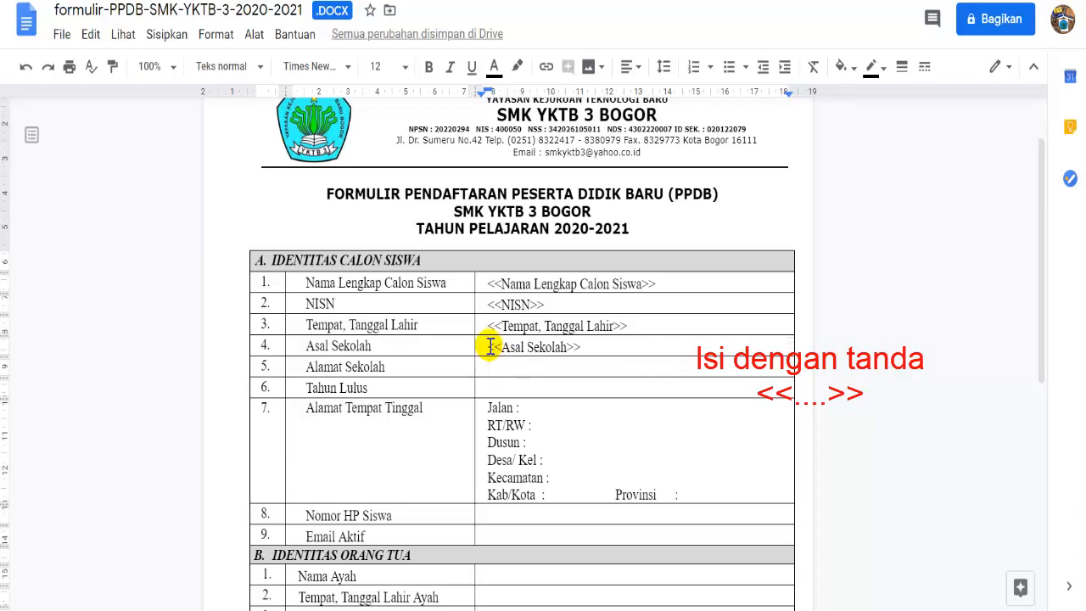
{"action": "left_click", "coordinate": [501, 368]}
{"action": "type", "text": "<<"}
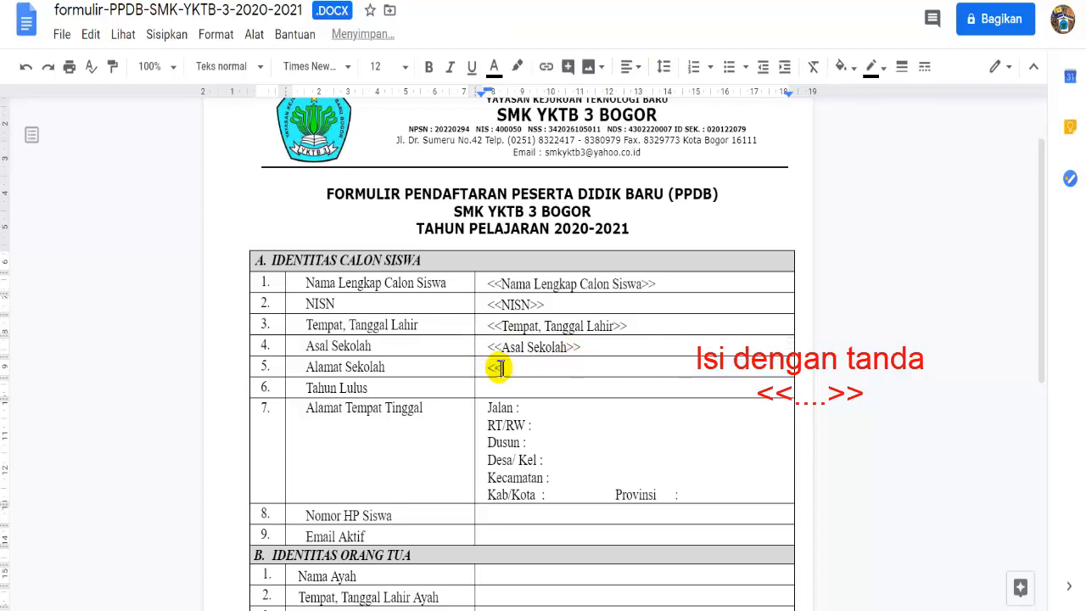
{"action": "type", "text": "Alamat Sekolah>>"}
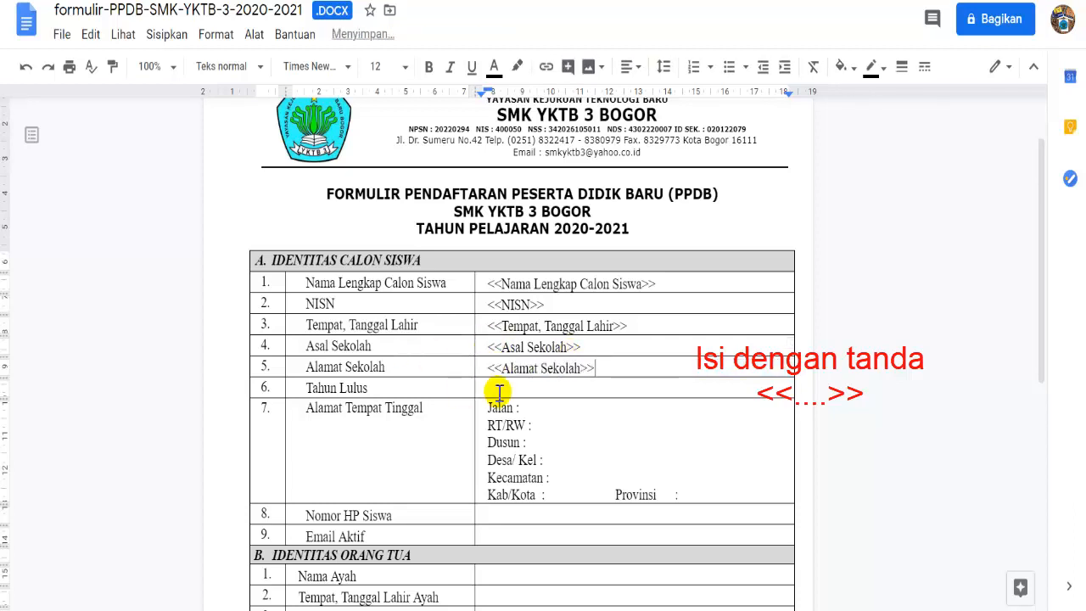
{"action": "type", "text": "<<Tahun Lulus>>"}
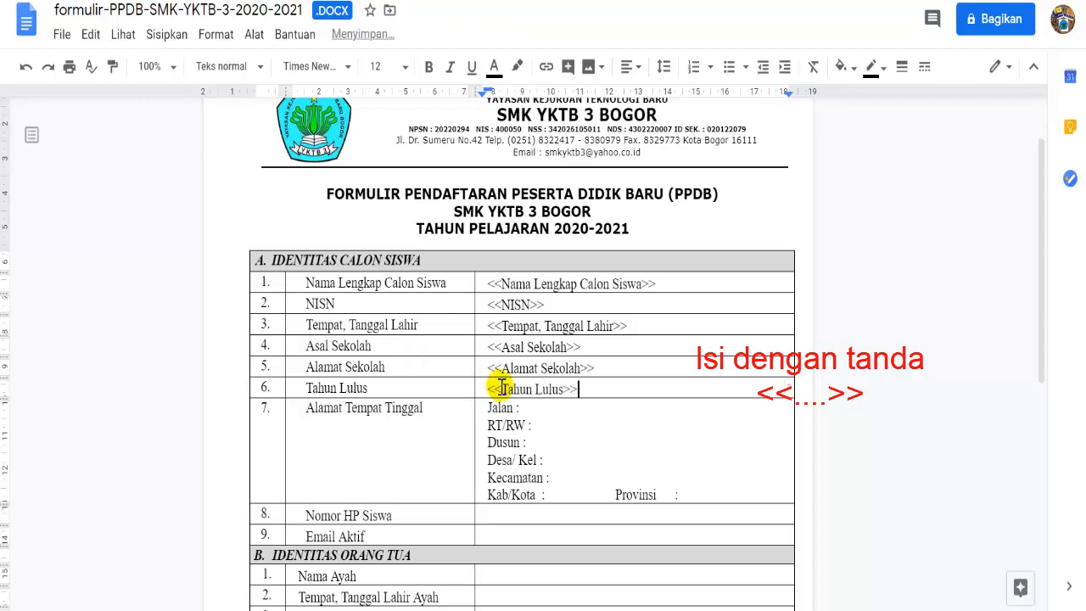
- Fill the address lines with <<Jalan>>, <<RT/RW>>, <<Dusun>>, <<Desa/Kel>> and <<Kecamatan>>
{"action": "left_click", "coordinate": [530, 411]}
{"action": "type", "text": "<"}
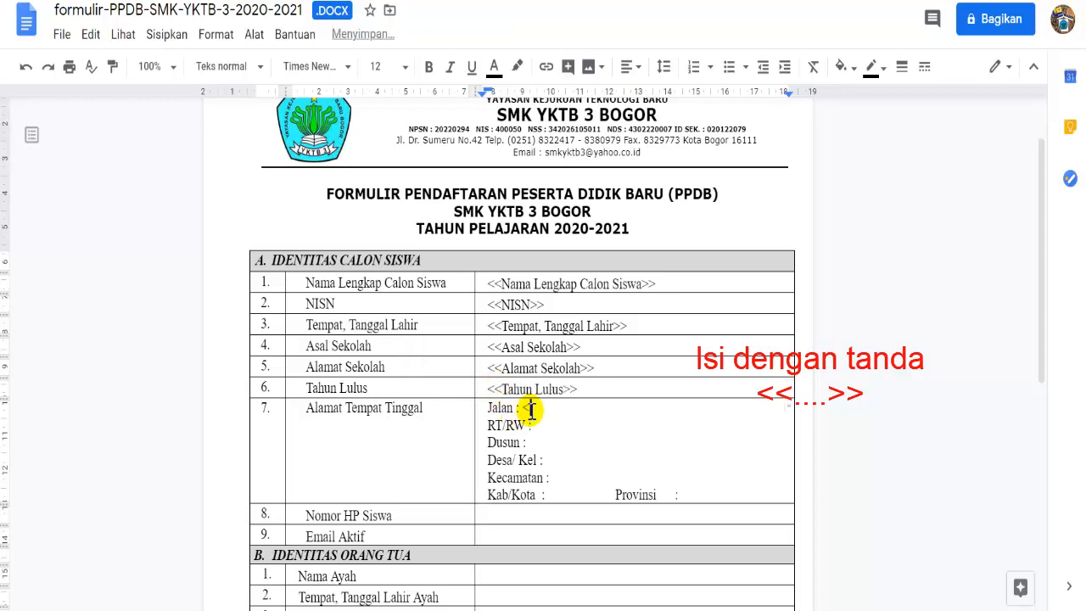
{"action": "type", "text": "<Jalan>>"}
{"action": "left_click", "coordinate": [542, 426]}
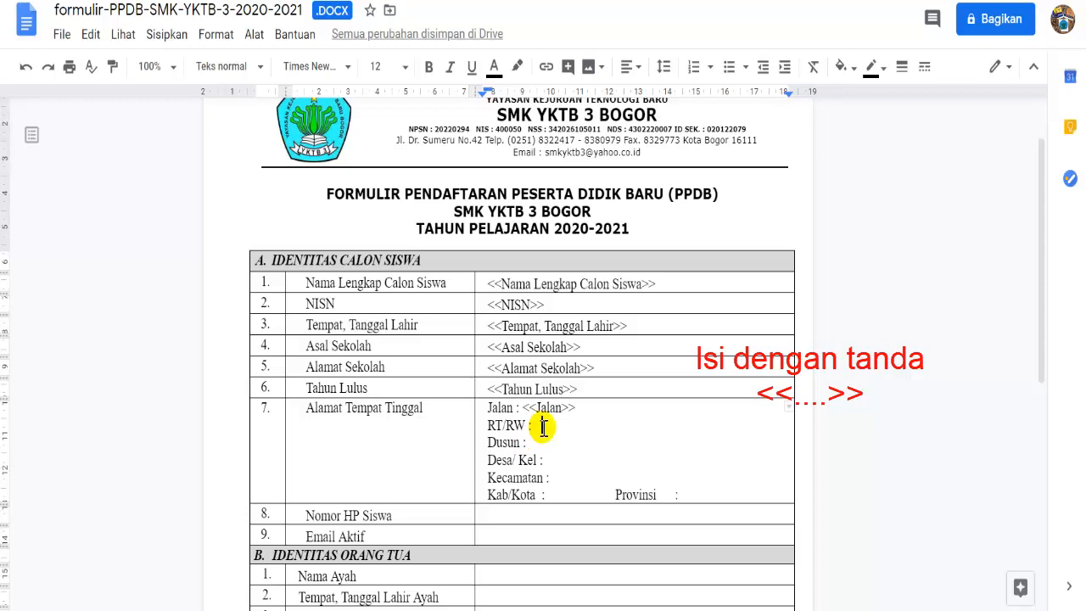
{"action": "type", "text": "<<RT/RW?"}
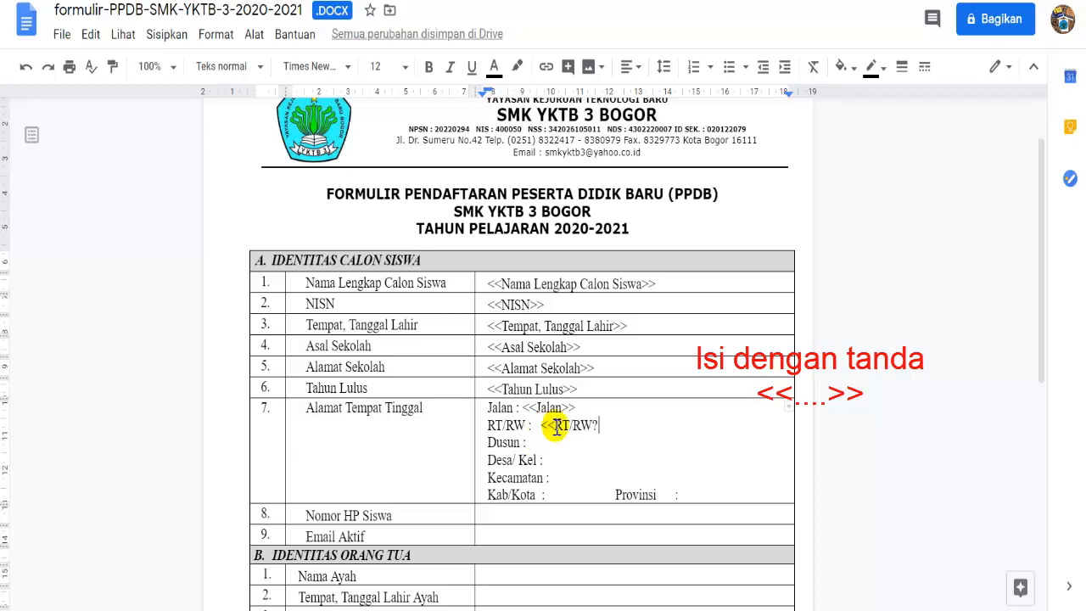
{"action": "type", "text": ">> Du"}
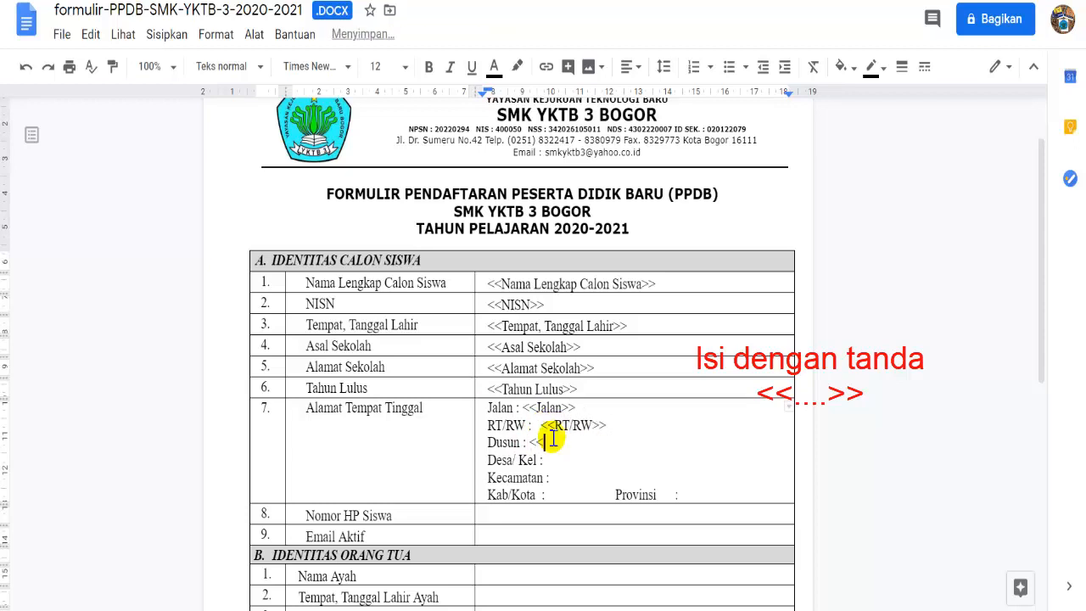
{"action": "type", "text": "sun : <<Dusun>>"}
{"action": "left_click", "coordinate": [547, 461]}
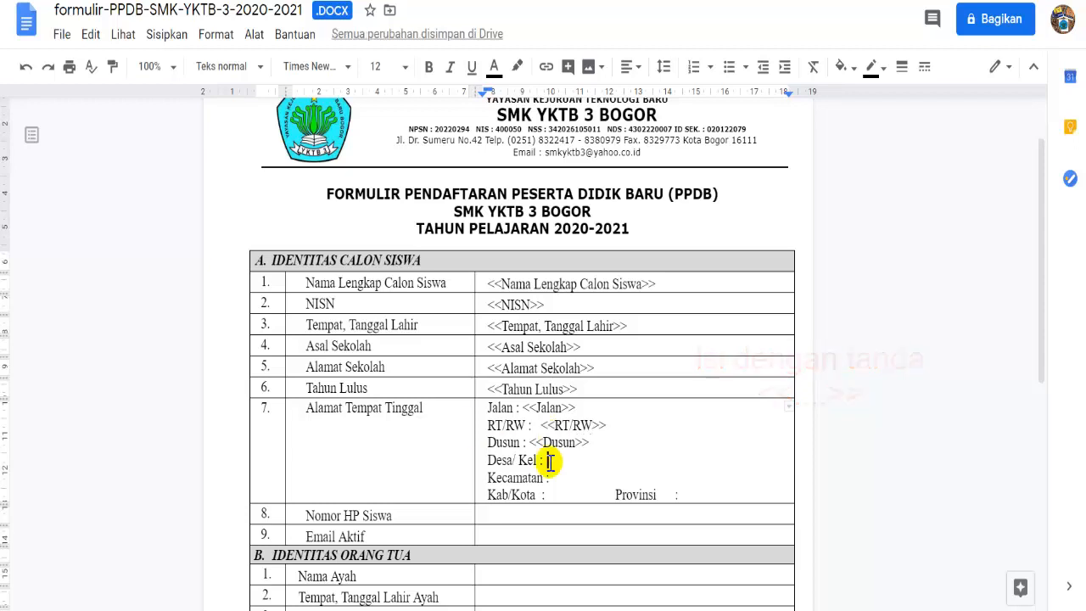
{"action": "type", "text": "<<Desa/Kel"}
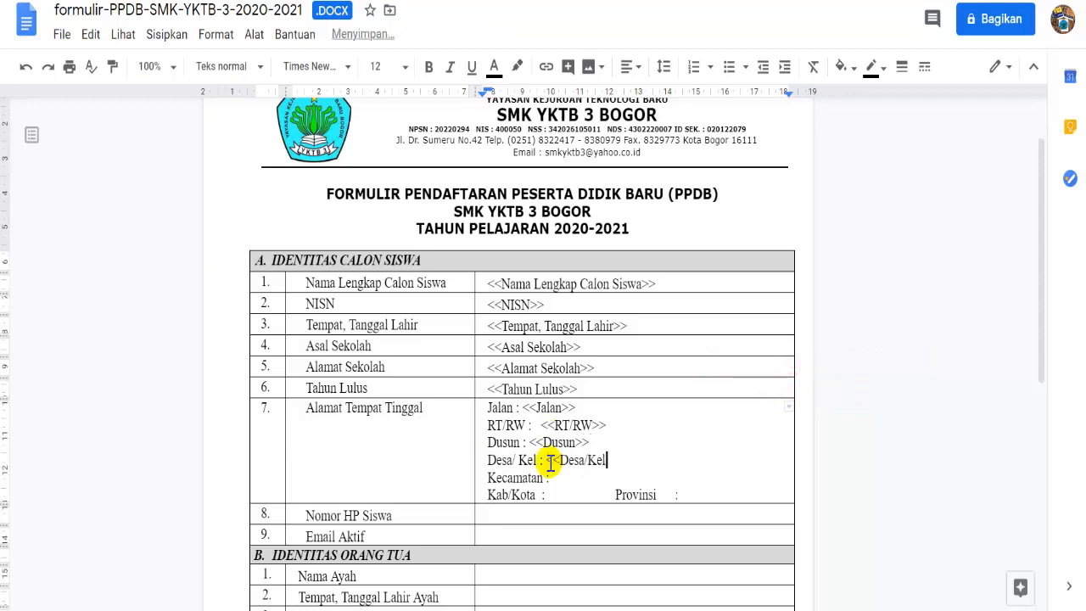
{"action": "type", "text": ">>"}
{"action": "left_click", "coordinate": [557, 478]}
{"action": "type", "text": "<"}
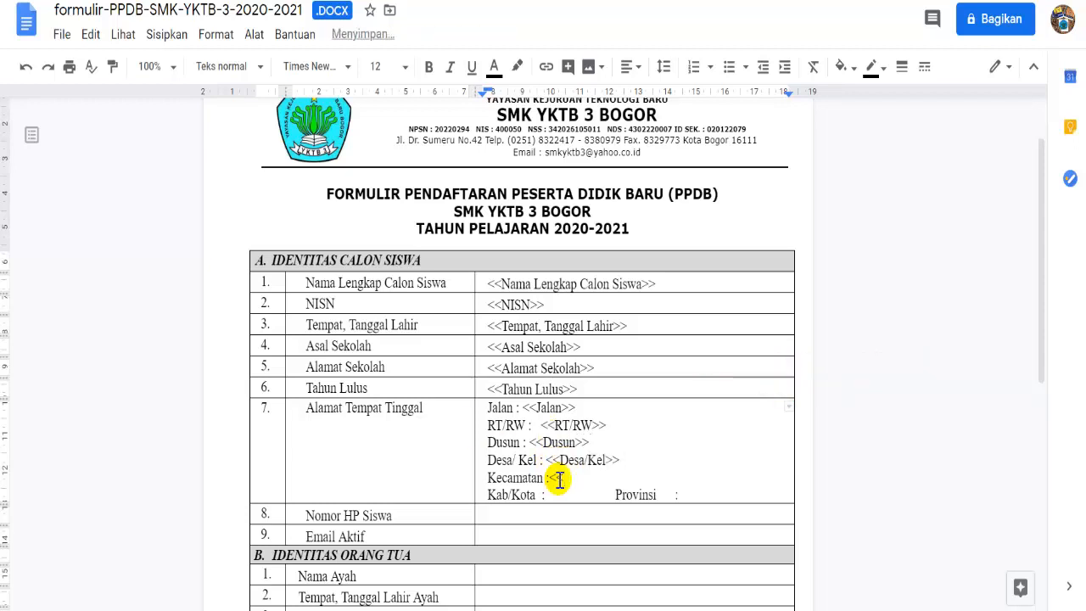
{"action": "type", "text": "<Kecamatan>>"}
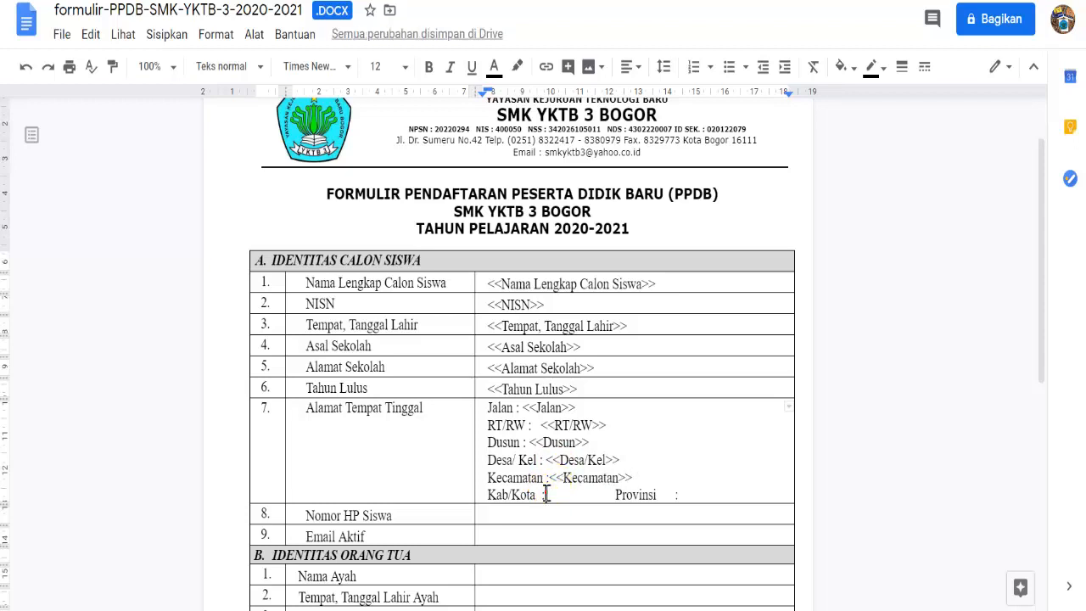
- Add <<kab/kota>> and <<Provinsi>> placeholders and tidy the spacing around Provinsi
{"action": "left_click", "coordinate": [545, 494]}
{"action": "type", "text": "<<kab/kota>>"}
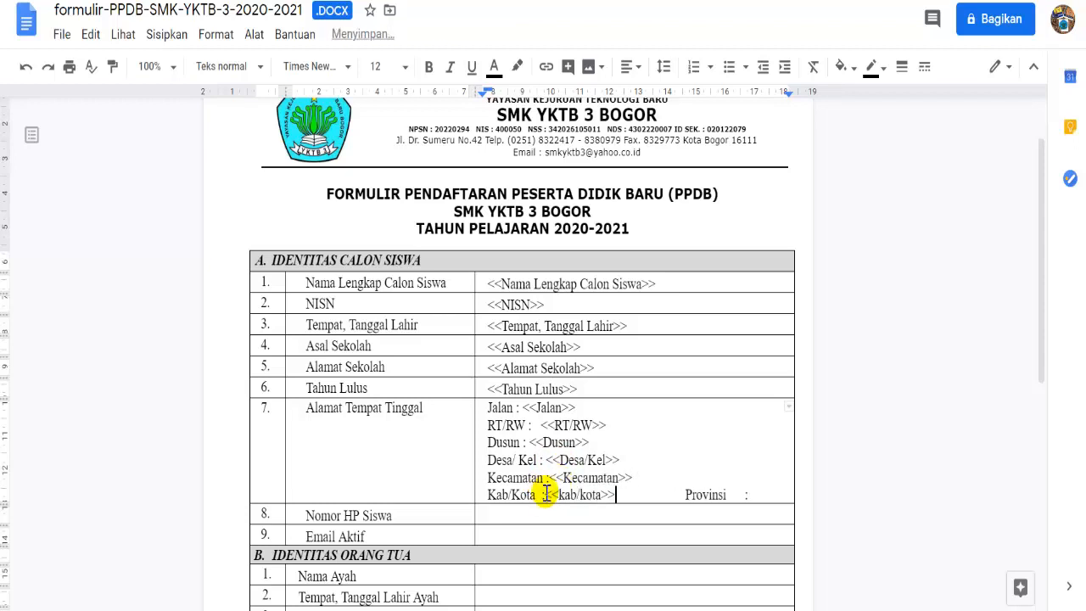
{"action": "key", "text": "Delete"}
{"action": "key", "text": "Delete"}
{"action": "key", "text": "Delete"}
{"action": "key", "text": "Delete"}
{"action": "key", "text": "Delete"}
{"action": "key", "text": "Delete"}
{"action": "key", "text": "Delete"}
{"action": "key", "text": "Delete"}
{"action": "key", "text": "Delete"}
{"action": "key", "text": "Delete"}
{"action": "key", "text": "Delete"}
{"action": "key", "text": "Delete"}
{"action": "key", "text": "Delete"}
{"action": "key", "text": "Delete"}
{"action": "key", "text": "Delete"}
{"action": "key", "text": "Delete"}
{"action": "left_click", "coordinate": [701, 496]}
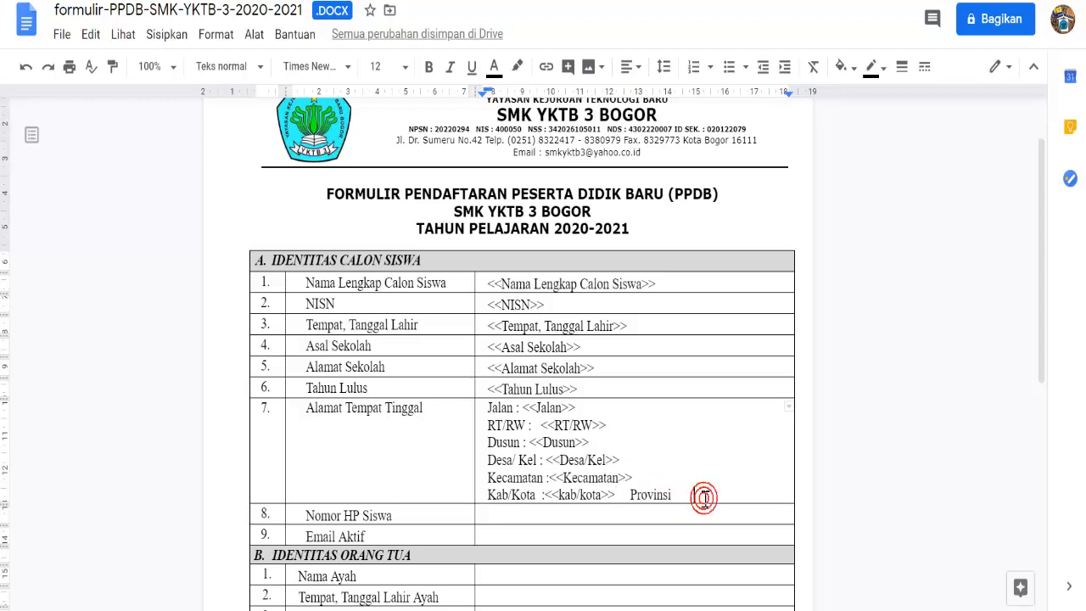
{"action": "type", "text": "<<Provinsi"}
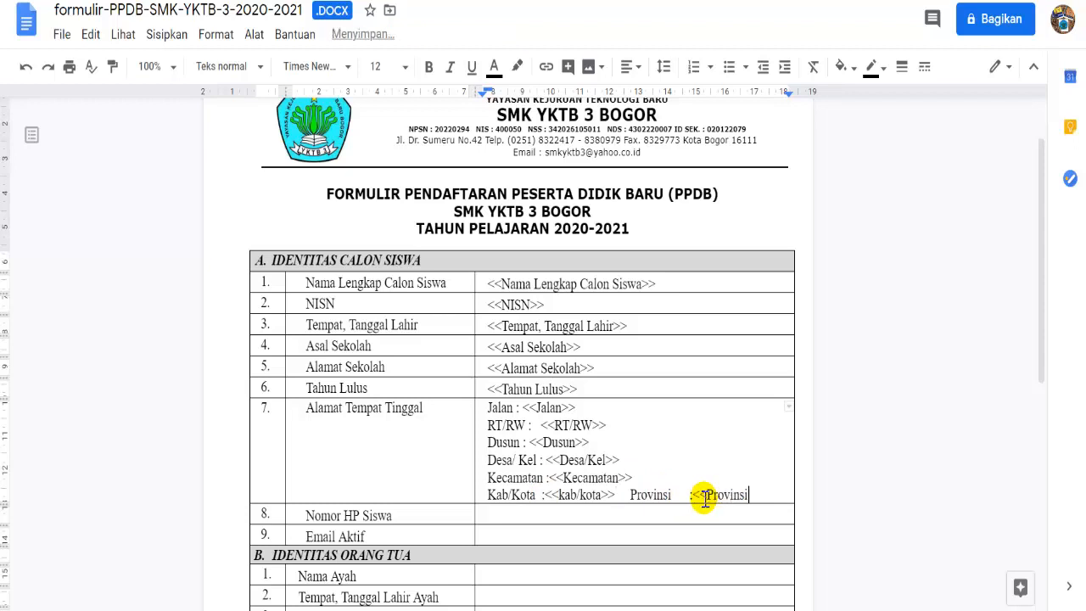
{"action": "type", "text": ">>"}
{"action": "left_click", "coordinate": [673, 494]}
{"action": "key", "text": "Delete"}
{"action": "key", "text": "Delete"}
{"action": "key", "text": "Delete"}
{"action": "key", "text": "Delete"}
{"action": "key", "text": "Delete"}
{"action": "key", "text": "Delete"}
{"action": "key", "text": "Delete"}
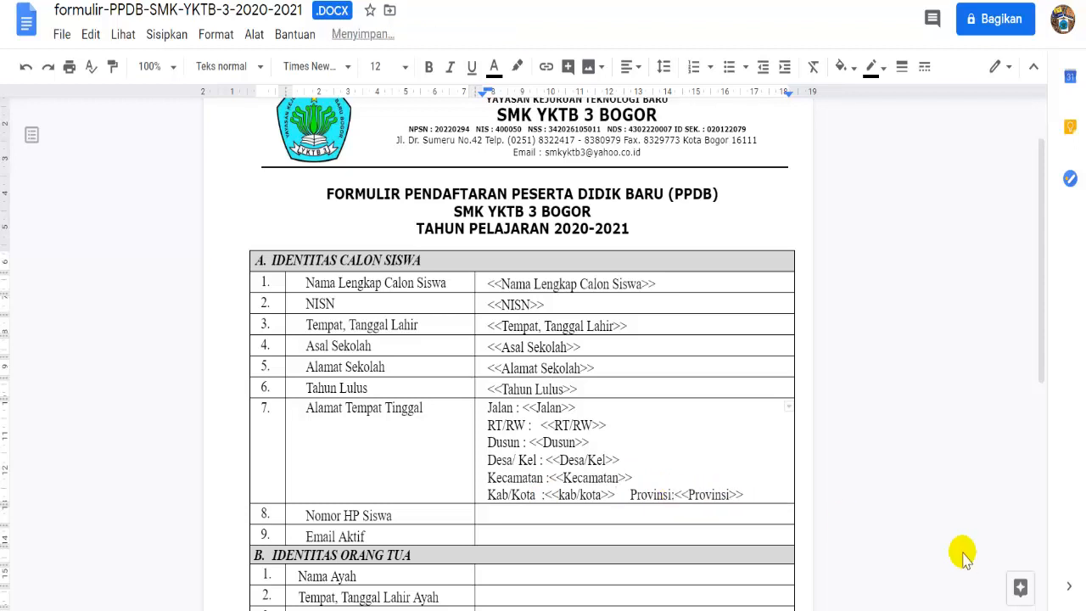
{"action": "left_click", "coordinate": [679, 495]}
- Add placeholders for the Nomor HP Siswa and <<Email Aktif>> cells
{"action": "left_click", "coordinate": [557, 514]}
{"action": "type", "text": "<<Nomor HP Siswa>>"}
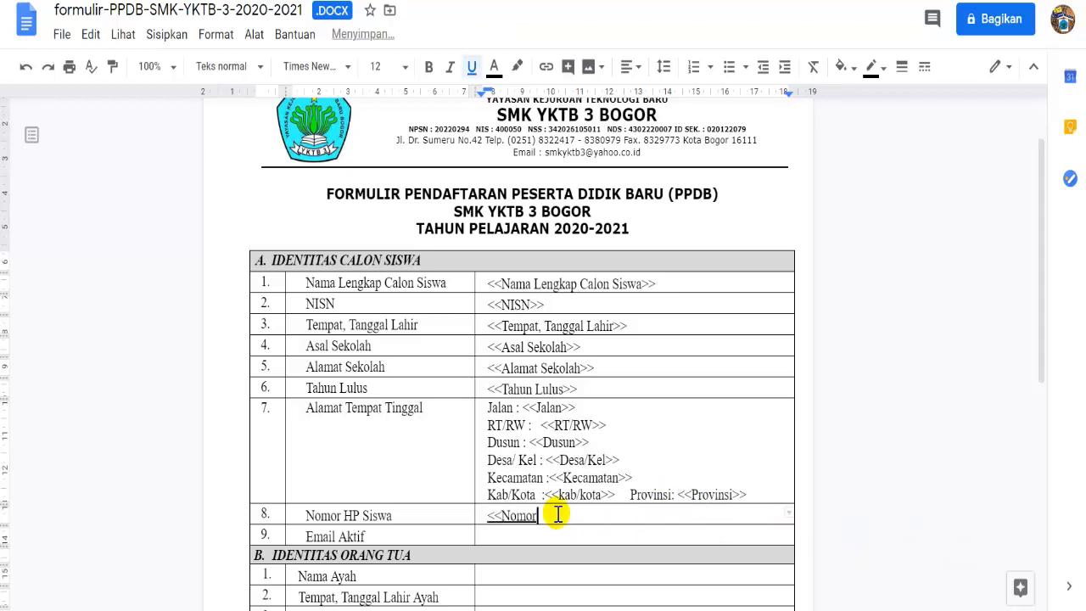
{"action": "left_click", "coordinate": [488, 535]}
{"action": "type", "text": "<<Email"}
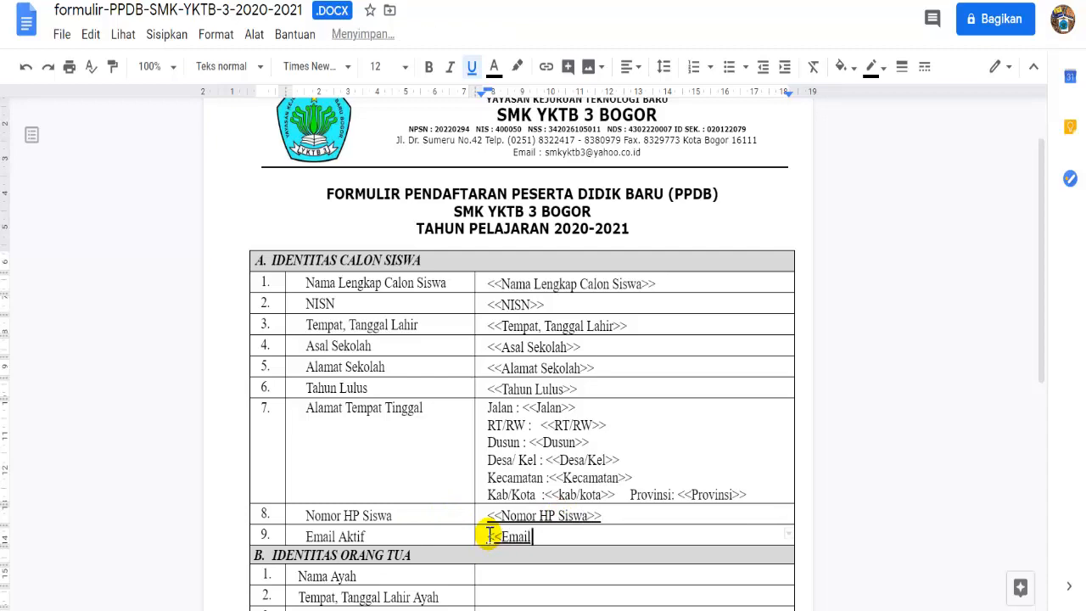
{"action": "type", "text": " Aktif>>"}
- Fill <<Nama Ayah>>, the father's birthplace/date, Nama Ibu and the mother's birthplace/date placeholders
{"action": "scroll", "coordinate": [1033, 441], "scroll_direction": "down", "scroll_amount": 3}
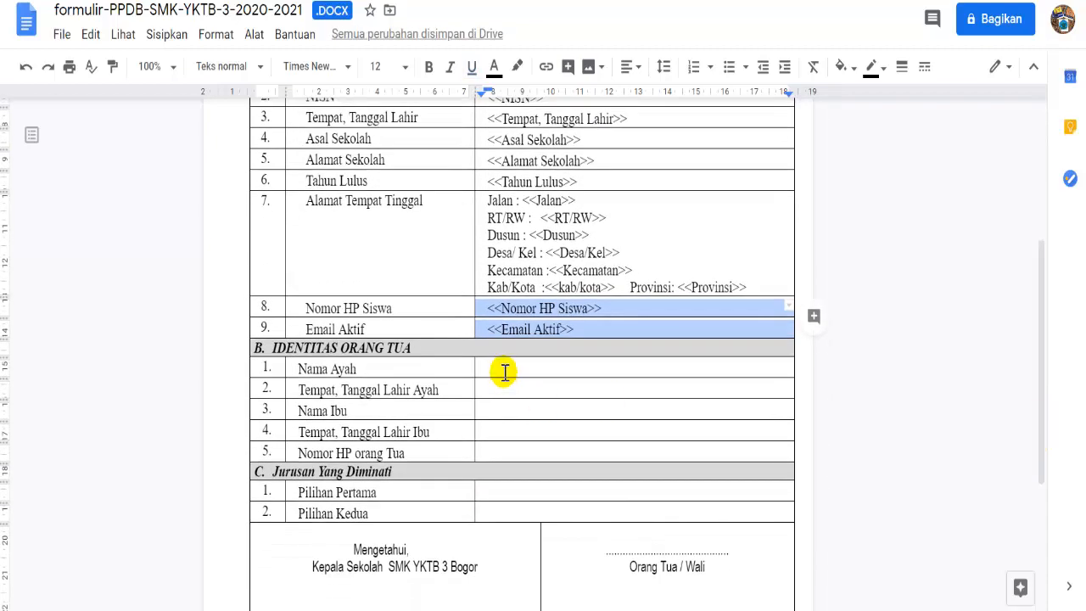
{"action": "left_click", "coordinate": [501, 370]}
{"action": "type", "text": "<<Nama Ayah>>"}
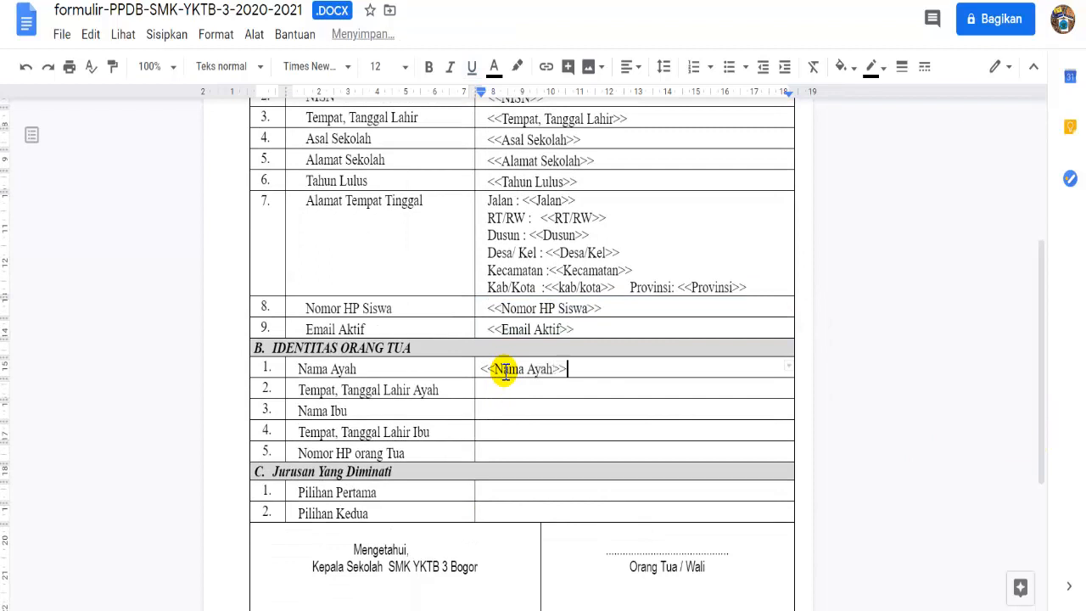
{"action": "left_click", "coordinate": [529, 386]}
{"action": "type", "text": "<<Tempat"}
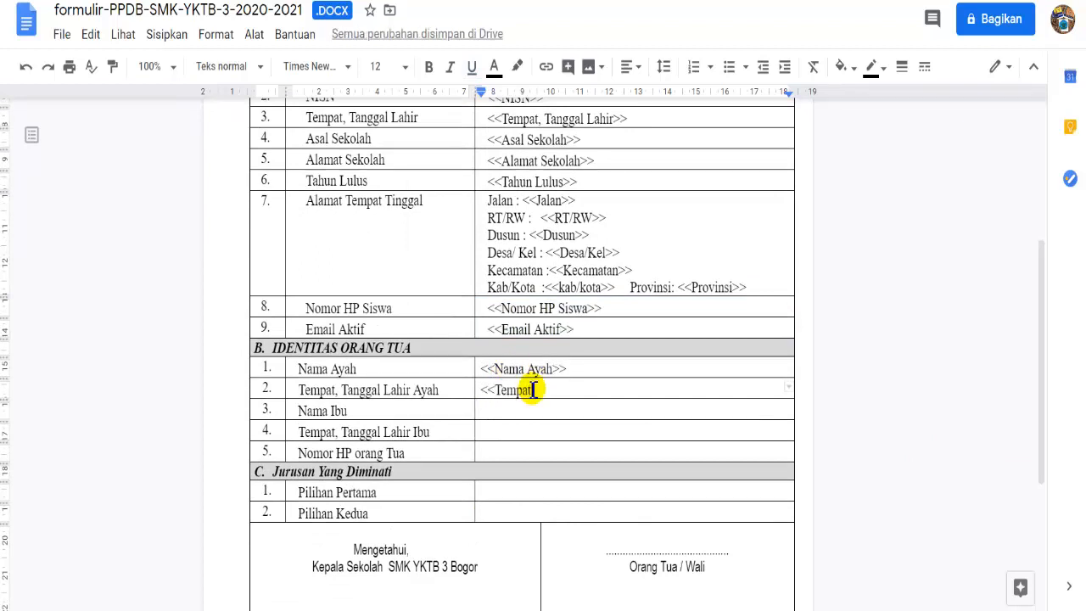
{"action": "type", "text": " Tanggal Lahir Ayah>>"}
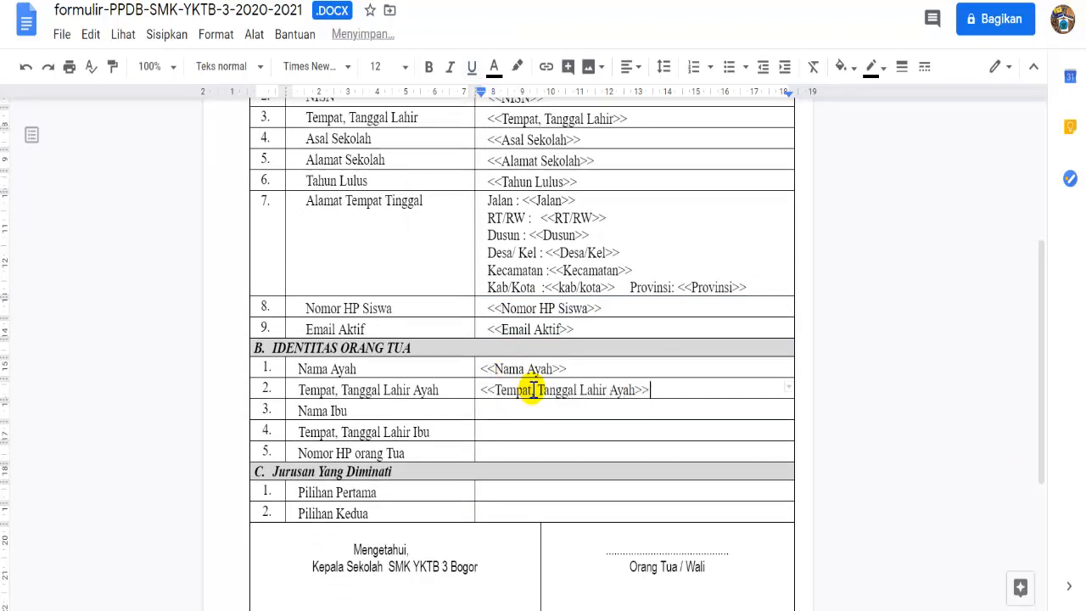
{"action": "left_click", "coordinate": [487, 412]}
{"action": "type", "text": "<<Nama Ibu>>"}
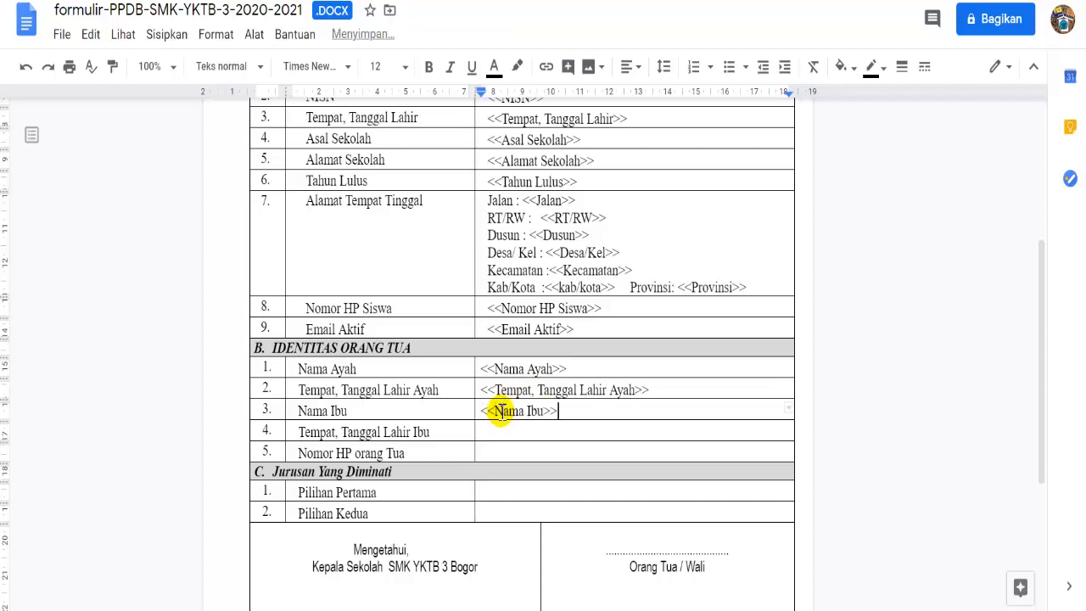
{"action": "left_click", "coordinate": [497, 430]}
{"action": "type", "text": "<<Tempat, Tanggal Lahir Ibu"}
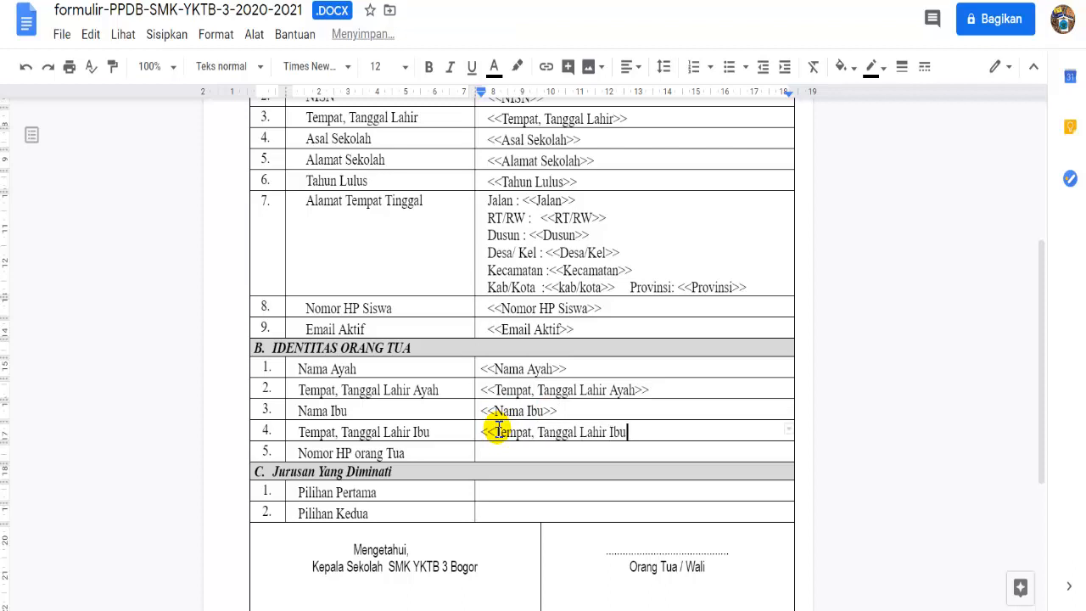
{"action": "type", "text": ">>"}
- Add <<Nomor HP orang Tua>>, <<Pilihan Pertama>> and <<Pilihan Kedua>> placeholders
{"action": "left_click", "coordinate": [496, 449]}
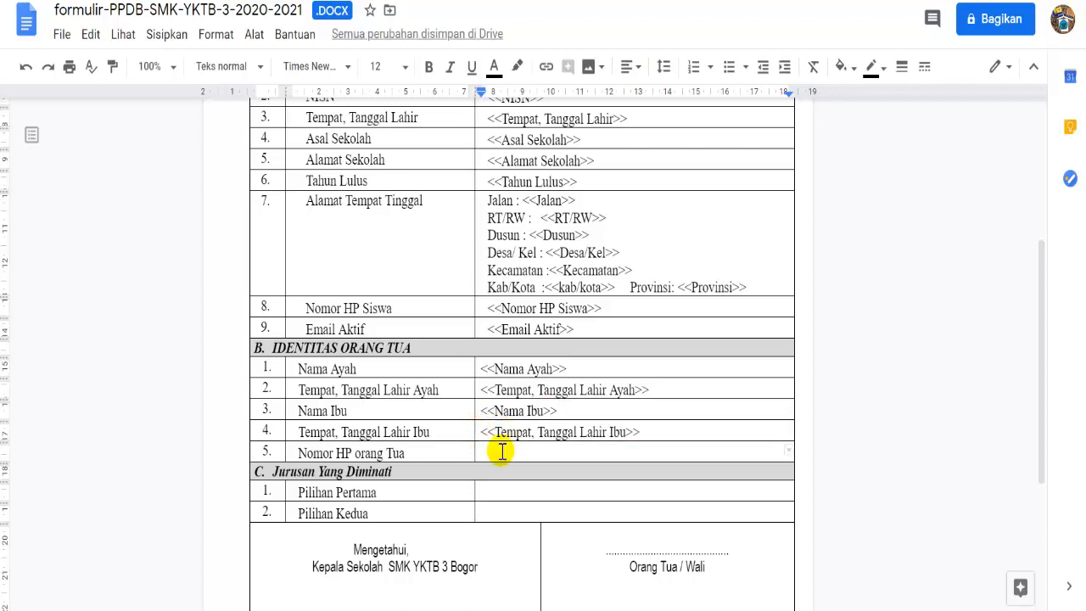
{"action": "type", "text": "<<Nomor HP orang Tua>>"}
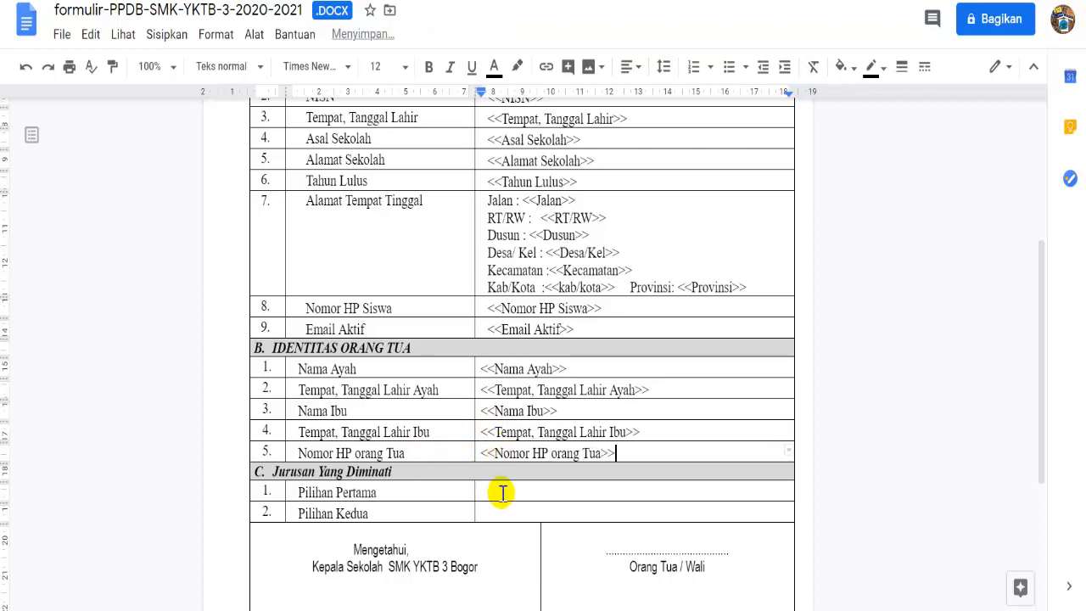
{"action": "left_click", "coordinate": [499, 492]}
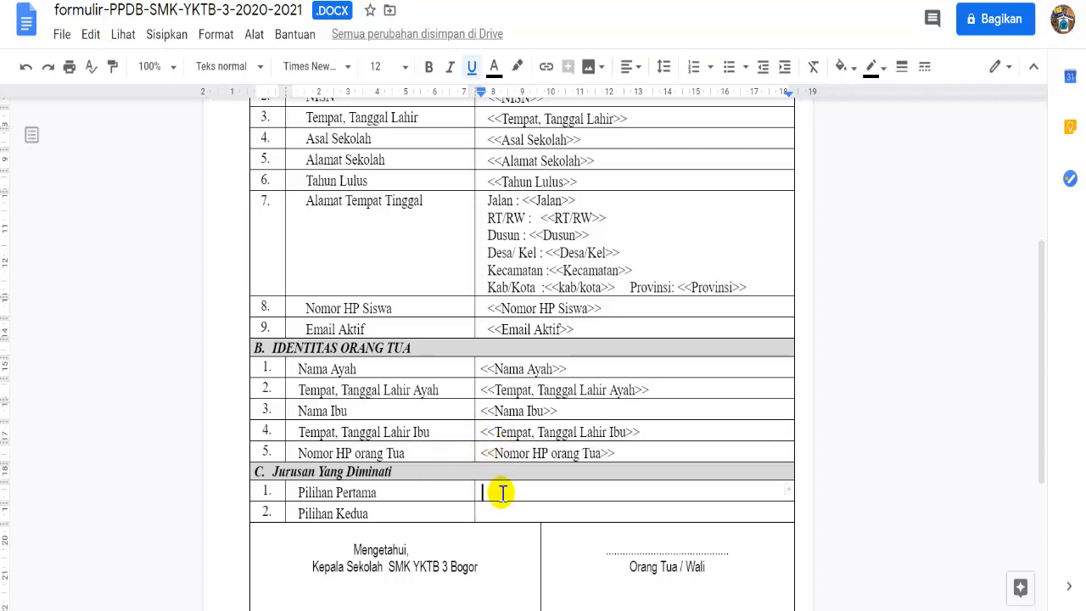
{"action": "type", "text": "<<Pilihan"}
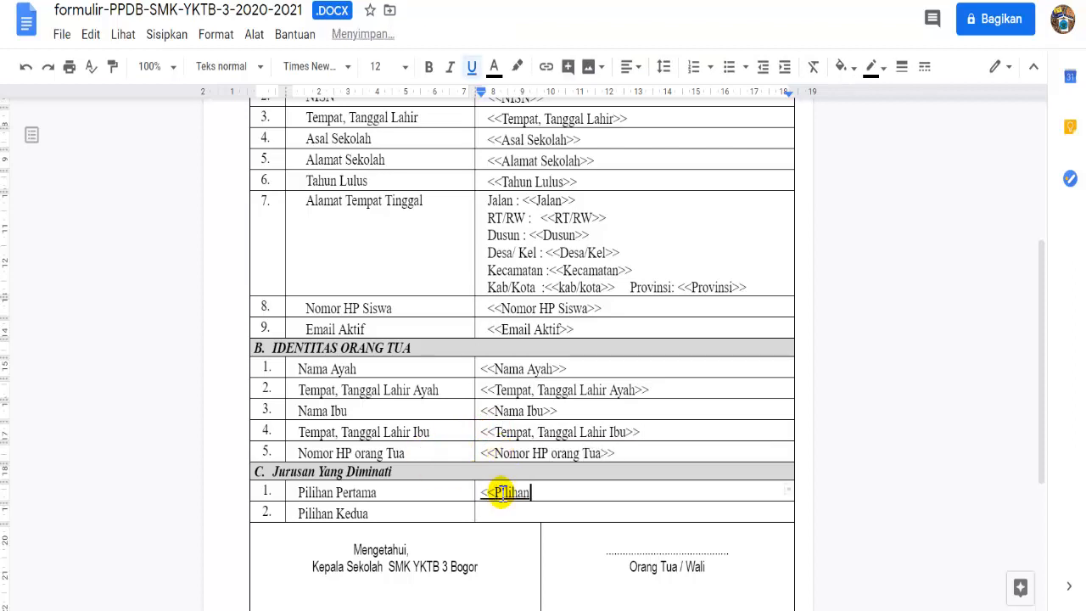
{"action": "type", "text": " Pertama>>"}
{"action": "left_click", "coordinate": [552, 493]}
{"action": "type", "text": "a"}
{"action": "left_click", "coordinate": [534, 513]}
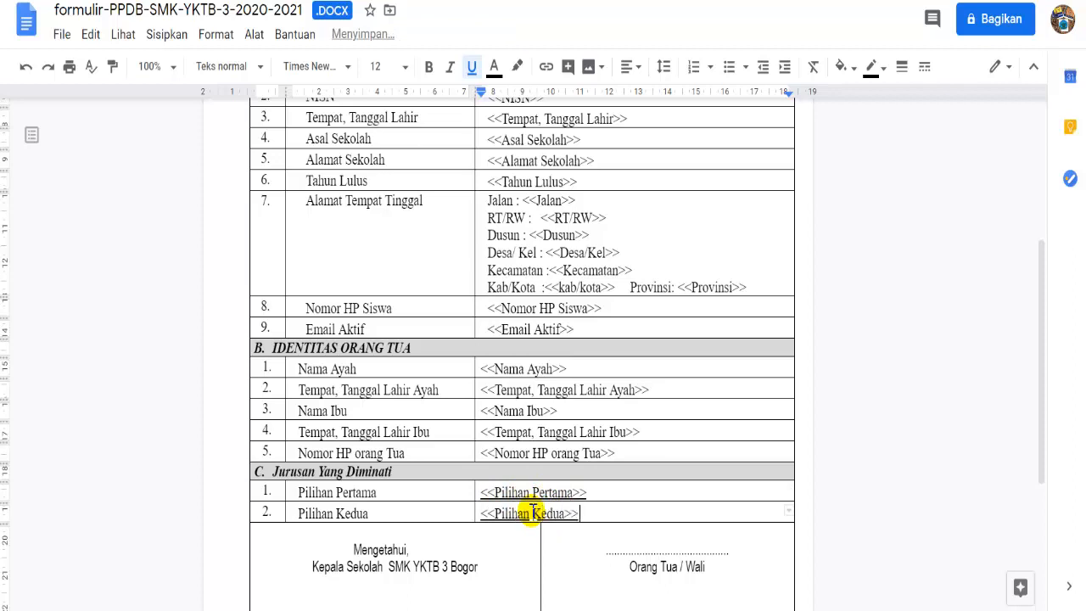
- Remove the underline from the Pilihan Pertama and Pilihan Kedua placeholders
{"action": "left_click", "coordinate": [535, 491]}
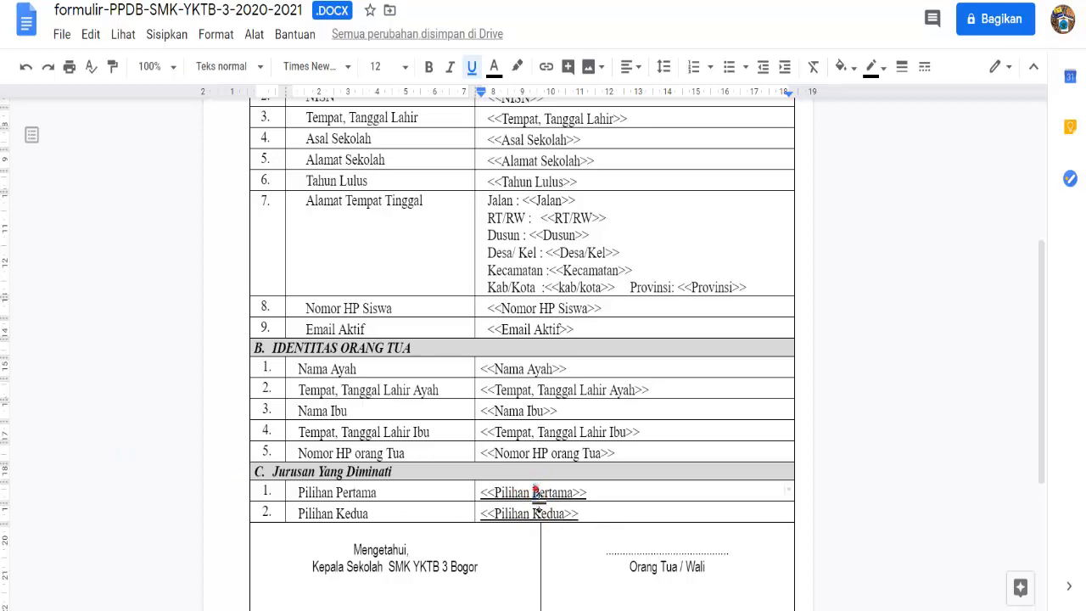
{"action": "left_click_drag", "start_coordinate": [536, 492], "coordinate": [541, 511]}
{"action": "left_click", "coordinate": [472, 70]}
- Replace the dotted line above Orang Tua / Wali with <<Tanggal>>
{"action": "left_click_drag", "start_coordinate": [1041, 410], "coordinate": [1042, 463]}
{"action": "left_click_drag", "start_coordinate": [600, 448], "coordinate": [731, 451]}
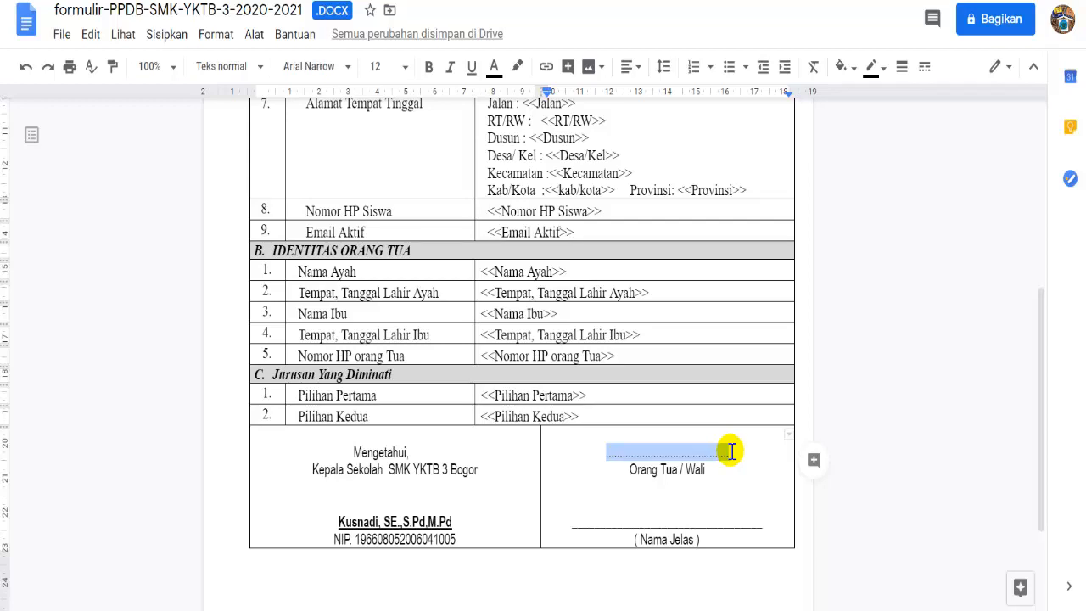
{"action": "type", "text": "Tanggal"}
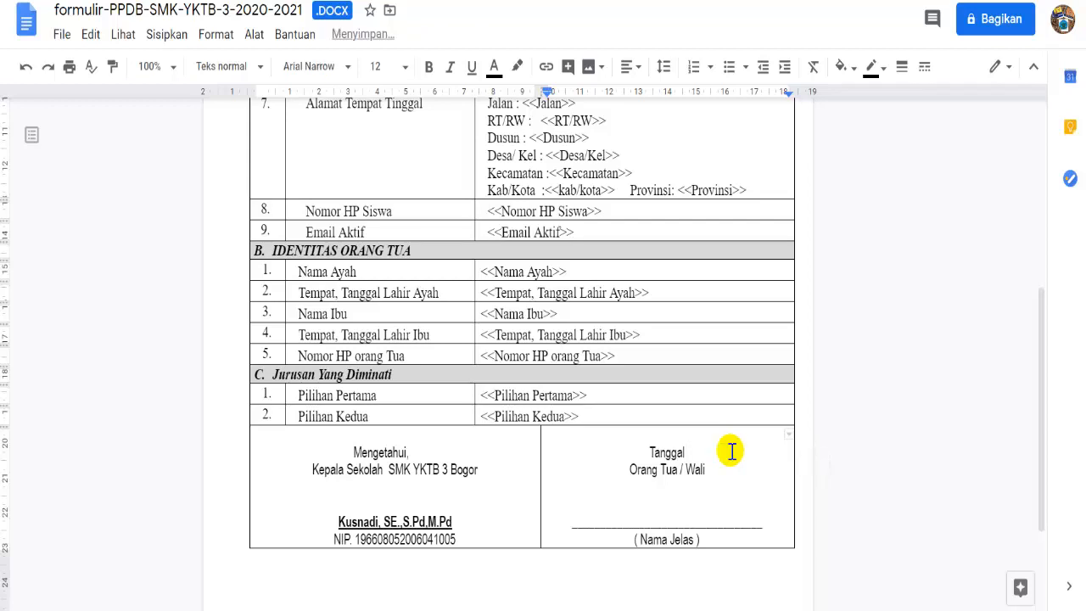
{"action": "type", "text": ">>"}
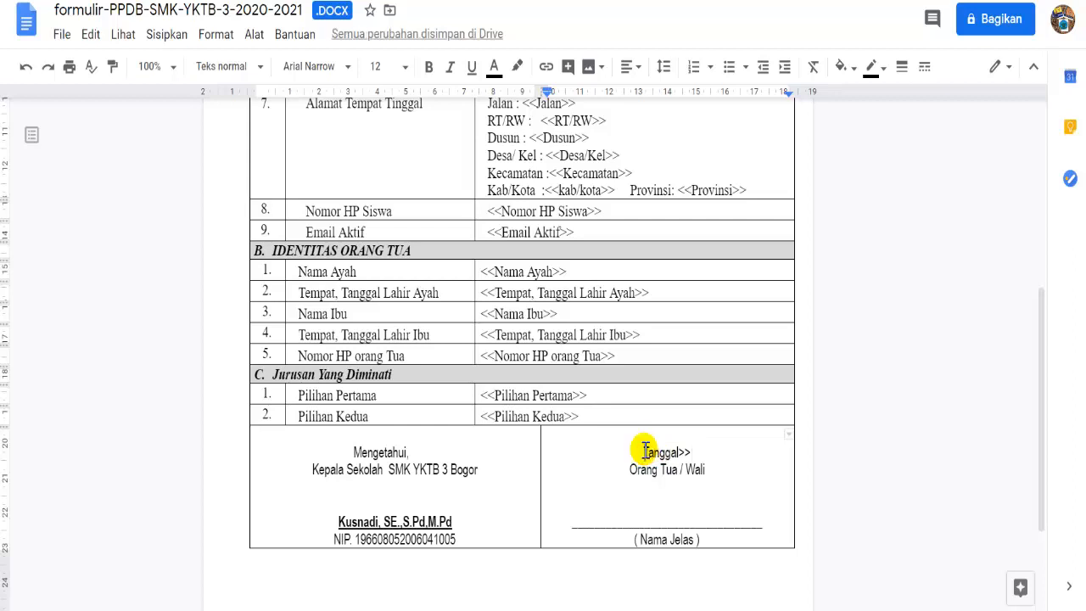
{"action": "left_click", "coordinate": [644, 452]}
{"action": "type", "text": "<<"}
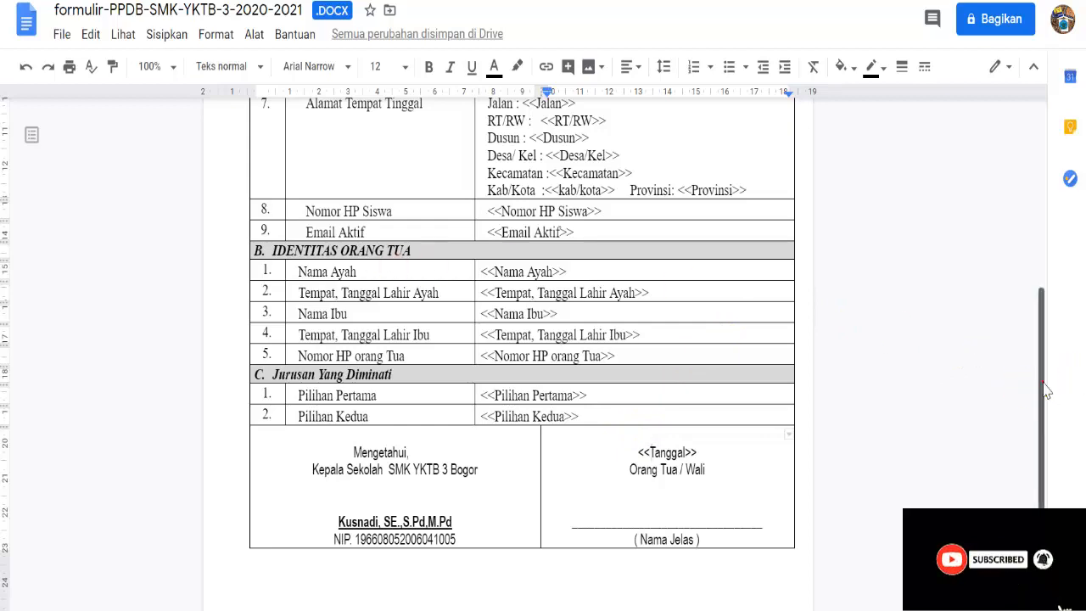
{"action": "left_click_drag", "start_coordinate": [1046, 390], "coordinate": [1057, 175]}
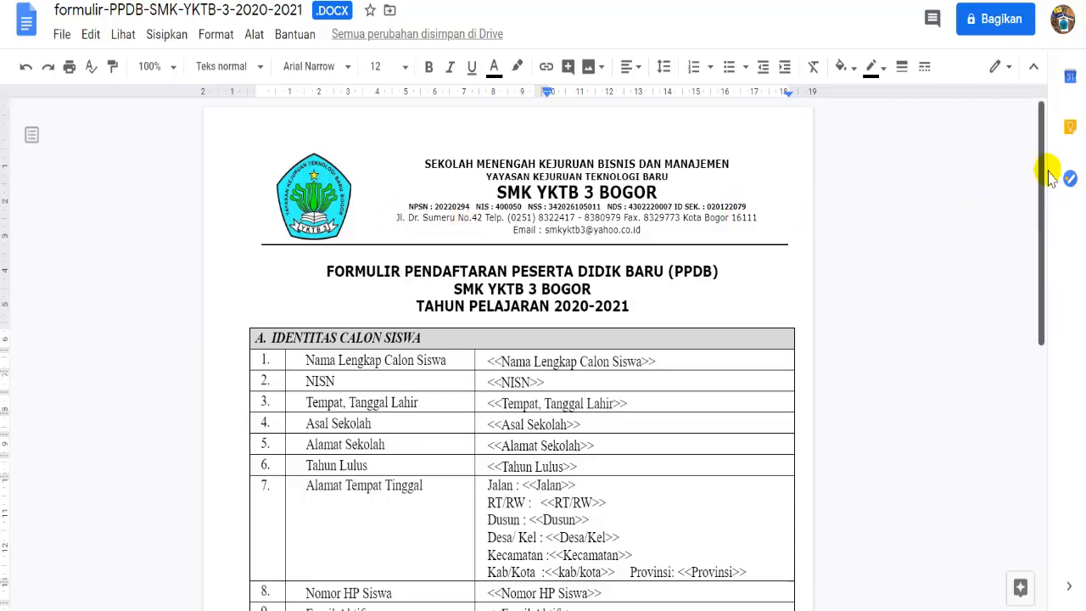
- Save the form as a Google Docs document and return to the top of it
{"action": "left_click", "coordinate": [63, 36]}
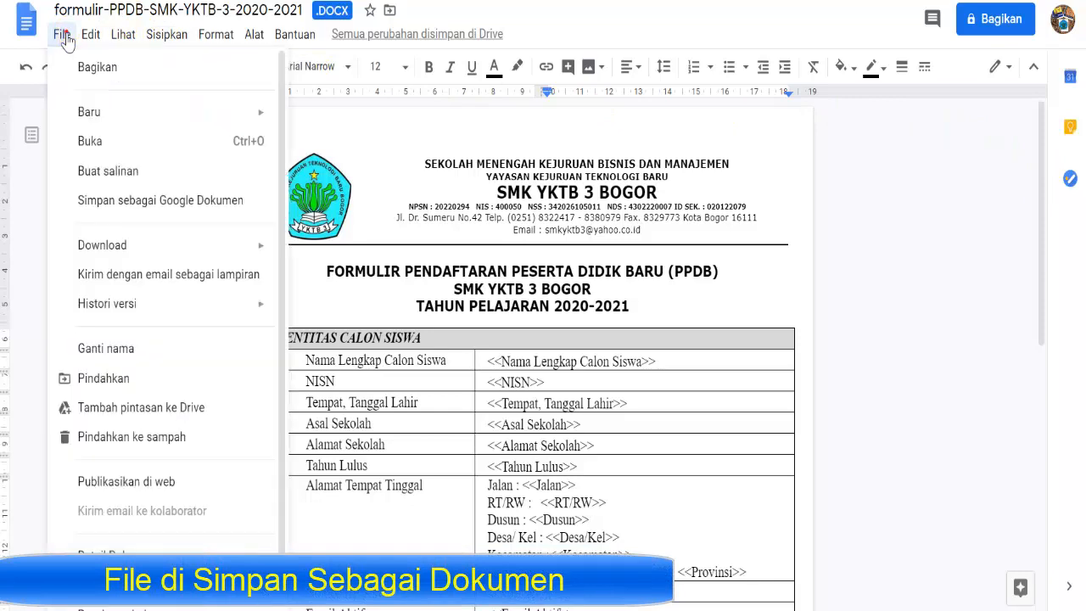
{"action": "left_click", "coordinate": [104, 202]}
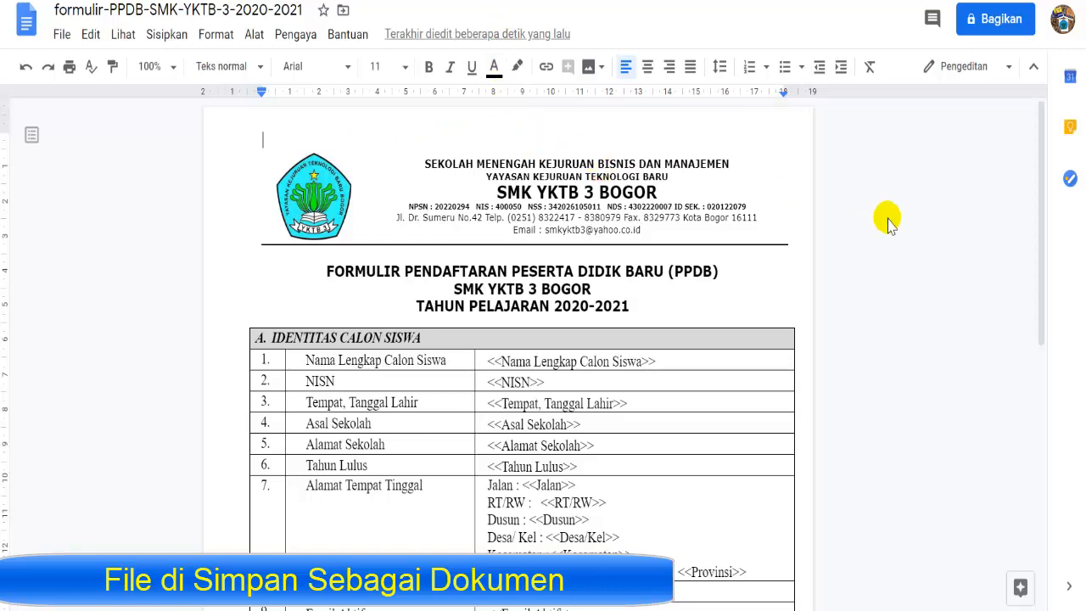
{"action": "mouse_move", "coordinate": [1043, 225]}
{"action": "left_mouse_down"}
{"action": "mouse_move", "coordinate": [1027, 330]}
{"action": "mouse_move", "coordinate": [1035, 392]}
{"action": "left_mouse_up"}
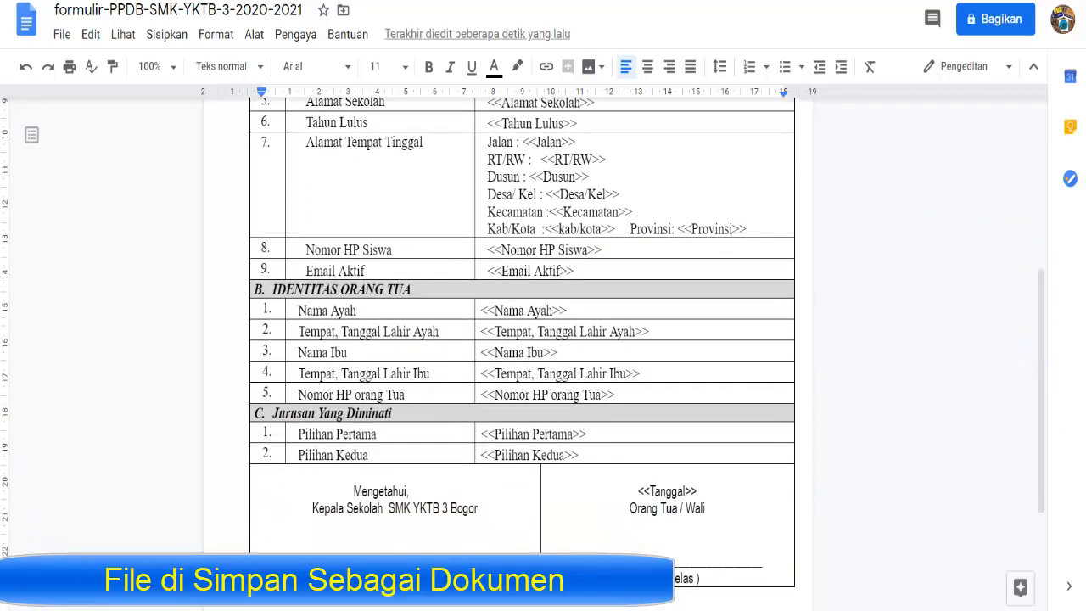
{"action": "key", "text": "ctrl+Home"}
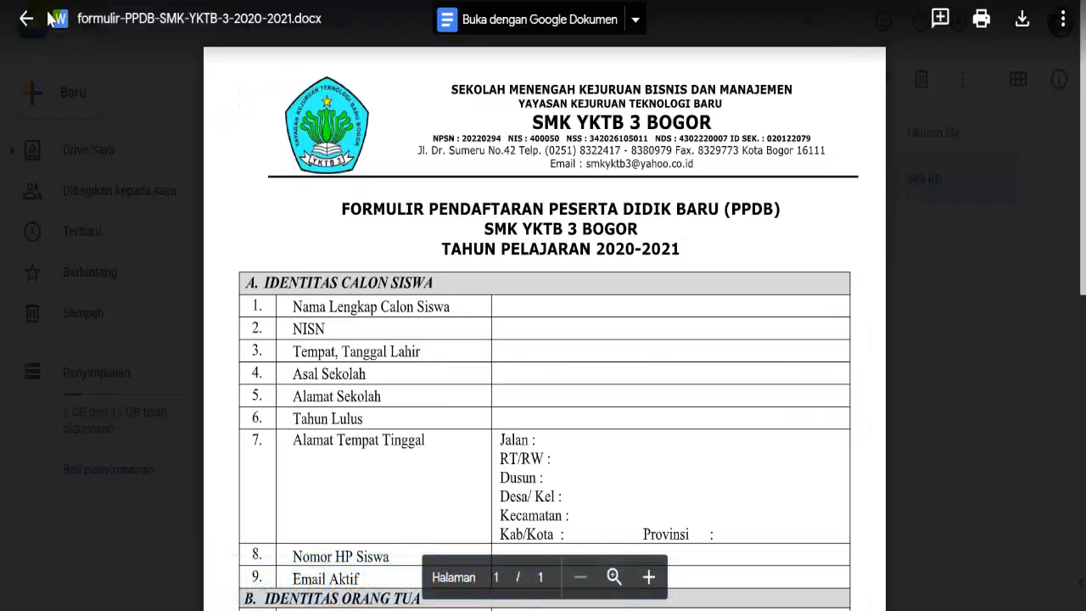
- Back in the PPDB Drive folder, create a blank Google Form (Formulir kosong)
{"action": "left_click", "coordinate": [26, 18]}
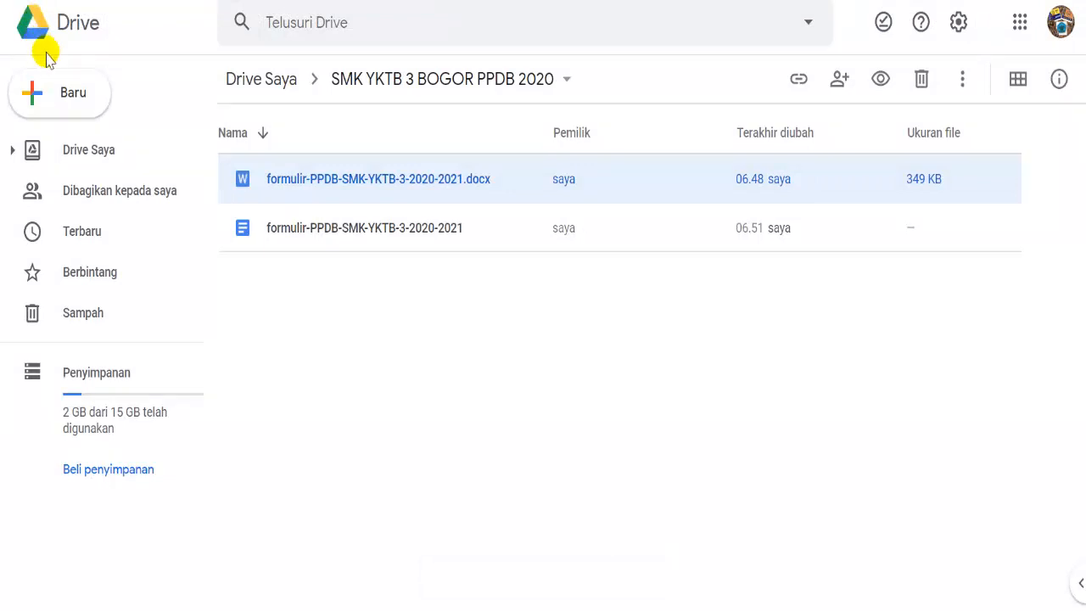
{"action": "left_click", "coordinate": [59, 95]}
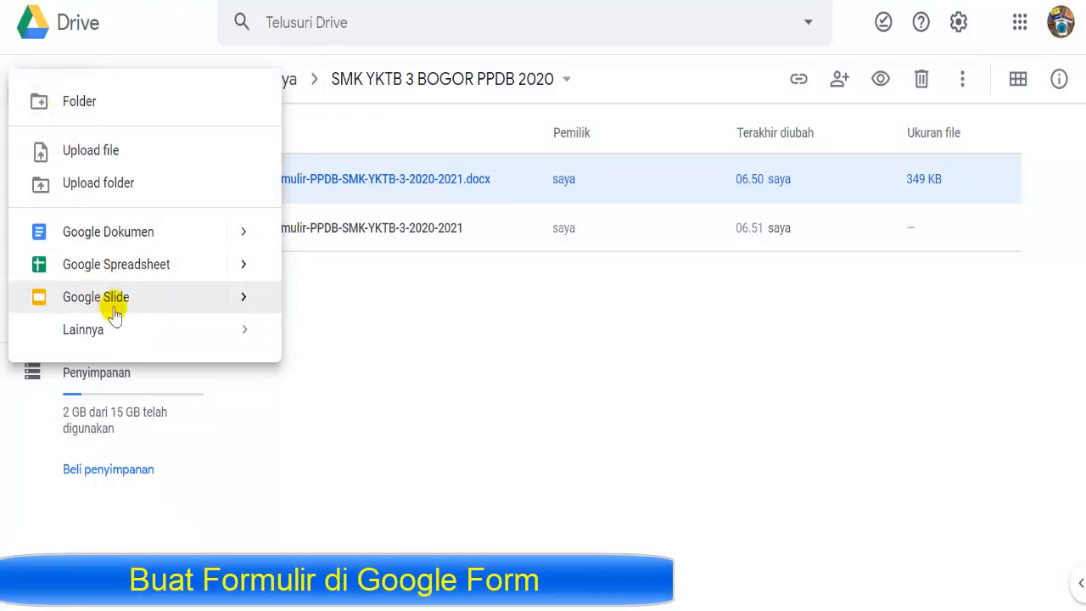
{"action": "mouse_move", "coordinate": [115, 327]}
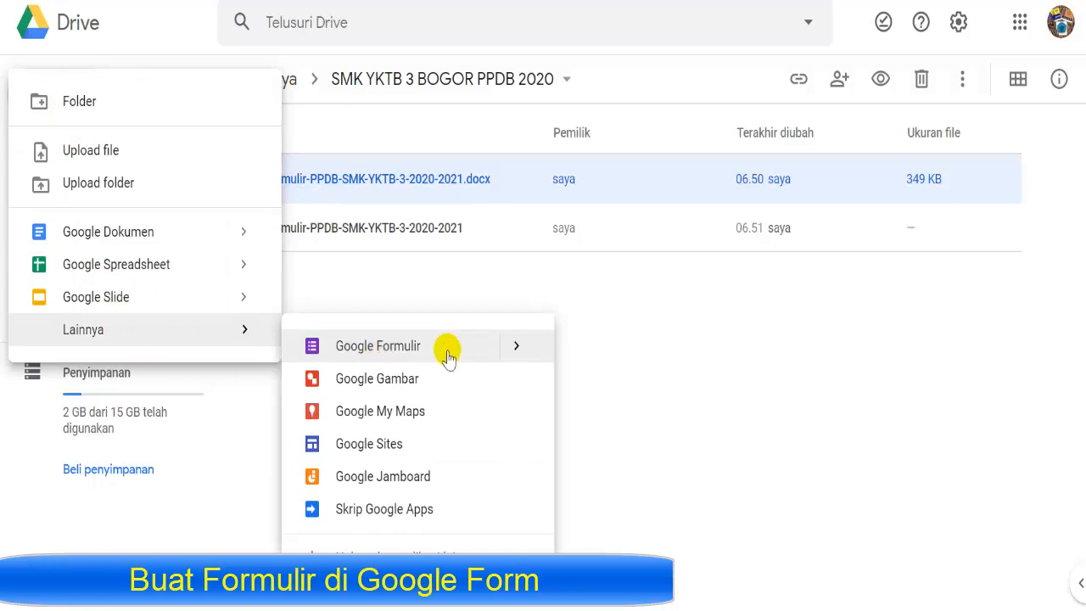
{"action": "mouse_move", "coordinate": [516, 348]}
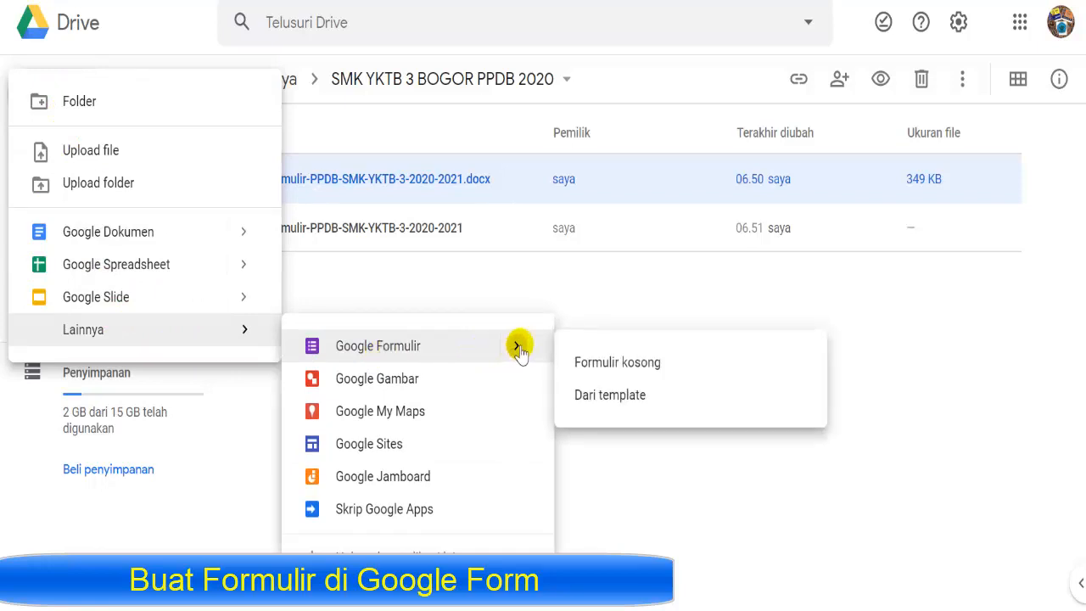
{"action": "left_click", "coordinate": [611, 367]}
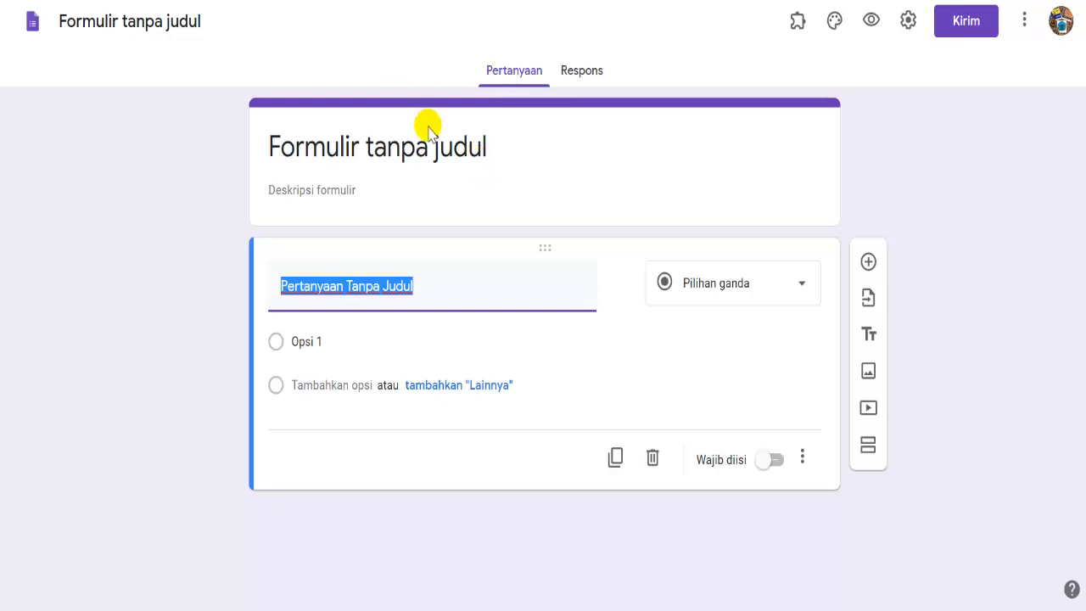
- Copy the Word heading 'FORMULIR PENDAFTARAN PESERTA DIDIK BARU (PPDB)' and return to the untitled form
{"action": "left_click", "coordinate": [448, 151]}
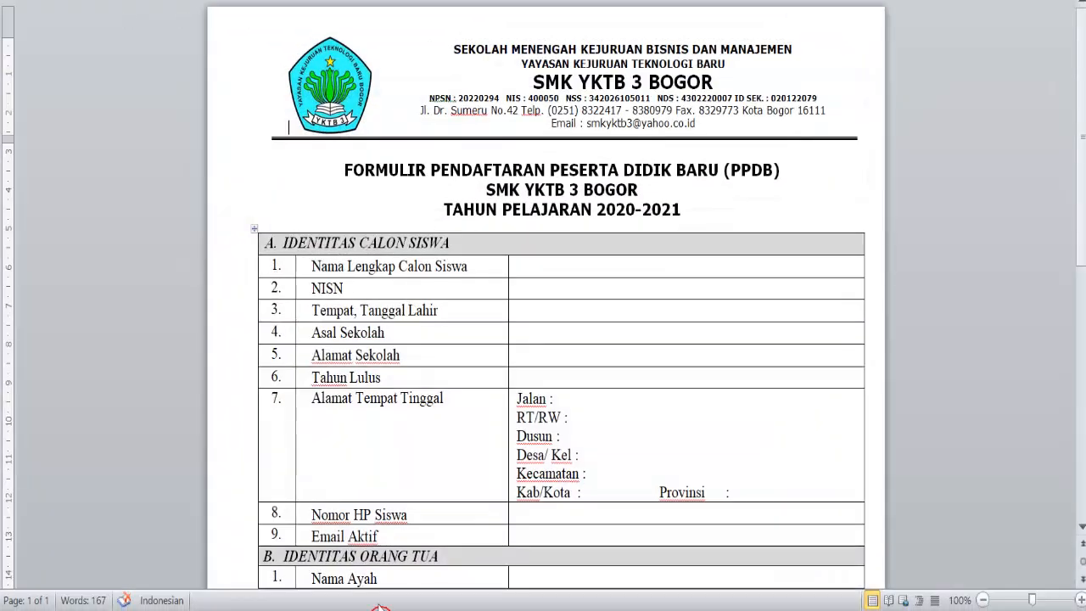
{"action": "left_click_drag", "start_coordinate": [344, 170], "coordinate": [776, 169]}
{"action": "right_click", "coordinate": [758, 169]}
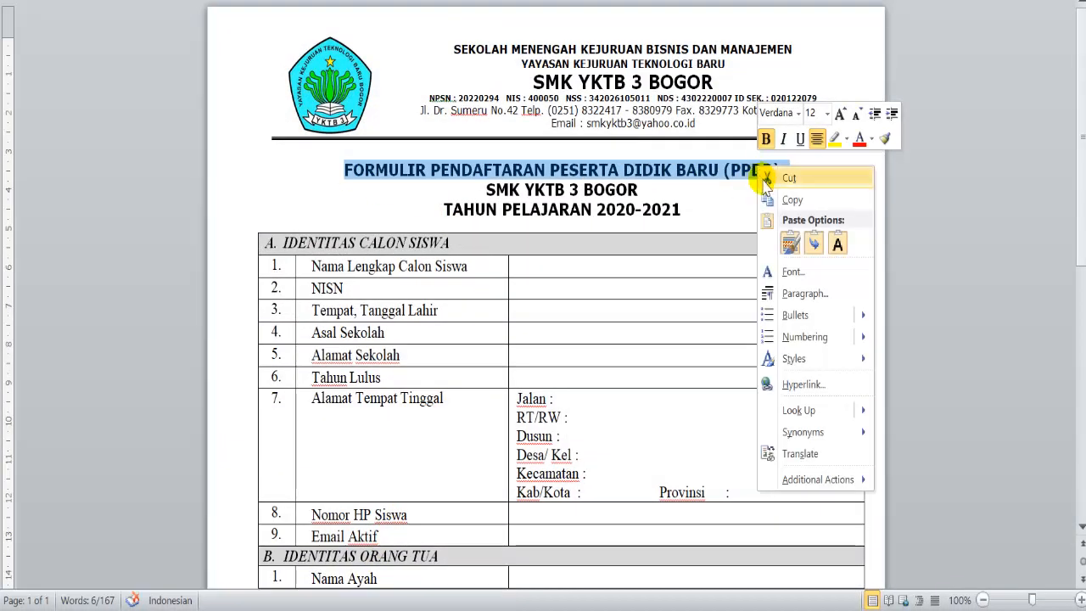
{"action": "left_click", "coordinate": [791, 200]}
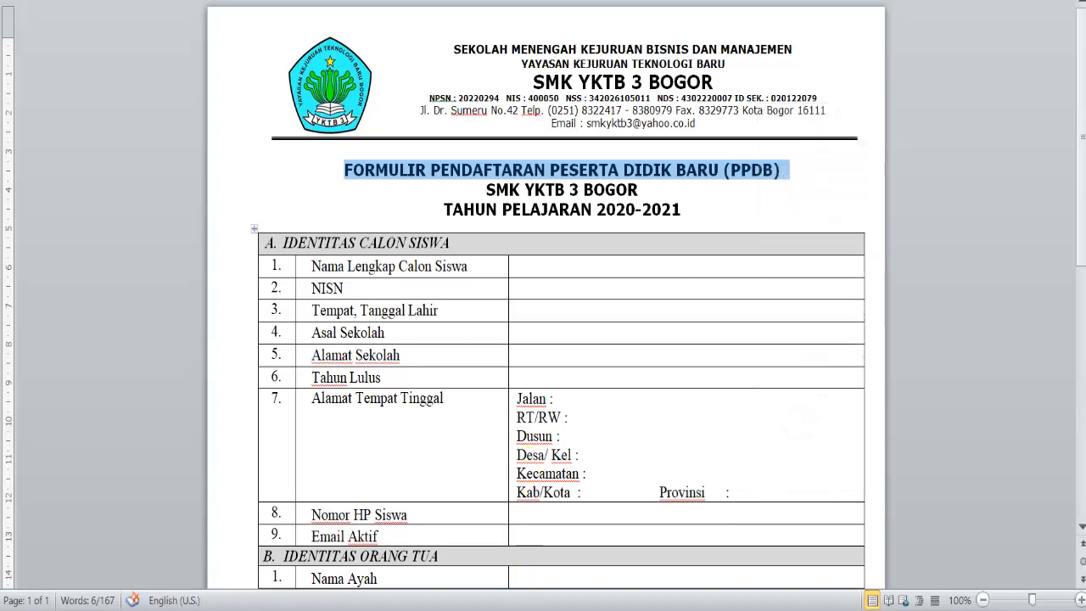
{"action": "left_click", "coordinate": [493, 577]}
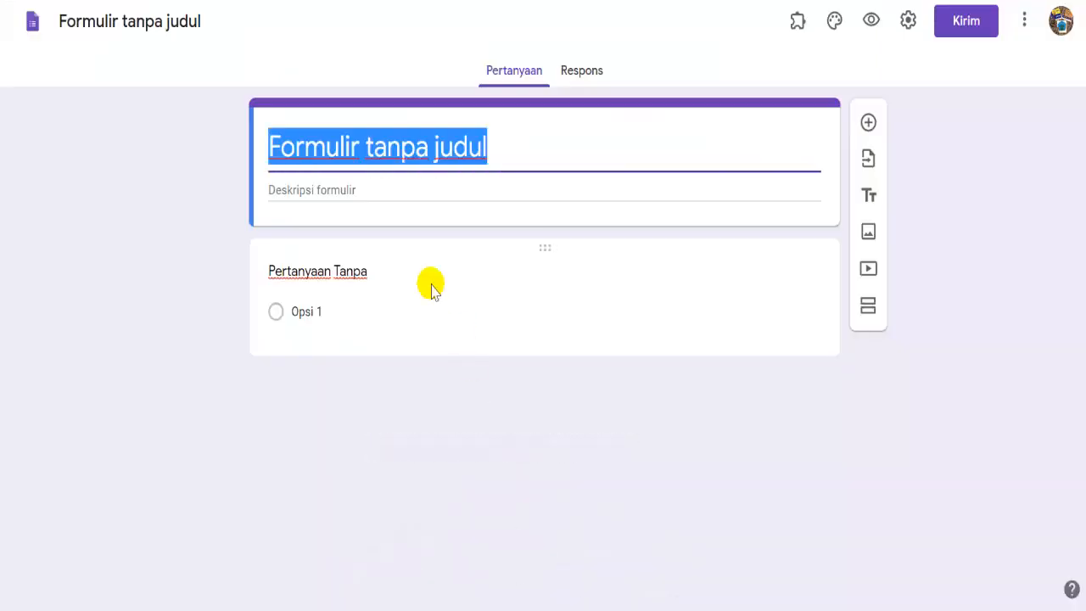
- Paste the heading as the form title and complete it with 'SMK YKTB 3 BOGOR TP. 2020-2021'
{"action": "right_click", "coordinate": [429, 141]}
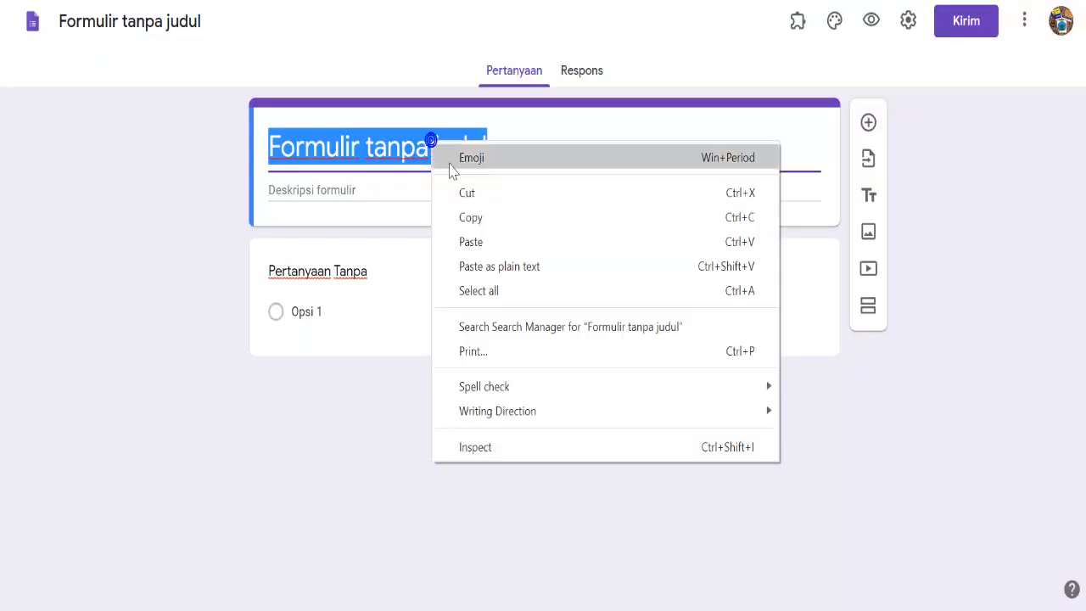
{"action": "left_click", "coordinate": [471, 241]}
{"action": "left_click", "coordinate": [388, 222]}
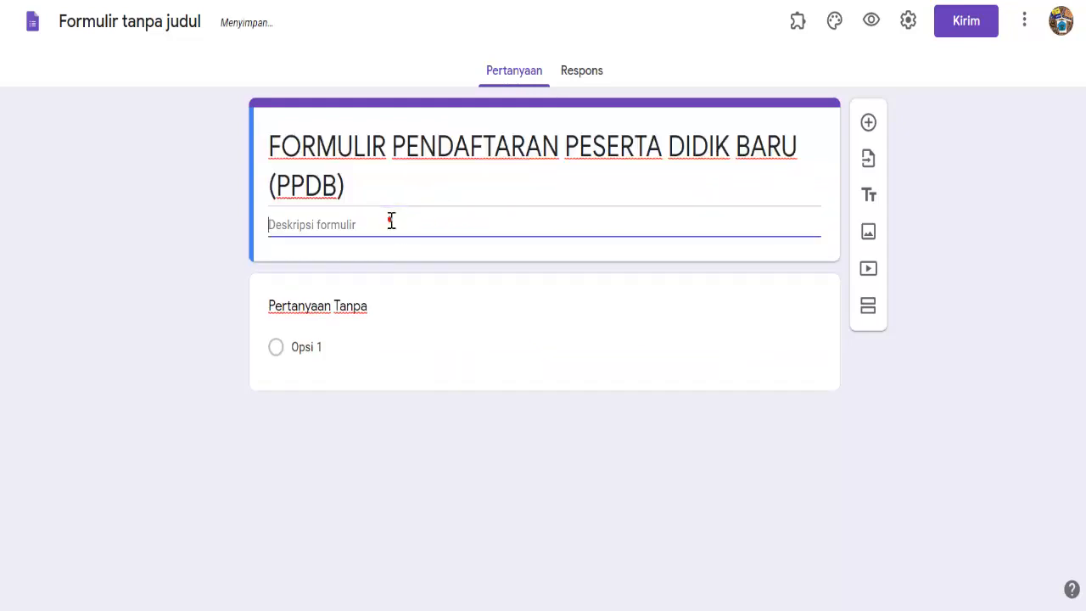
{"action": "triple_click", "coordinate": [428, 188]}
{"action": "left_click", "coordinate": [385, 189]}
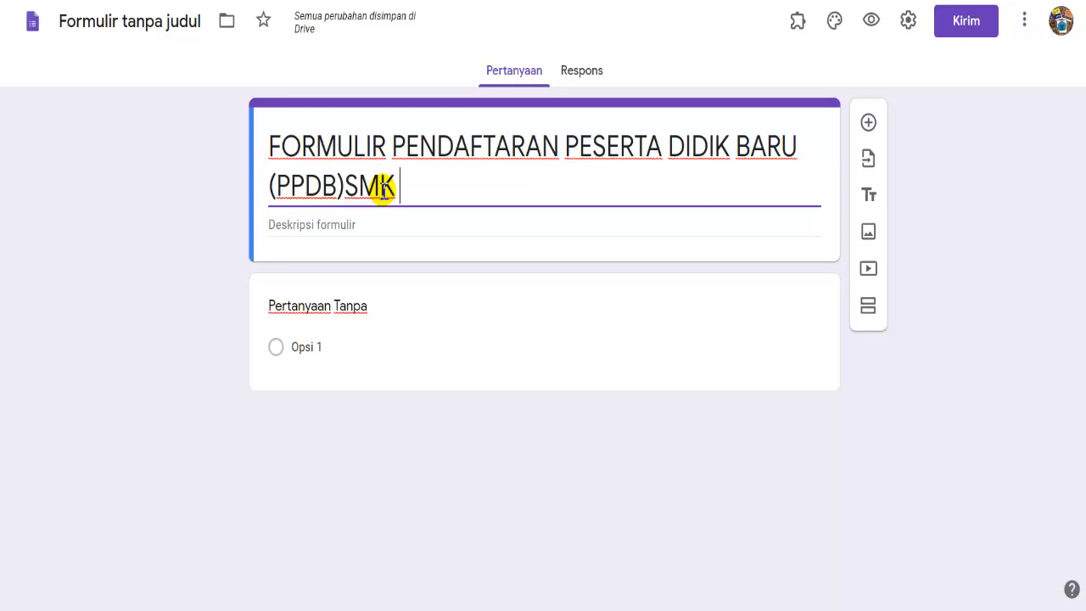
{"action": "type", "text": "TB "}
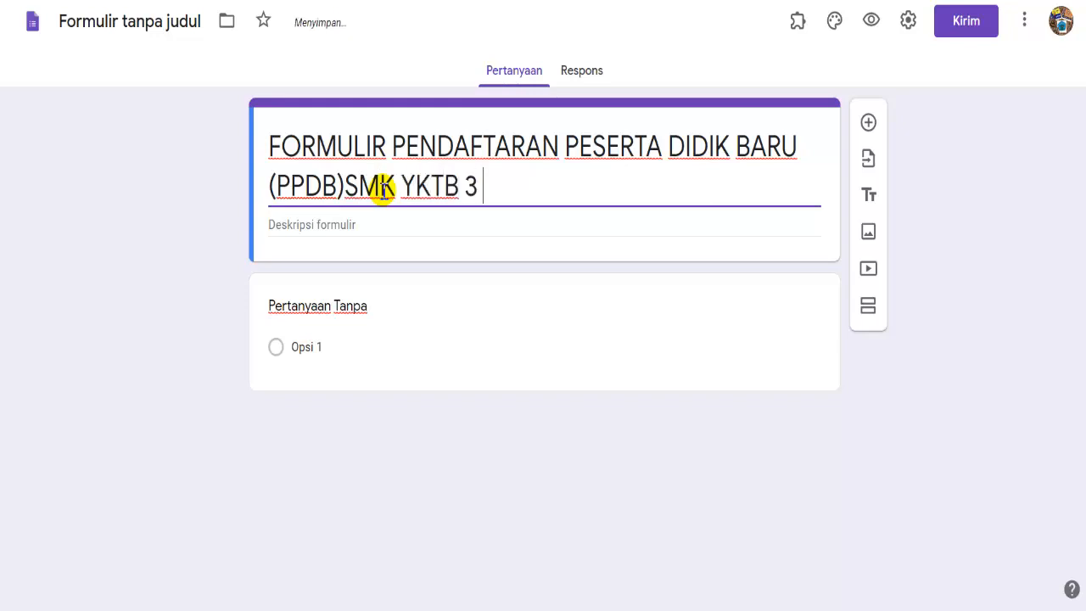
{"action": "type", "text": "3 BOGOR TP"}
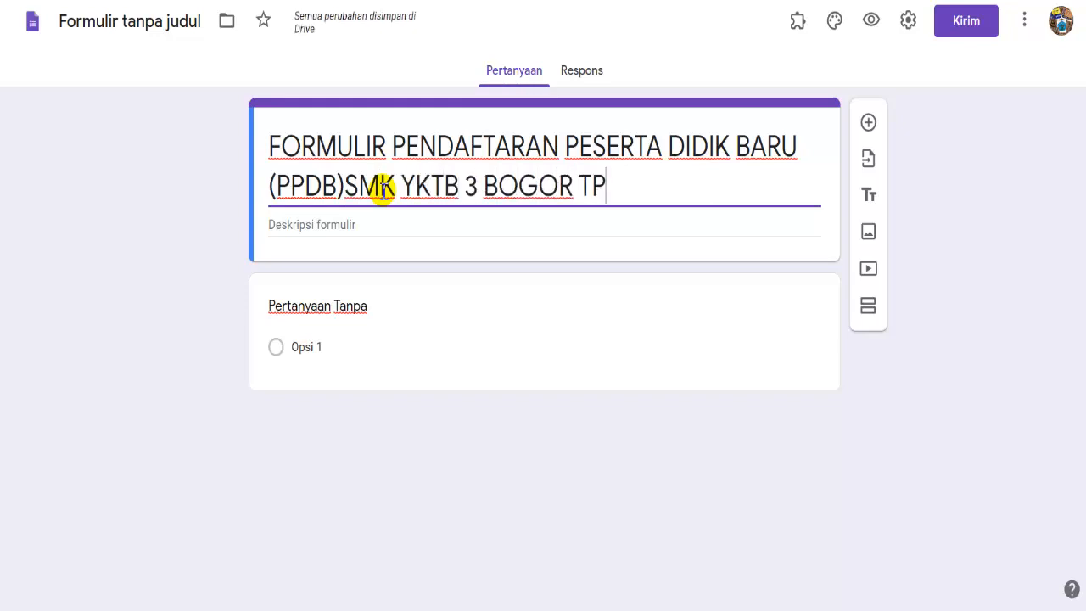
{"action": "type", "text": ". 20"}
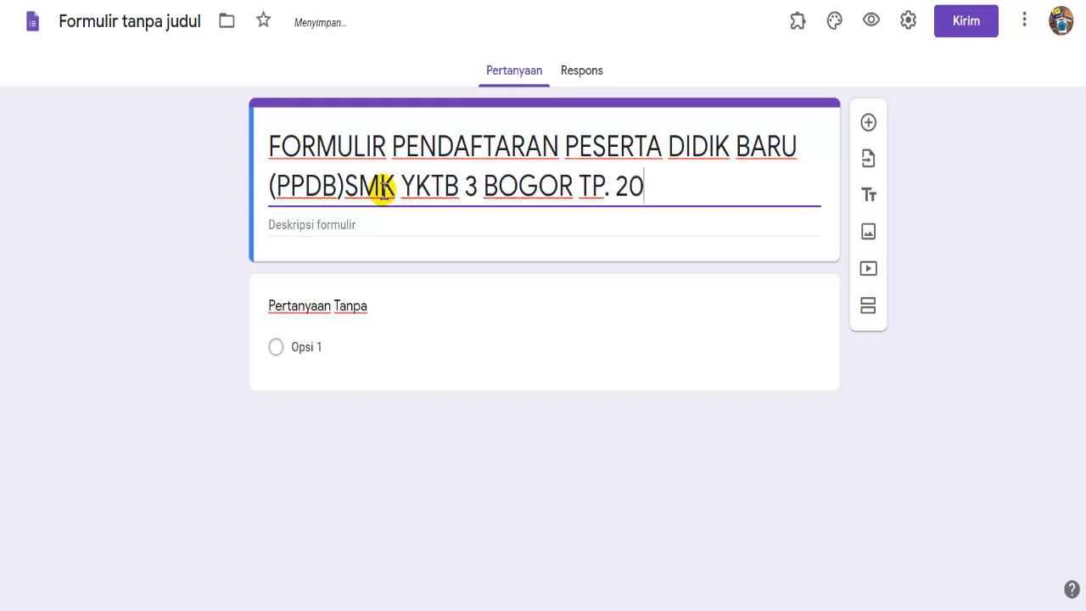
{"action": "type", "text": "20-2021"}
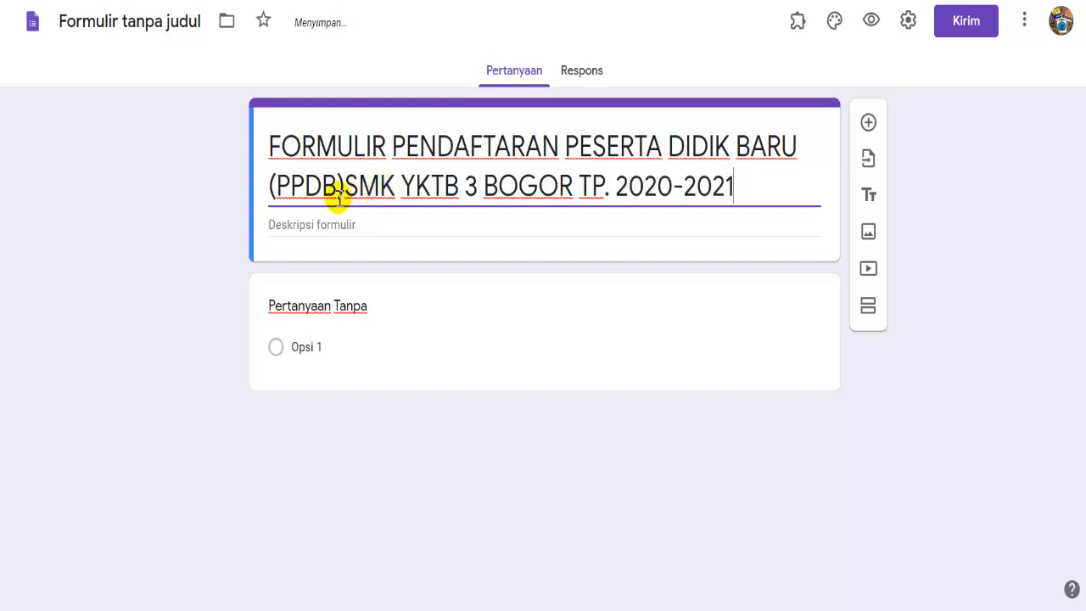
{"action": "left_click", "coordinate": [344, 187]}
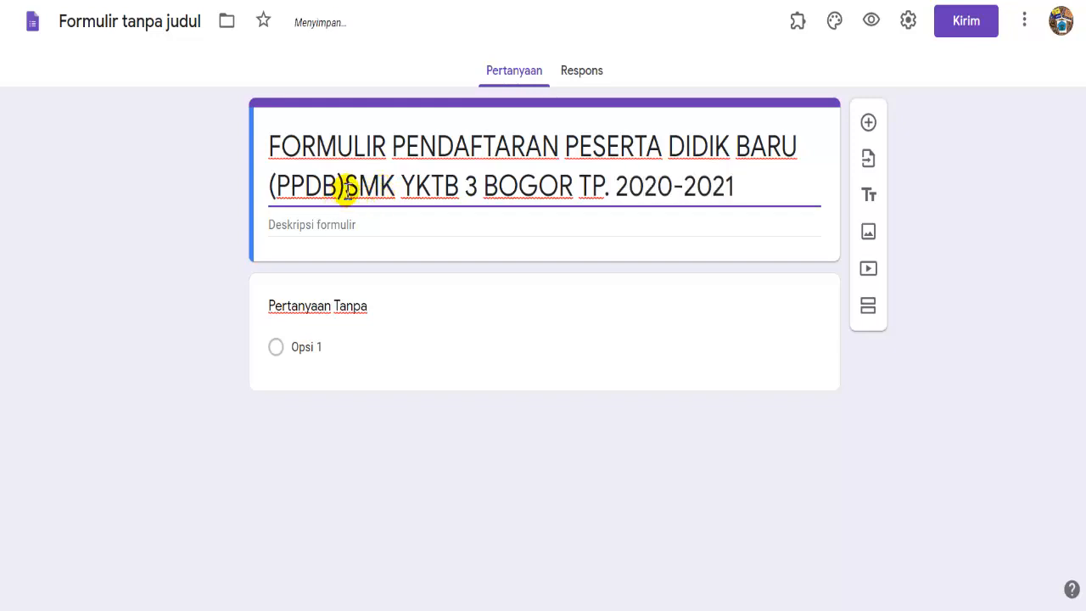
- Add the description 'lENGKAPI ISIAN BERIKUT INI' and rename the form file to match the title
{"action": "left_click", "coordinate": [350, 220]}
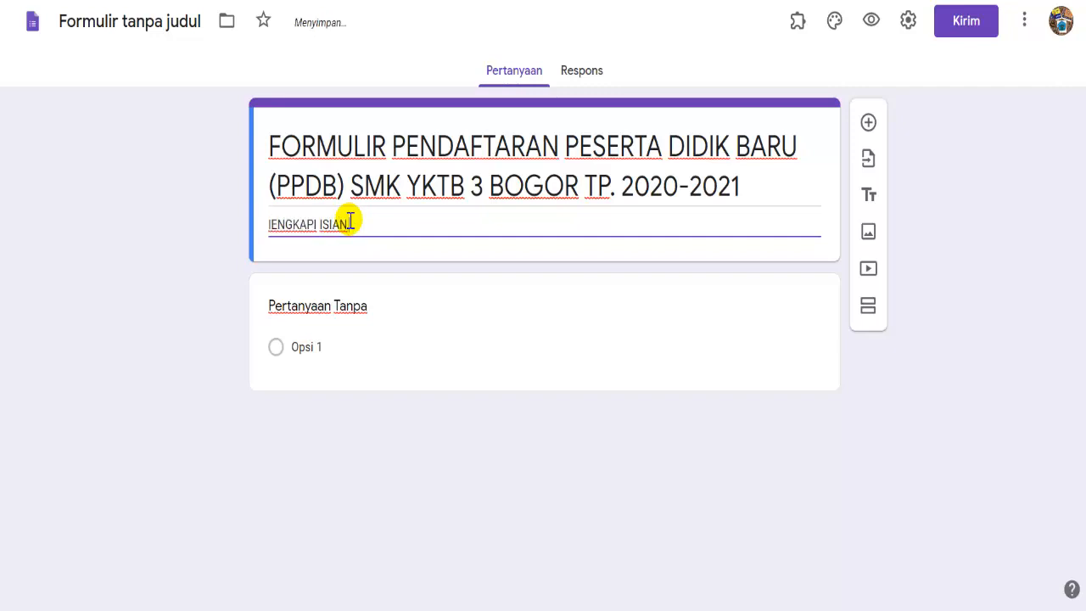
{"action": "type", "text": "BERIKUT INI"}
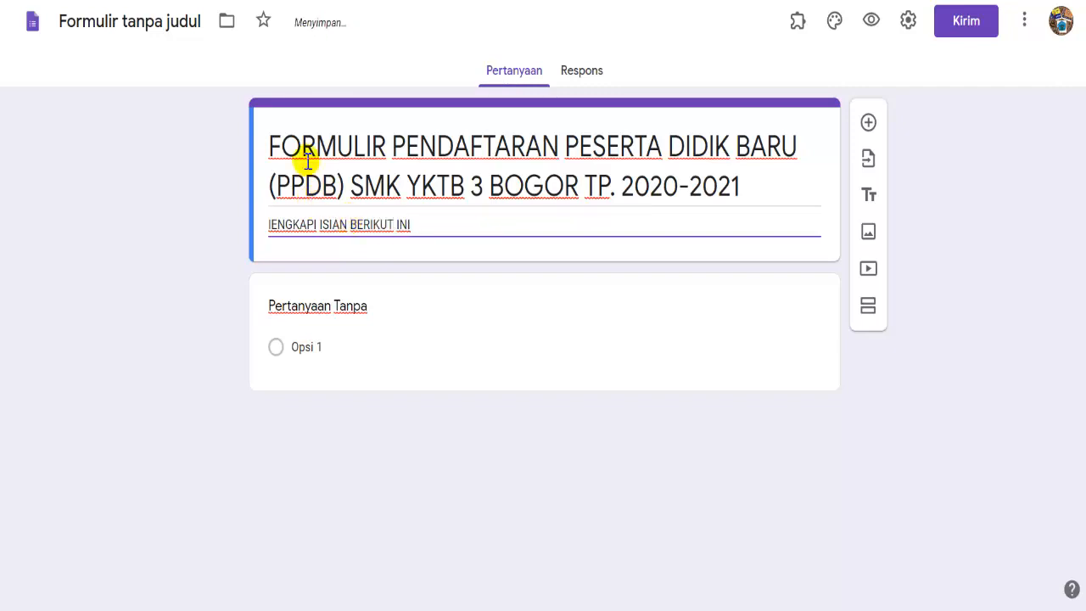
{"action": "left_click", "coordinate": [163, 24]}
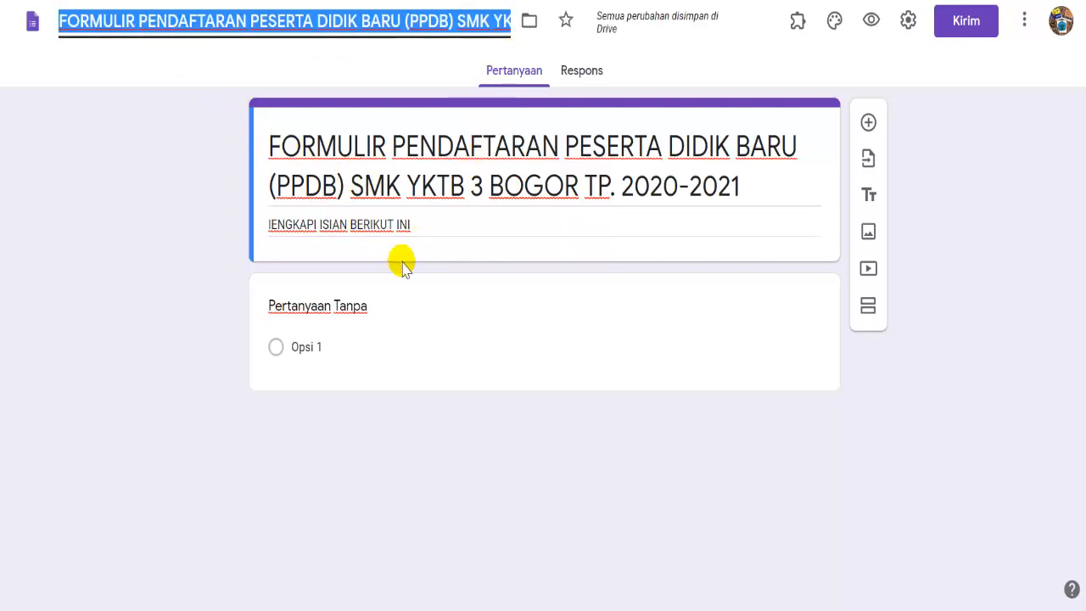
{"action": "left_click", "coordinate": [376, 303]}
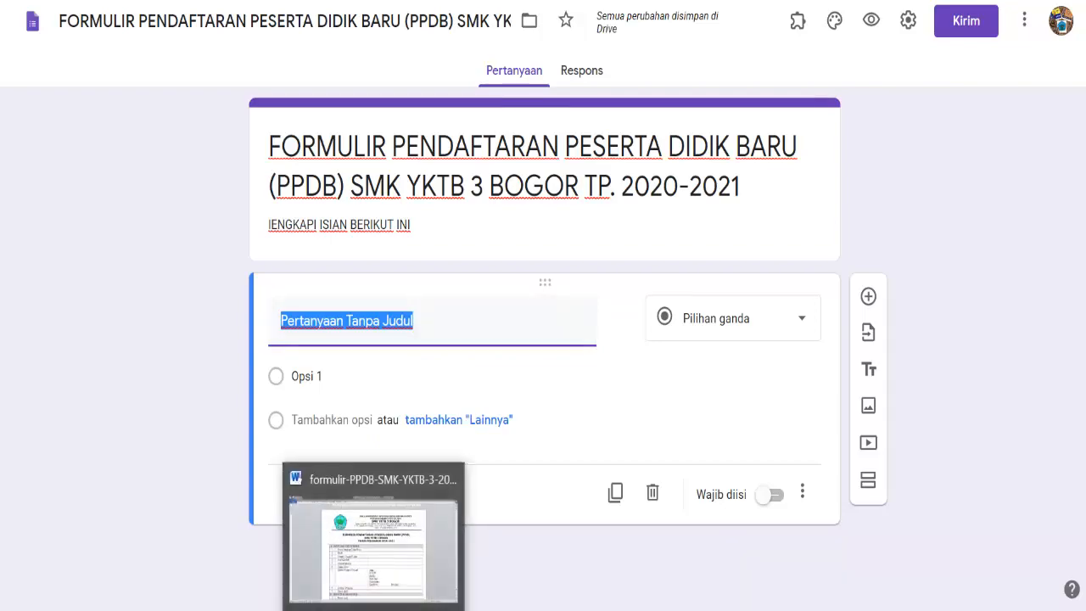
- Title the first question 'Nama Lengkap Calon Siswa' from Word, make it required, and add a question
{"action": "left_click", "coordinate": [375, 610]}
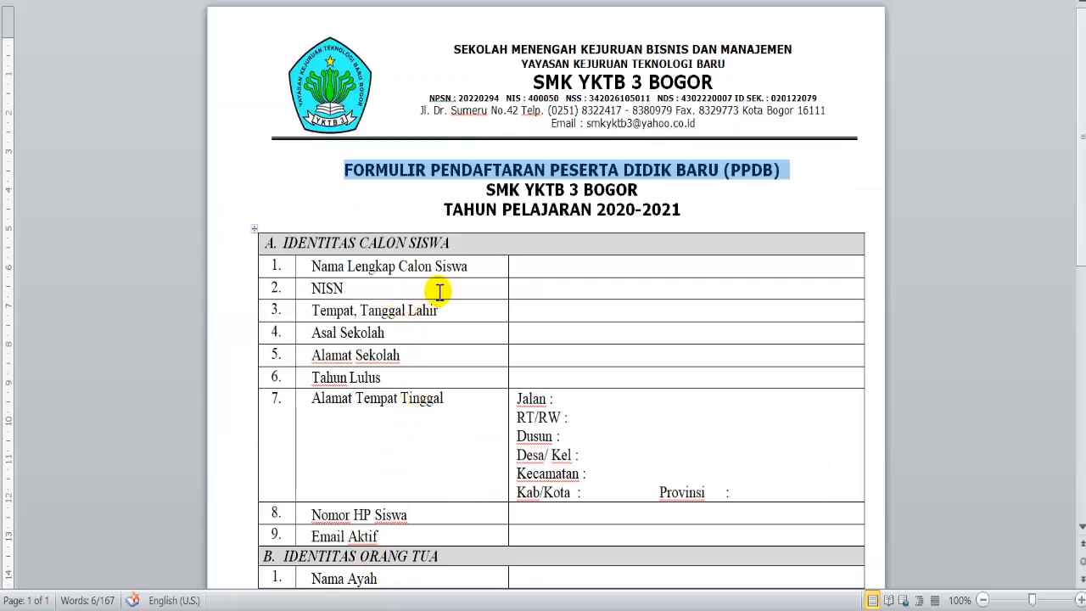
{"action": "left_click_drag", "start_coordinate": [469, 266], "coordinate": [309, 265]}
{"action": "right_click", "coordinate": [338, 265]}
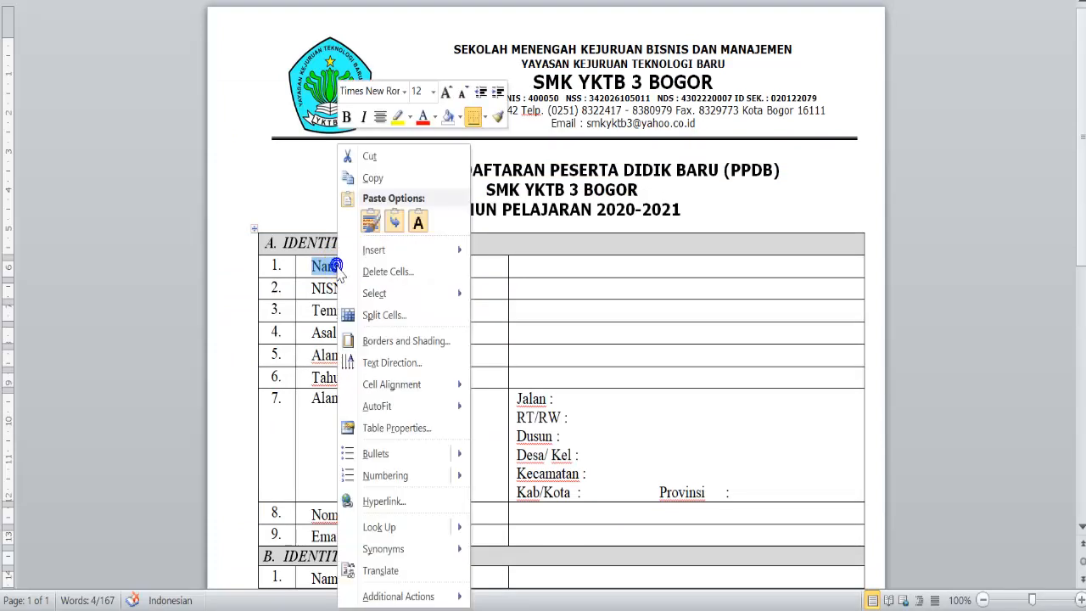
{"action": "left_click", "coordinate": [374, 179]}
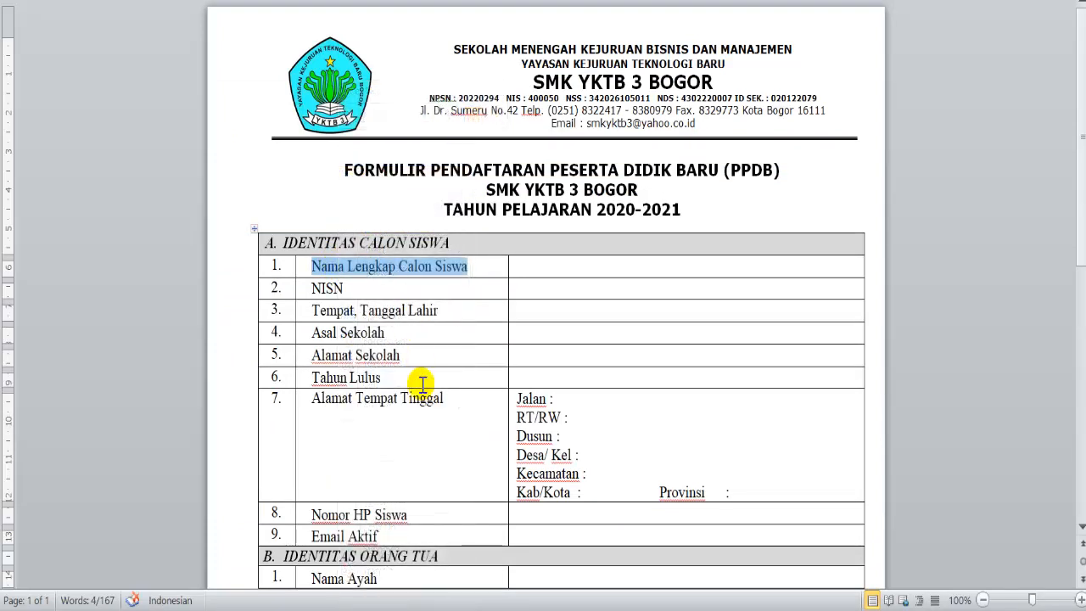
{"action": "key", "text": "alt+Tab"}
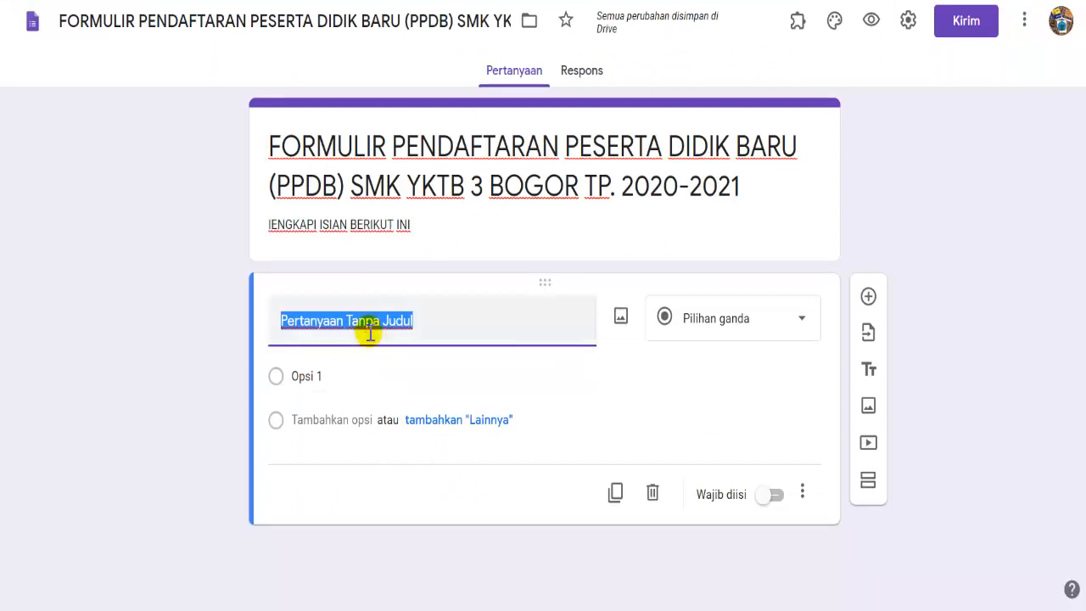
{"action": "right_click", "coordinate": [368, 330]}
{"action": "left_click", "coordinate": [407, 102]}
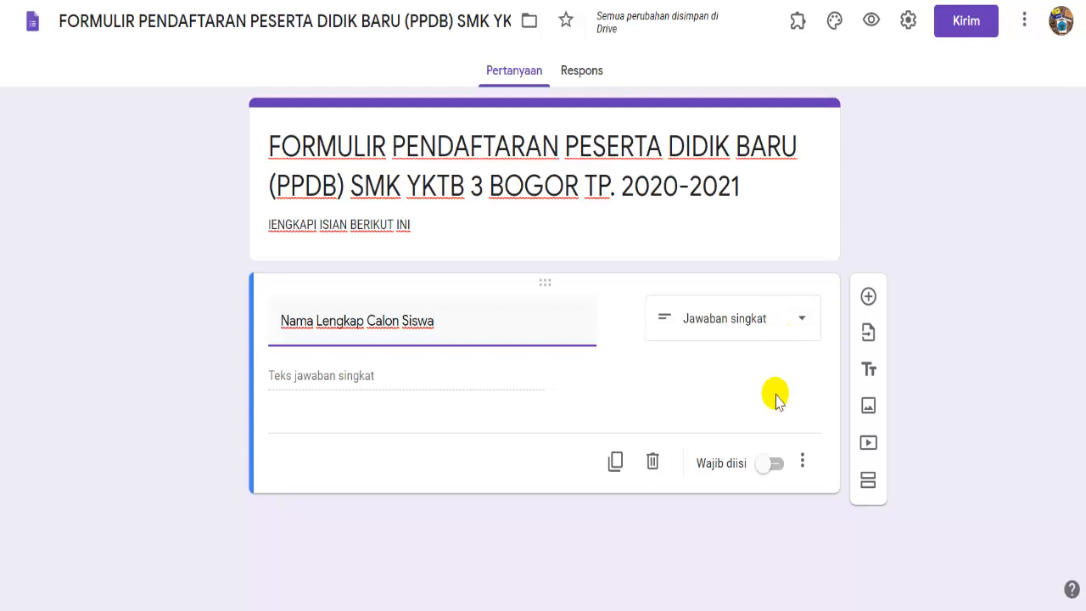
{"action": "left_click", "coordinate": [775, 465]}
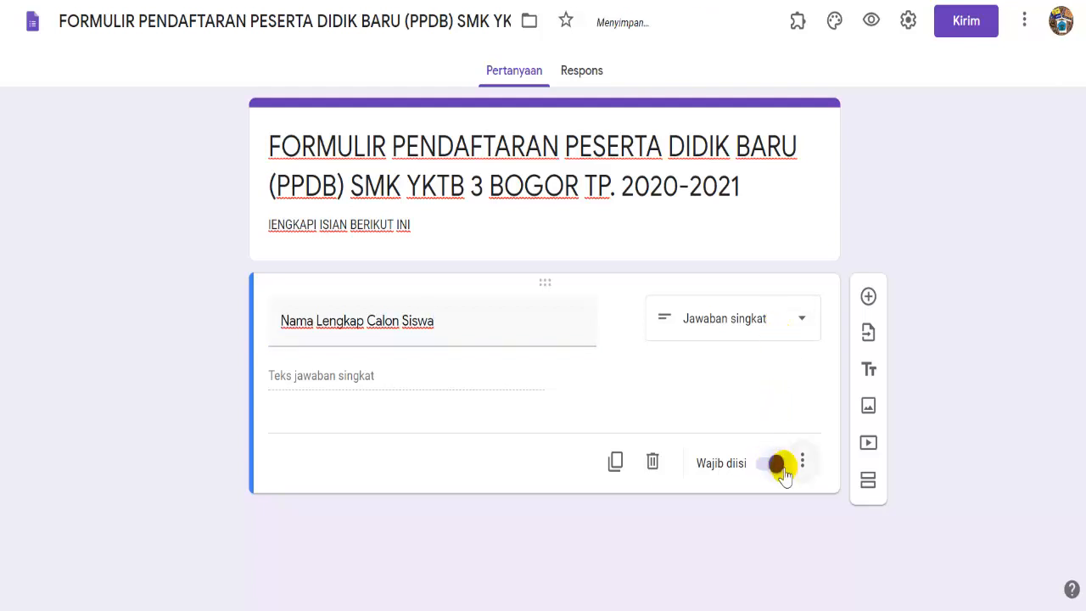
{"action": "left_click", "coordinate": [868, 297]}
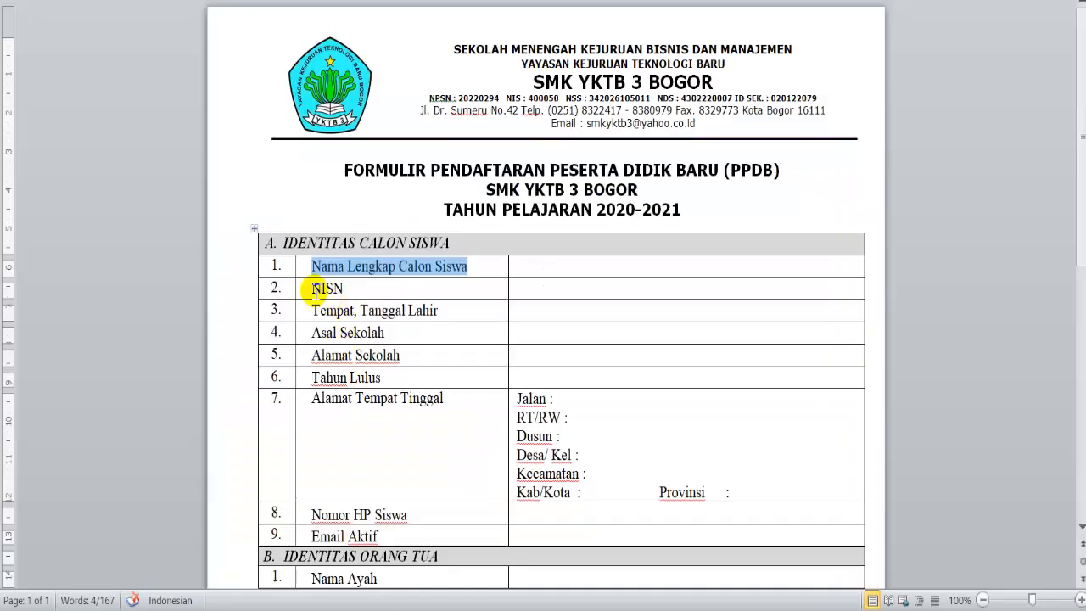
- Title the new question 'NISN', copied from the Word form
{"action": "left_click_drag", "start_coordinate": [311, 289], "coordinate": [348, 289]}
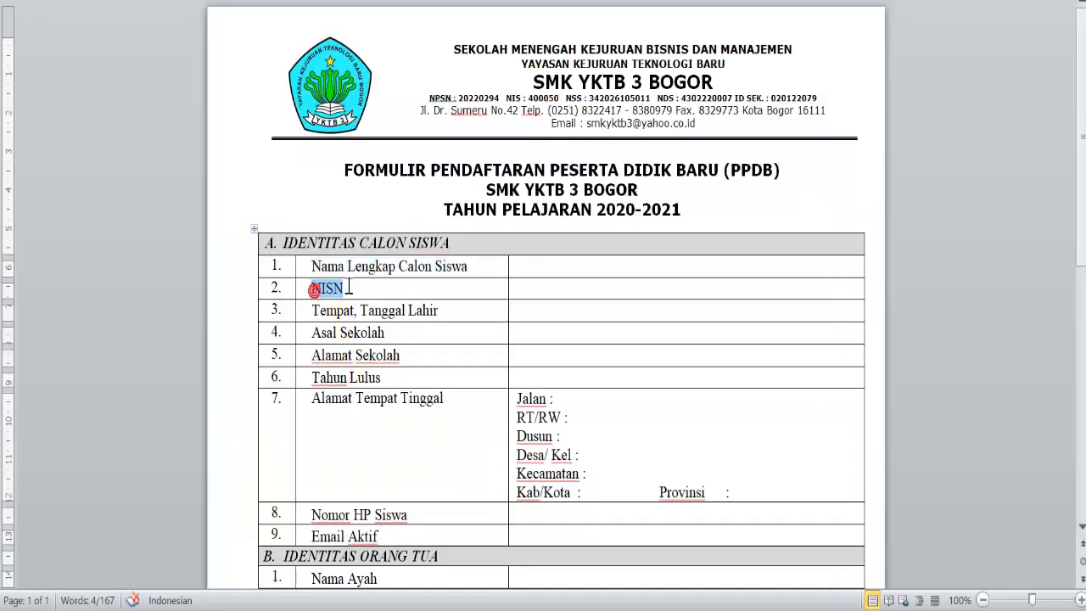
{"action": "right_click", "coordinate": [336, 289]}
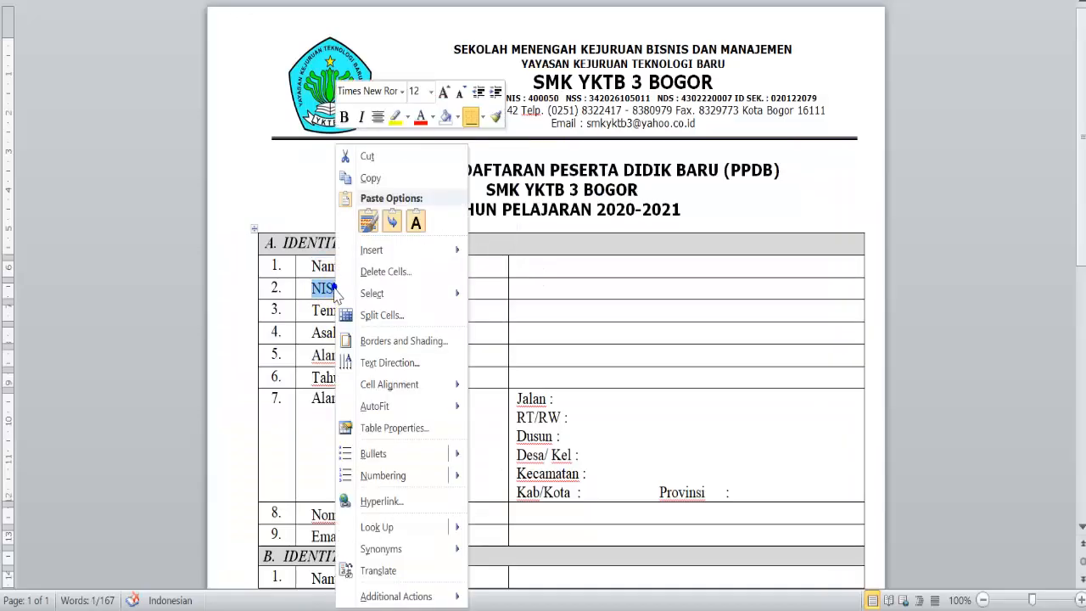
{"action": "left_click", "coordinate": [371, 178]}
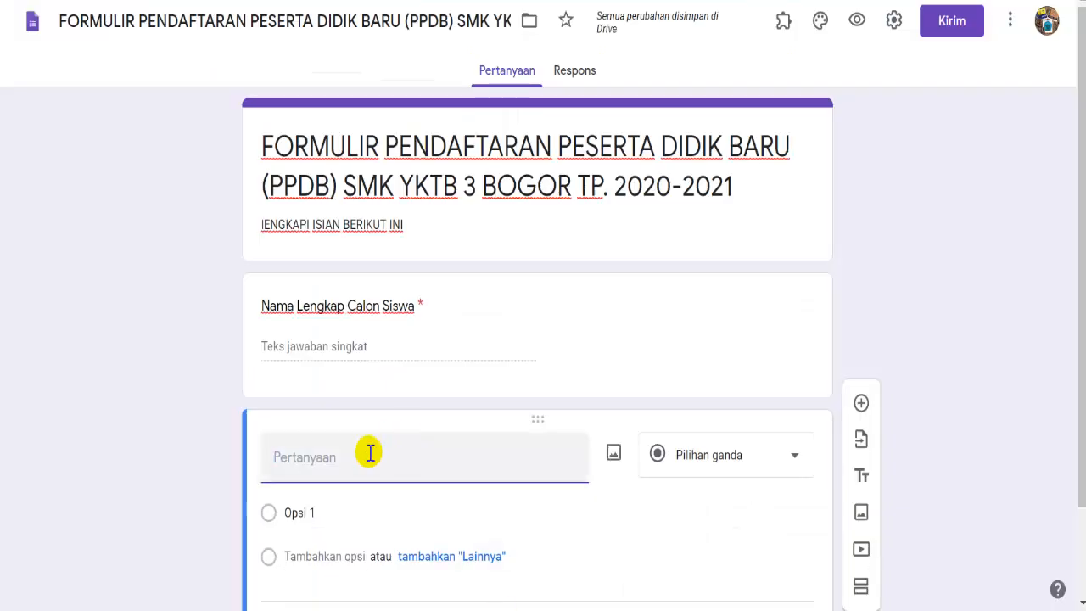
{"action": "right_click", "coordinate": [370, 452]}
{"action": "left_click", "coordinate": [487, 295]}
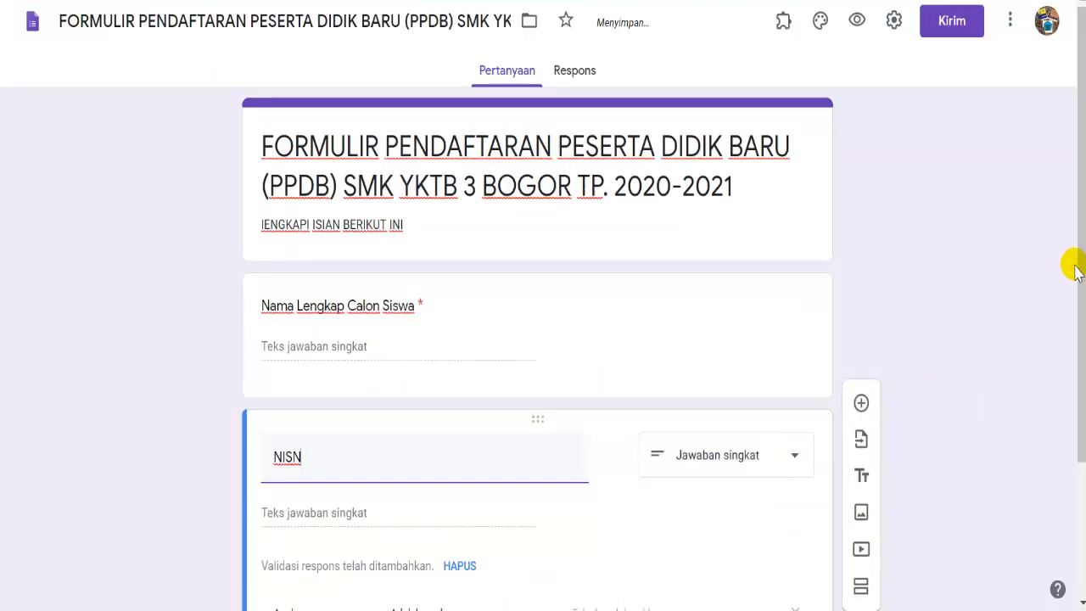
- Make NISN a required short-answer question and add a new question below it
{"action": "left_click_drag", "start_coordinate": [1076, 272], "coordinate": [1076, 346]}
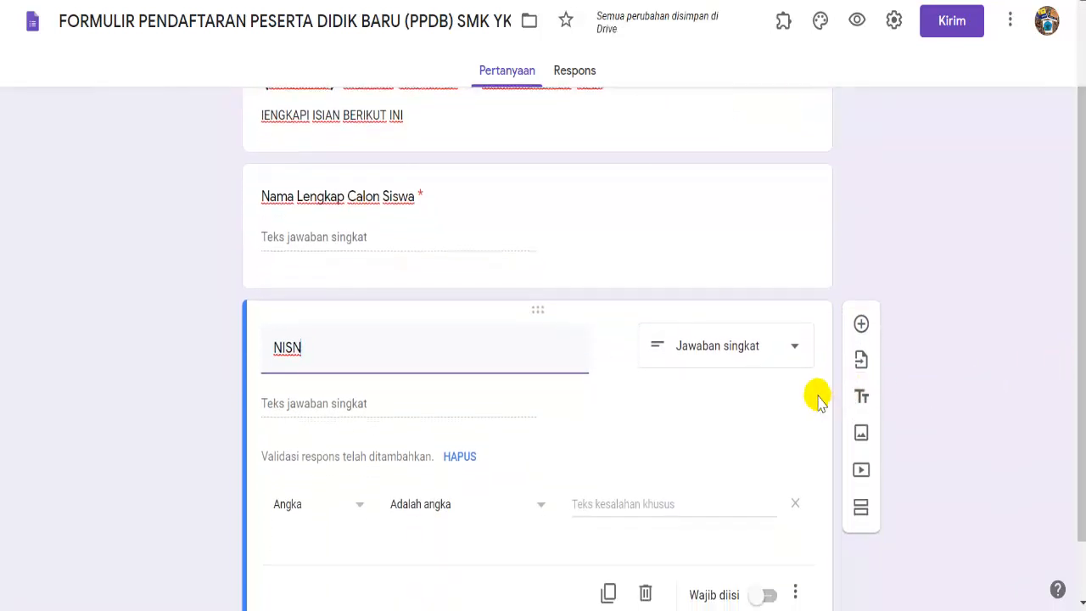
{"action": "left_click", "coordinate": [796, 355]}
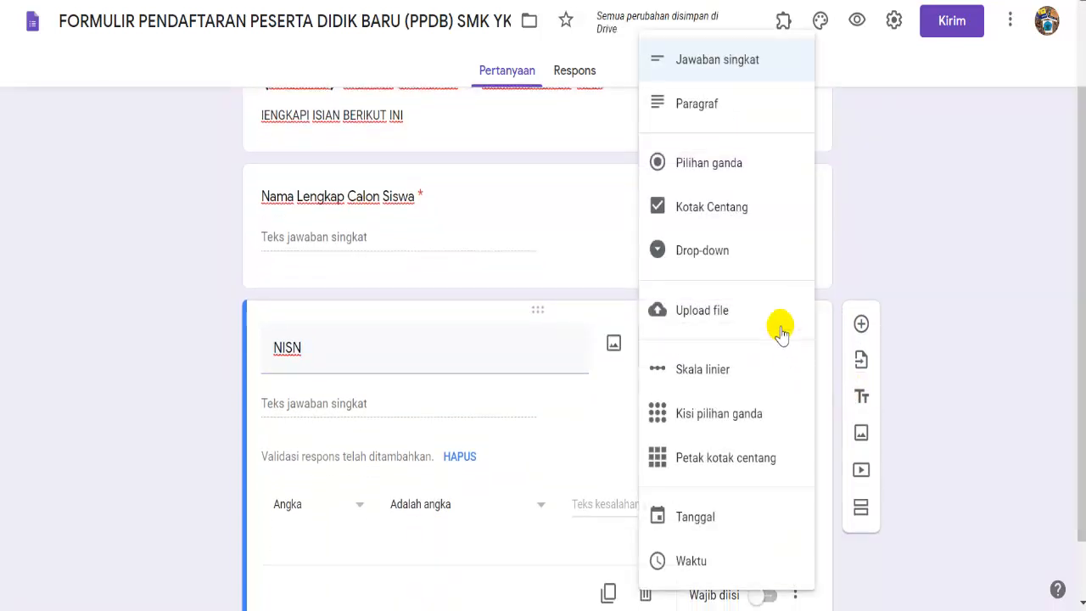
{"action": "left_click", "coordinate": [737, 68]}
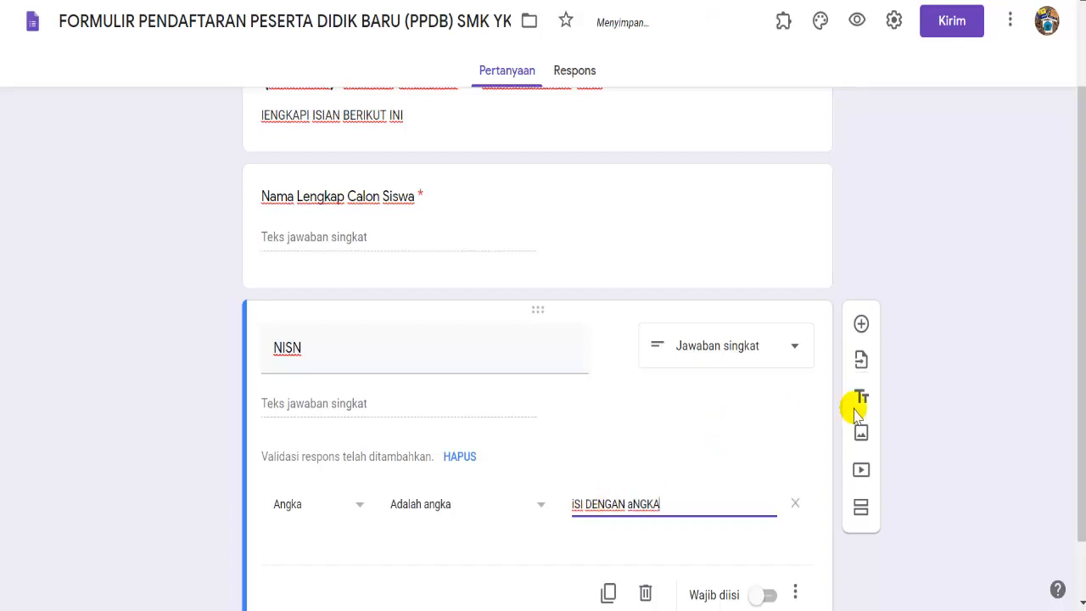
{"action": "left_click_drag", "start_coordinate": [1080, 327], "coordinate": [1081, 394]}
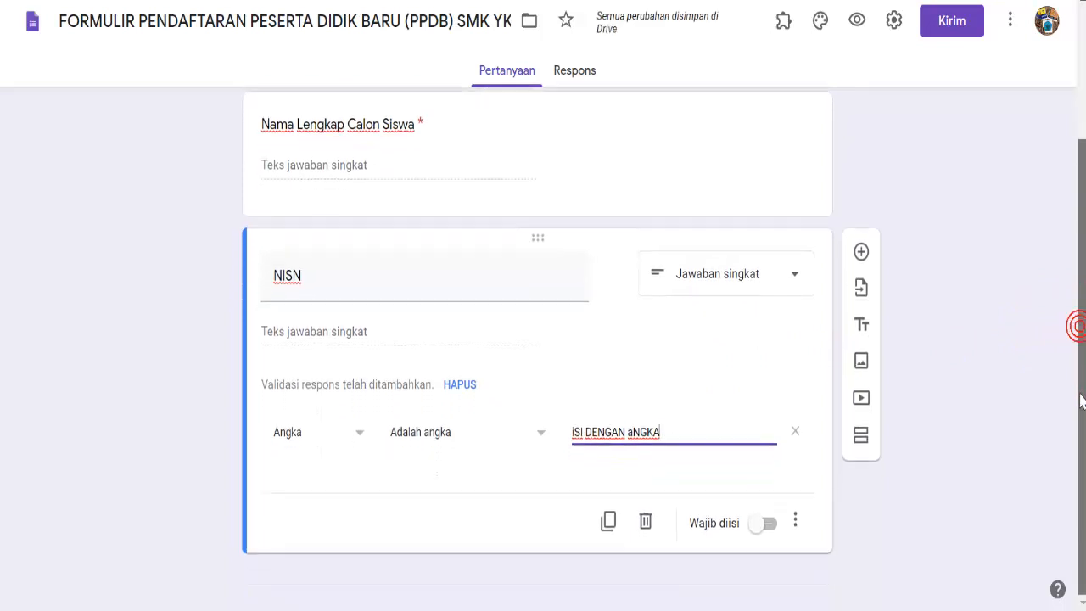
{"action": "left_click", "coordinate": [764, 526]}
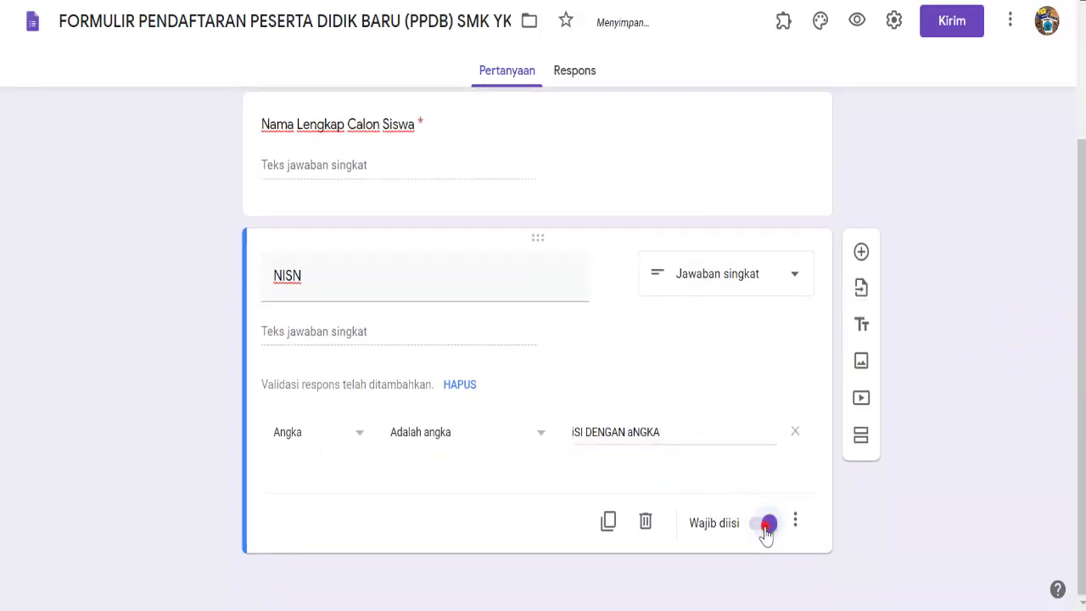
{"action": "left_click", "coordinate": [860, 253]}
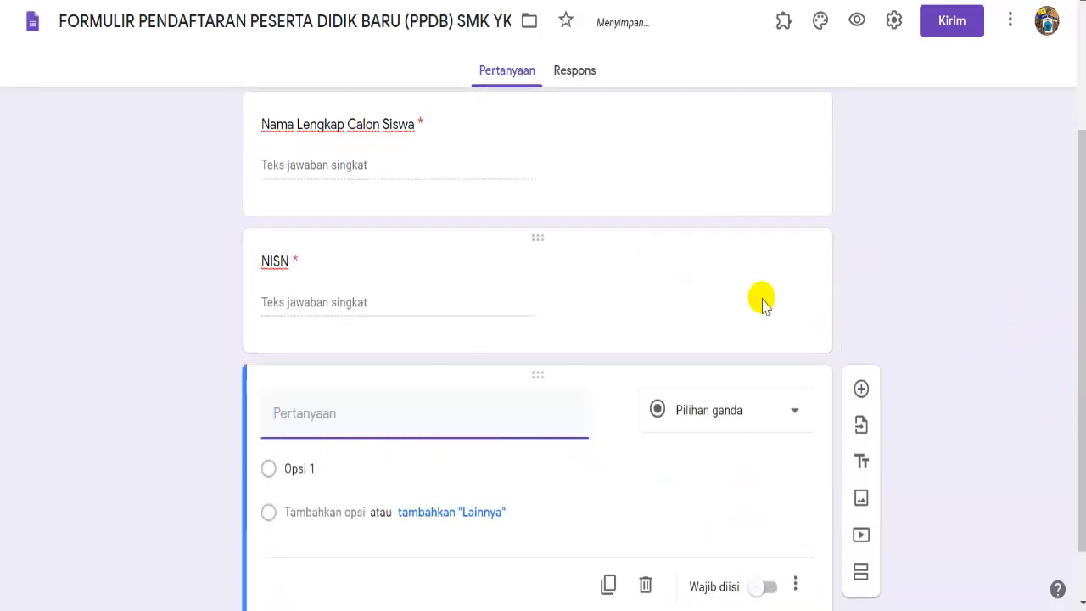
- Copy the 'Tempat, Tanggal Lahir' label from the Word registration document
{"action": "mouse_move", "coordinate": [373, 610]}
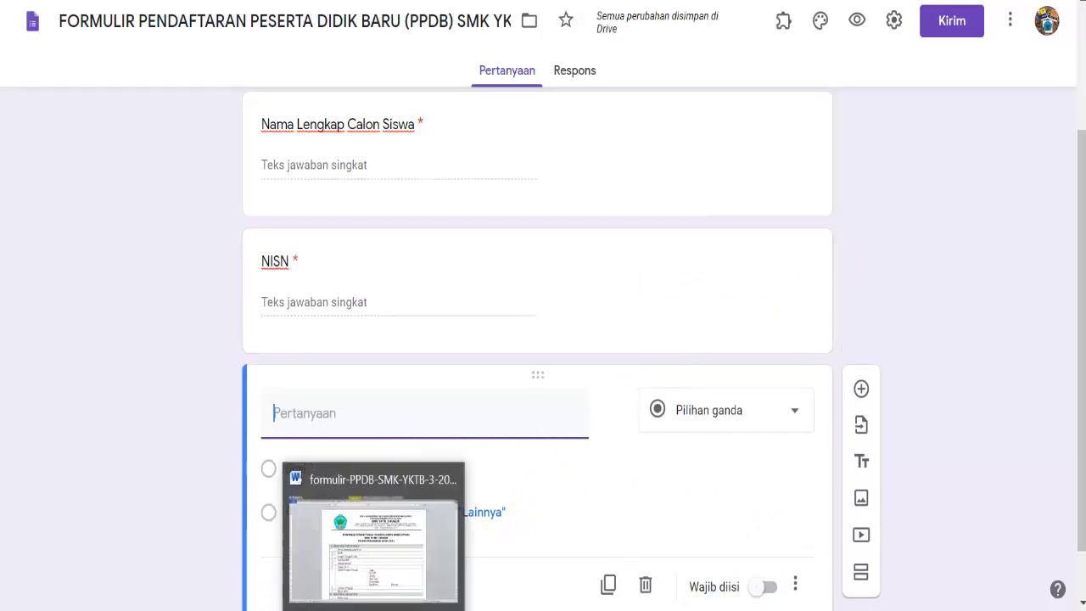
{"action": "left_click", "coordinate": [395, 526]}
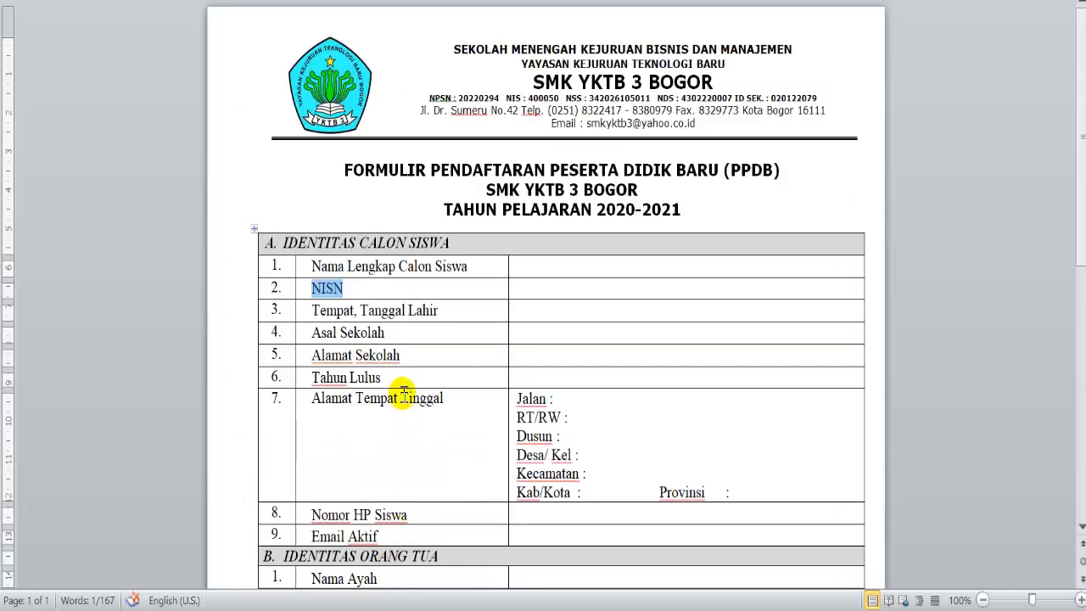
{"action": "left_click_drag", "start_coordinate": [441, 315], "coordinate": [312, 310]}
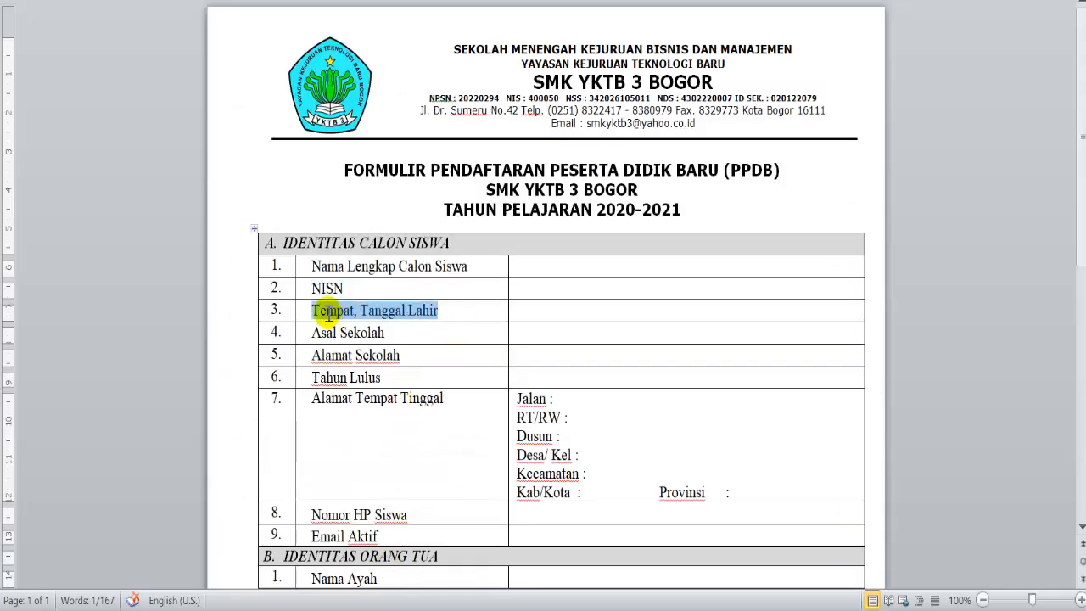
{"action": "right_click", "coordinate": [331, 311]}
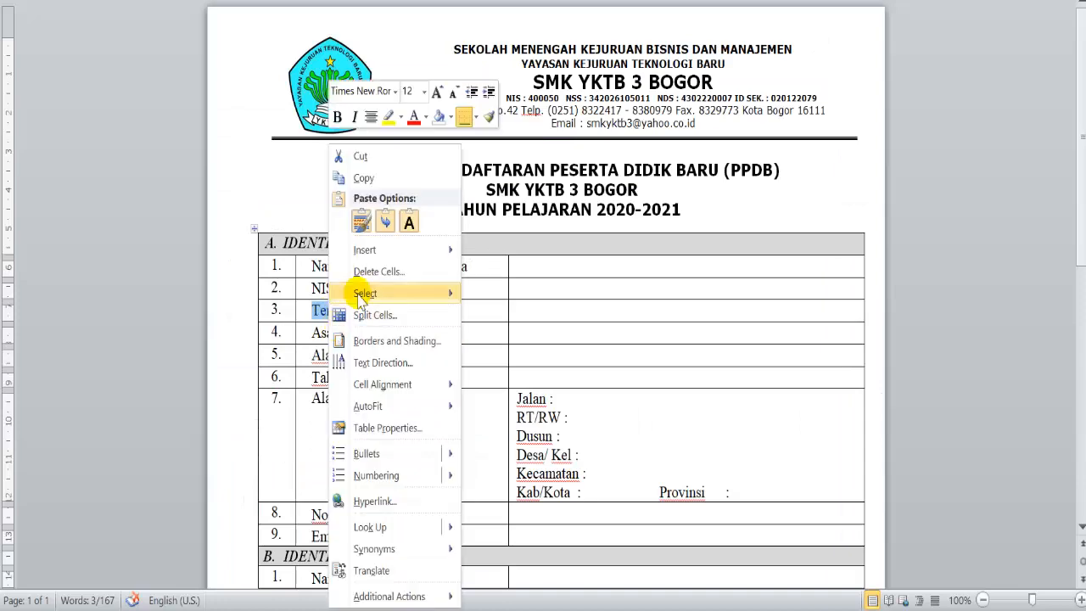
{"action": "left_click", "coordinate": [375, 180]}
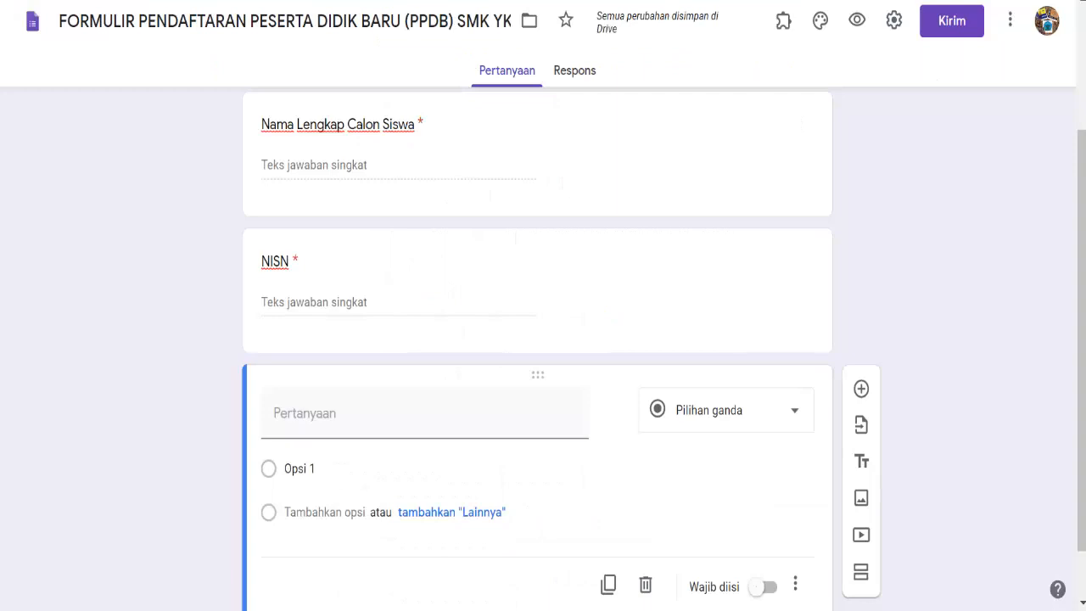
- Paste 'Tempat, Tanggal Lahir' as the question title, make it required, and add another question
{"action": "left_click", "coordinate": [445, 509]}
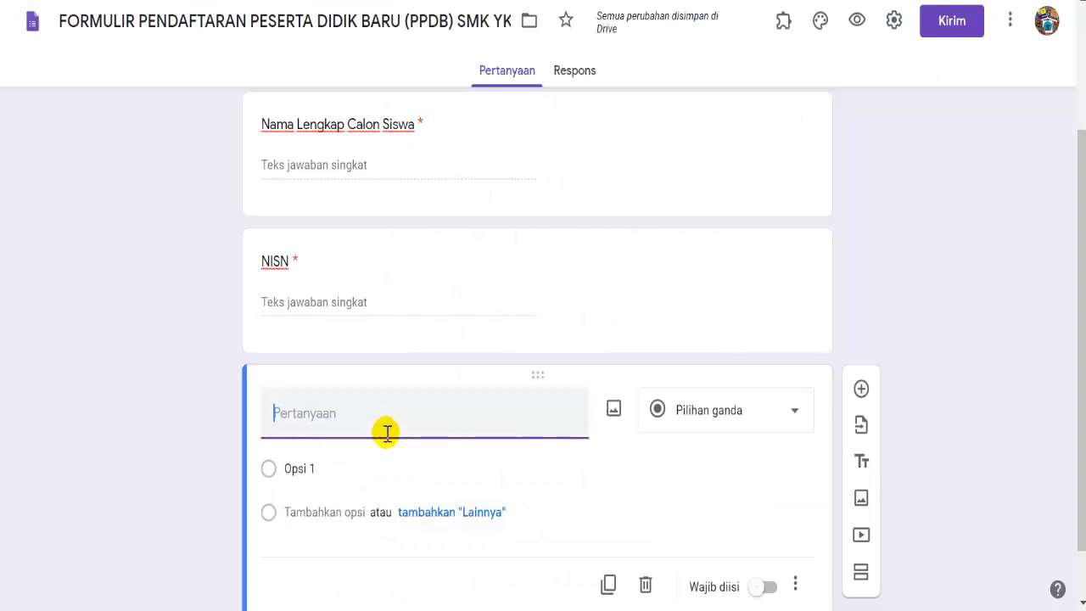
{"action": "right_click", "coordinate": [376, 421]}
{"action": "left_click", "coordinate": [400, 260]}
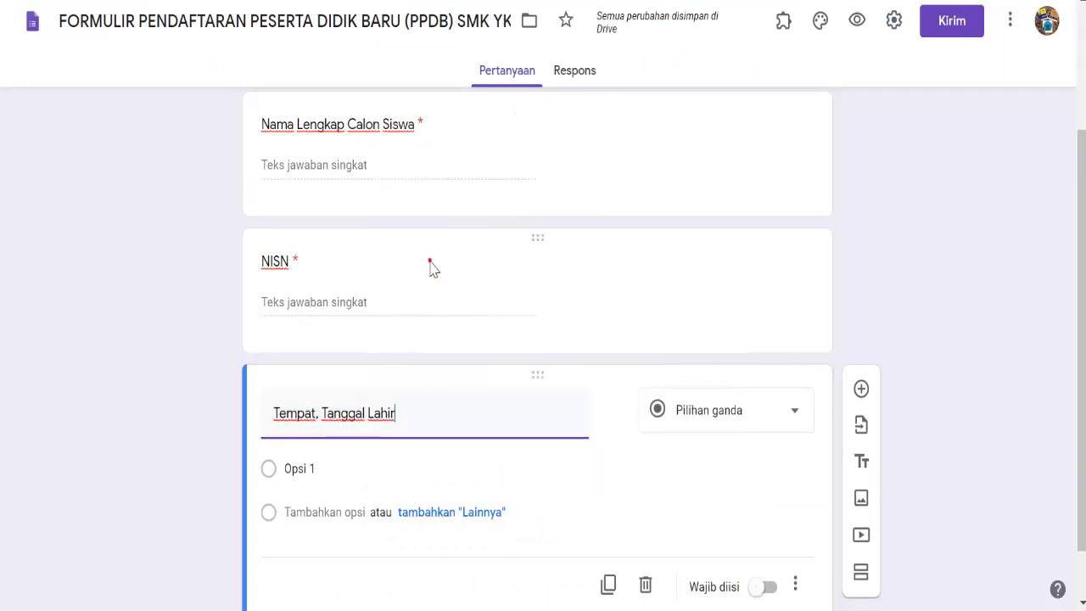
{"action": "left_click_drag", "start_coordinate": [1082, 334], "coordinate": [1081, 372]}
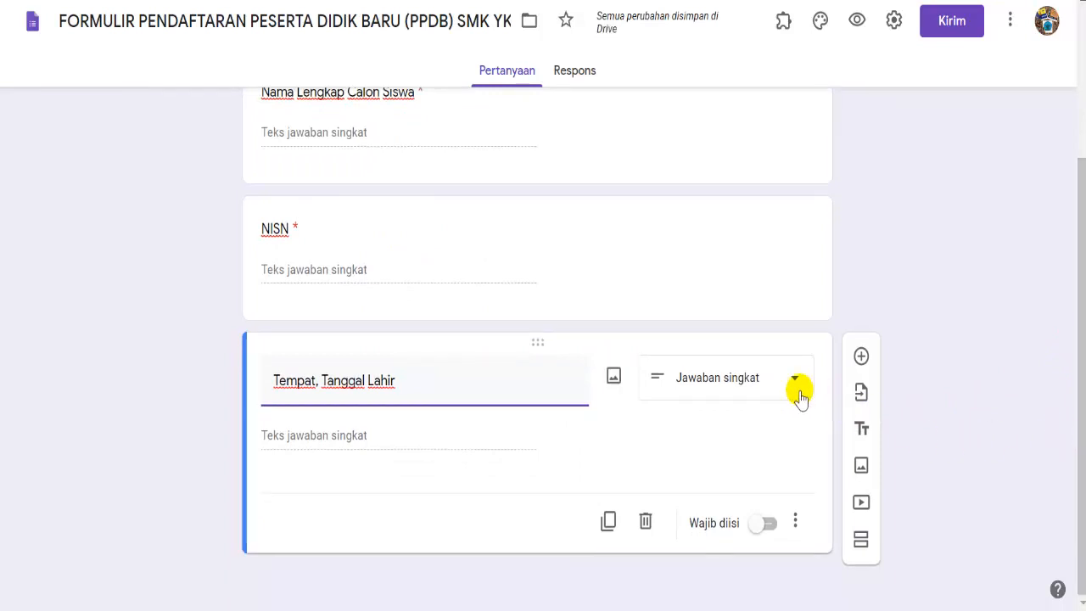
{"action": "left_click", "coordinate": [767, 524]}
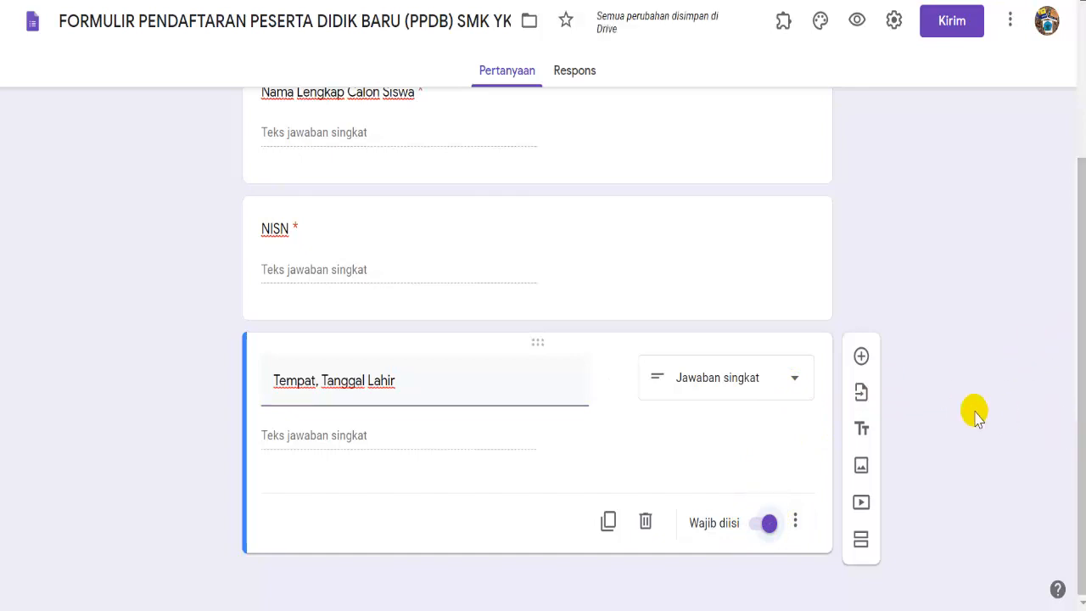
{"action": "left_click", "coordinate": [858, 353]}
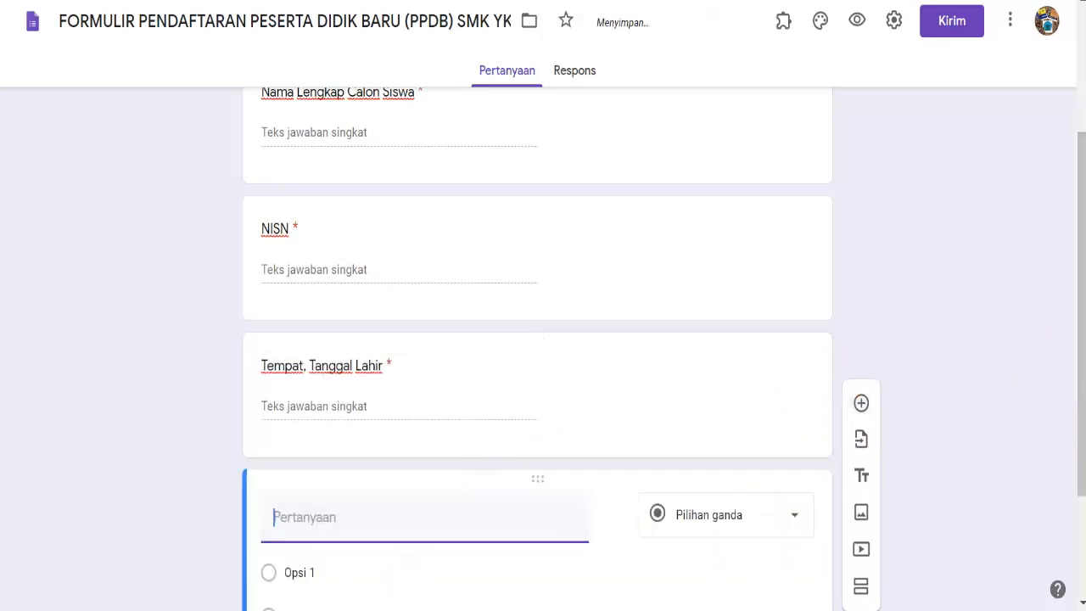
- Add 'Asal Sekolah' from Word as a required short-answer question, then a new question
{"action": "left_click", "coordinate": [365, 609]}
{"action": "left_click_drag", "start_coordinate": [410, 343], "coordinate": [314, 338]}
{"action": "right_click", "coordinate": [315, 336]}
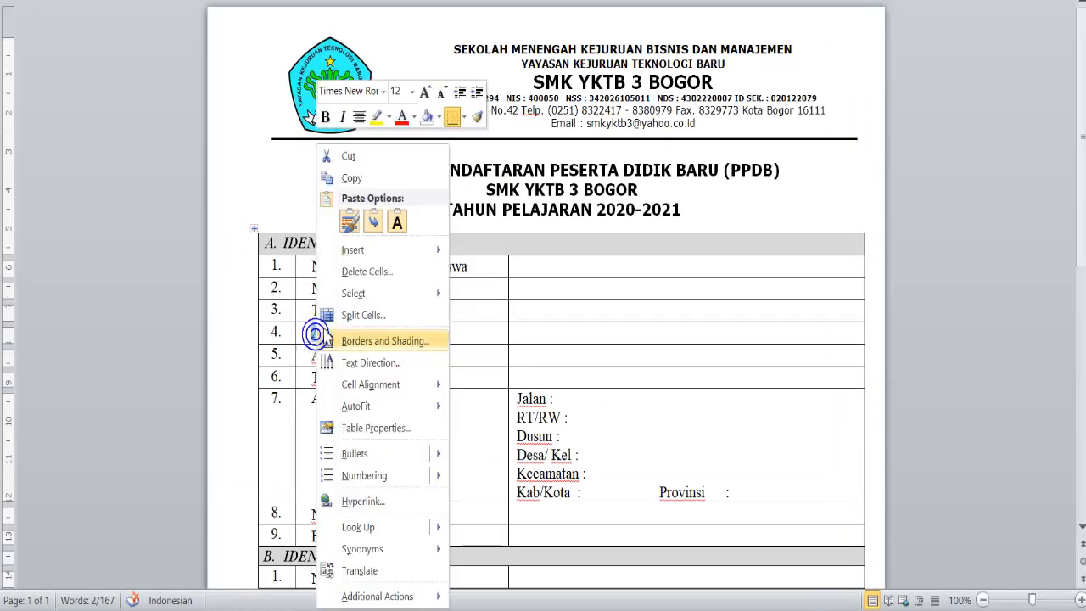
{"action": "left_click", "coordinate": [349, 178]}
{"action": "left_click", "coordinate": [365, 609]}
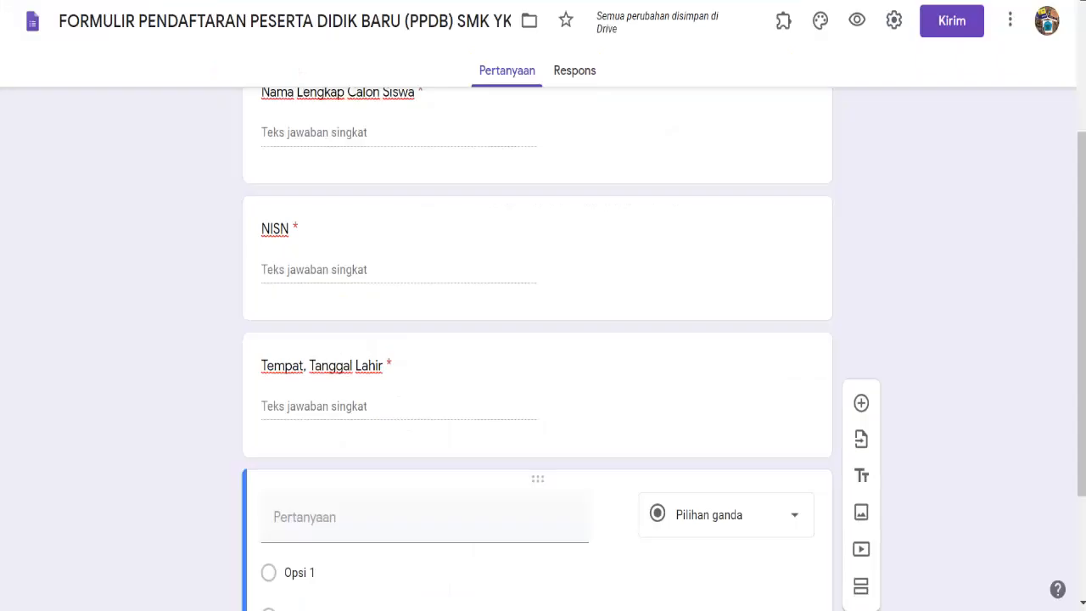
{"action": "right_click", "coordinate": [363, 512]}
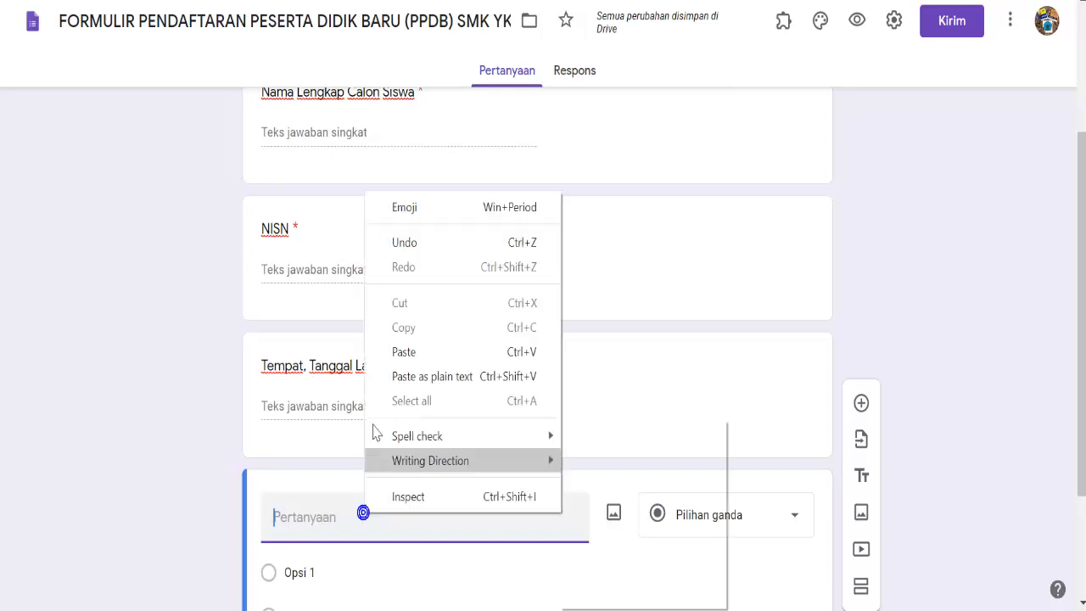
{"action": "left_click", "coordinate": [395, 352]}
{"action": "left_click", "coordinate": [766, 530]}
{"action": "left_click", "coordinate": [820, 514]}
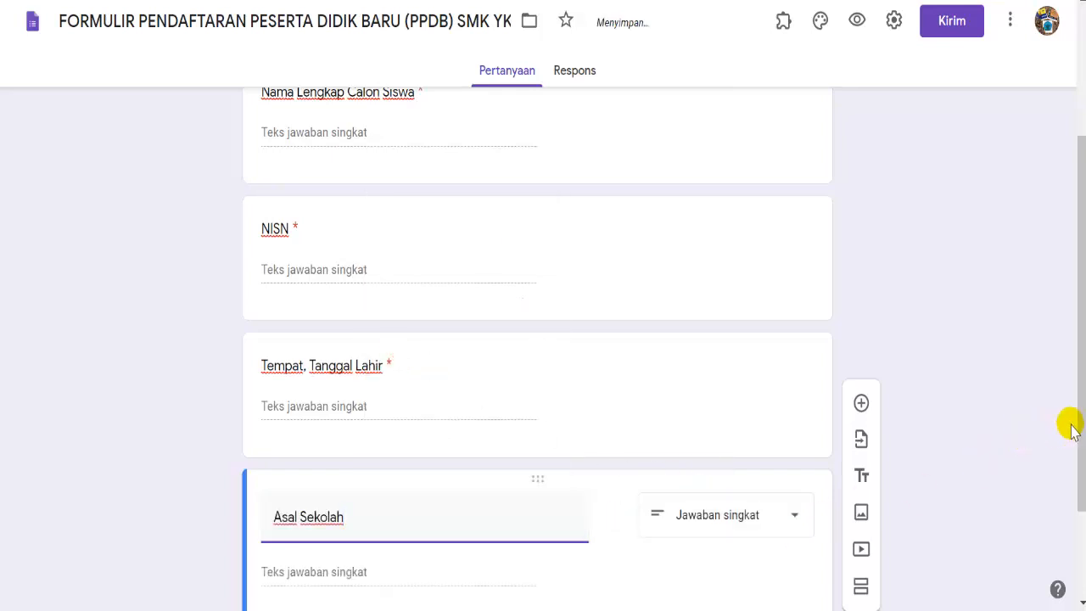
{"action": "left_click_drag", "start_coordinate": [1082, 431], "coordinate": [1076, 547]}
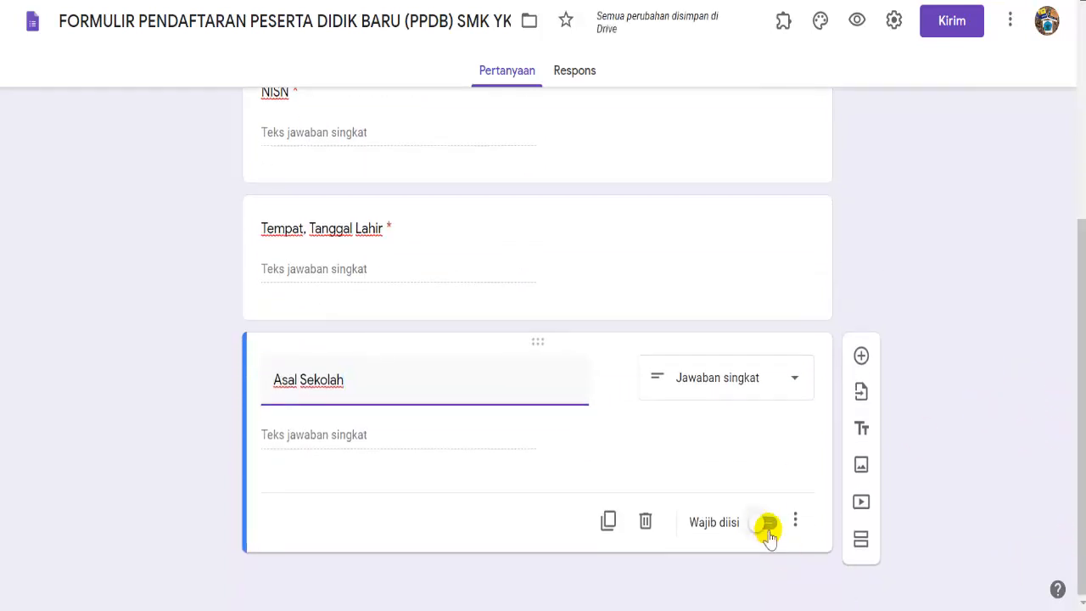
{"action": "left_click", "coordinate": [768, 530]}
{"action": "left_click", "coordinate": [862, 356]}
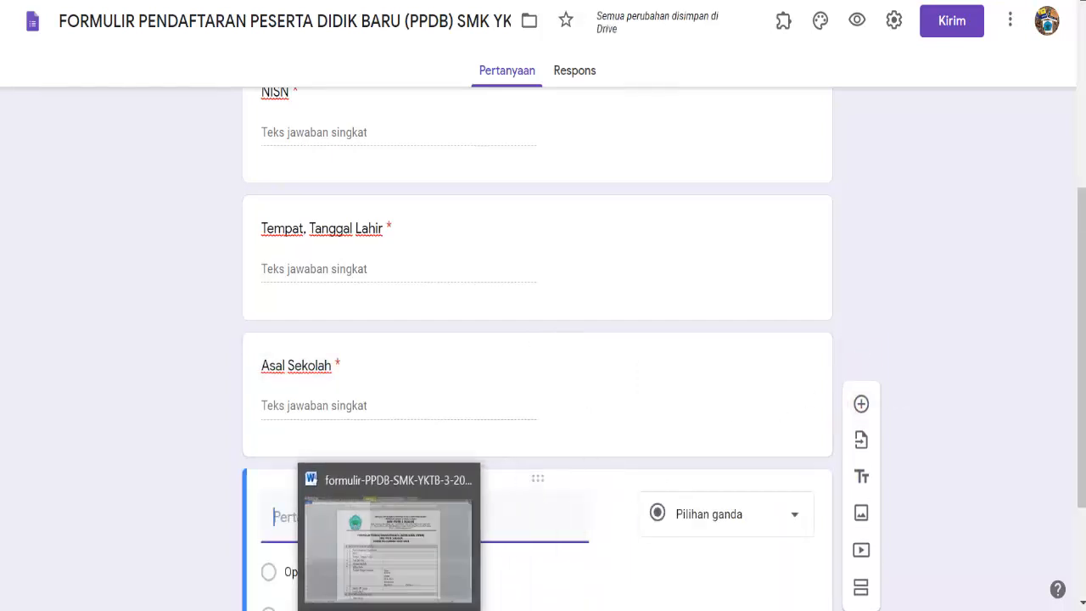
- Add 'Alamat Sekolah' from Word as a required short-answer question, then a new question
{"action": "left_click", "coordinate": [399, 532]}
{"action": "left_click_drag", "start_coordinate": [422, 351], "coordinate": [312, 355]}
{"action": "right_click", "coordinate": [327, 356]}
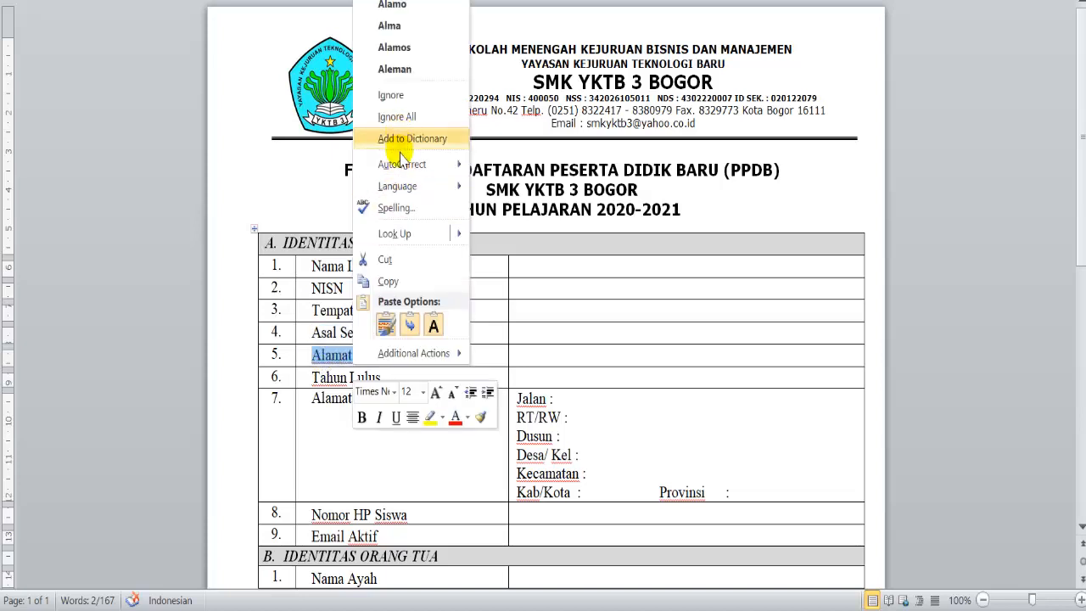
{"action": "left_click", "coordinate": [406, 282]}
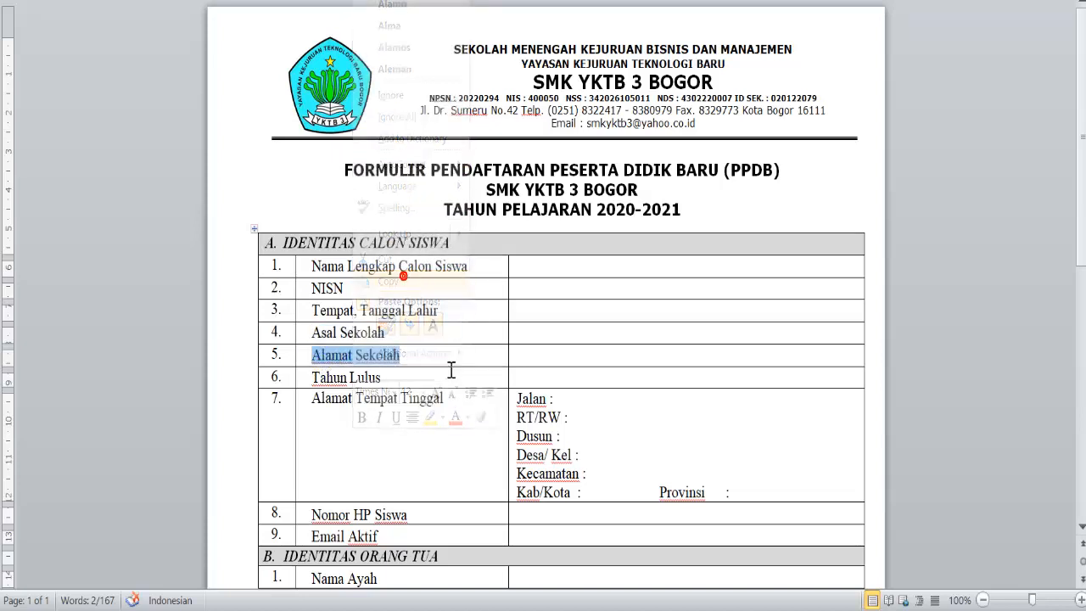
{"action": "key", "text": "alt+Tab"}
{"action": "right_click", "coordinate": [361, 517]}
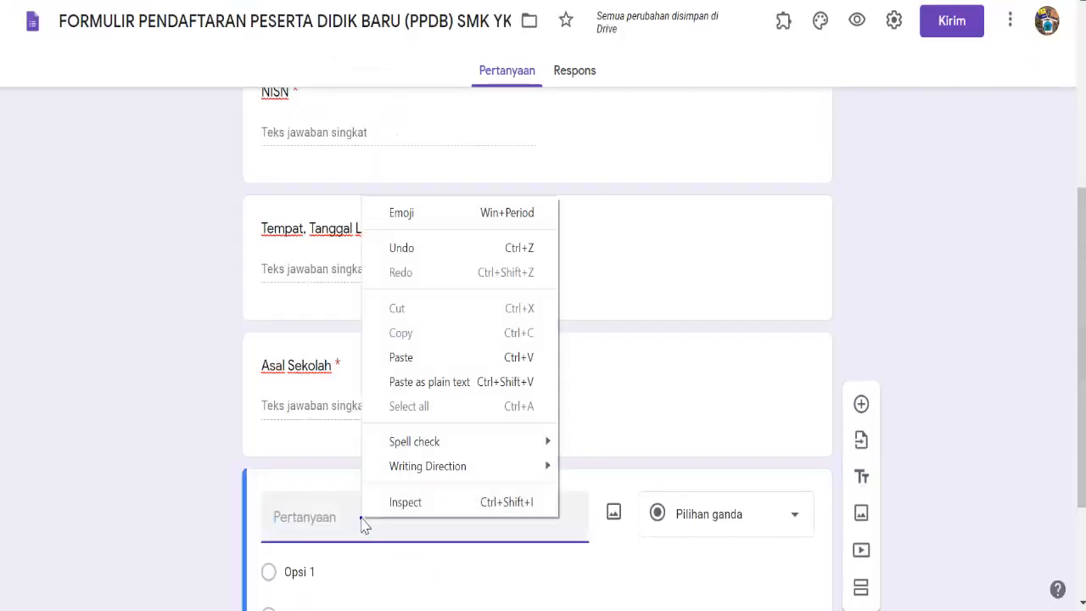
{"action": "left_click", "coordinate": [400, 372]}
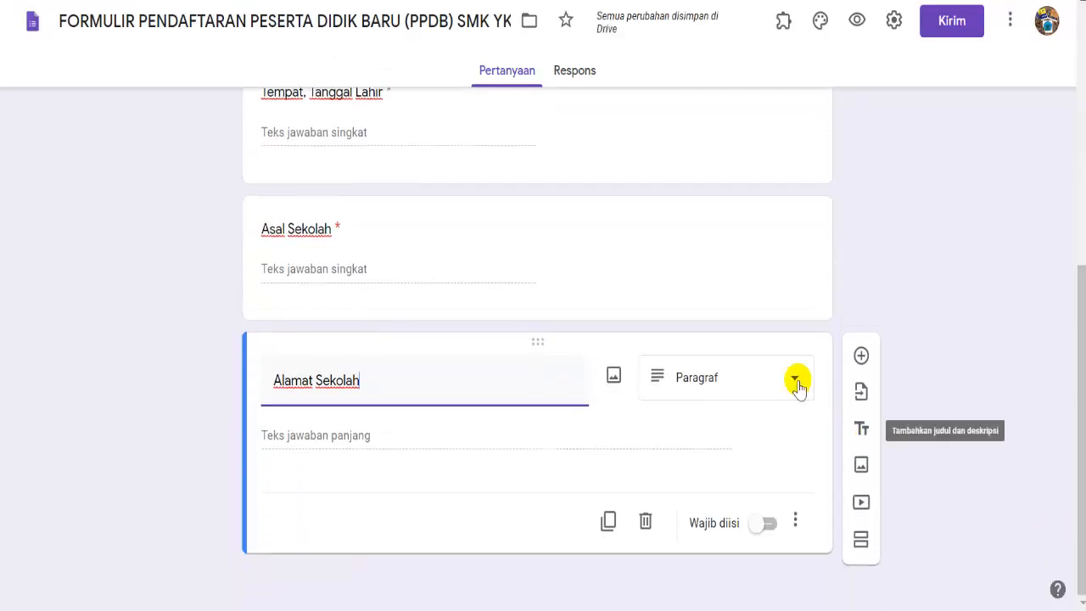
{"action": "left_click", "coordinate": [790, 383]}
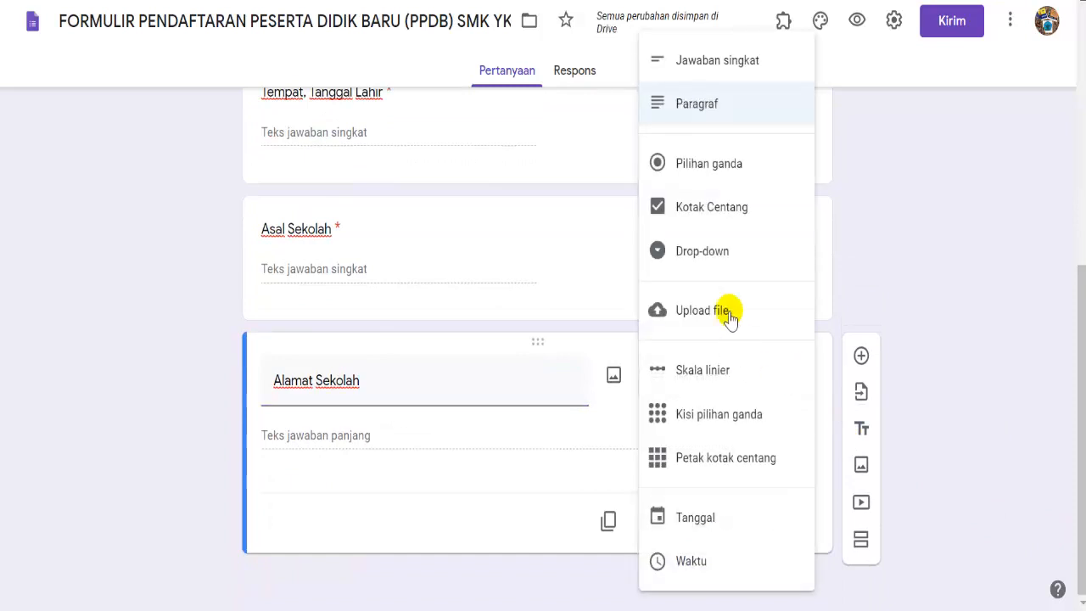
{"action": "left_click", "coordinate": [740, 69]}
{"action": "left_click", "coordinate": [767, 525]}
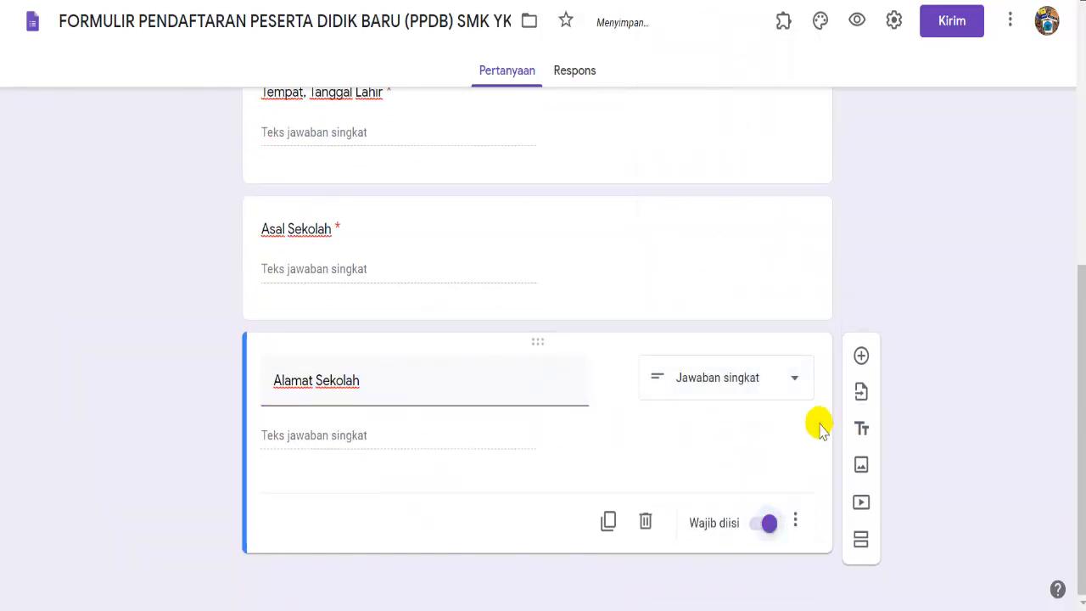
{"action": "left_click", "coordinate": [861, 355]}
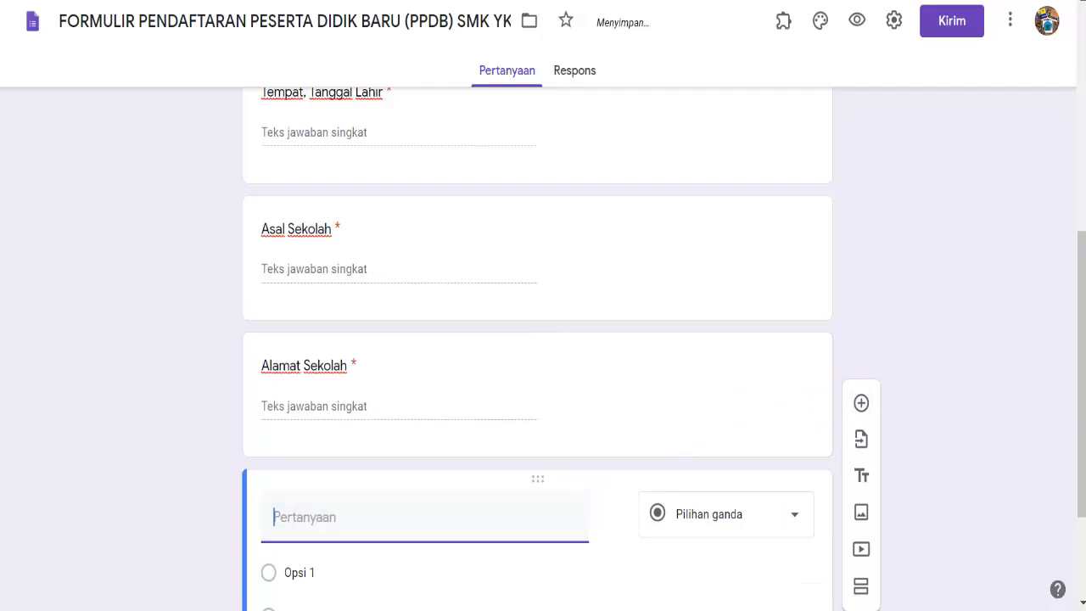
{"action": "key", "text": "alt+Tab"}
- Paste 'Tahun Lulus' from Word as the question title and make it a drop-down
{"action": "left_click", "coordinate": [407, 383]}
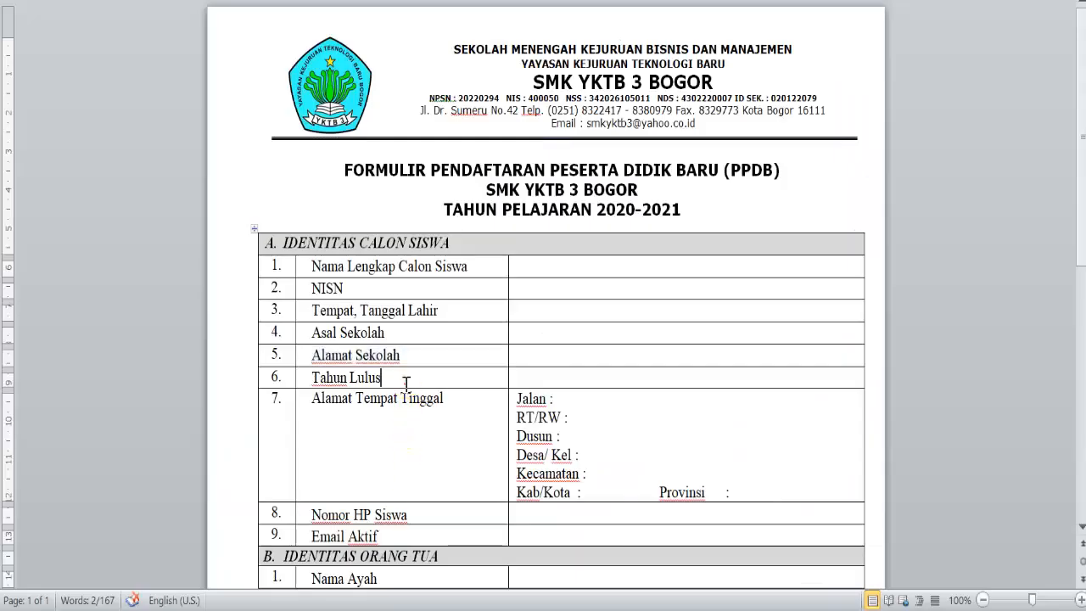
{"action": "right_click", "coordinate": [317, 381]}
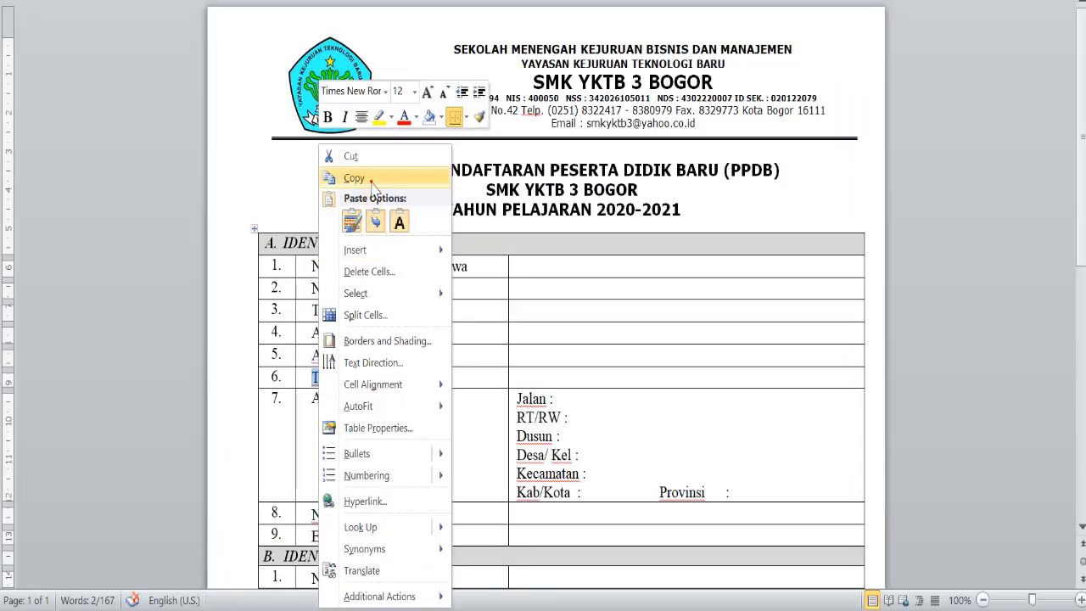
{"action": "left_click", "coordinate": [355, 178]}
{"action": "key", "text": "alt+Tab"}
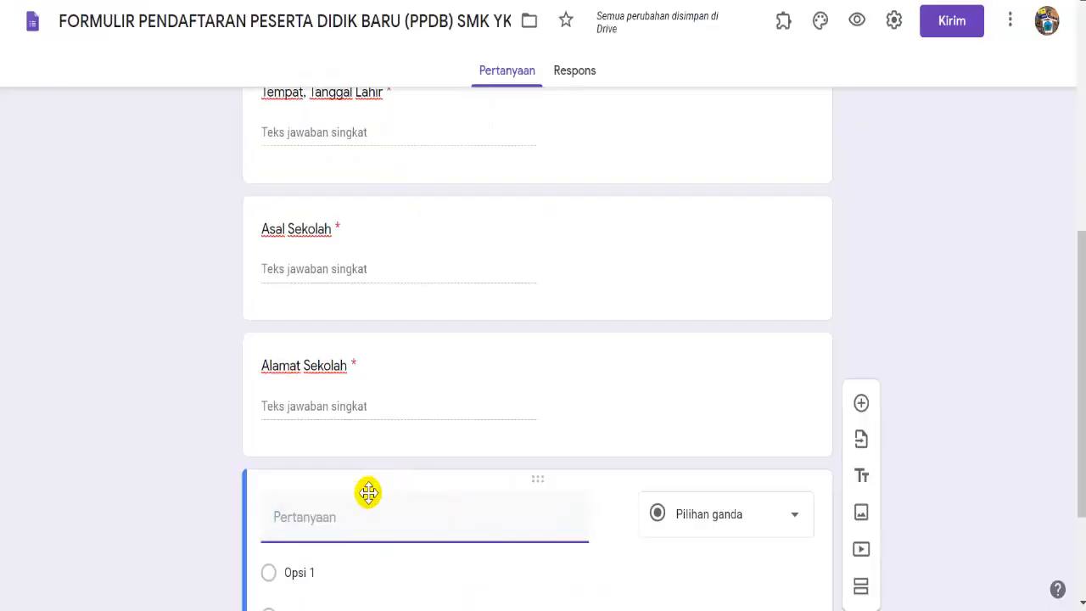
{"action": "right_click", "coordinate": [360, 510]}
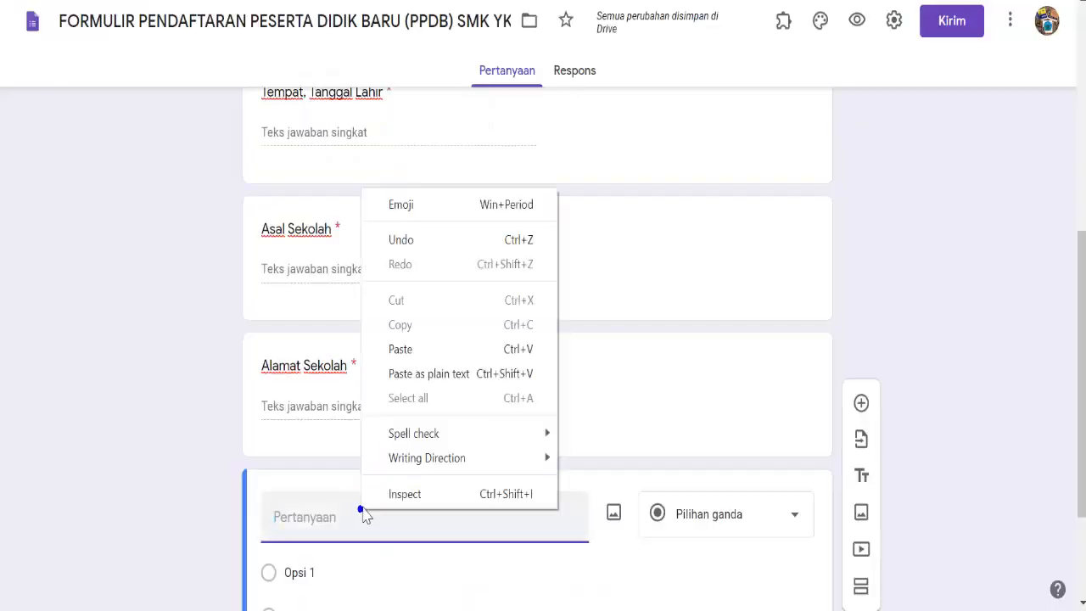
{"action": "left_click", "coordinate": [400, 349]}
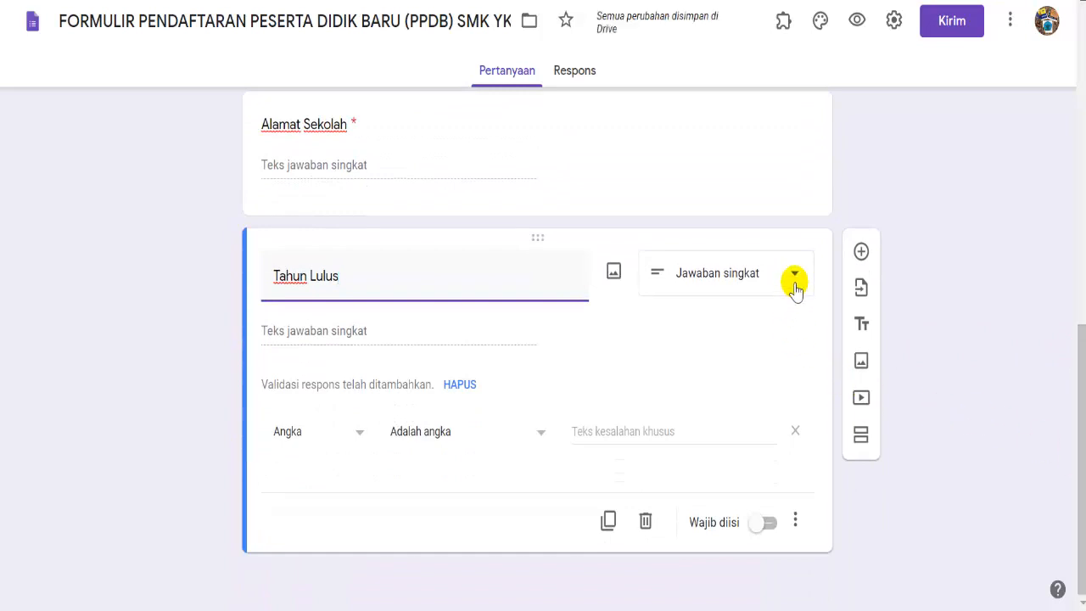
{"action": "left_click", "coordinate": [796, 275]}
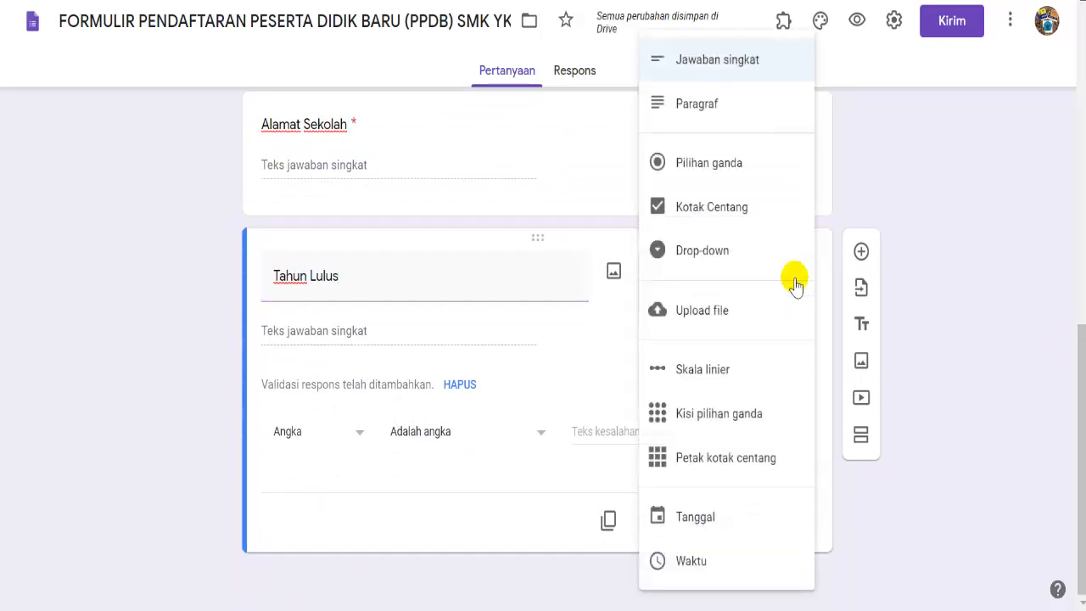
{"action": "left_click", "coordinate": [711, 261]}
- Enter options 2020, 2019, 2018 and 2017, make it required, and add a new question
{"action": "left_click", "coordinate": [326, 407]}
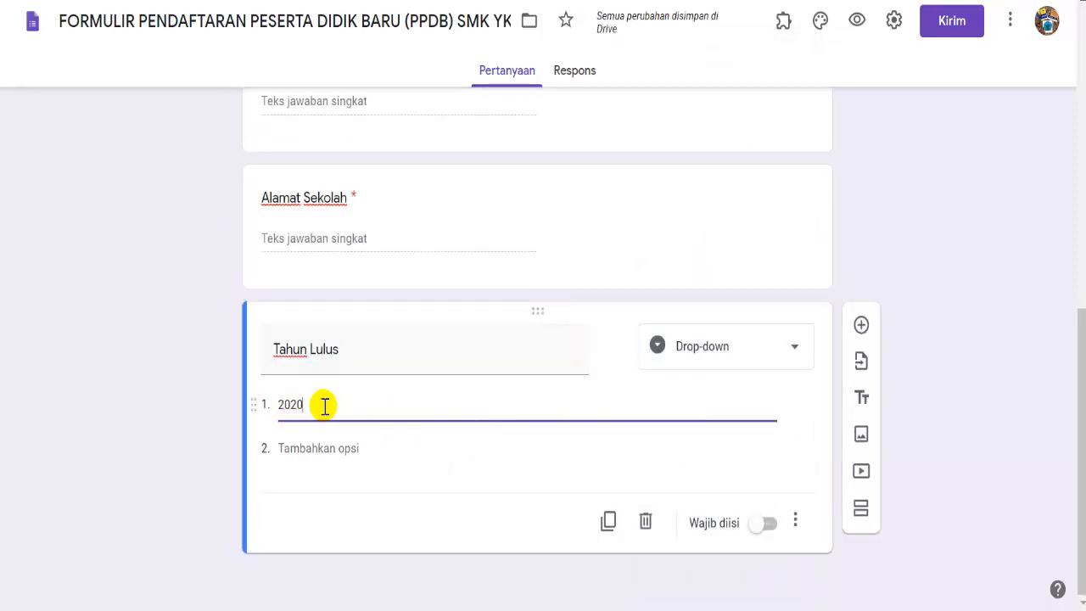
{"action": "key", "text": "Return"}
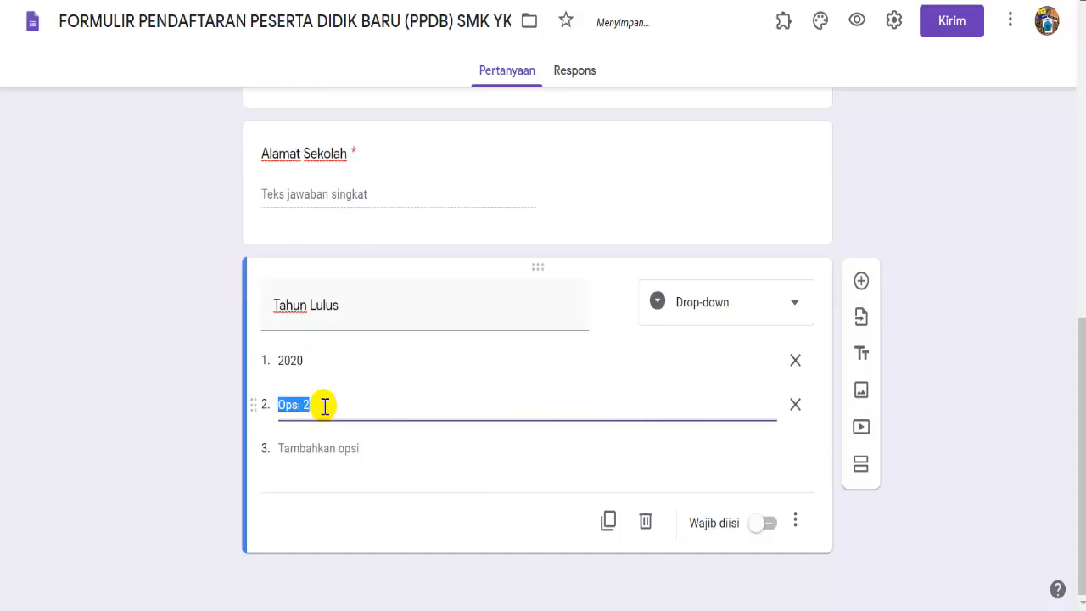
{"action": "type", "text": "2019"}
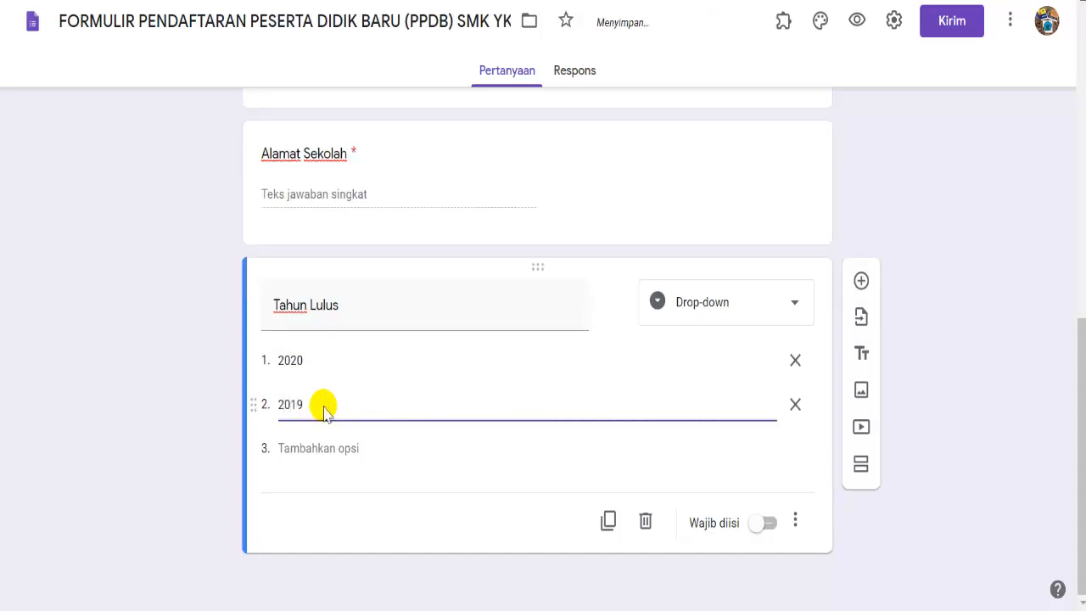
{"action": "key", "text": "Return"}
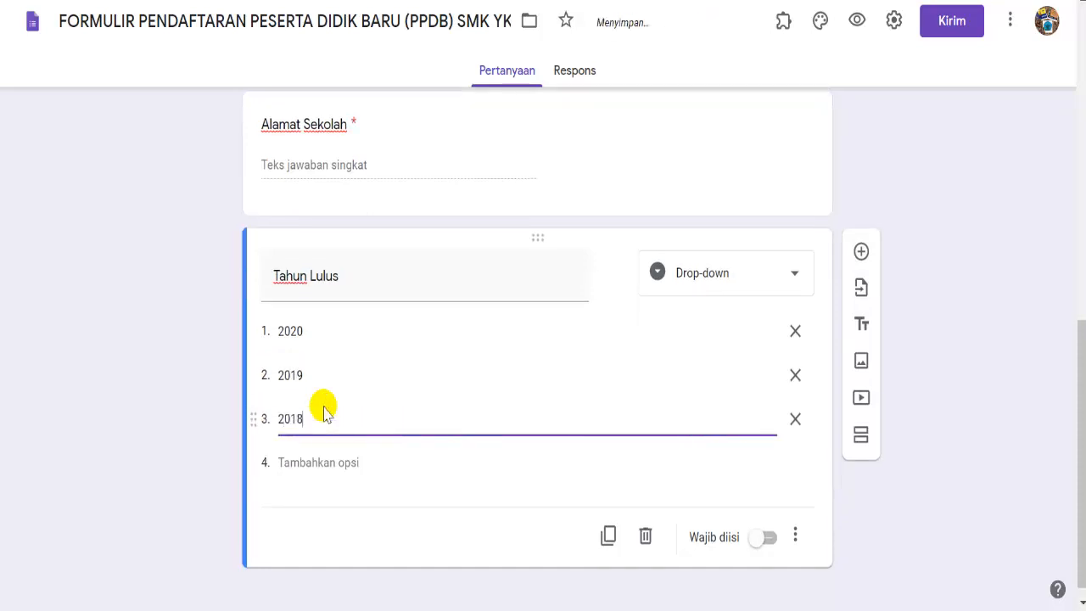
{"action": "key", "text": "Return"}
{"action": "type", "text": "2017"}
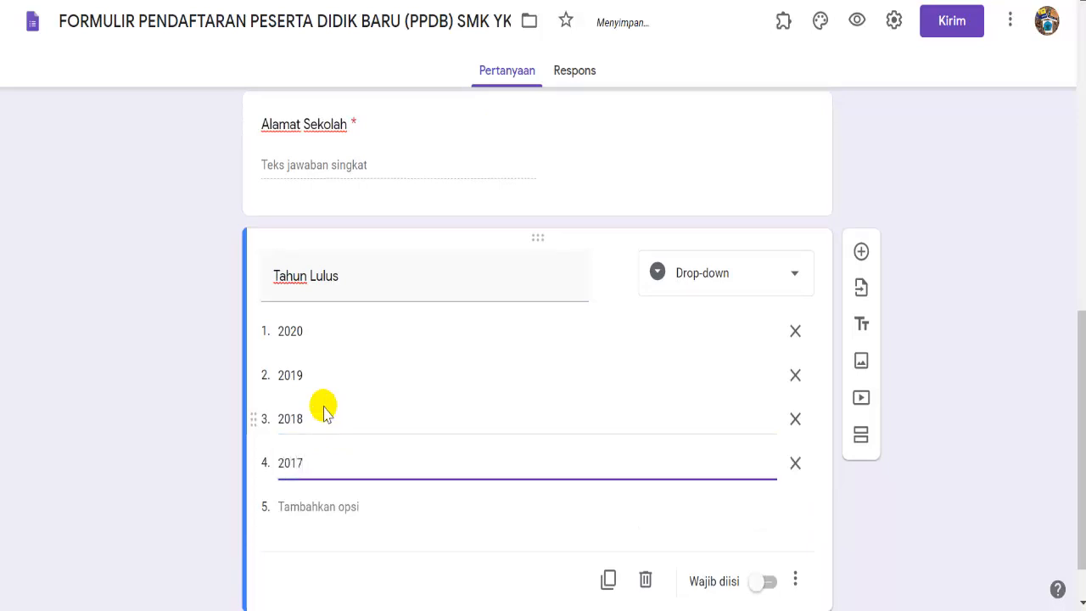
{"action": "left_click", "coordinate": [768, 582]}
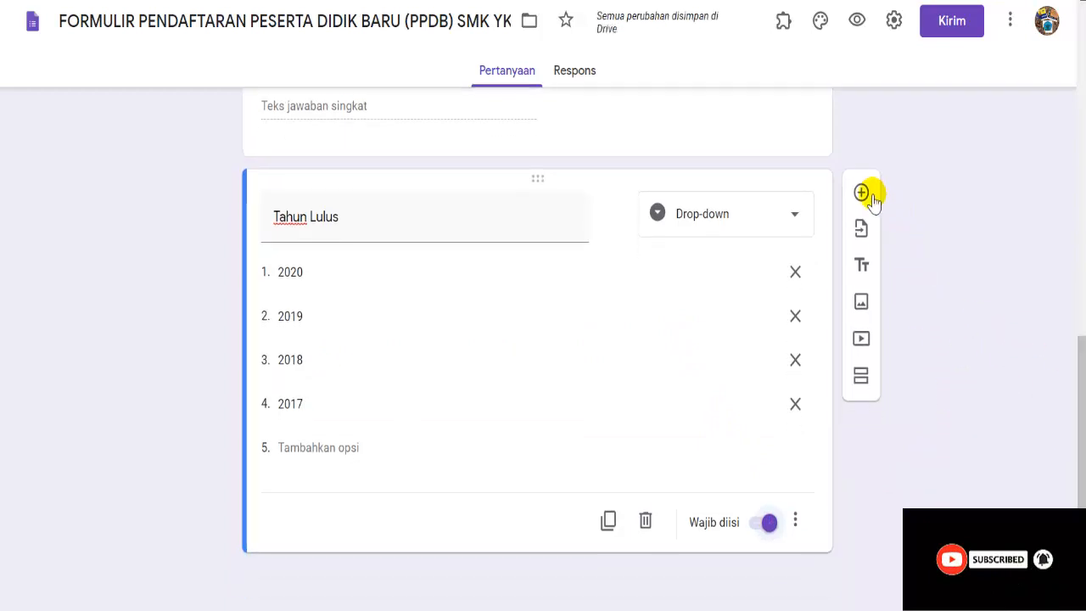
{"action": "left_click", "coordinate": [862, 194]}
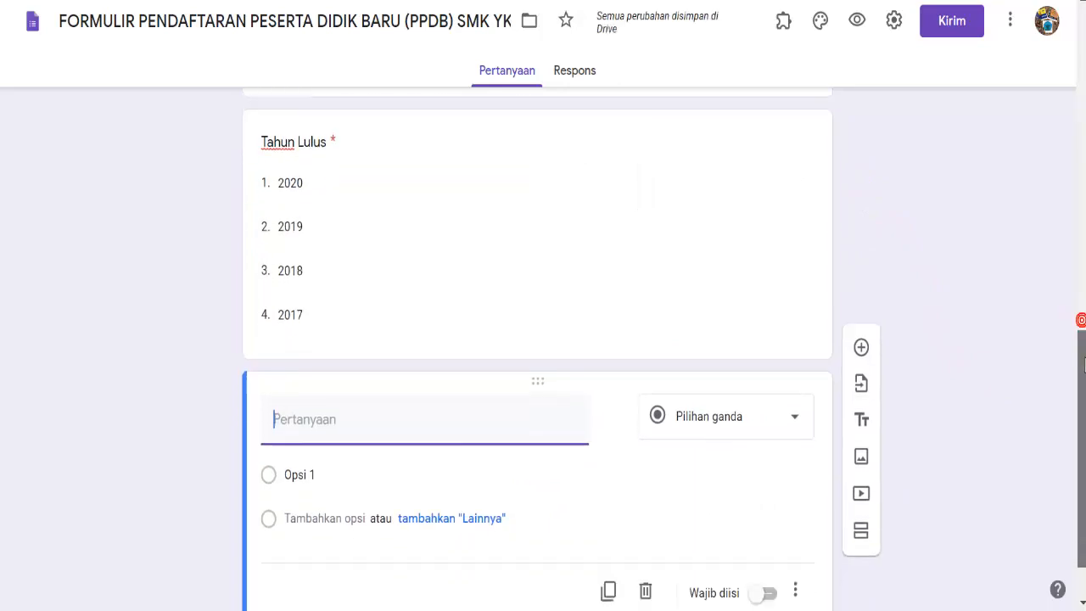
- Add 'Jalan' from the Word address cell as a required question, then a new question
{"action": "key", "text": "alt+Tab"}
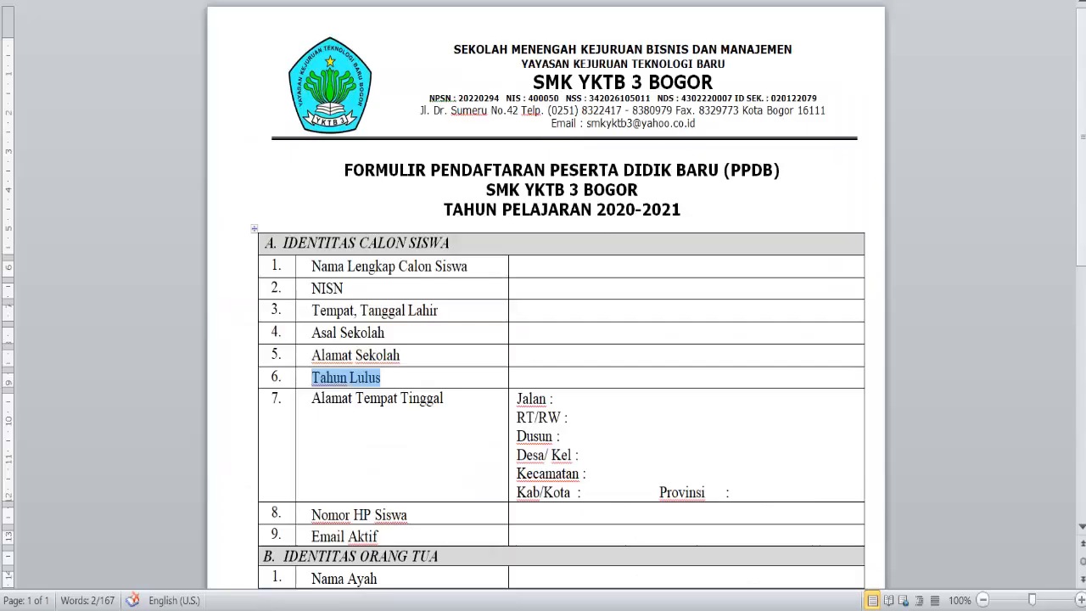
{"action": "left_click", "coordinate": [518, 398]}
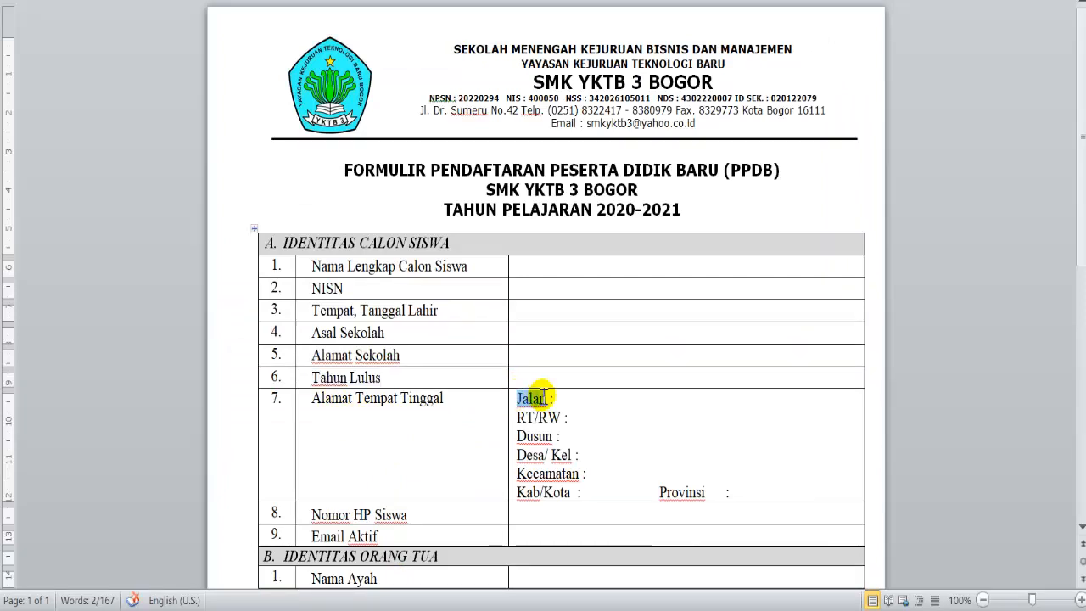
{"action": "left_click_drag", "start_coordinate": [545, 402], "coordinate": [547, 400]}
{"action": "right_click", "coordinate": [547, 400]}
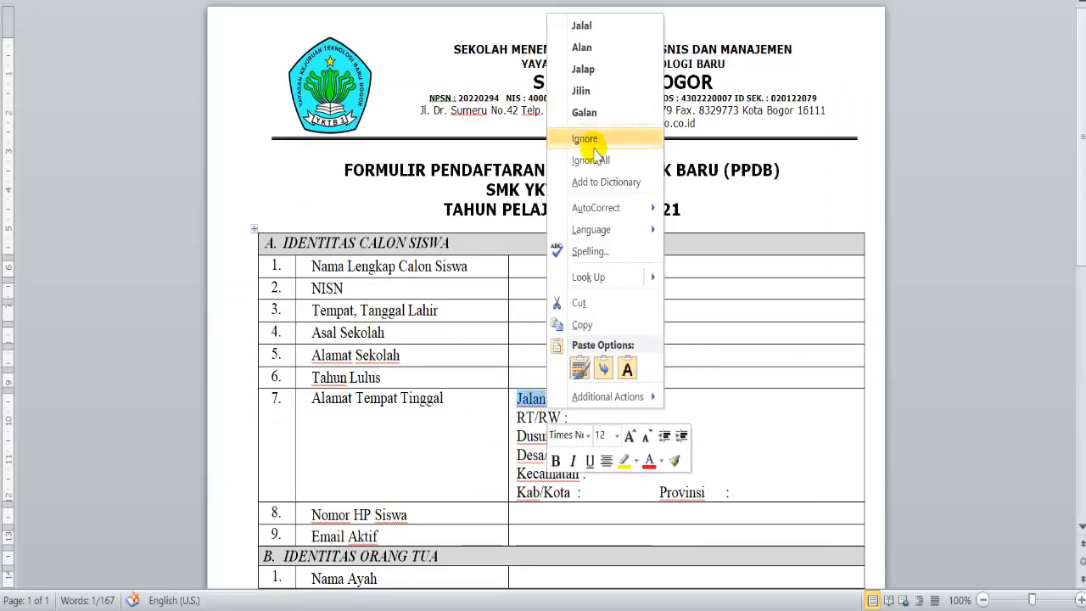
{"action": "left_click", "coordinate": [582, 325]}
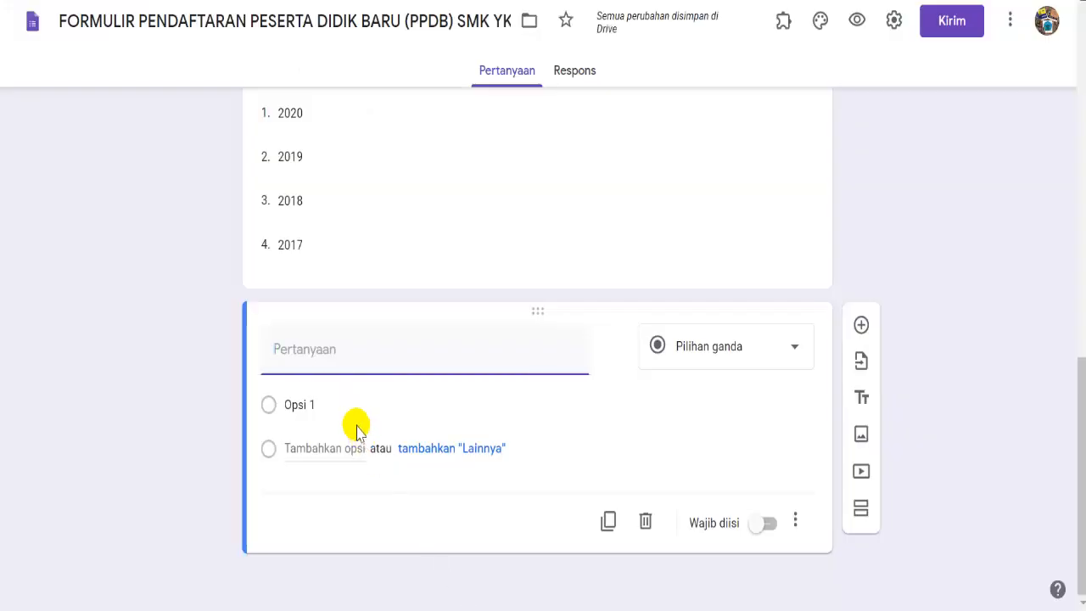
{"action": "right_click", "coordinate": [341, 362]}
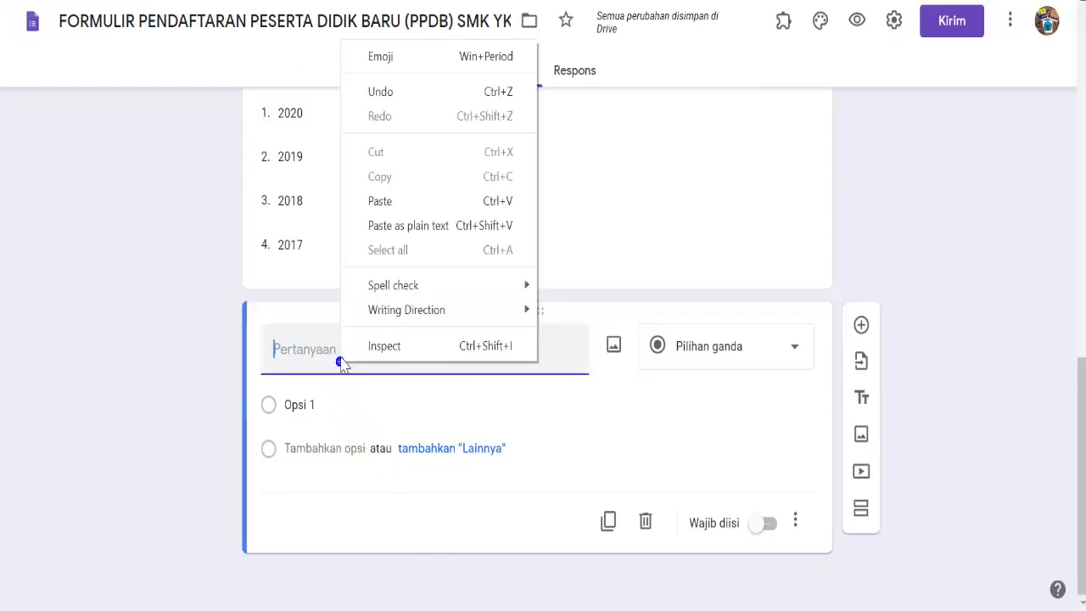
{"action": "left_click", "coordinate": [381, 201]}
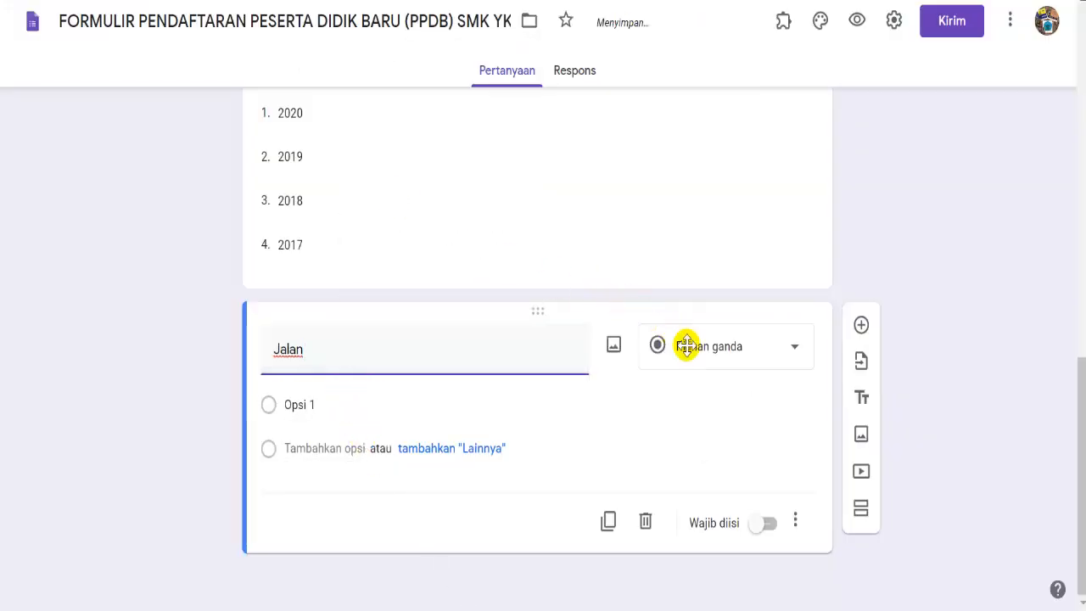
{"action": "left_click", "coordinate": [768, 523]}
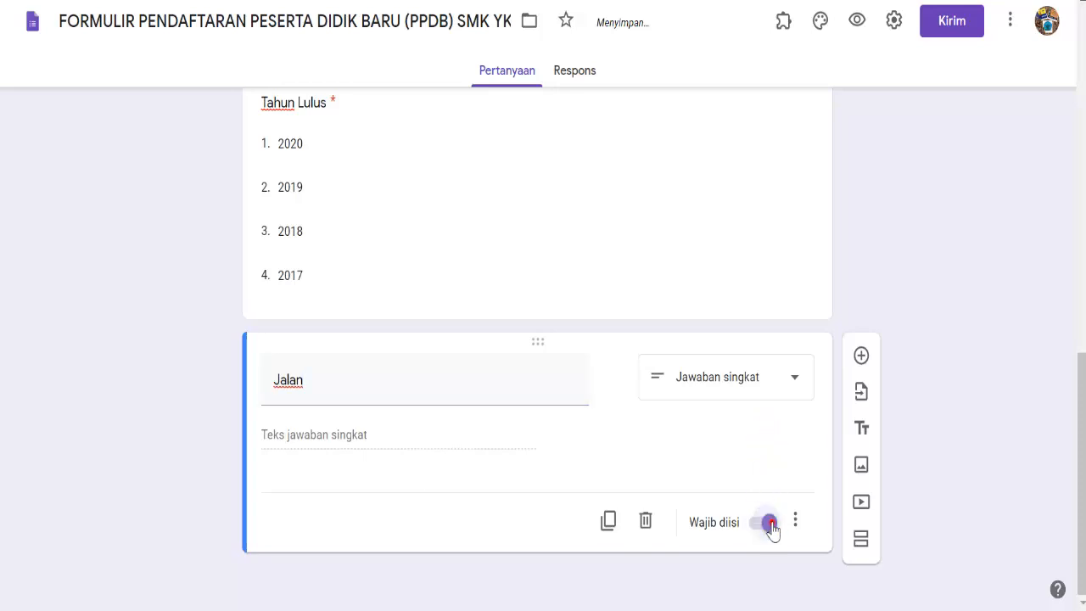
{"action": "left_click", "coordinate": [862, 363]}
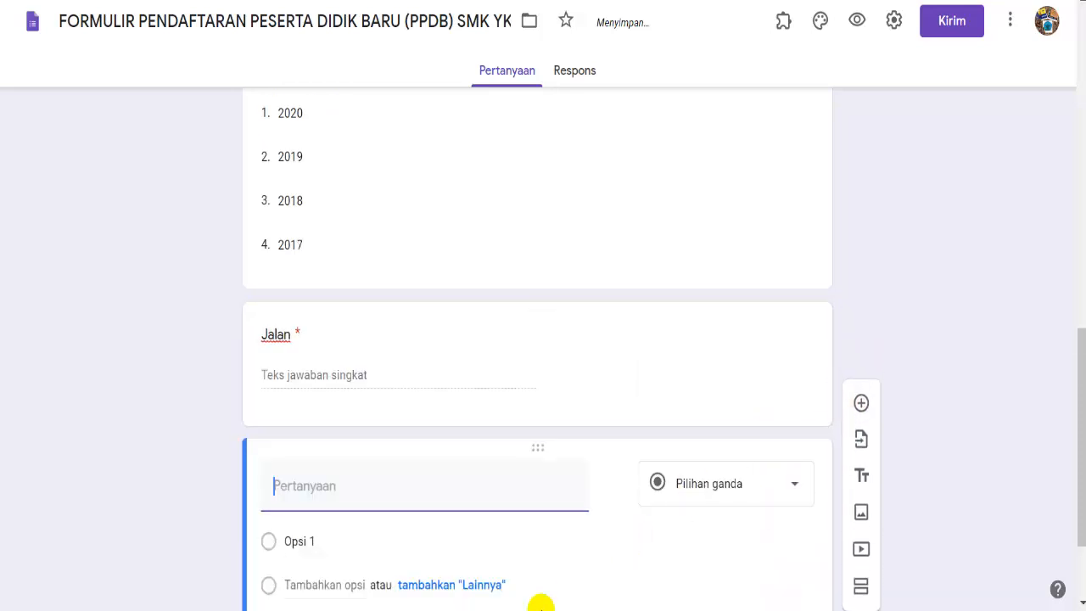
- Add 'RT/RW' from Word as a required question, then a new question
{"action": "key", "text": "alt+Tab"}
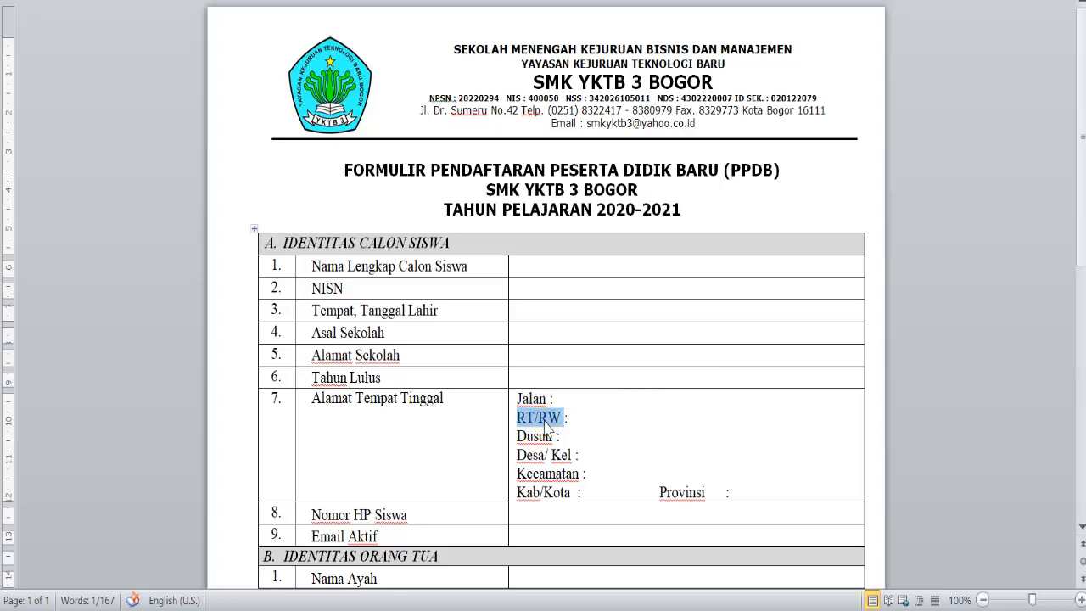
{"action": "right_click", "coordinate": [547, 420]}
{"action": "left_click", "coordinate": [539, 330]}
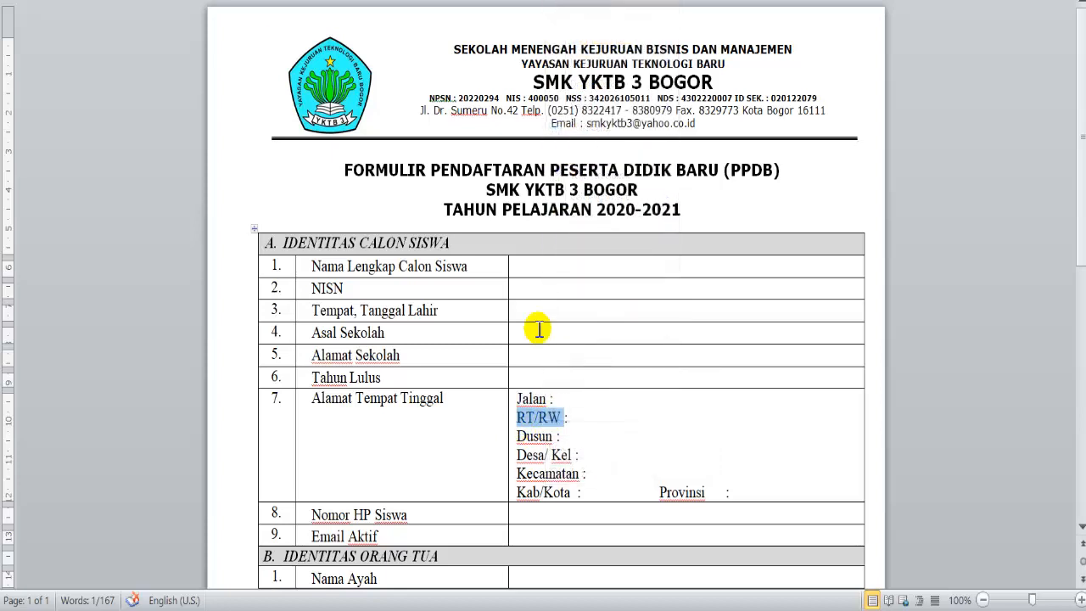
{"action": "key", "text": "alt+Tab"}
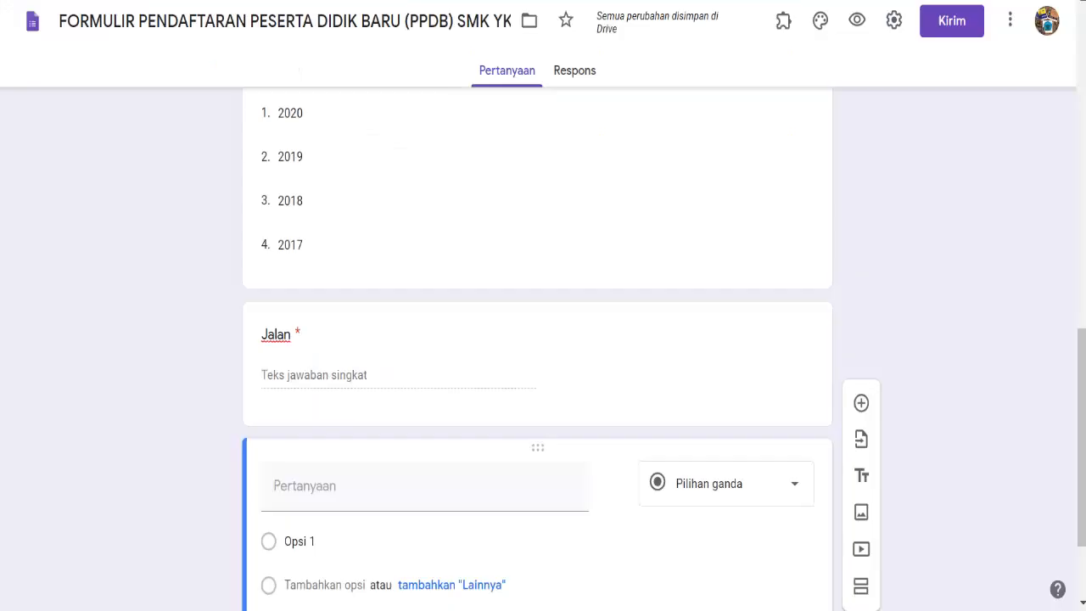
{"action": "right_click", "coordinate": [372, 480]}
{"action": "left_click", "coordinate": [413, 321]}
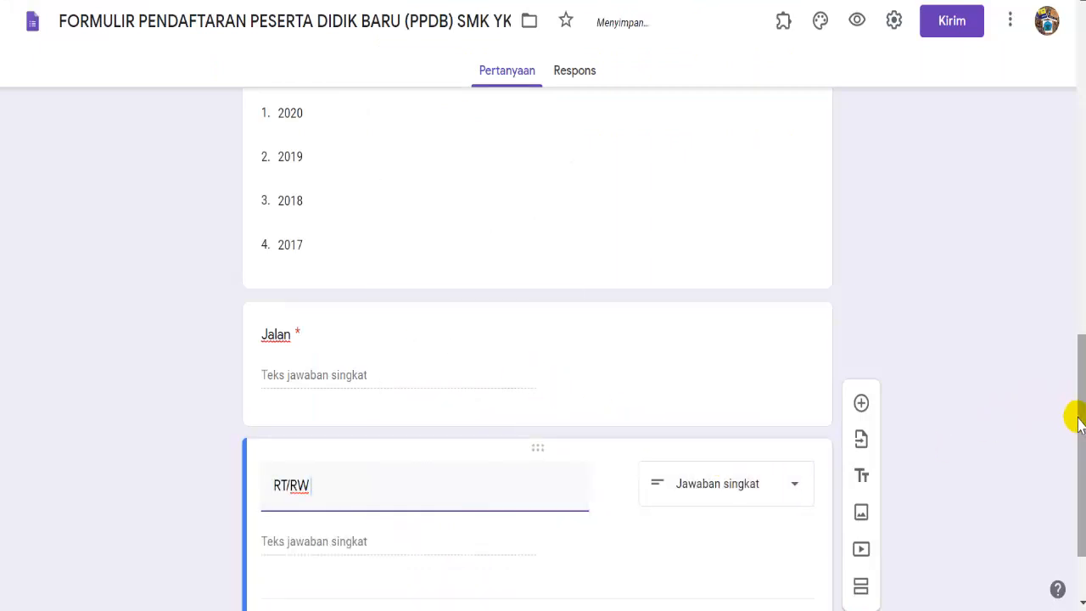
{"action": "scroll", "coordinate": [1082, 456], "scroll_direction": "down", "scroll_amount": 1}
{"action": "scroll", "coordinate": [1082, 456], "scroll_direction": "down", "scroll_amount": 2}
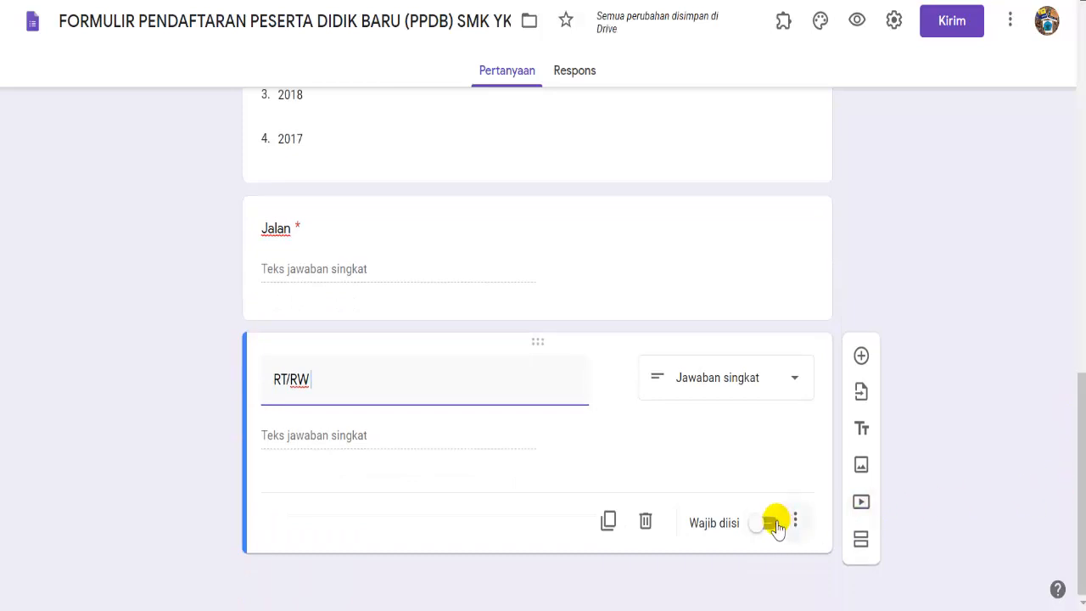
{"action": "left_click", "coordinate": [774, 524]}
{"action": "left_click", "coordinate": [860, 357]}
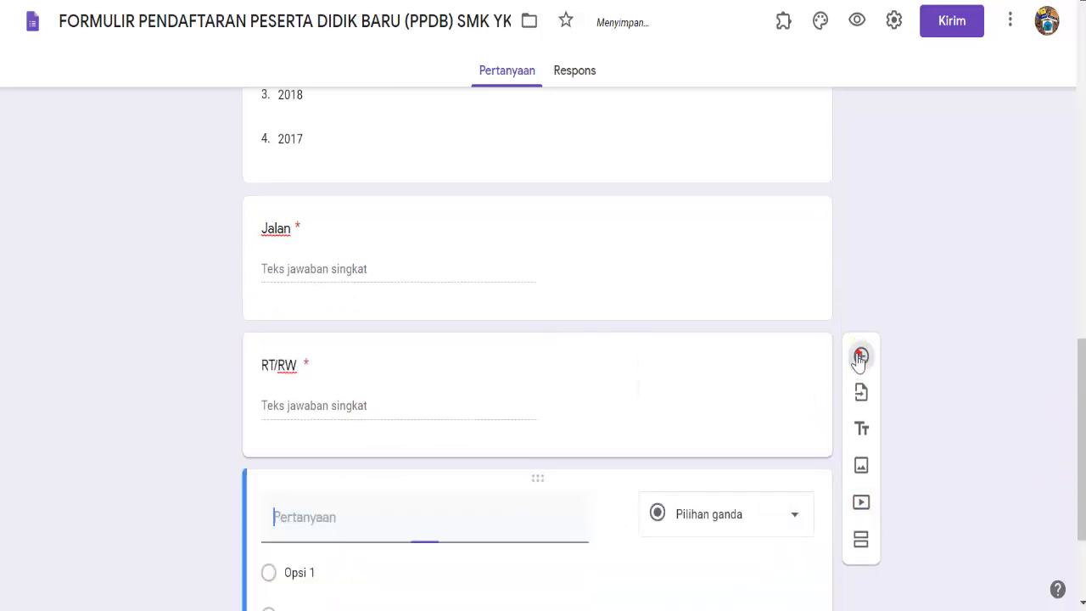
- Add 'Dusun' from Word as a required question, then a new question
{"action": "key", "text": "alt+Tab"}
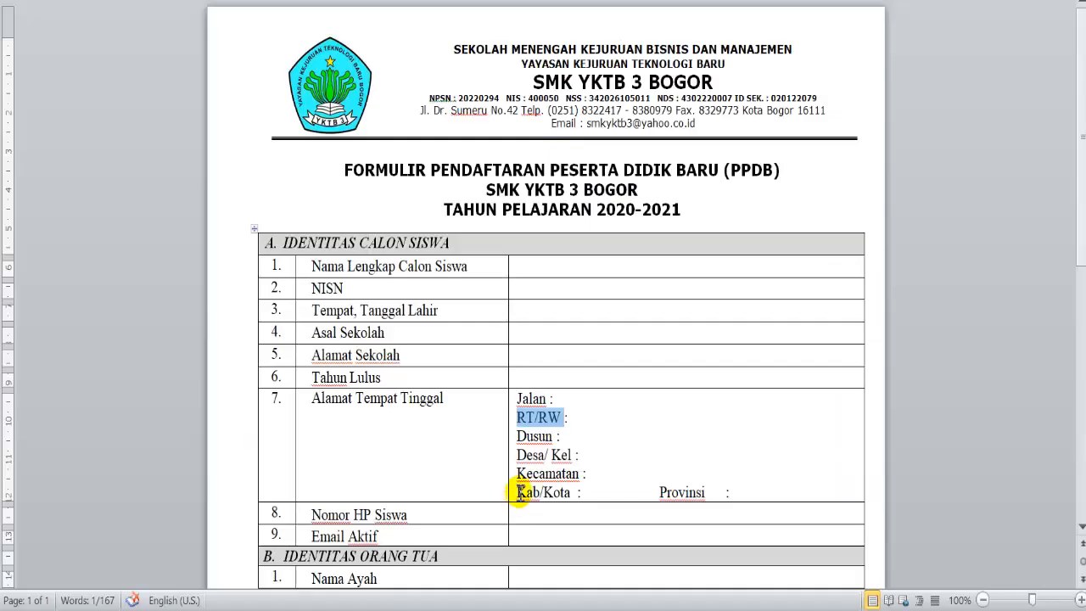
{"action": "left_click", "coordinate": [518, 438]}
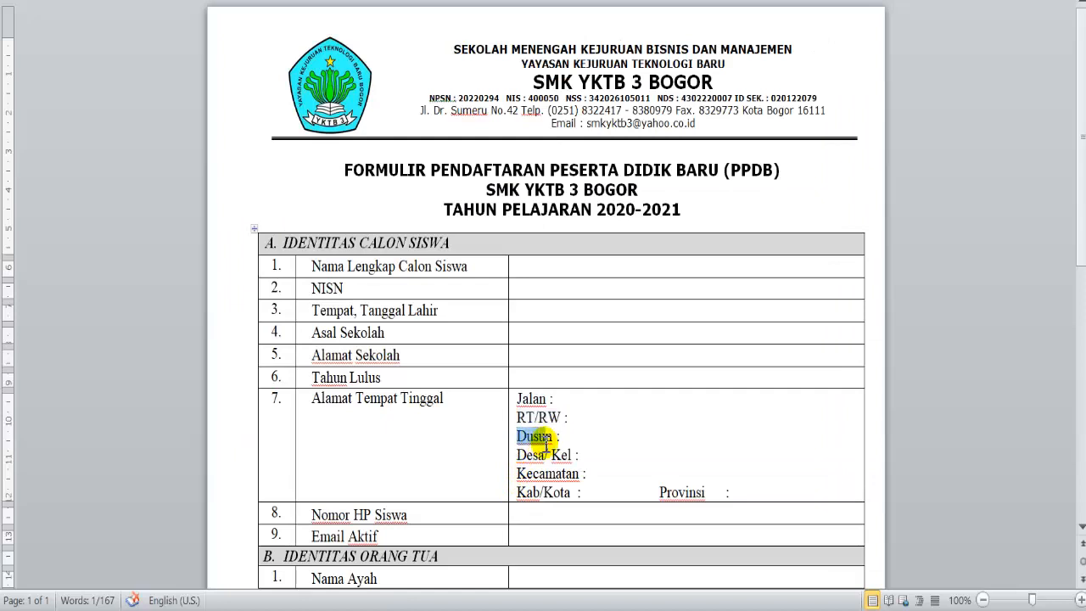
{"action": "right_click", "coordinate": [550, 443]}
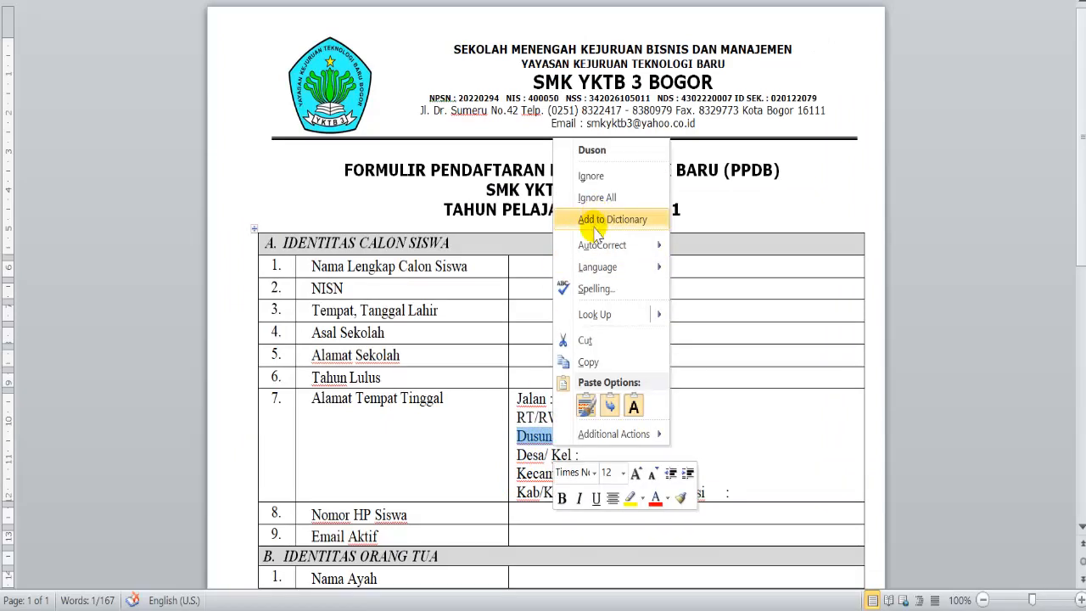
{"action": "left_click", "coordinate": [605, 363]}
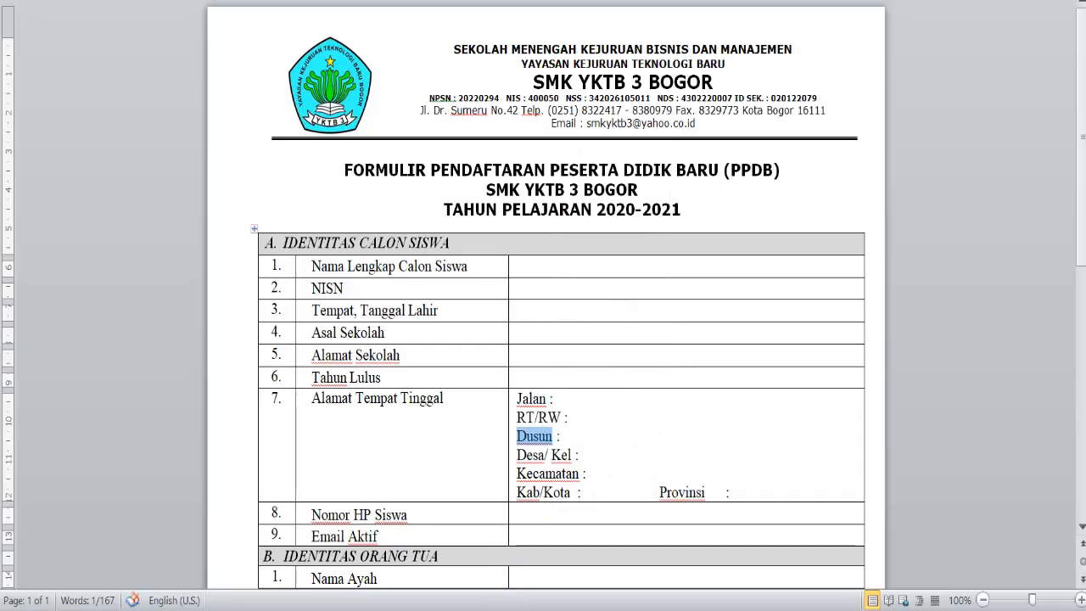
{"action": "key", "text": "alt+Tab"}
{"action": "left_click", "coordinate": [505, 539]}
{"action": "right_click", "coordinate": [401, 531]}
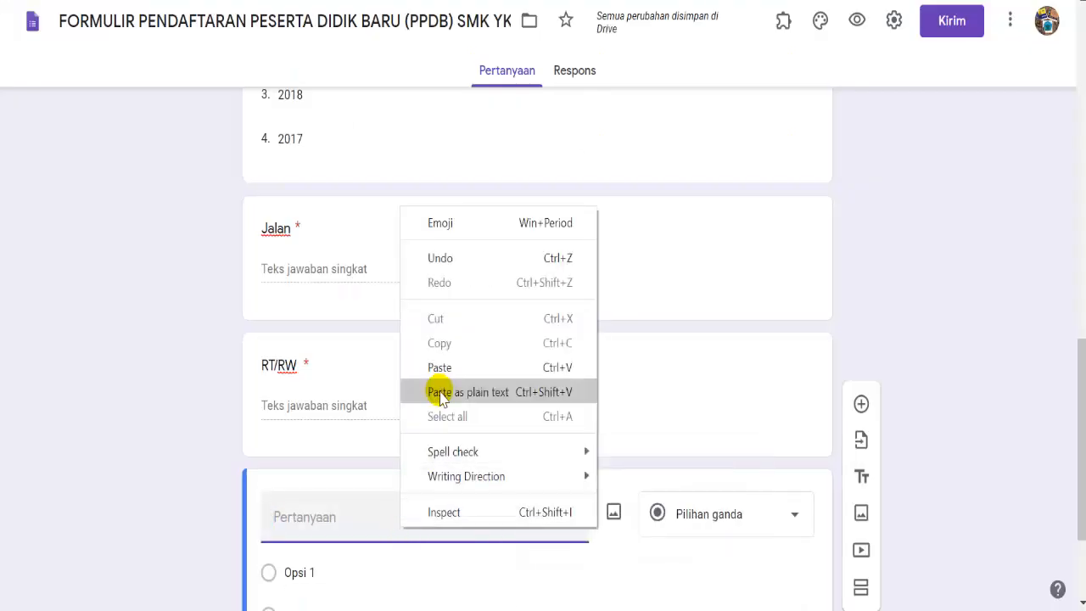
{"action": "left_click", "coordinate": [445, 368]}
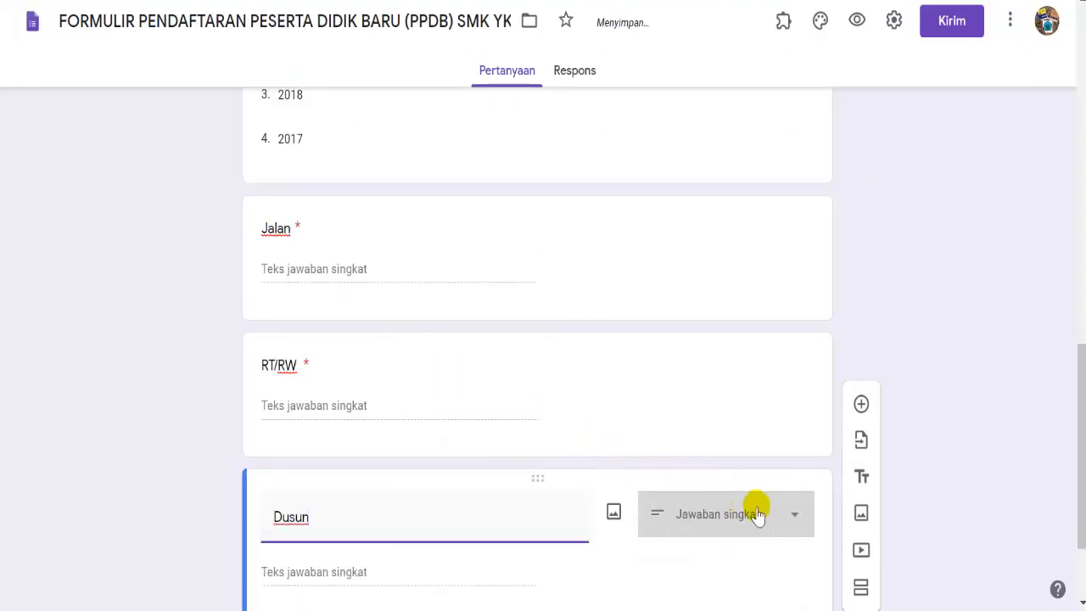
{"action": "left_click_drag", "start_coordinate": [1081, 469], "coordinate": [1083, 531]}
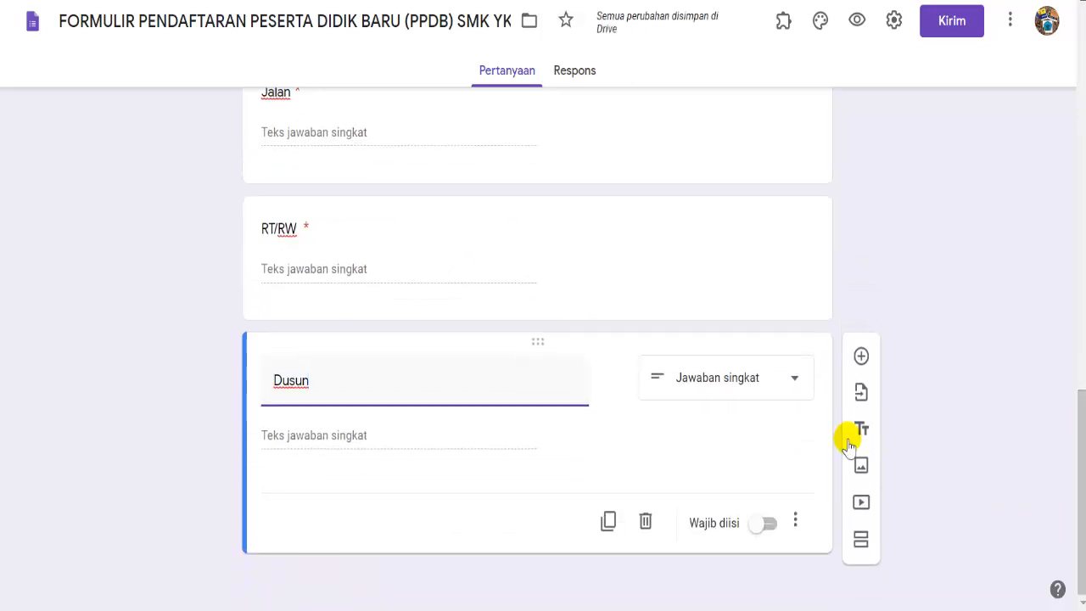
{"action": "left_click", "coordinate": [768, 524]}
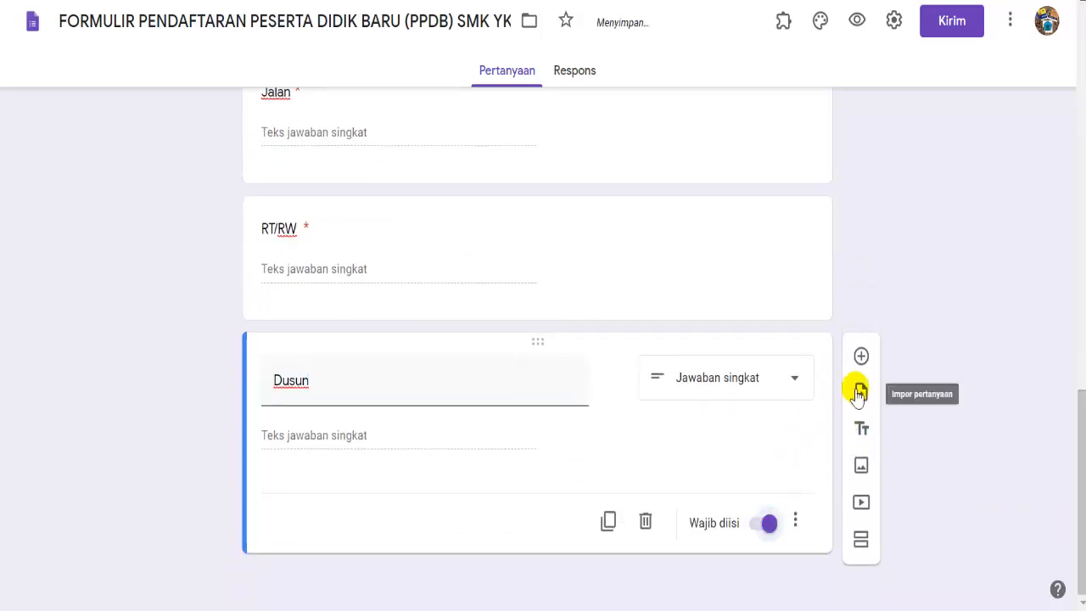
{"action": "left_click", "coordinate": [861, 356]}
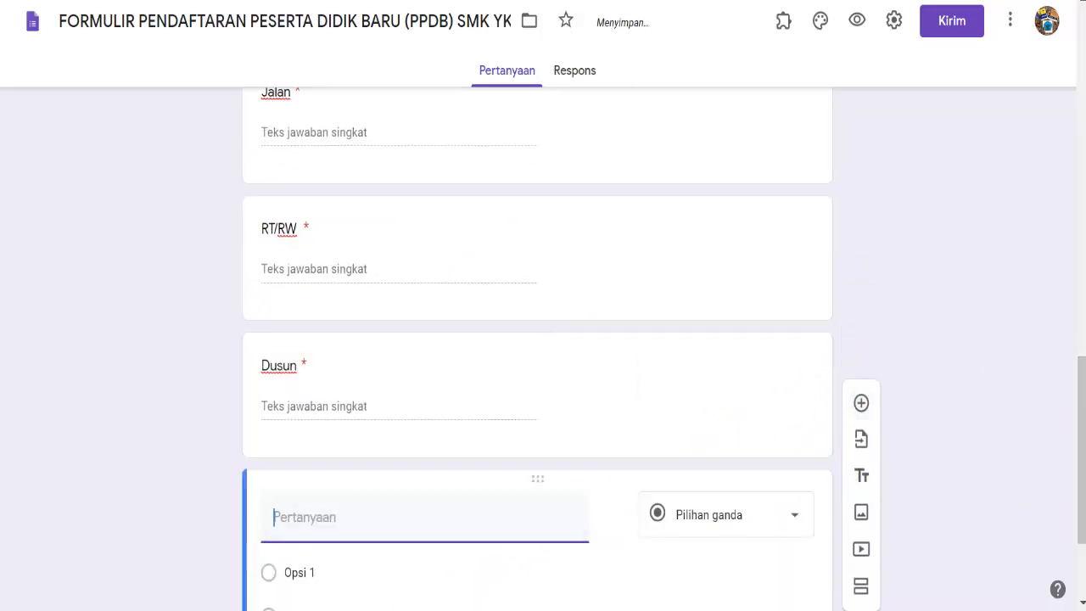
{"action": "key", "text": "alt+Tab"}
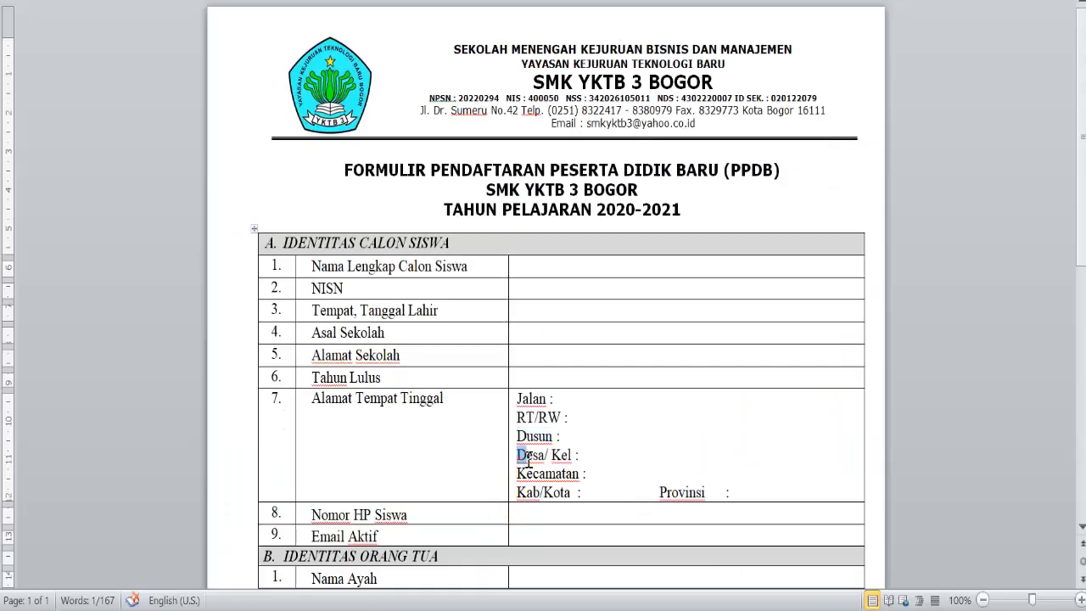
- Add 'Desa/ Kel' from Word as a short-answer question, then a new question
{"action": "right_click", "coordinate": [562, 456]}
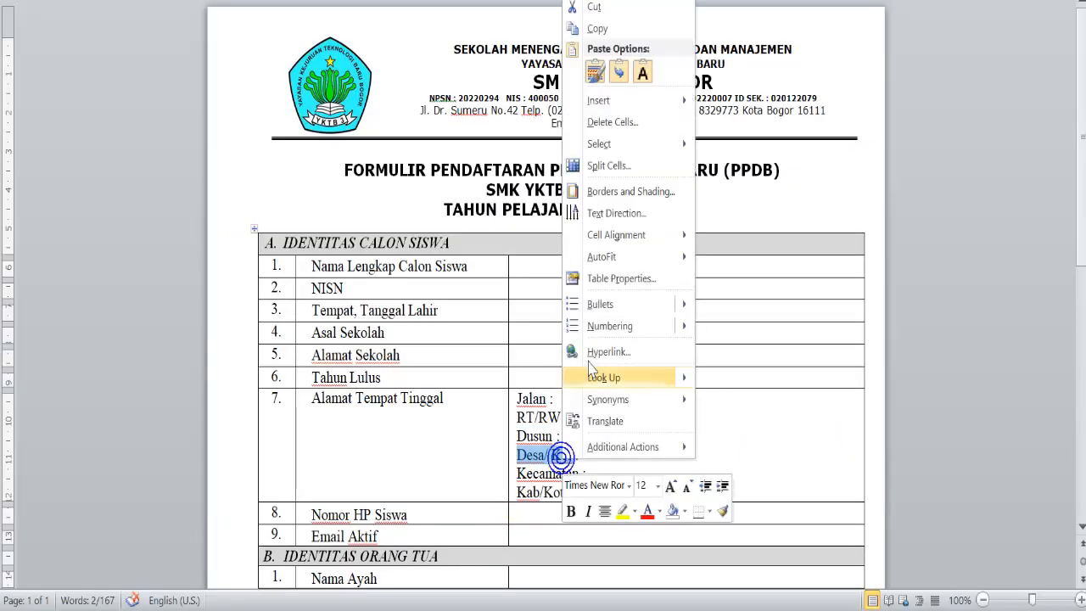
{"action": "left_click", "coordinate": [644, 34]}
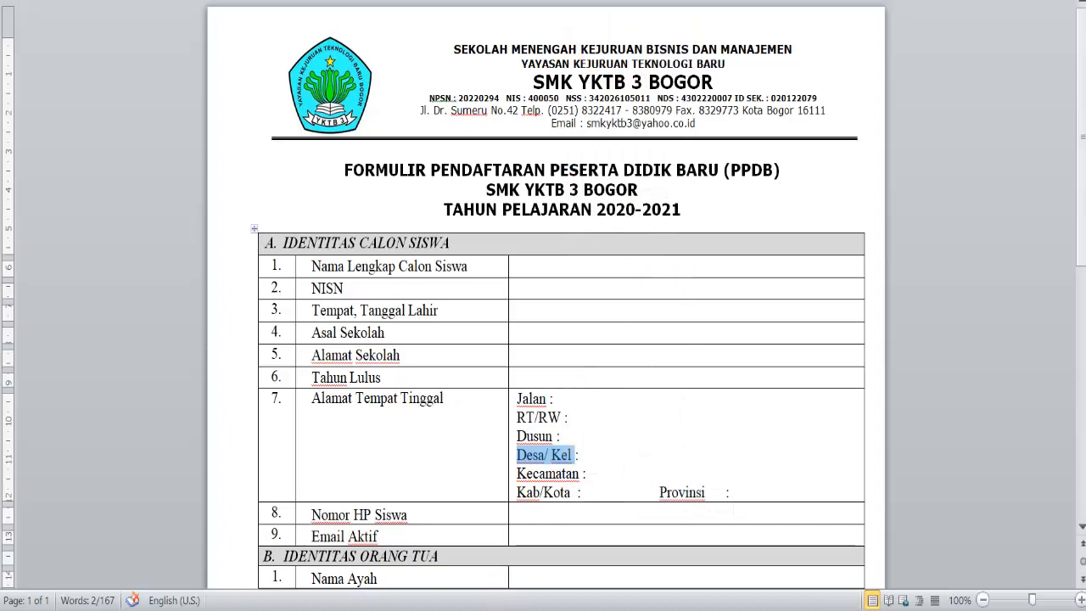
{"action": "key", "text": "alt+Tab"}
{"action": "left_click", "coordinate": [400, 536]}
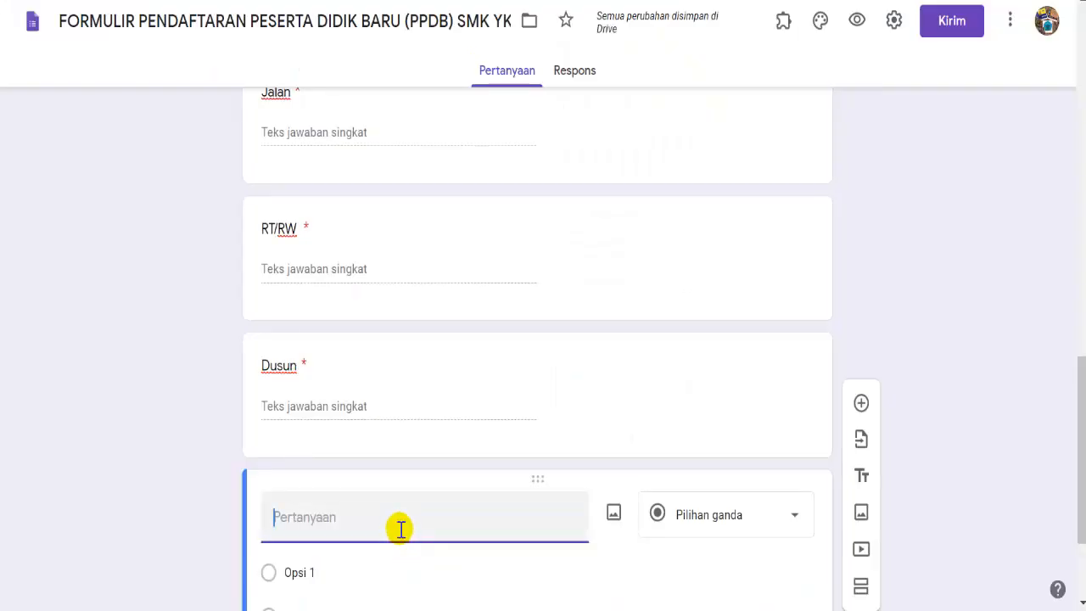
{"action": "right_click", "coordinate": [400, 529]}
{"action": "left_click", "coordinate": [446, 368]}
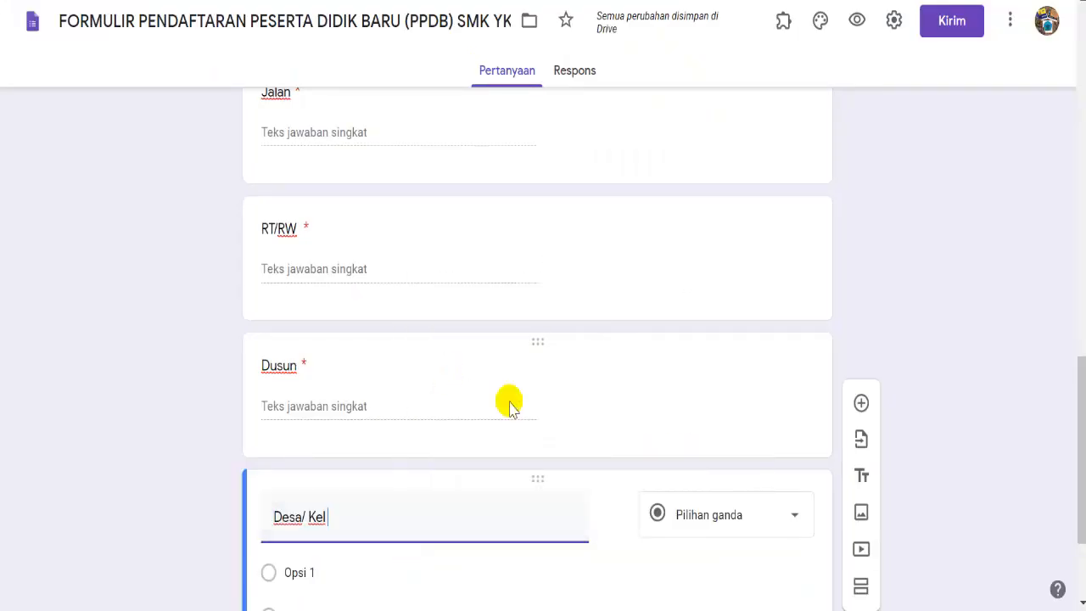
{"action": "left_click_drag", "start_coordinate": [1075, 439], "coordinate": [1082, 518]}
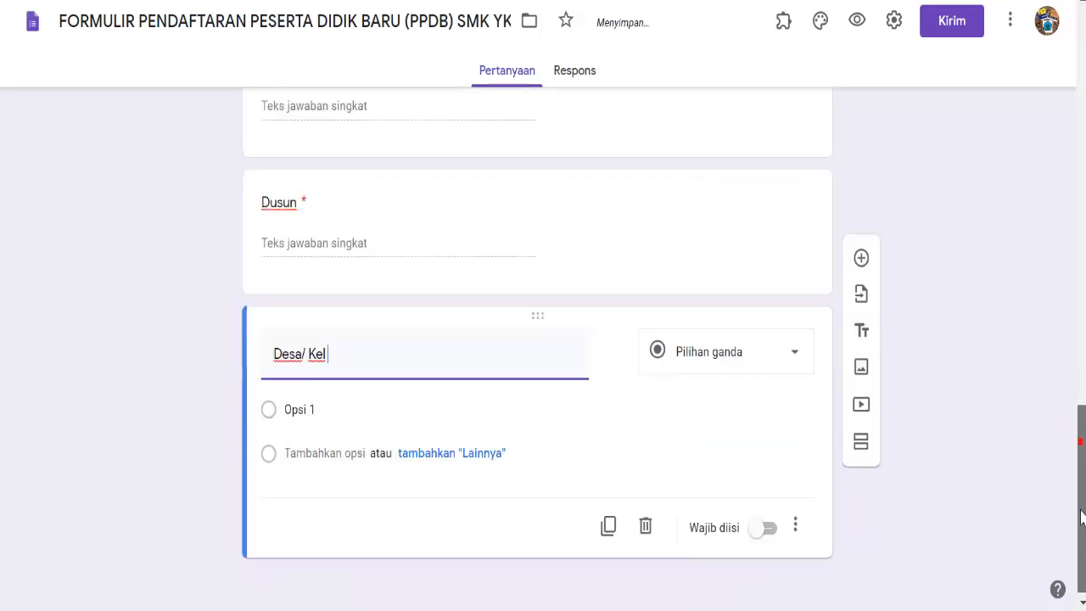
{"action": "left_click", "coordinate": [793, 353]}
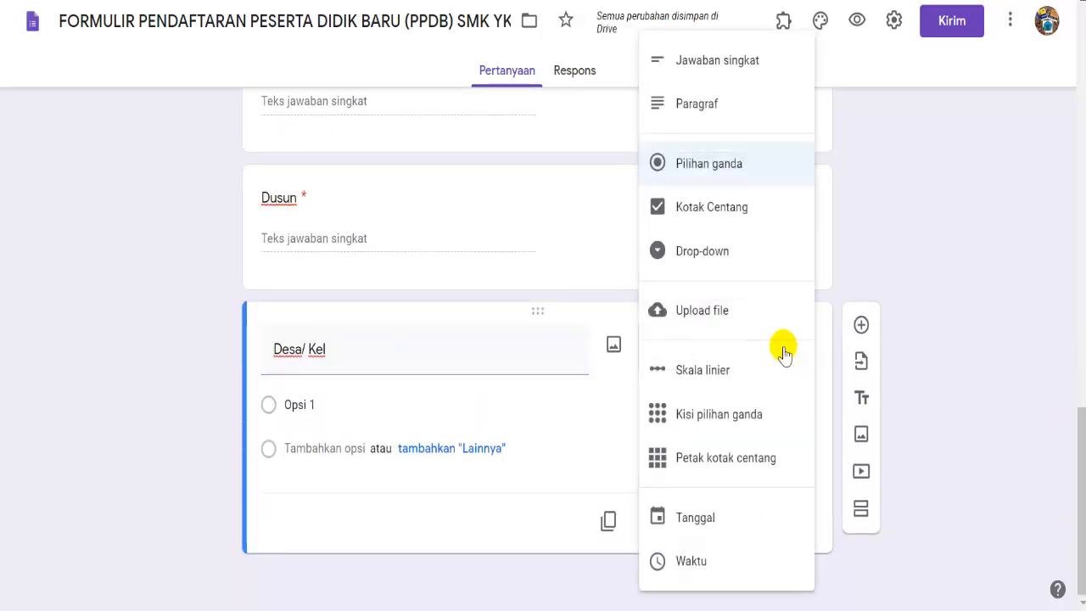
{"action": "left_click", "coordinate": [732, 64]}
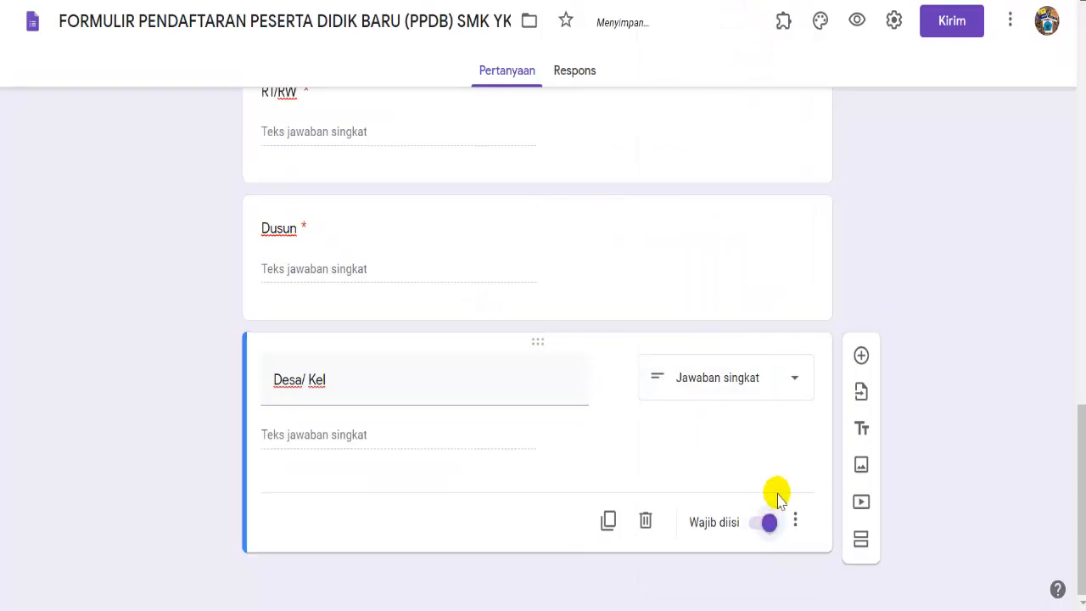
{"action": "left_click", "coordinate": [861, 356]}
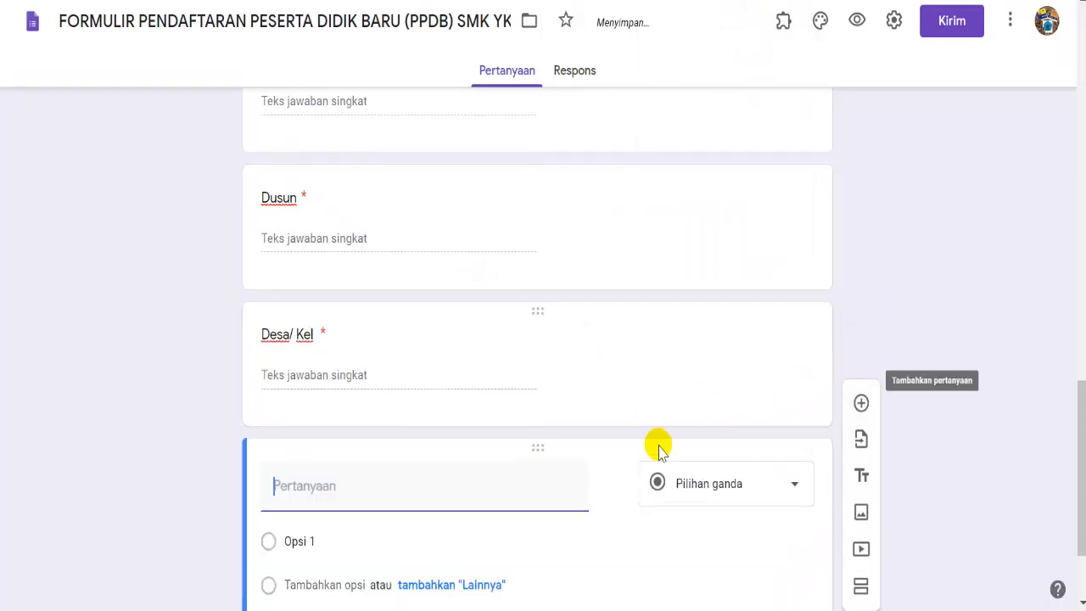
- Add 'Kecamatan' from Word as a required question, then a new question below it
{"action": "key", "text": "alt+Tab"}
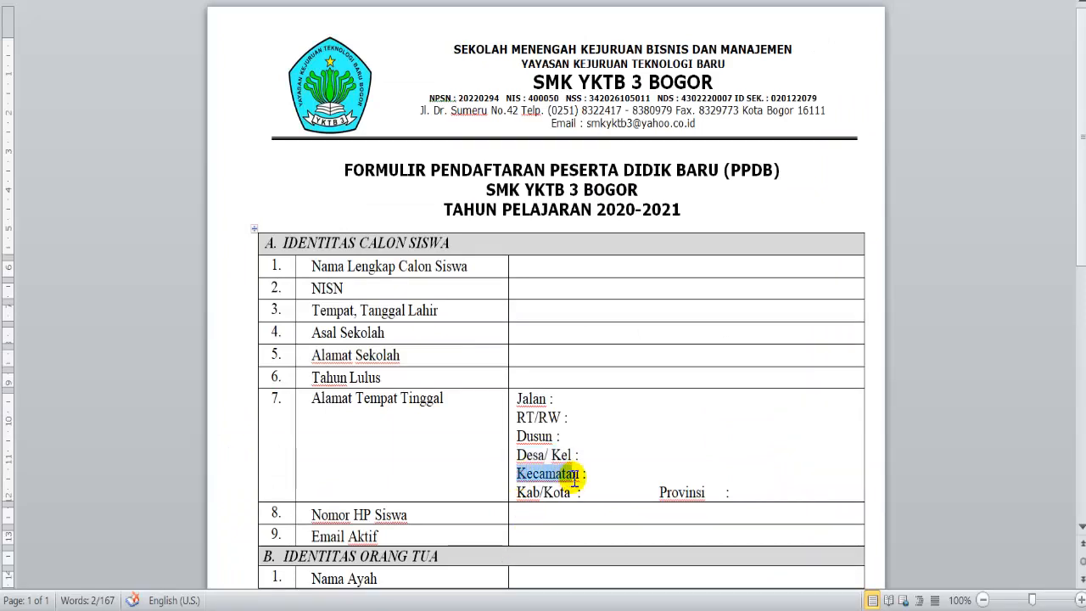
{"action": "right_click", "coordinate": [574, 482]}
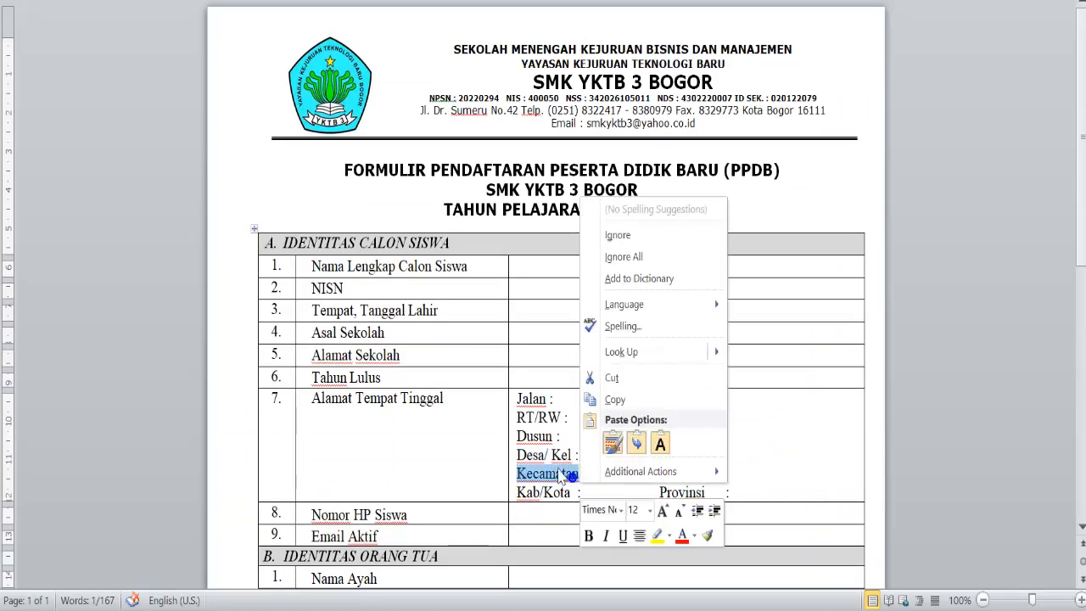
{"action": "left_click", "coordinate": [613, 397]}
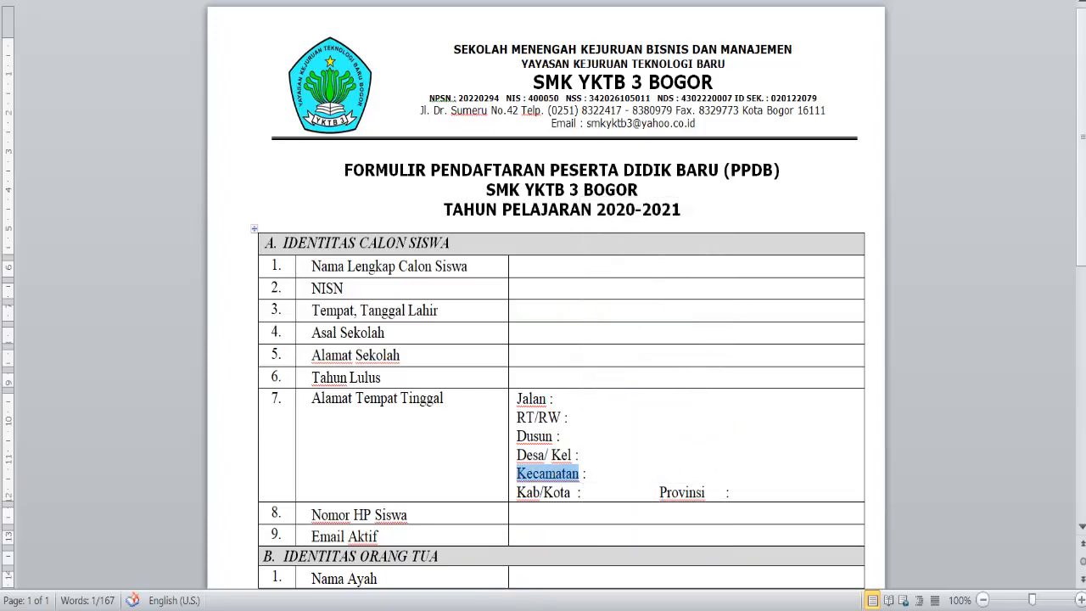
{"action": "key", "text": "alt+Tab"}
{"action": "right_click", "coordinate": [407, 498]}
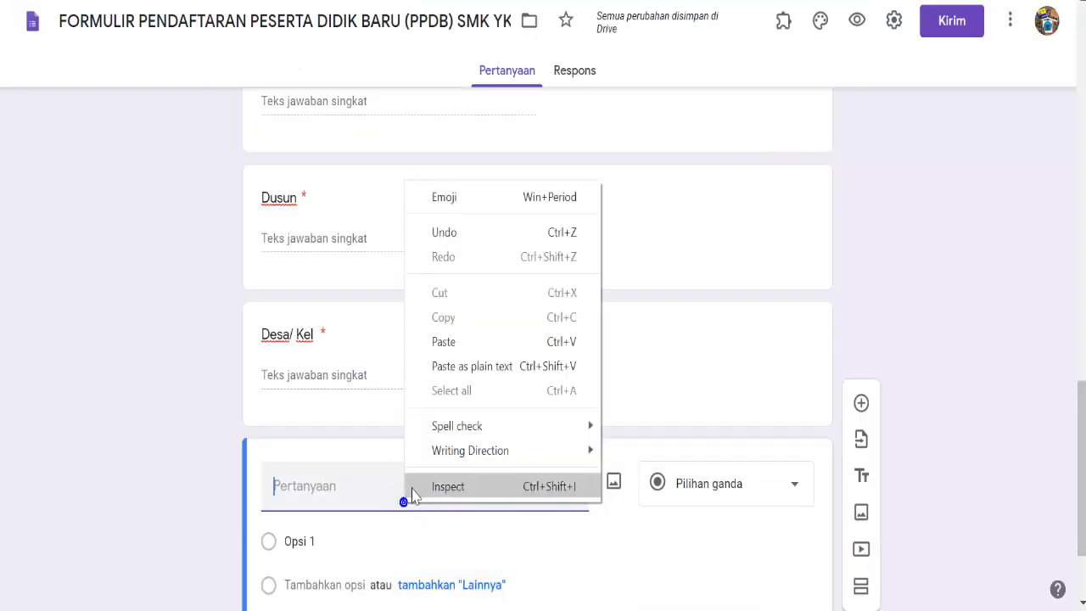
{"action": "left_click", "coordinate": [447, 347]}
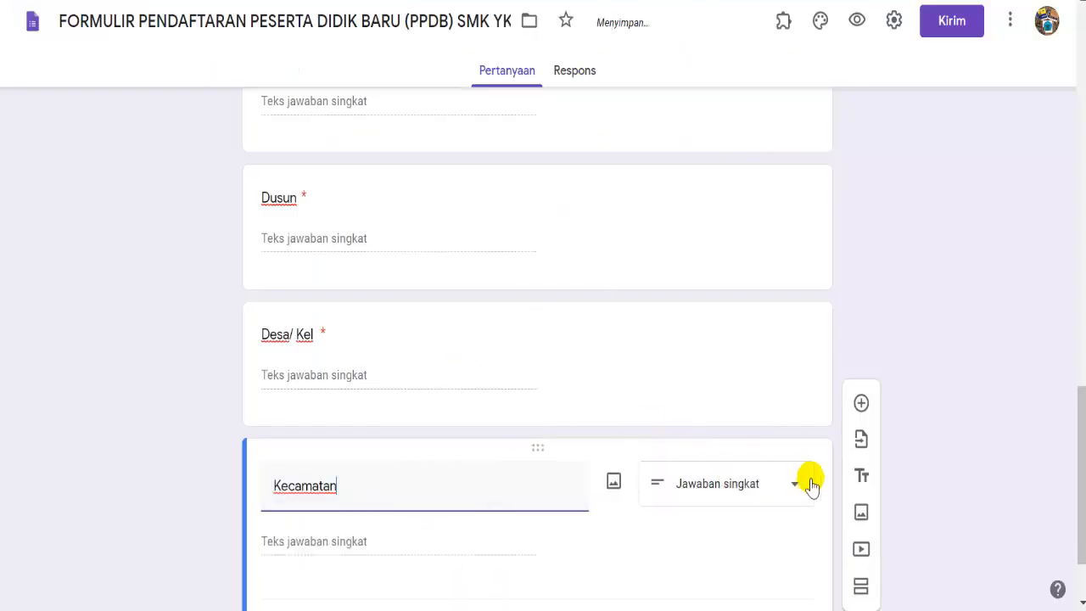
{"action": "scroll", "coordinate": [1079, 462], "scroll_direction": "down", "scroll_amount": 2}
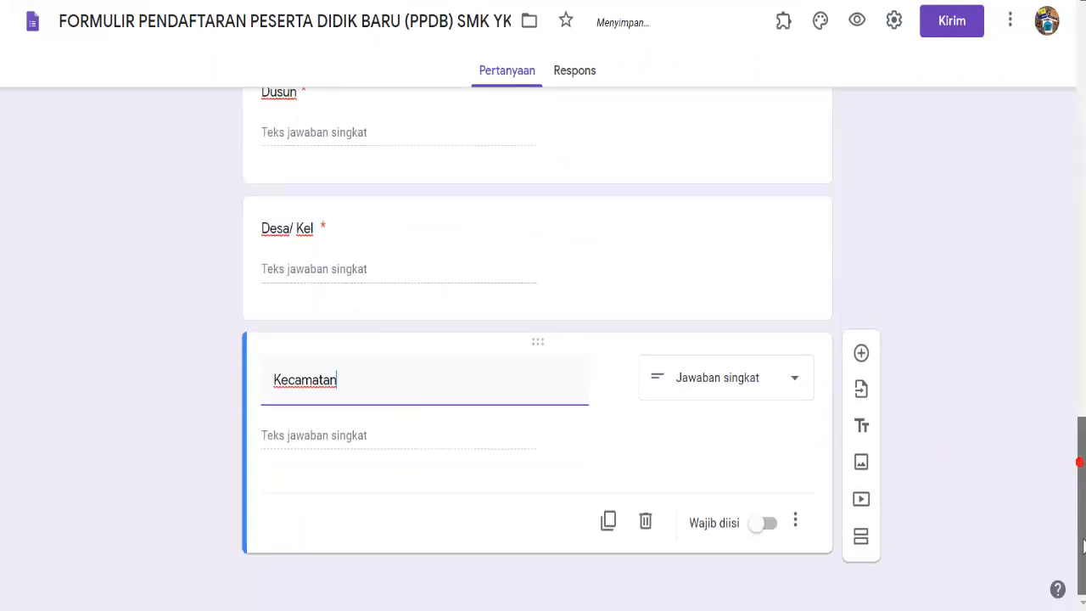
{"action": "left_click", "coordinate": [767, 524]}
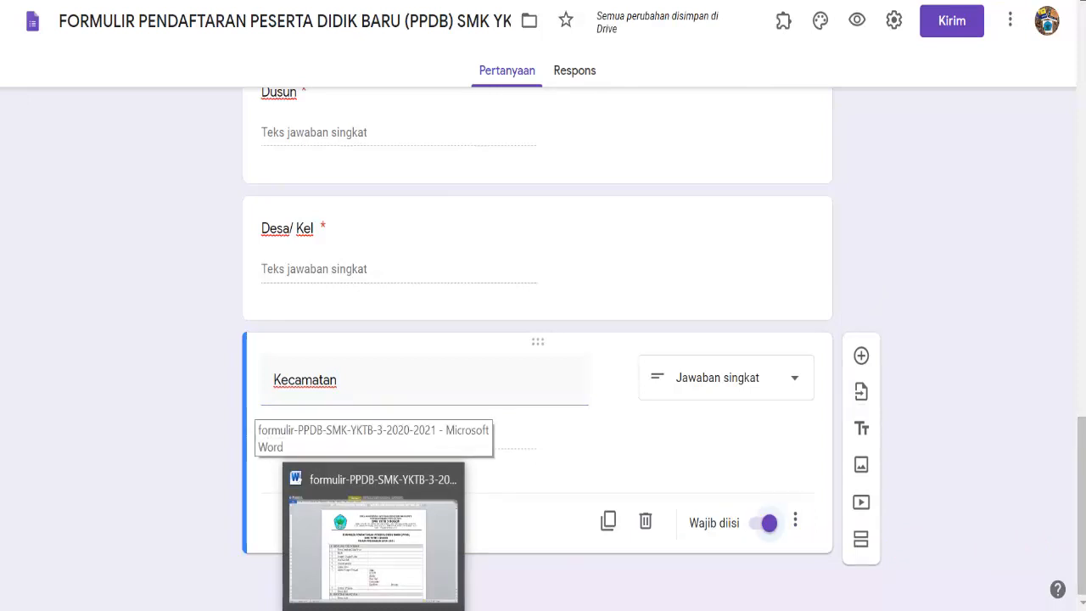
{"action": "left_click", "coordinate": [861, 356]}
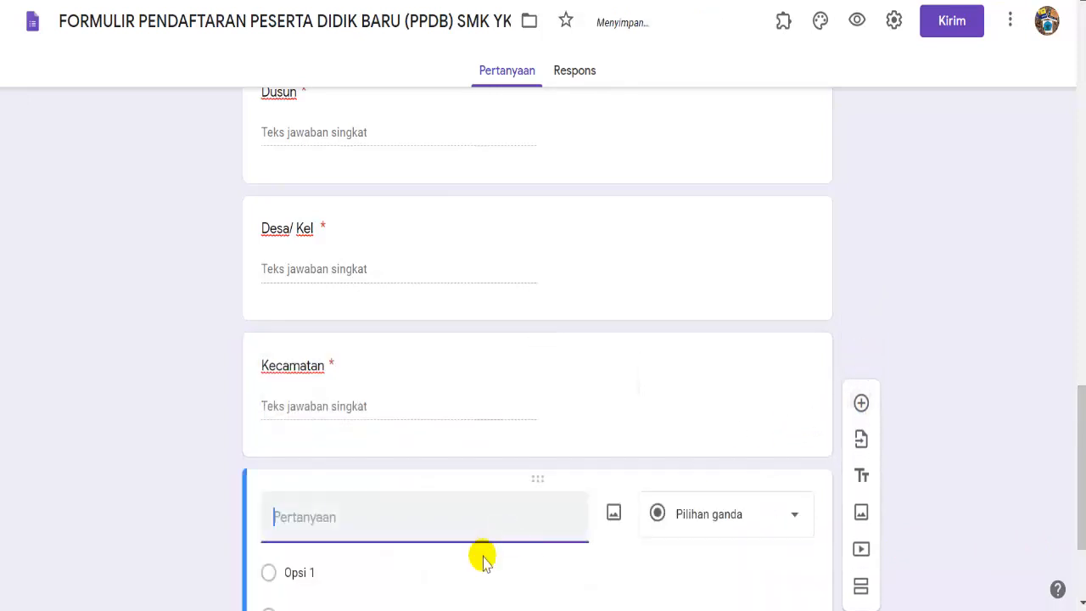
- Add a required short-answer question 'Kab/Kota', copying the label from the Word form
{"action": "key", "text": "alt+Tab"}
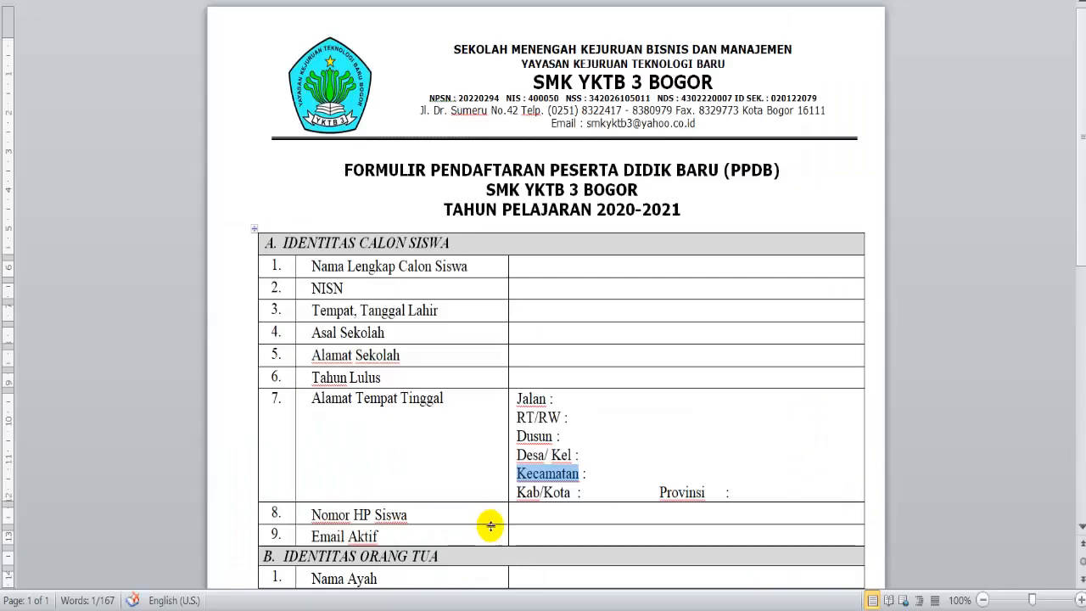
{"action": "left_click", "coordinate": [519, 493]}
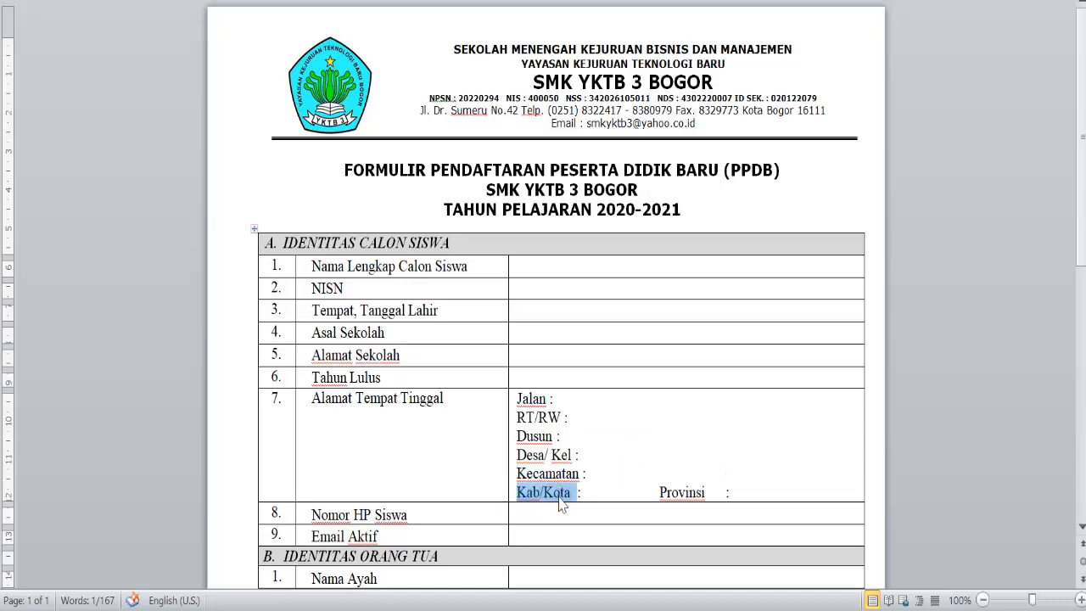
{"action": "right_click", "coordinate": [558, 499]}
{"action": "left_click", "coordinate": [604, 66]}
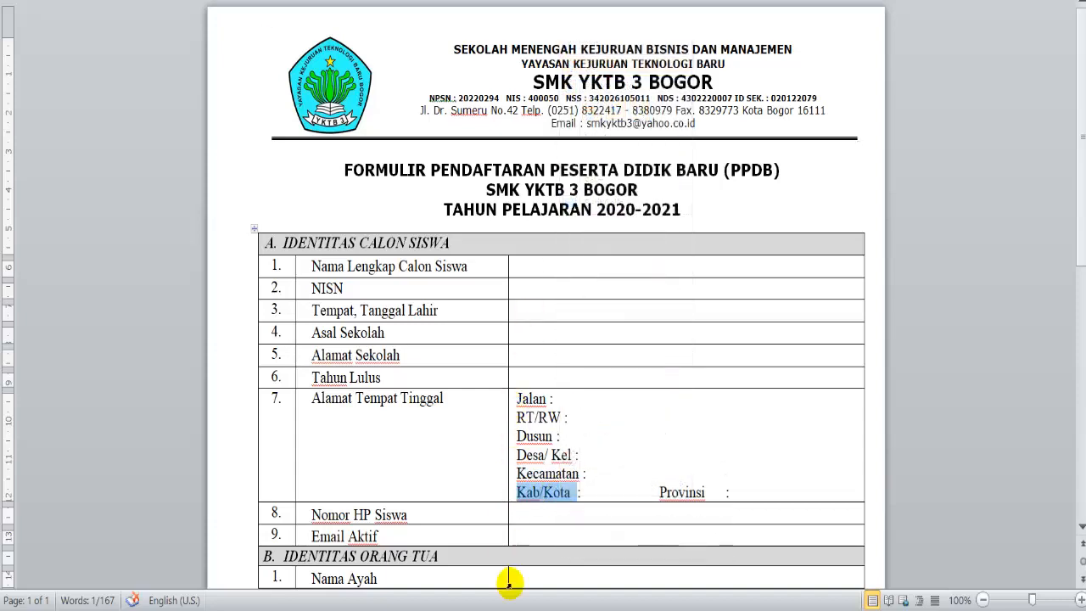
{"action": "key", "text": "alt+Tab"}
{"action": "right_click", "coordinate": [371, 518]}
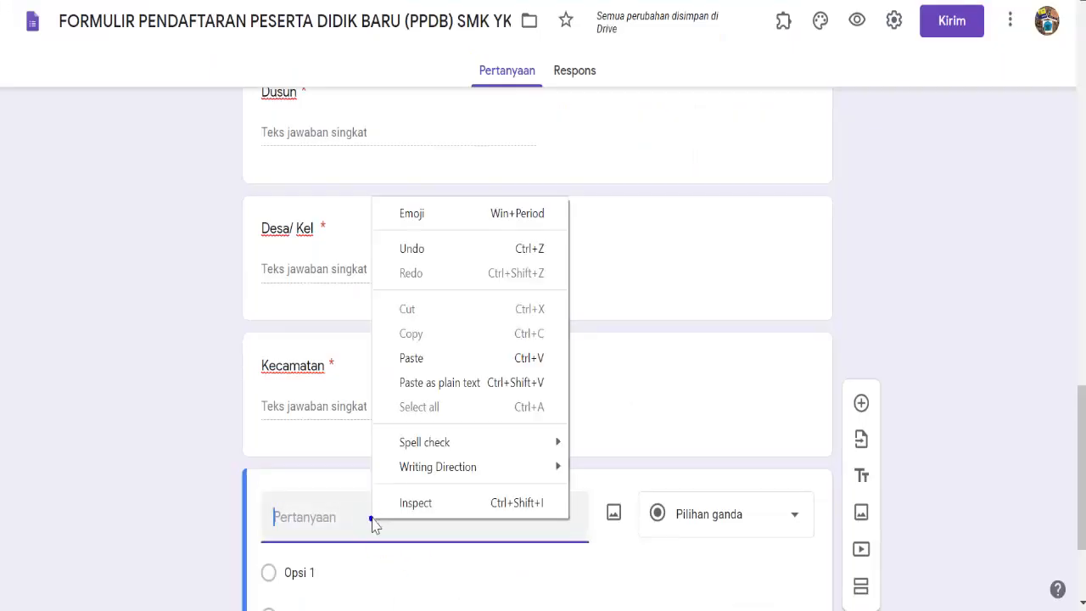
{"action": "left_click", "coordinate": [413, 358]}
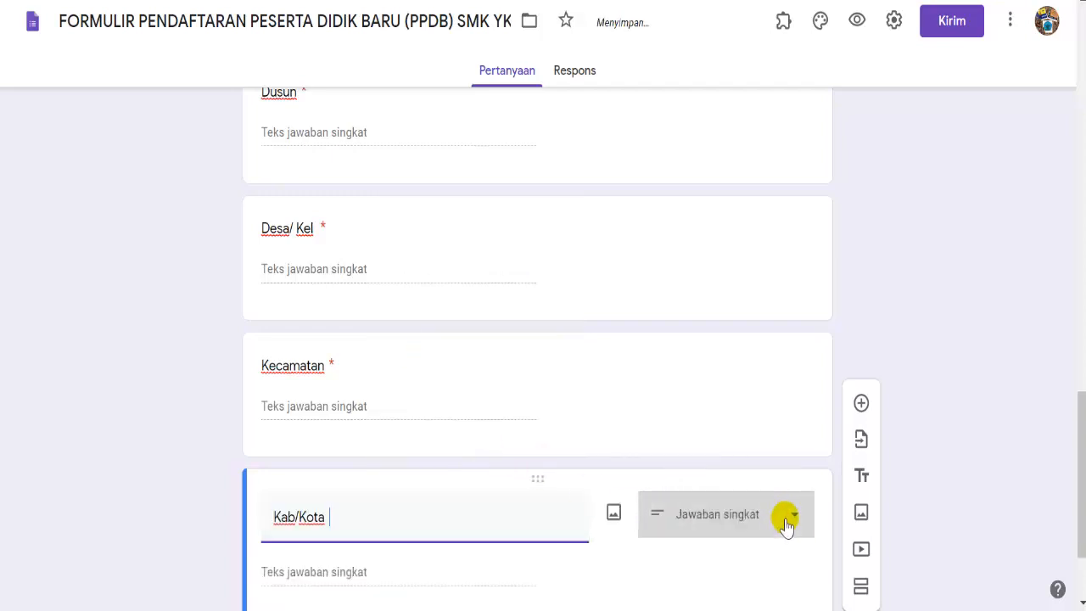
{"action": "left_click_drag", "start_coordinate": [1082, 499], "coordinate": [1082, 555]}
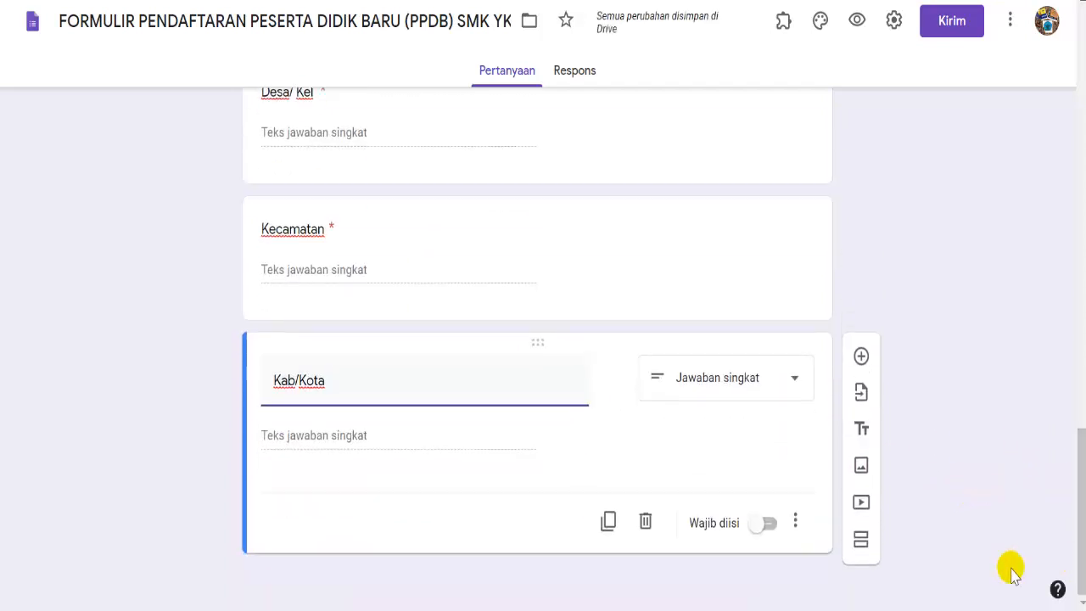
{"action": "left_click", "coordinate": [766, 524]}
{"action": "left_click", "coordinate": [860, 356]}
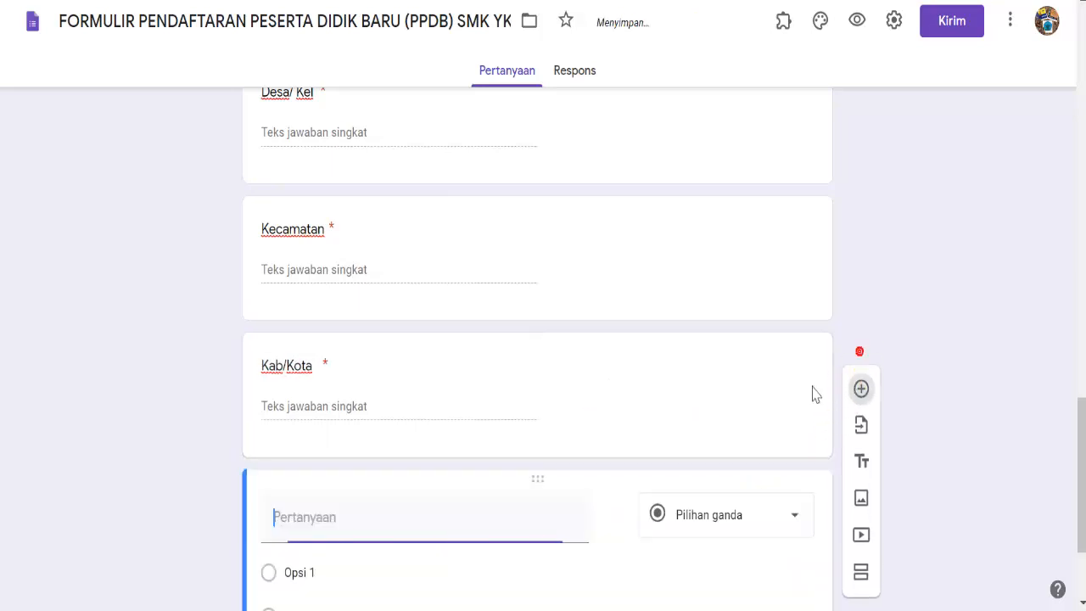
- Add a required question titled 'Provinsi', copying the word from the Word form
{"action": "key", "text": "alt+Tab"}
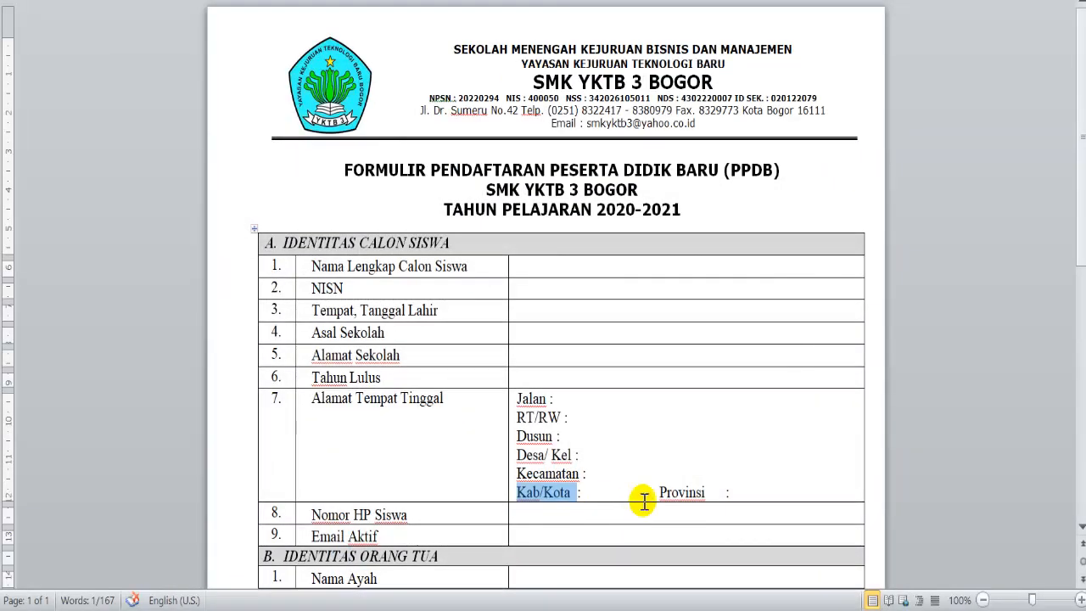
{"action": "left_click_drag", "start_coordinate": [658, 493], "coordinate": [692, 494]}
{"action": "left_click", "coordinate": [679, 493]}
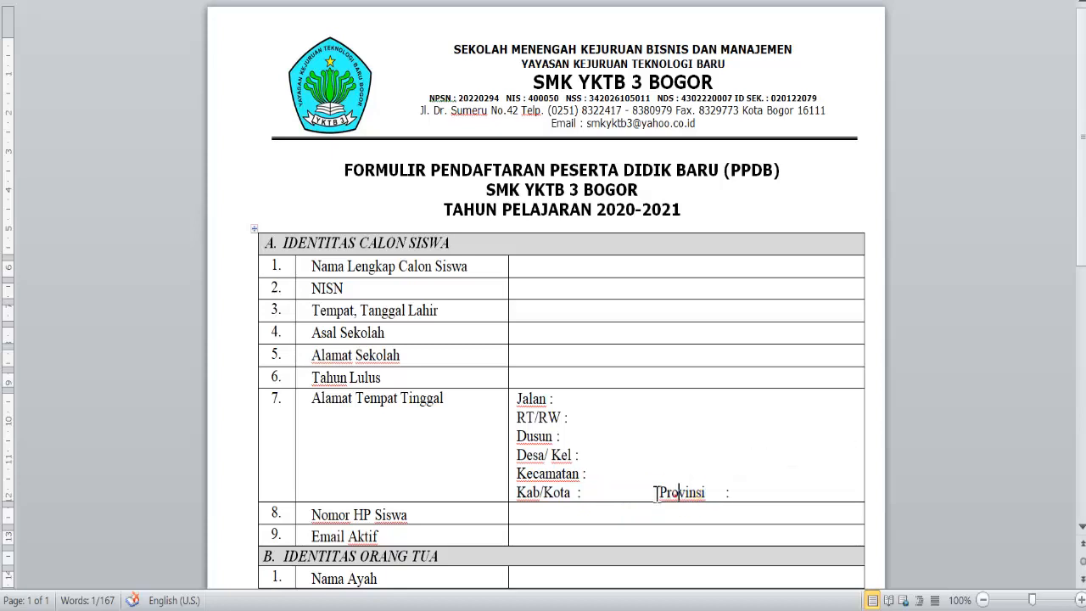
{"action": "right_click", "coordinate": [703, 496]}
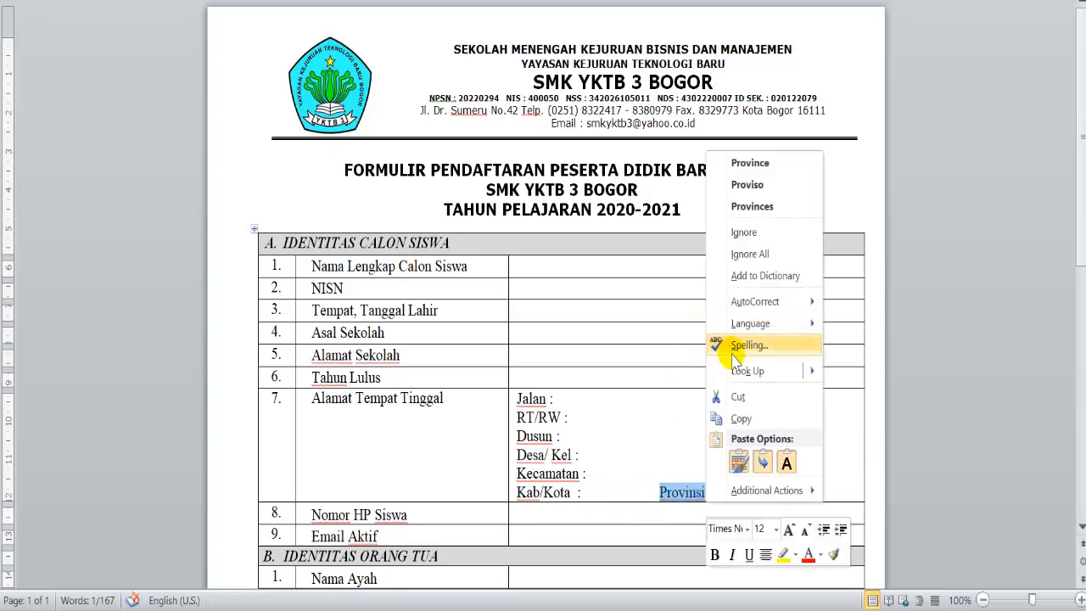
{"action": "left_click", "coordinate": [740, 420]}
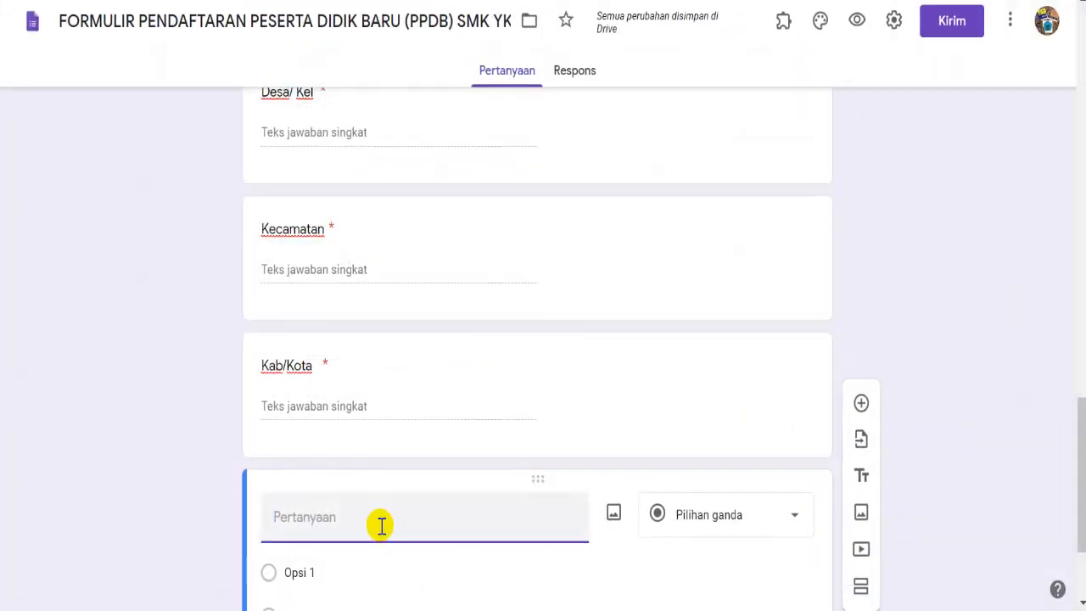
{"action": "right_click", "coordinate": [382, 526]}
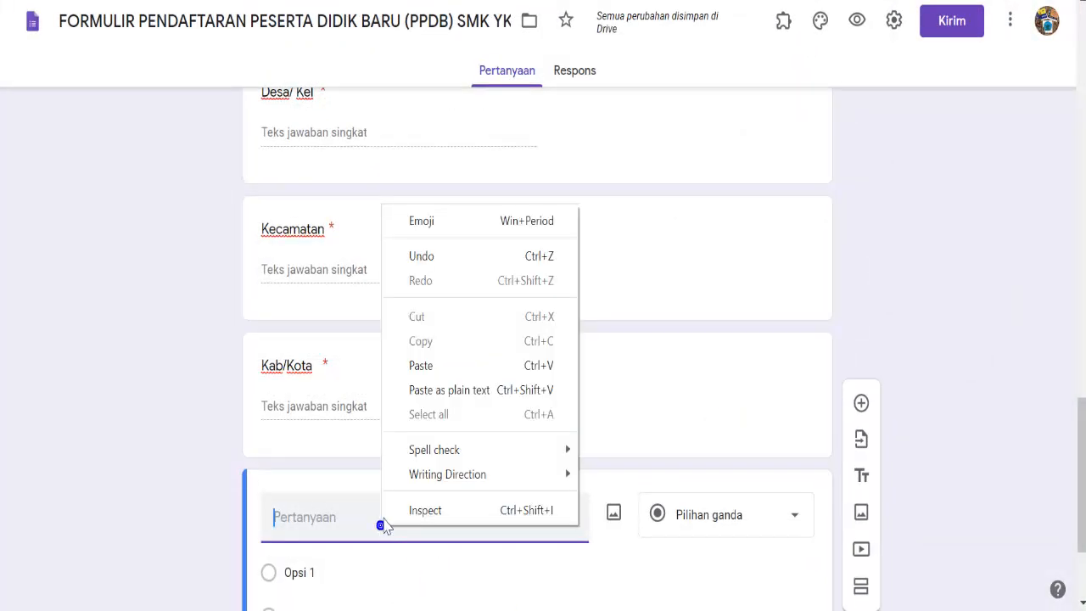
{"action": "left_click", "coordinate": [435, 374]}
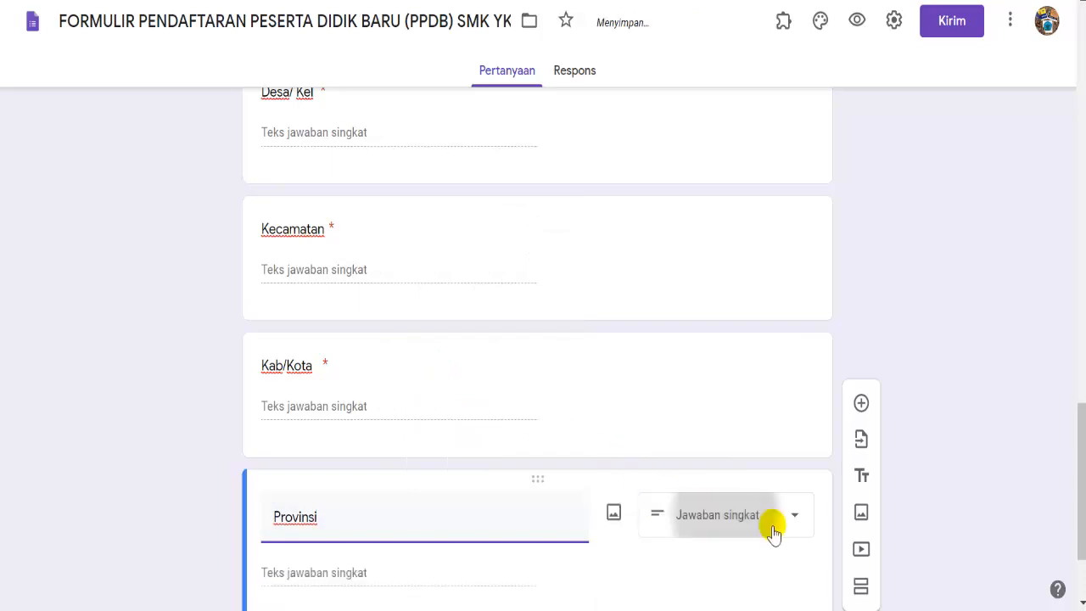
{"action": "scroll", "coordinate": [1078, 484], "scroll_direction": "down", "scroll_amount": 2}
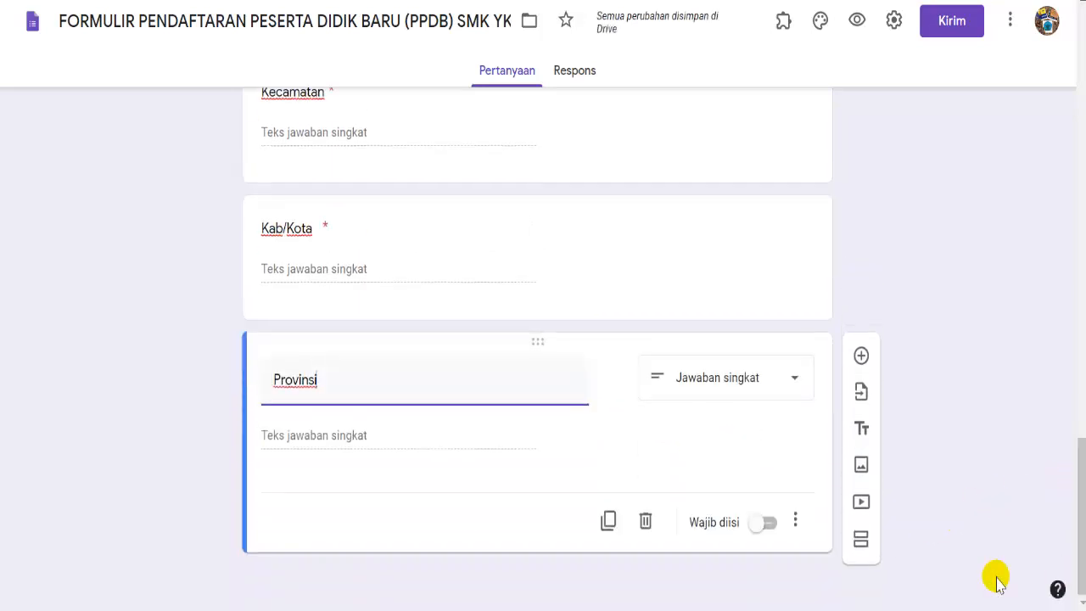
{"action": "left_click", "coordinate": [766, 523]}
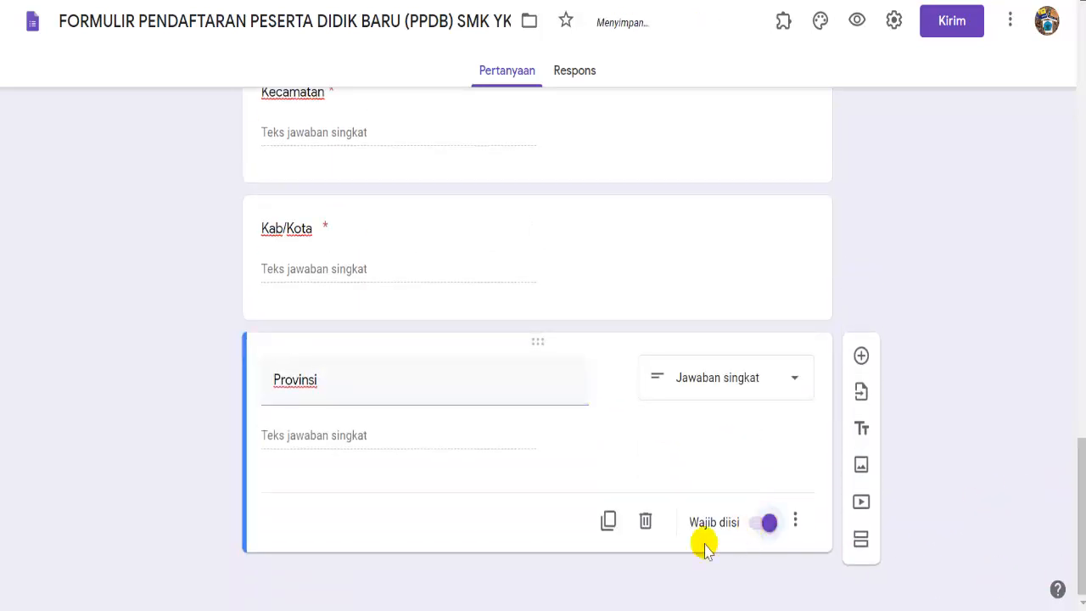
- Copy the 'Nama Ayah' label from the Word registration form
{"action": "key", "text": "alt+Tab"}
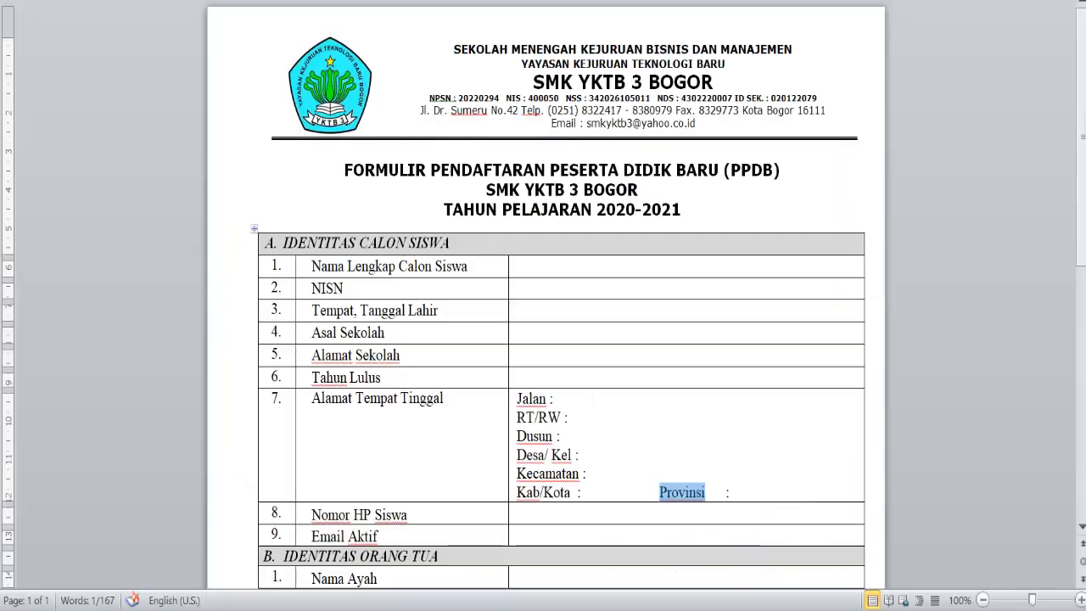
{"action": "scroll", "coordinate": [1082, 222], "scroll_direction": "down", "scroll_amount": 5}
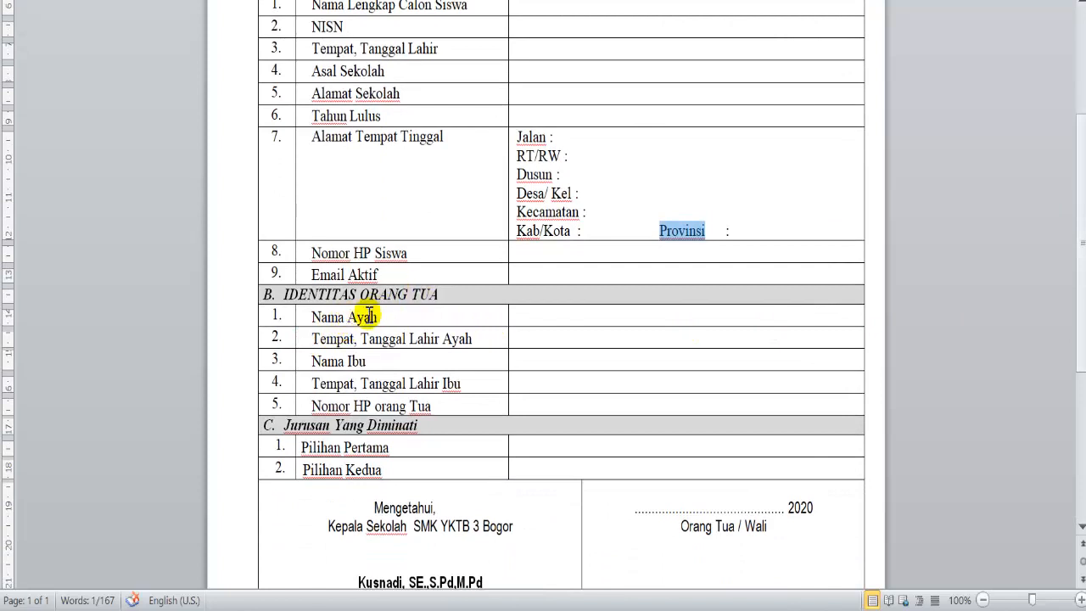
{"action": "left_click_drag", "start_coordinate": [314, 315], "coordinate": [377, 318]}
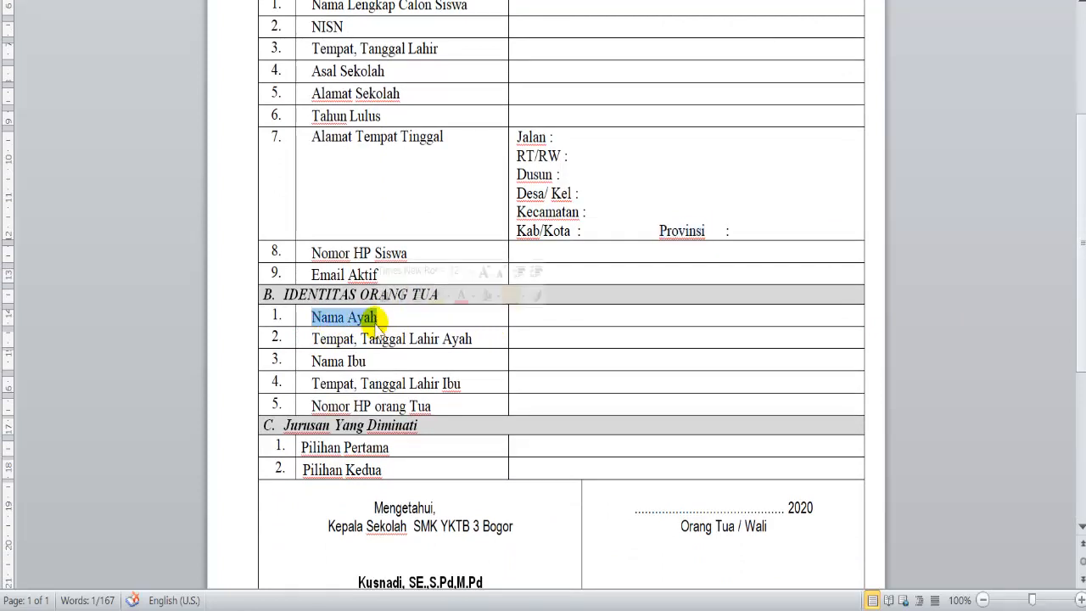
{"action": "right_click", "coordinate": [376, 327]}
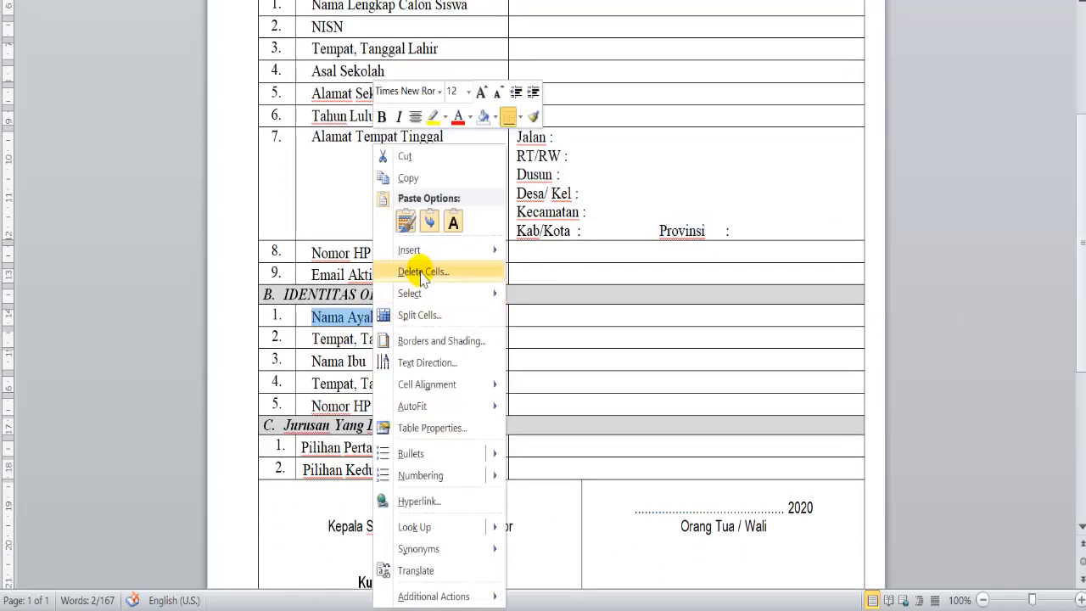
{"action": "left_click", "coordinate": [426, 180]}
{"action": "left_click", "coordinate": [525, 609]}
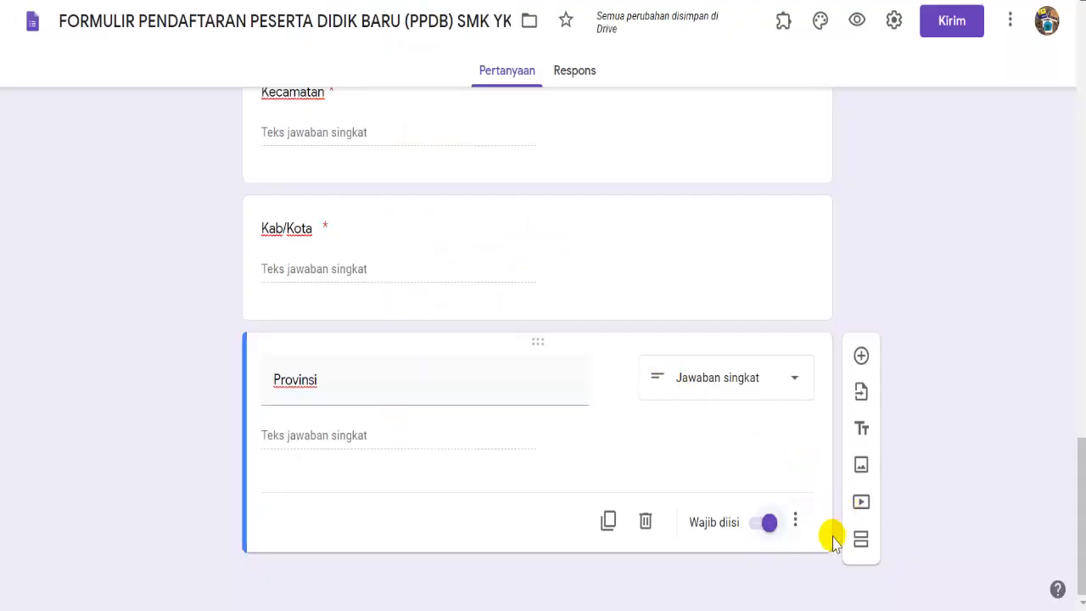
- Add a new section titled 'iDENTITAS ORANG TUA' after Provinsi
{"action": "left_click", "coordinate": [860, 541]}
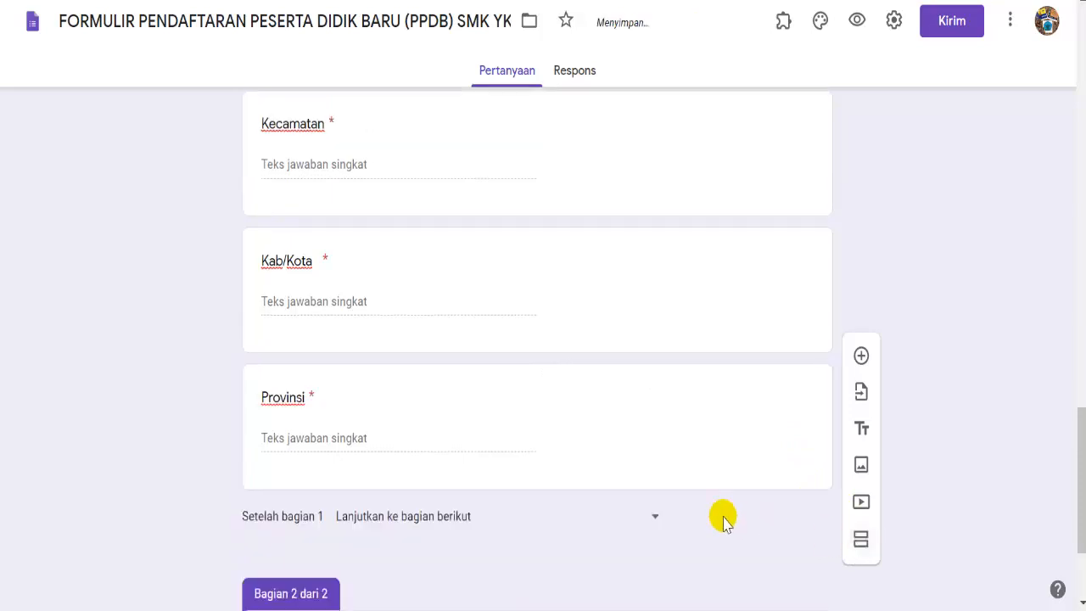
{"action": "scroll", "coordinate": [1080, 475], "scroll_direction": "down", "scroll_amount": 2}
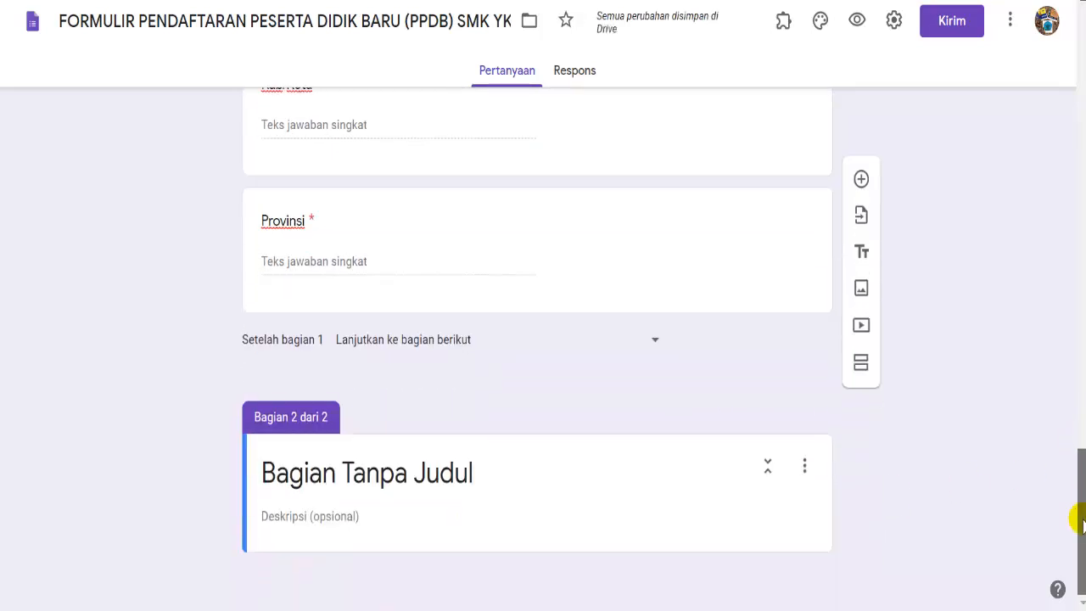
{"action": "left_click", "coordinate": [494, 481]}
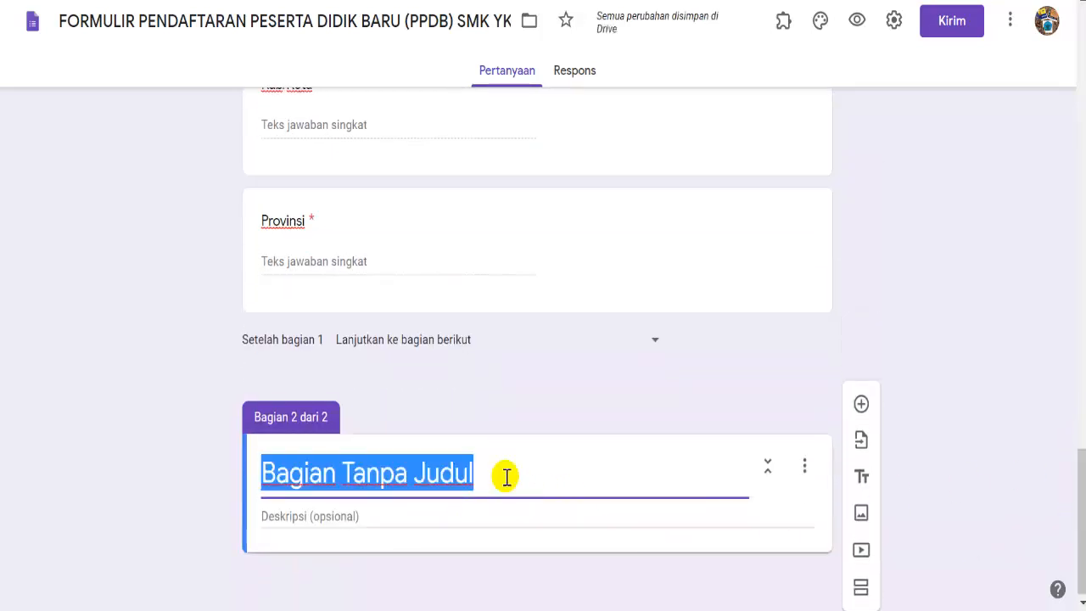
{"action": "type", "text": "iDENTI"}
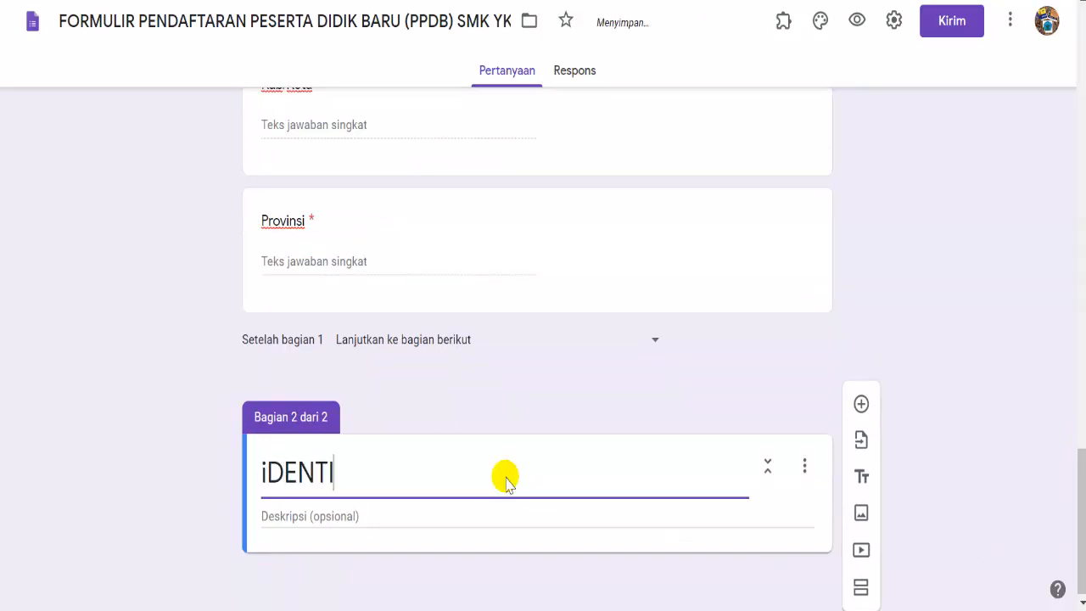
{"action": "type", "text": "TAS ORANG TUA"}
- Add a required 'Nama Ayah' question as the section's first question
{"action": "left_click", "coordinate": [862, 404]}
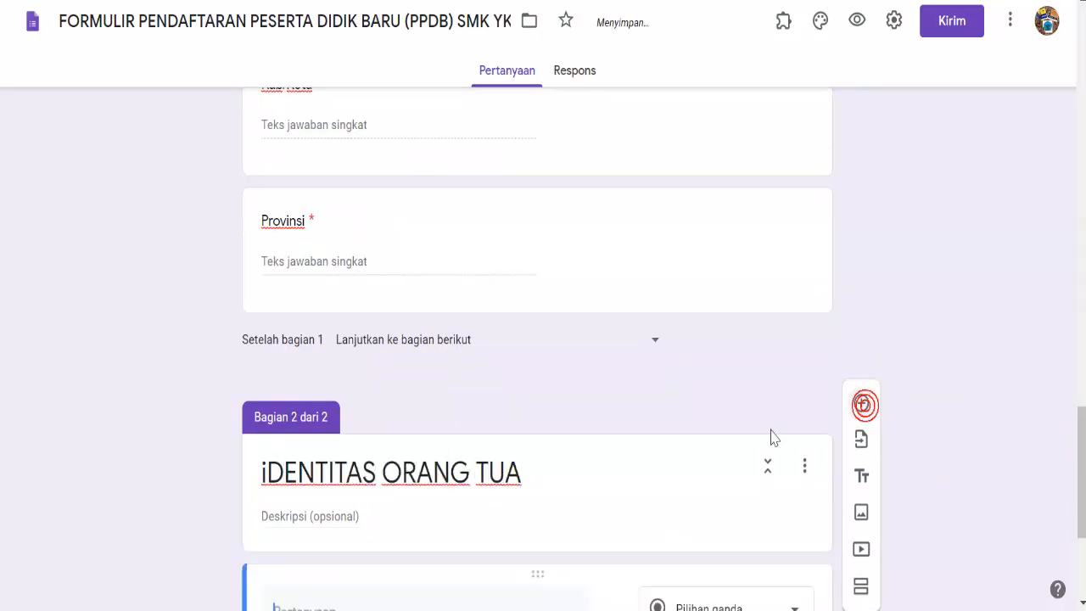
{"action": "scroll", "coordinate": [1076, 485], "scroll_direction": "down", "scroll_amount": 3}
{"action": "right_click", "coordinate": [375, 355]}
{"action": "left_click", "coordinate": [436, 199]}
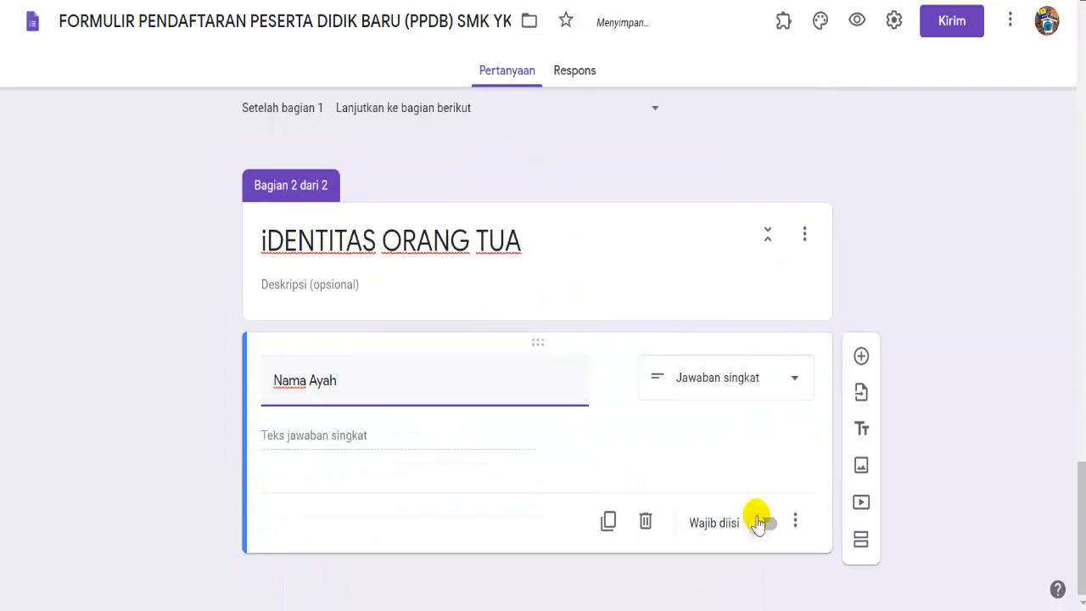
{"action": "left_click", "coordinate": [761, 519]}
{"action": "left_click", "coordinate": [862, 357]}
- Add a required 'Tempat, Tanggal Lahir Ayah' question copied from the Word form
{"action": "left_click", "coordinate": [455, 609]}
{"action": "left_click_drag", "start_coordinate": [313, 341], "coordinate": [467, 341]}
{"action": "right_click", "coordinate": [467, 342]}
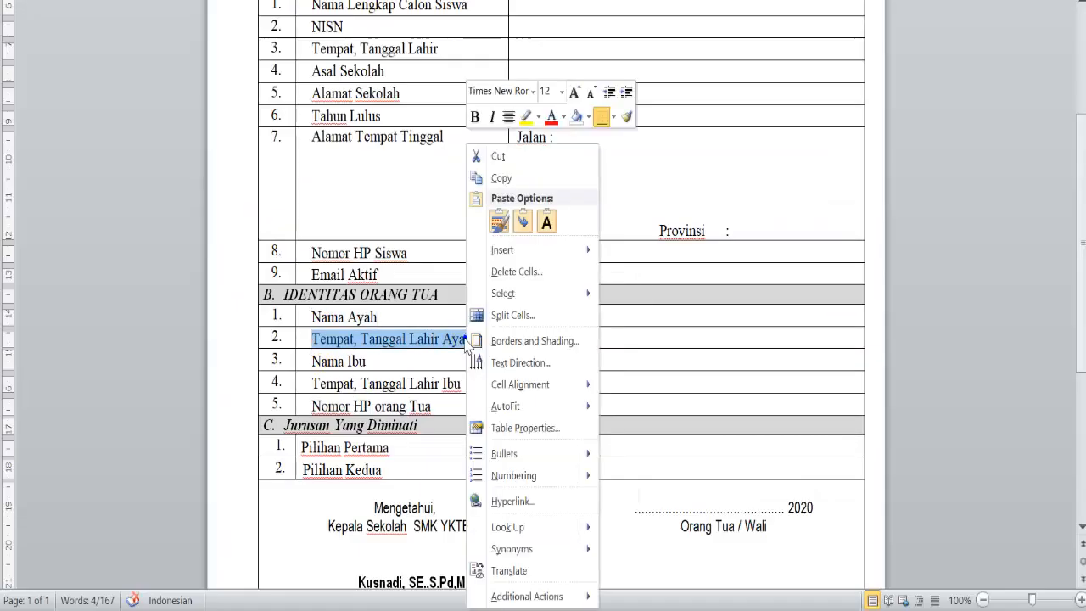
{"action": "left_click", "coordinate": [499, 178]}
{"action": "left_click", "coordinate": [455, 609]}
{"action": "right_click", "coordinate": [372, 500]}
{"action": "left_click", "coordinate": [417, 347]}
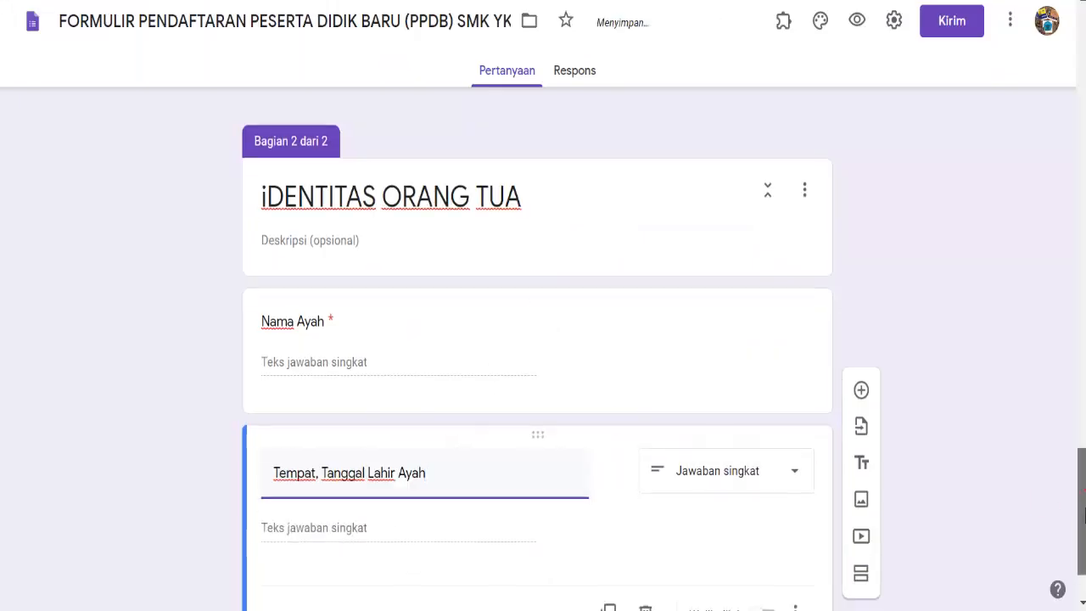
{"action": "left_click", "coordinate": [768, 525]}
{"action": "left_click", "coordinate": [860, 358]}
- Add a required 'Nama Ibu' question
{"action": "left_click", "coordinate": [399, 524]}
{"action": "type", "text": "nA"}
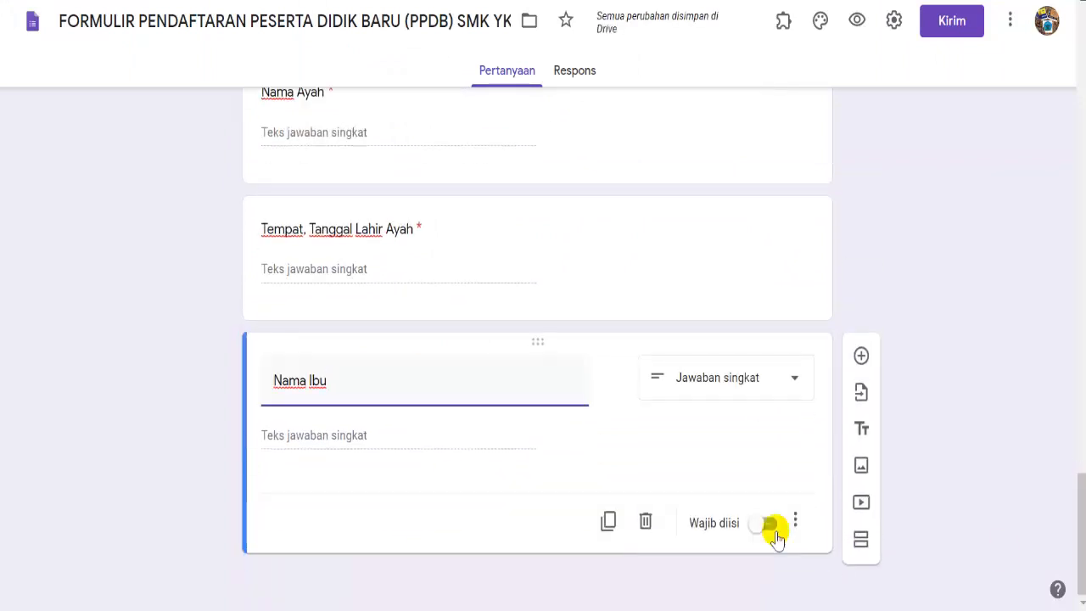
{"action": "left_click", "coordinate": [768, 522]}
{"action": "left_click", "coordinate": [861, 356]}
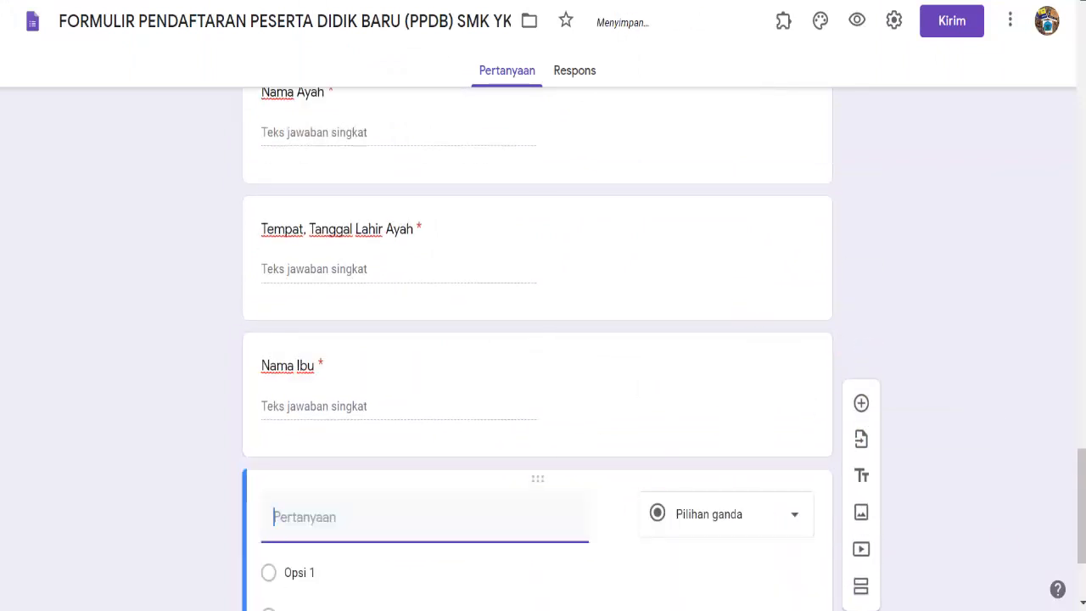
- Add a required 'Tempat, Tanggal Lahir Ibu' question copied from the Word form
{"action": "key", "text": "alt+Tab"}
{"action": "left_click_drag", "start_coordinate": [311, 384], "coordinate": [452, 392]}
{"action": "right_click", "coordinate": [453, 388]}
{"action": "left_click", "coordinate": [475, 0]}
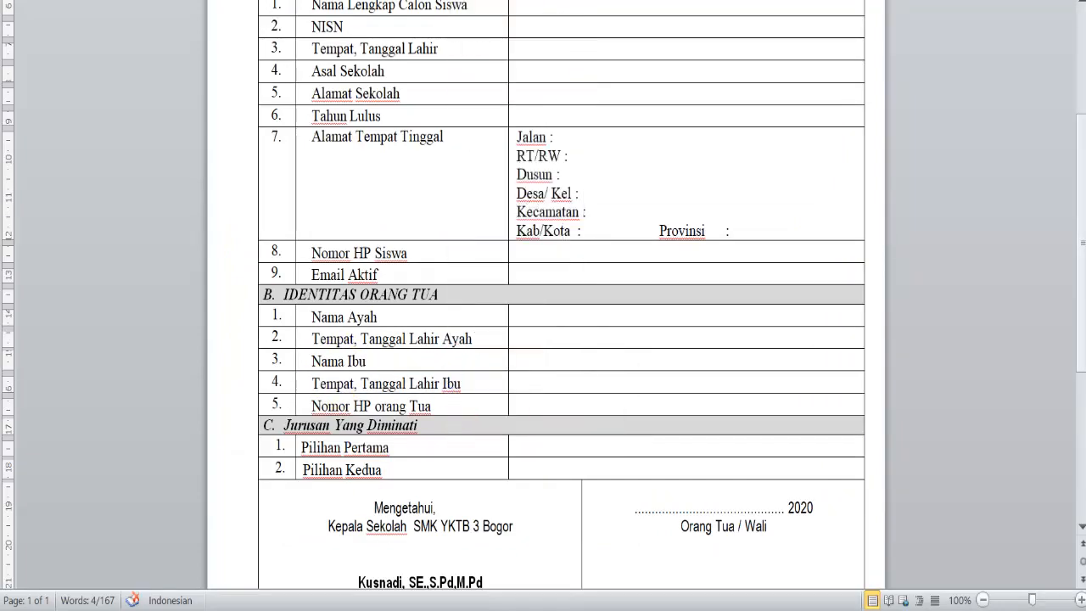
{"action": "key", "text": "alt+Tab"}
{"action": "right_click", "coordinate": [402, 512]}
{"action": "left_click", "coordinate": [441, 355]}
{"action": "left_click", "coordinate": [771, 523]}
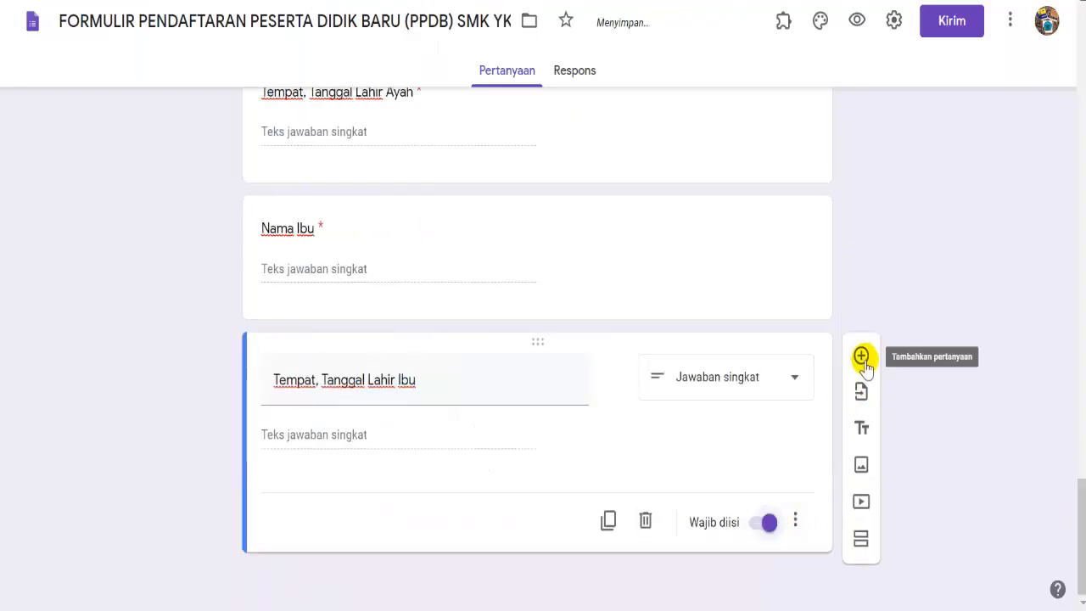
{"action": "left_click", "coordinate": [861, 354]}
- Add a required 'Nomor HP orang Tua' question, then add a third section
{"action": "key", "text": "alt+Tab"}
{"action": "left_click_drag", "start_coordinate": [314, 405], "coordinate": [431, 407]}
{"action": "right_click", "coordinate": [418, 407]}
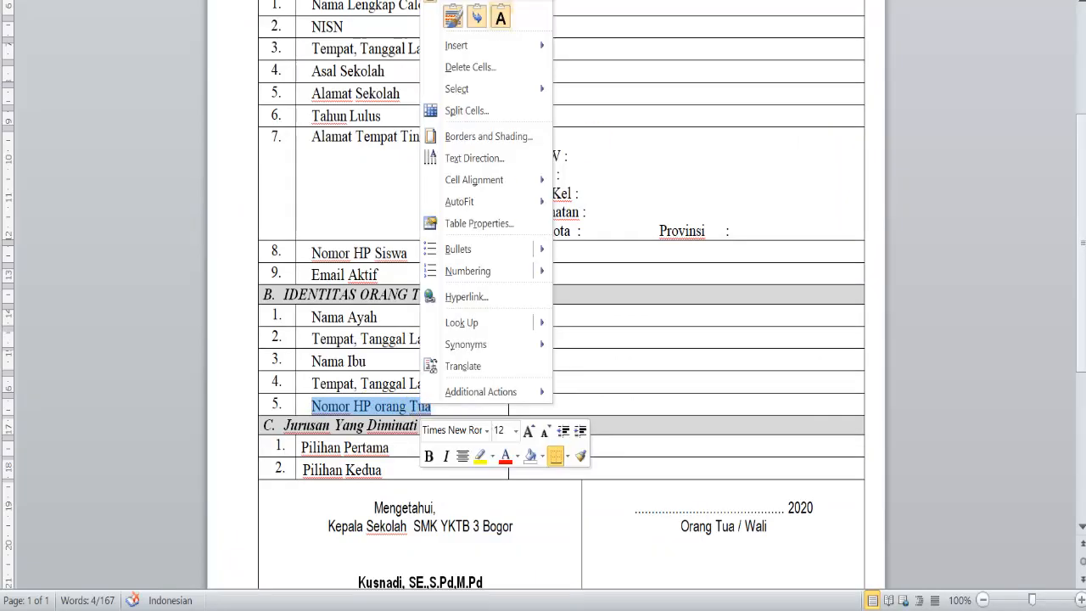
{"action": "left_click", "coordinate": [475, 2]}
{"action": "key", "text": "alt+Tab"}
{"action": "right_click", "coordinate": [409, 518]}
{"action": "left_click", "coordinate": [454, 392]}
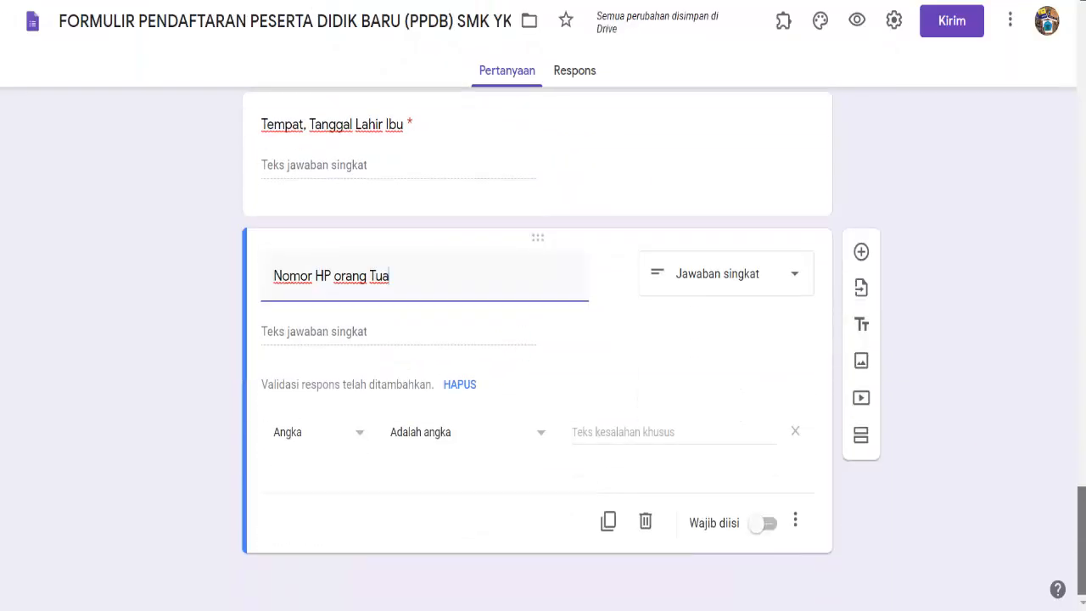
{"action": "left_click", "coordinate": [769, 523]}
{"action": "left_click", "coordinate": [405, 597]}
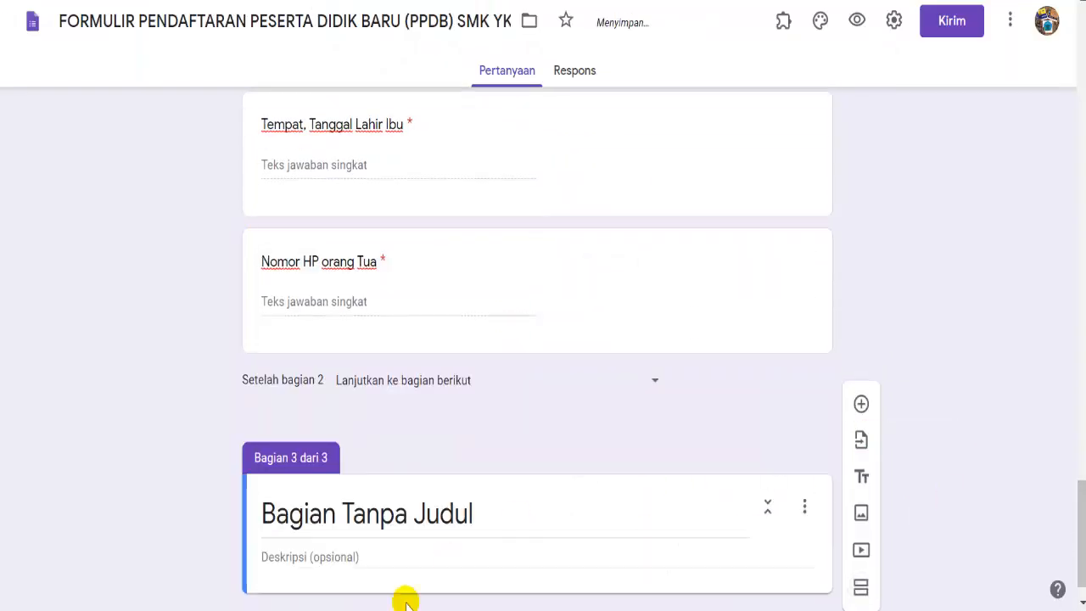
- Title the new section 'C. Jurusan Yang Diminati', copied from the Word form
{"action": "key", "text": "alt+Tab"}
{"action": "left_click_drag", "start_coordinate": [285, 424], "coordinate": [394, 433]}
{"action": "right_click", "coordinate": [392, 428]}
{"action": "left_click", "coordinate": [425, 24]}
{"action": "key", "text": "alt+Tab"}
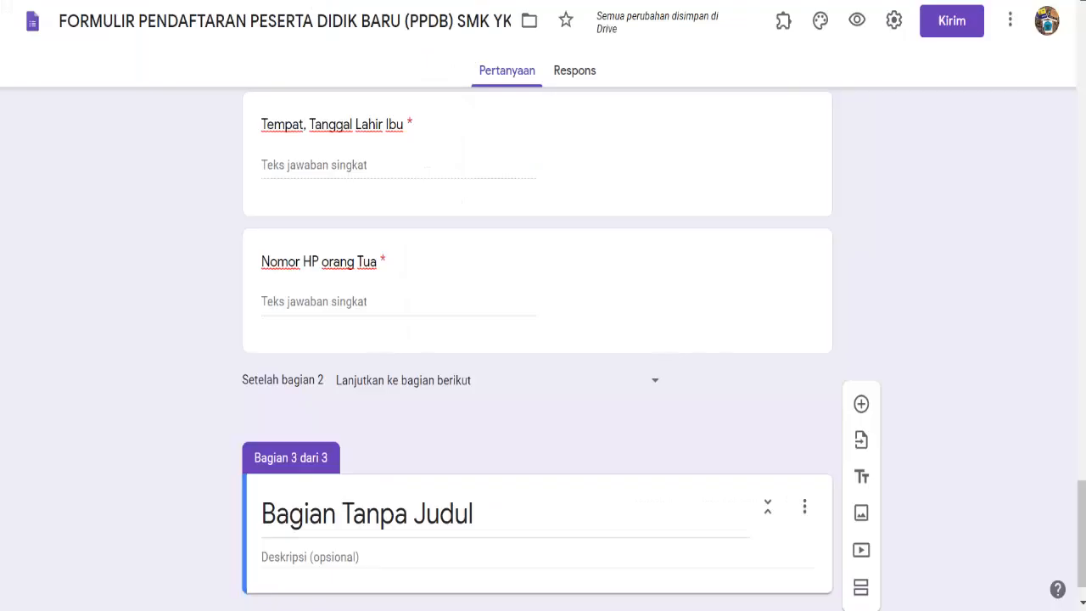
{"action": "left_click", "coordinate": [357, 513]}
{"action": "right_click", "coordinate": [354, 512]}
{"action": "left_click", "coordinate": [393, 291]}
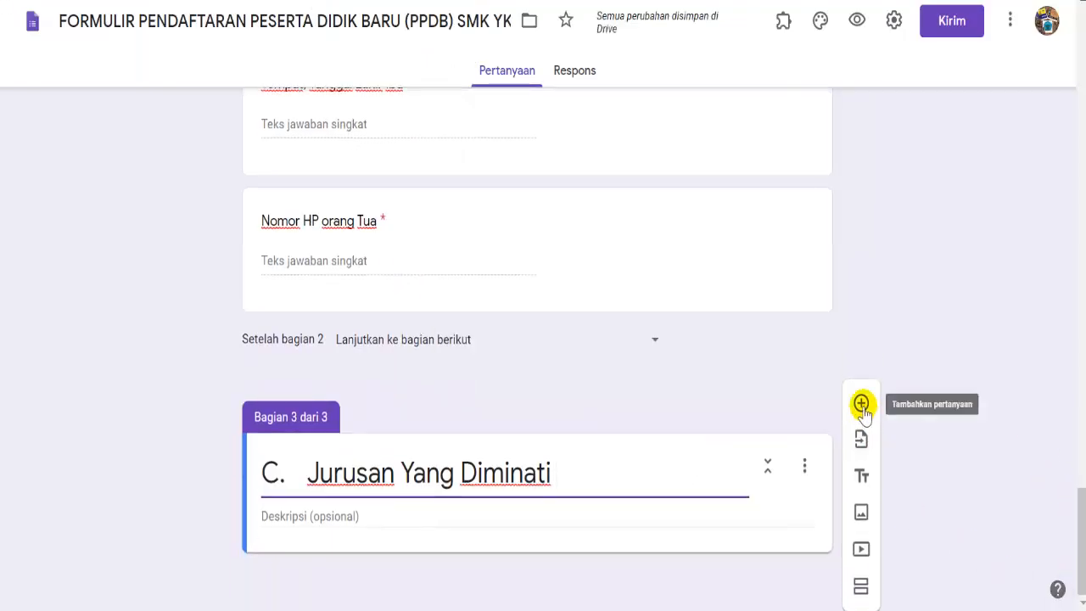
- Add a drop-down question titled 'Pilihan Pertama', pasted from the Word form
{"action": "left_click", "coordinate": [861, 403]}
{"action": "key", "text": "alt+Tab"}
{"action": "left_click_drag", "start_coordinate": [411, 451], "coordinate": [305, 451]}
{"action": "right_click", "coordinate": [311, 453]}
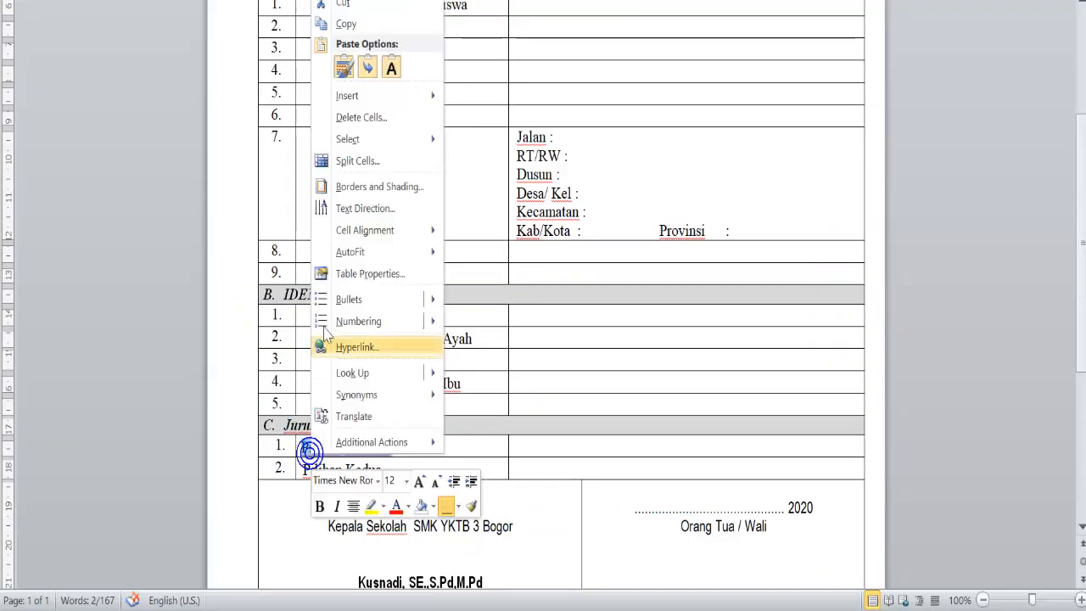
{"action": "left_click", "coordinate": [344, 24]}
{"action": "key", "text": "alt+Tab"}
{"action": "right_click", "coordinate": [347, 353]}
{"action": "left_click", "coordinate": [381, 189]}
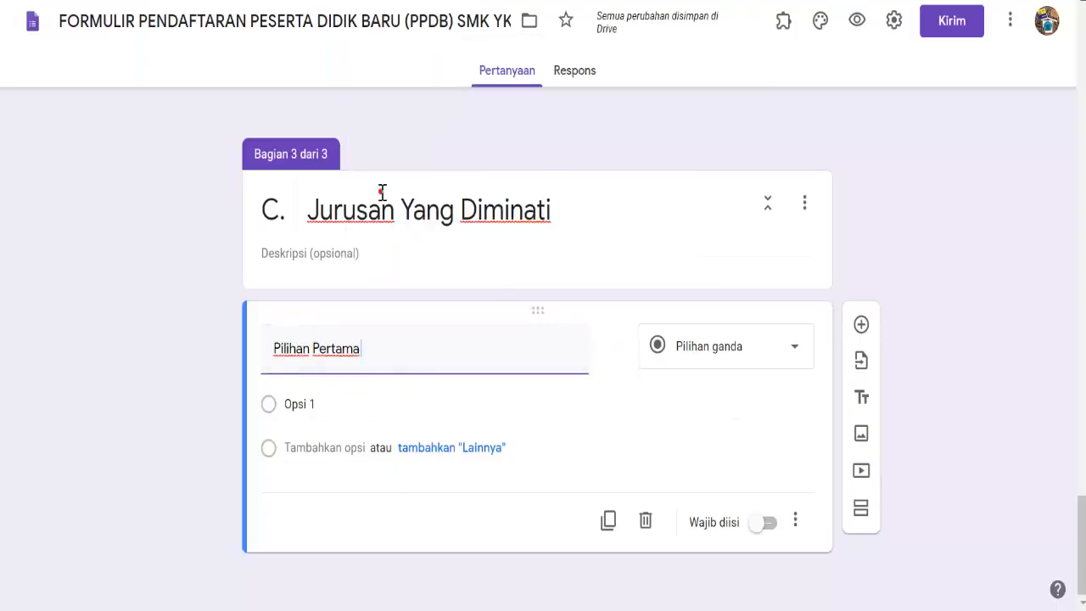
{"action": "left_click", "coordinate": [797, 356]}
{"action": "left_click", "coordinate": [692, 253]}
- Give it options Bisnis Daring Dan Pemasaran (BDP), Otomatisasi tata Kelola Perkantoran (OTKP), Rekayasa Perangkat Lunak (RPL)
{"action": "left_click", "coordinate": [306, 403]}
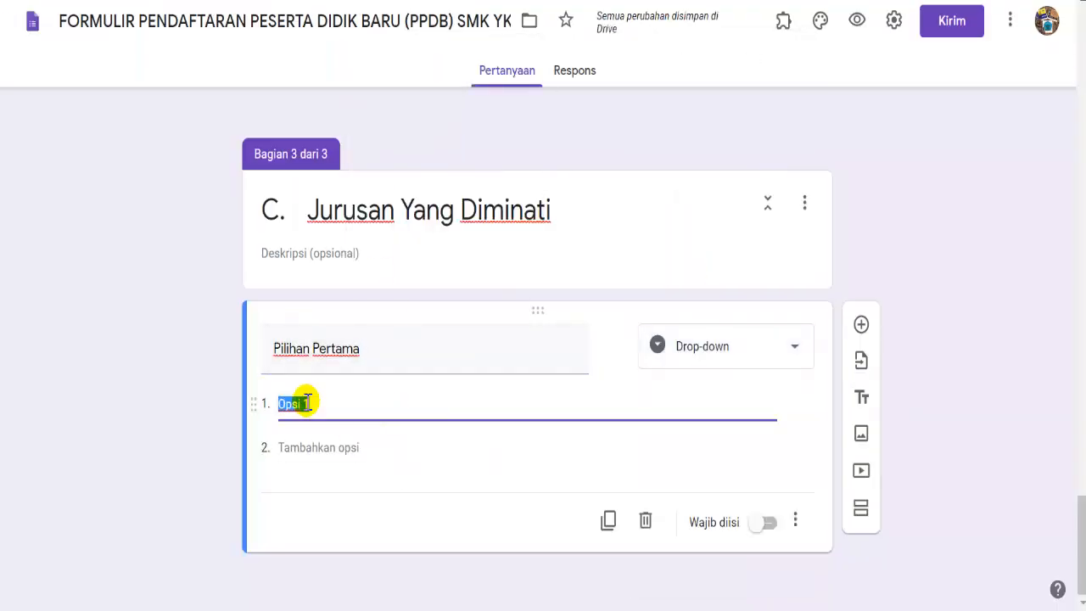
{"action": "type", "text": "Bisnis"}
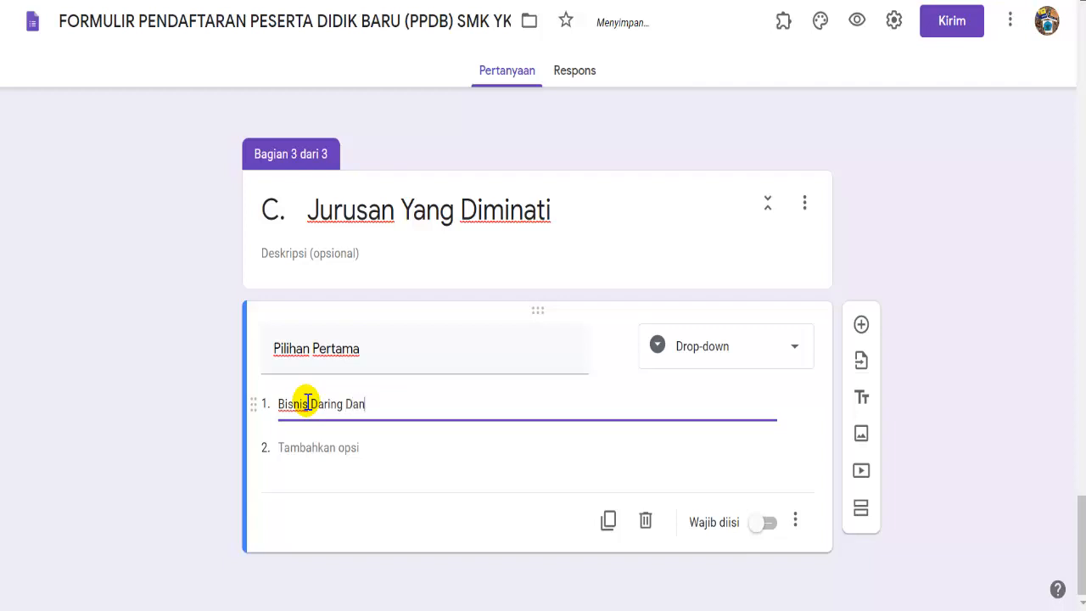
{"action": "type", "text": " Daring Dan Pemasaran (BDP)"}
{"action": "key", "text": "Return"}
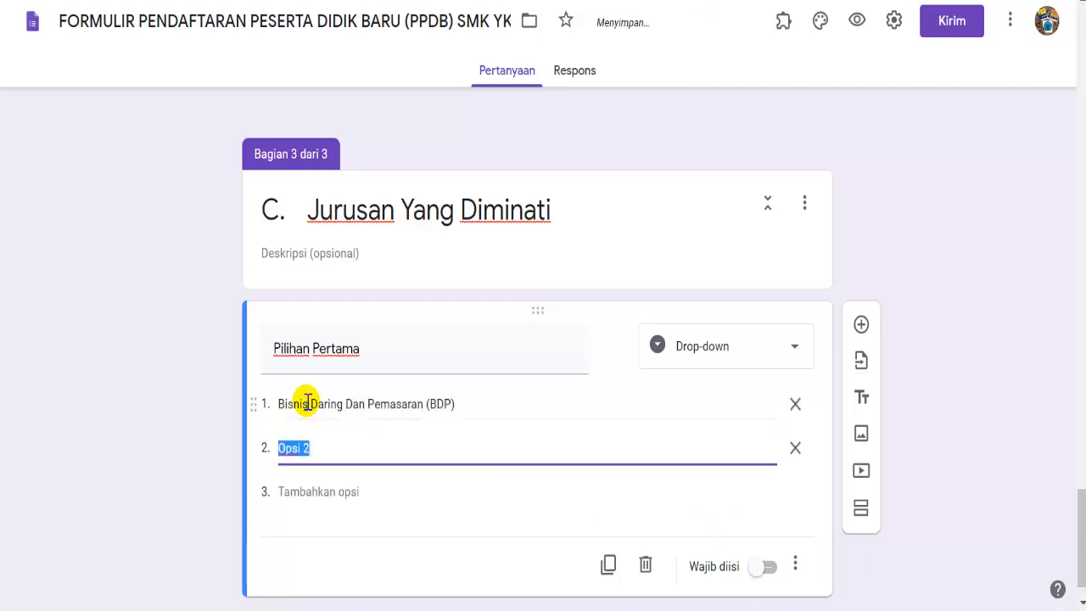
{"action": "type", "text": "Otomatisa"}
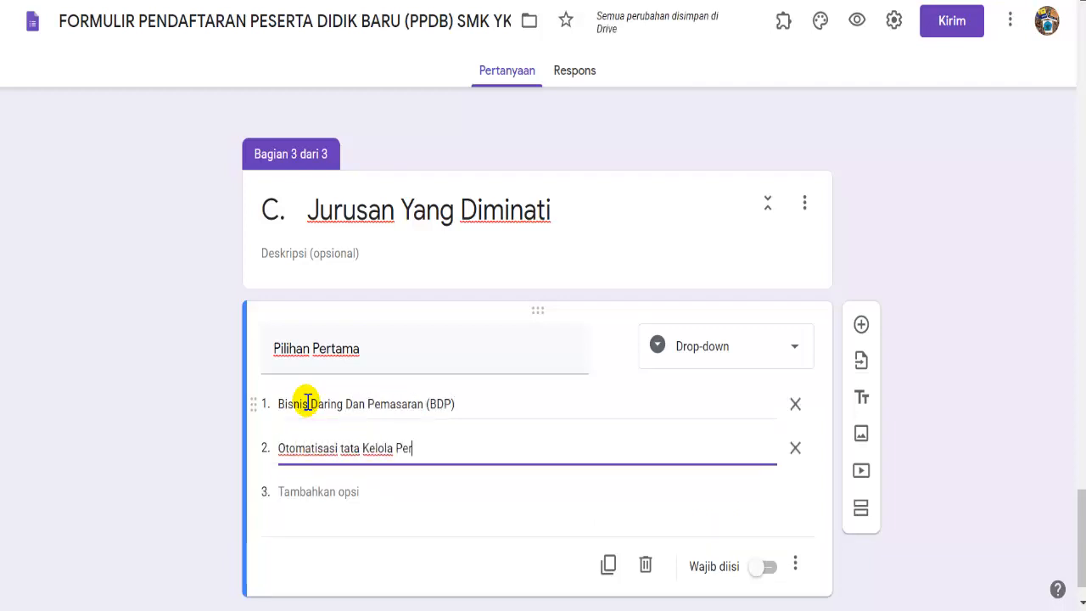
{"action": "type", "text": "si tata Kelola Perkantoran (OTKP"}
{"action": "key", "text": "Return"}
{"action": "type", "text": "Reka"}
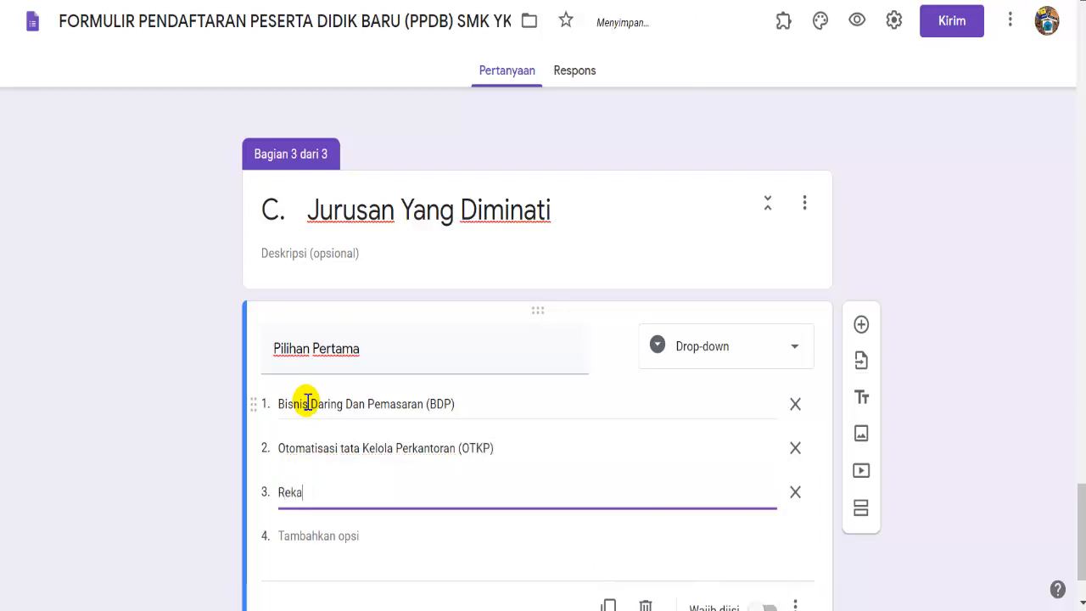
{"action": "type", "text": "yasa Perangkat Lunak (RPL"}
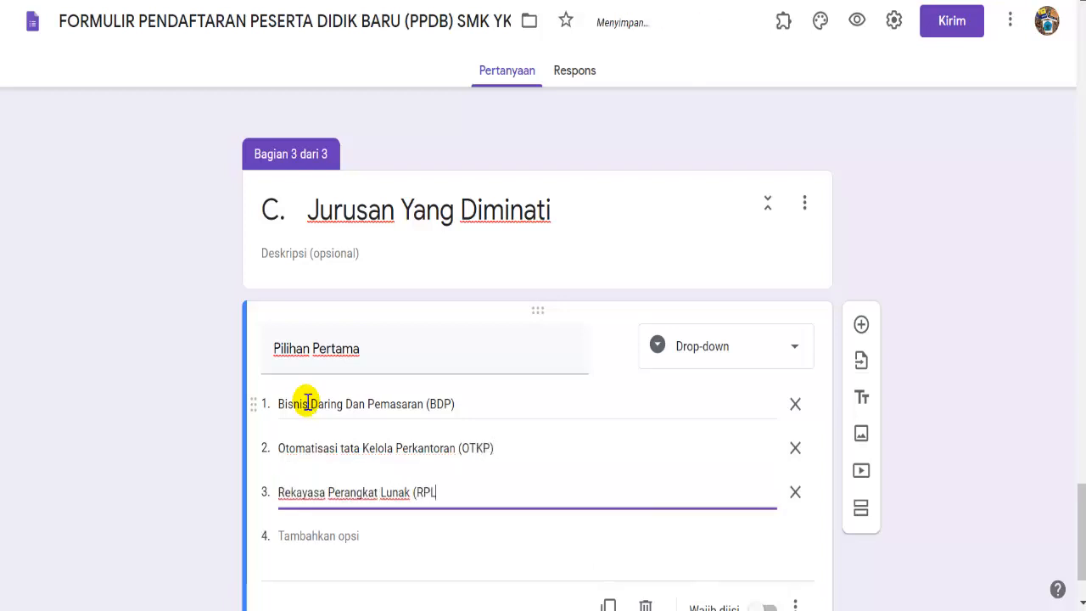
{"action": "type", "text": ")"}
- Make Pilihan Pertama required and duplicate it for Pilihan Kedua
{"action": "scroll", "coordinate": [781, 533], "scroll_direction": "down", "scroll_amount": 1}
{"action": "left_click", "coordinate": [769, 523]}
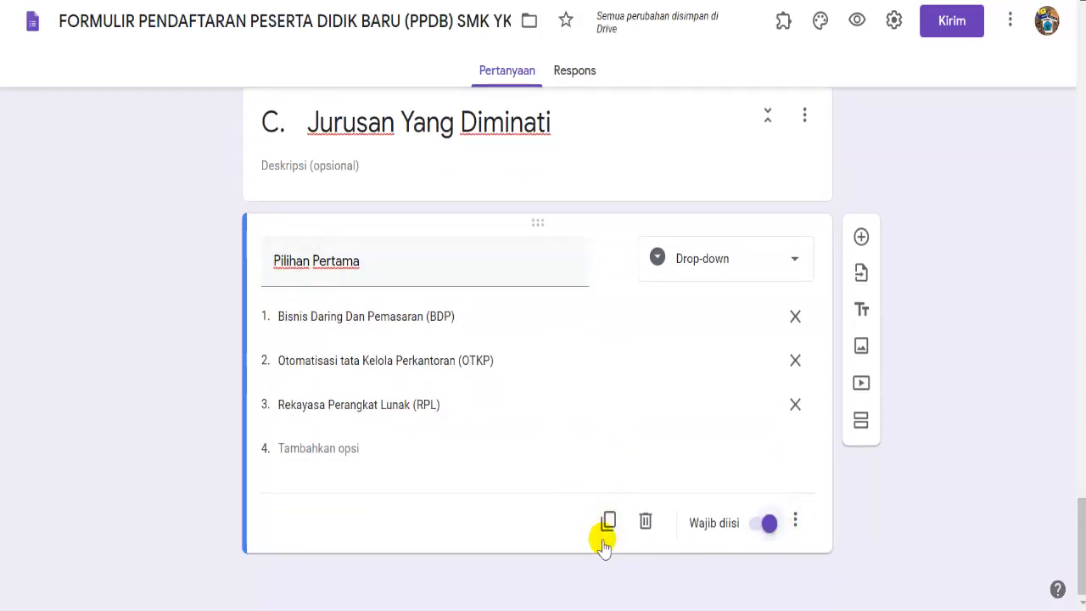
{"action": "left_click", "coordinate": [608, 521]}
{"action": "left_click_drag", "start_coordinate": [310, 480], "coordinate": [371, 479]}
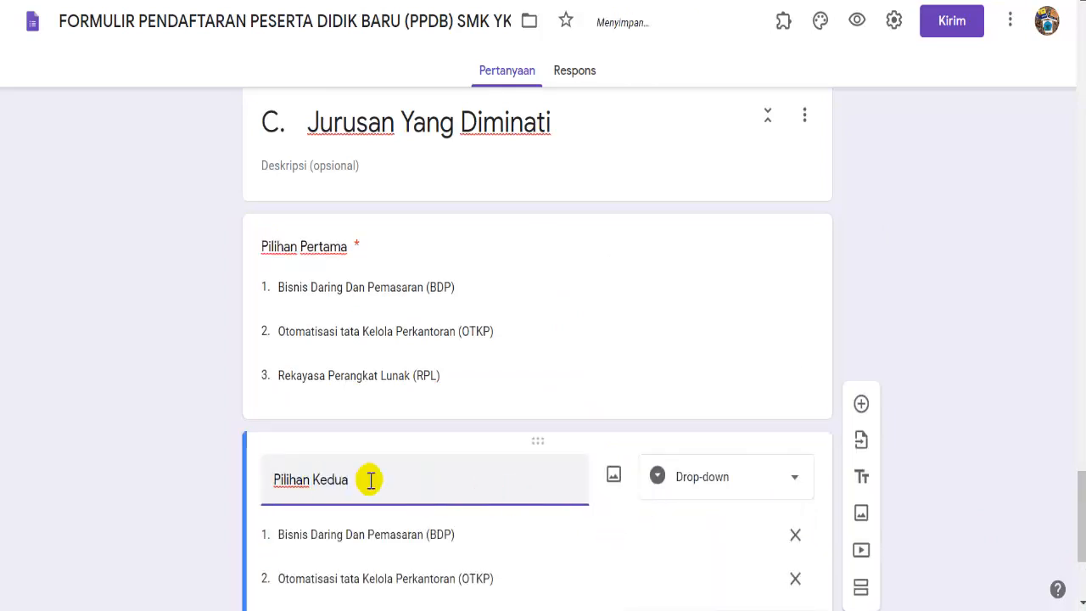
{"action": "left_click_drag", "start_coordinate": [1079, 482], "coordinate": [1079, 21]}
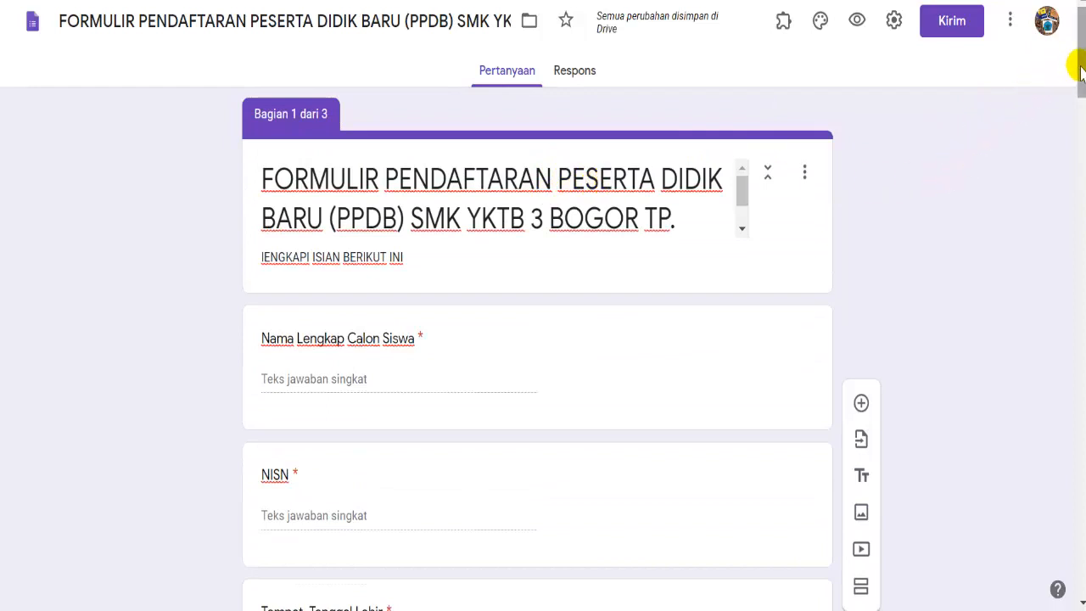
- Scroll back up through the finished three-section form
{"action": "left_click_drag", "start_coordinate": [1081, 72], "coordinate": [1047, 138]}
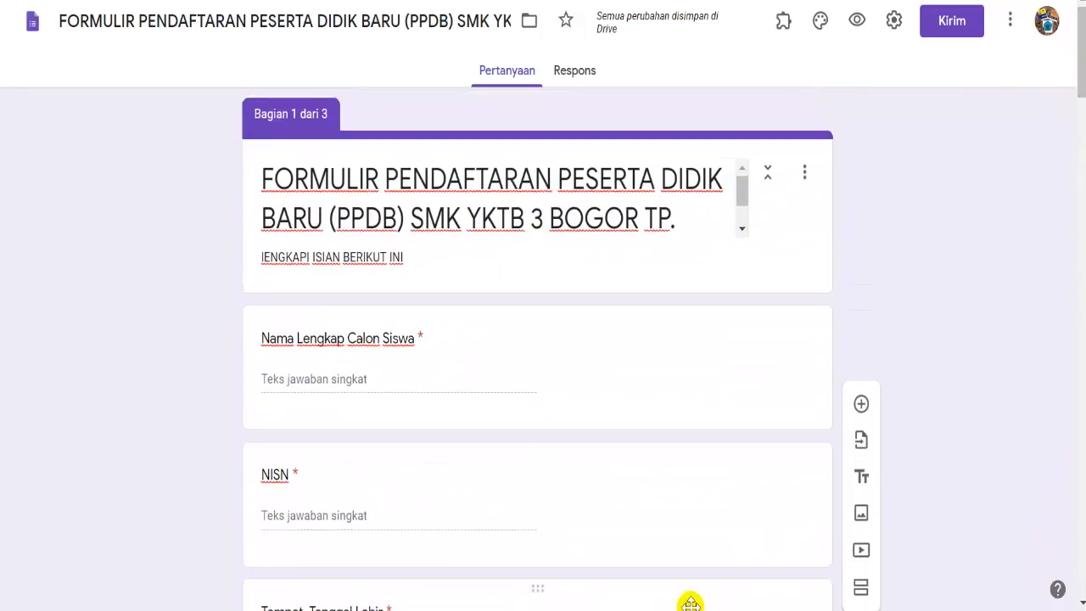
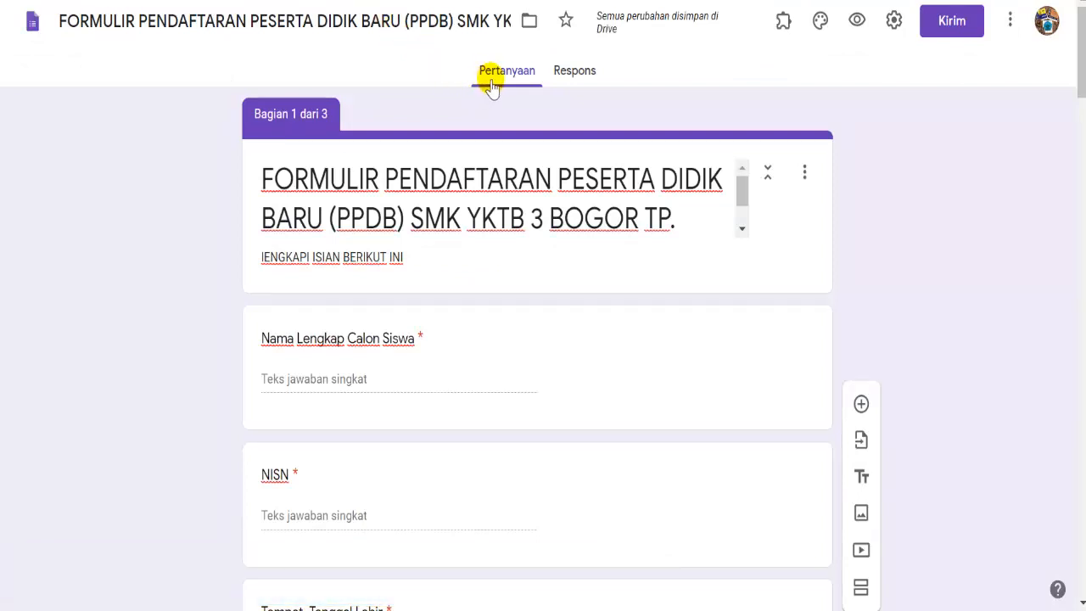
- Create a new spreadsheet to collect the form's responses from the Respons tab
{"action": "left_click", "coordinate": [567, 76]}
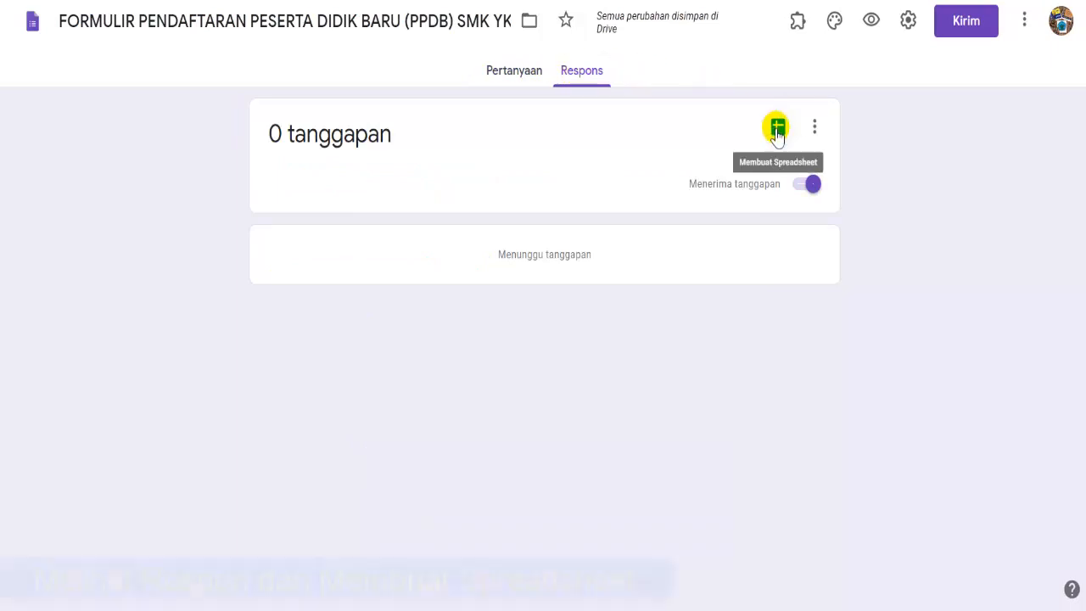
{"action": "left_click", "coordinate": [777, 132]}
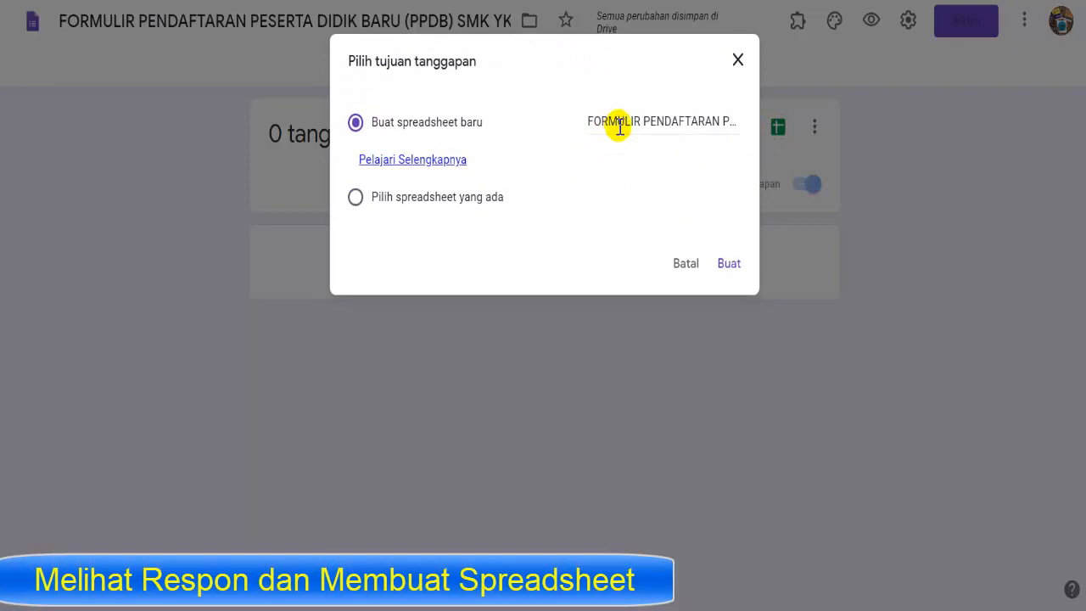
{"action": "left_click", "coordinate": [728, 264]}
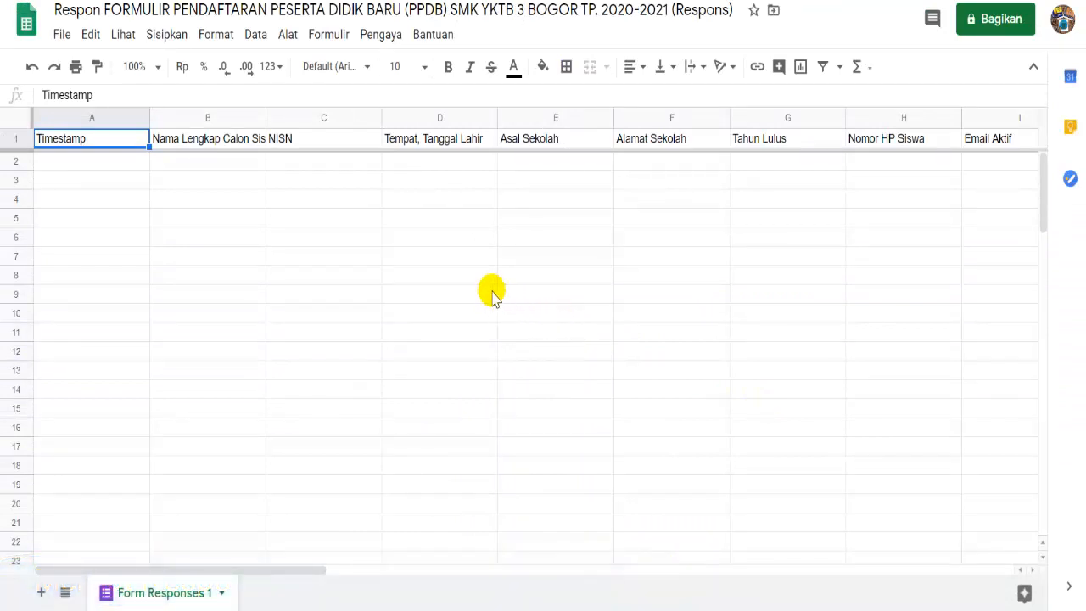
- Confirm in Dapatkan add-on that Autocrat is installed, then return to the Pengaya menu
{"action": "left_click", "coordinate": [387, 35]}
{"action": "mouse_move", "coordinate": [403, 123]}
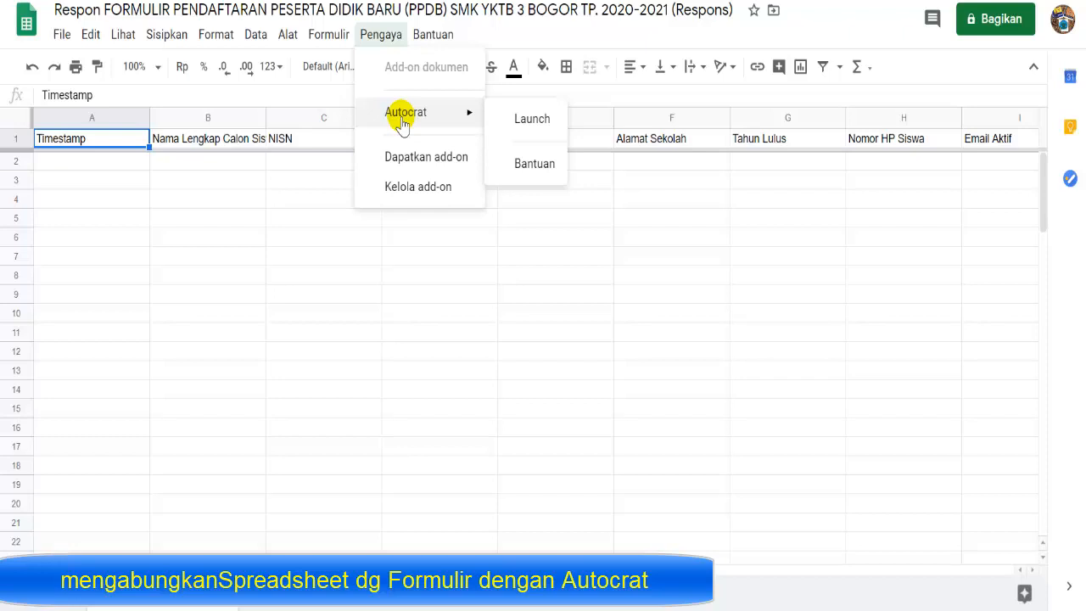
{"action": "left_click", "coordinate": [410, 158]}
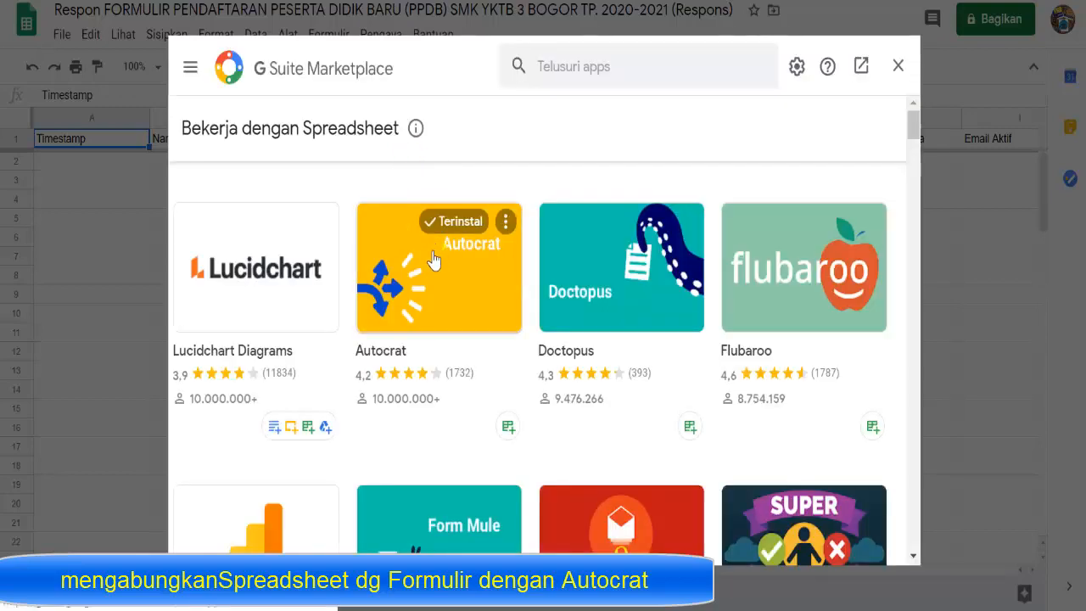
{"action": "left_click", "coordinate": [898, 65]}
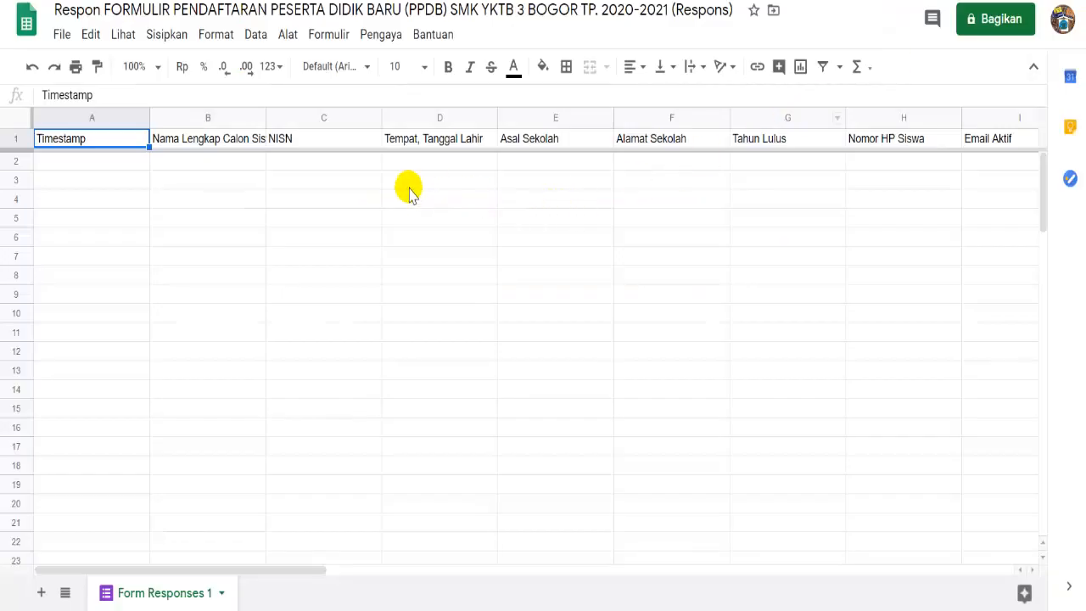
{"action": "left_click", "coordinate": [381, 42]}
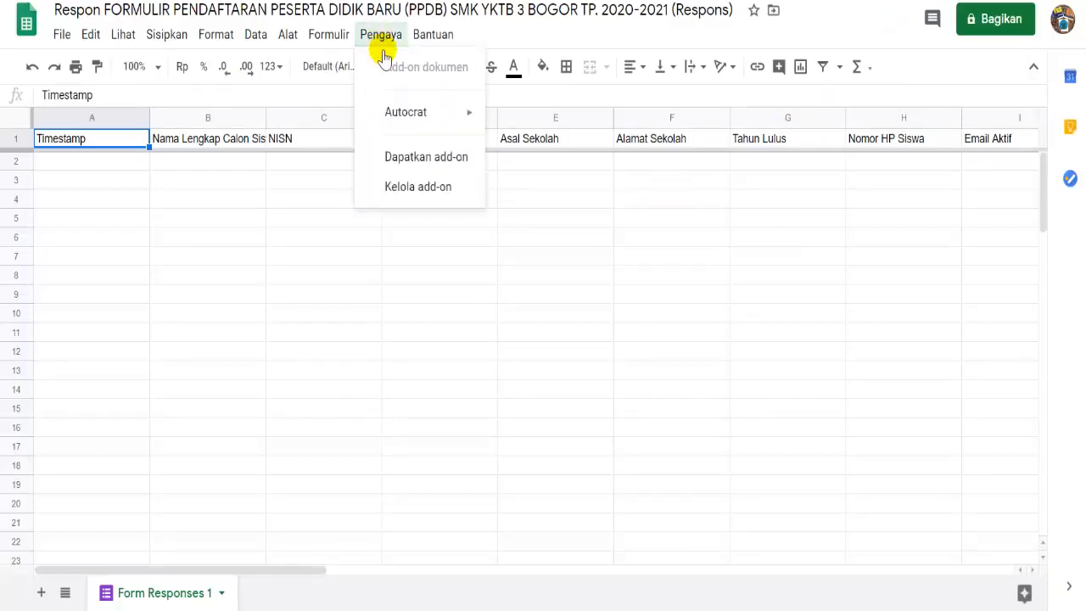
- Launch Autocrat and create a new job named 'PPDB SMK YKTB 3 BOGOR'
{"action": "mouse_move", "coordinate": [404, 121]}
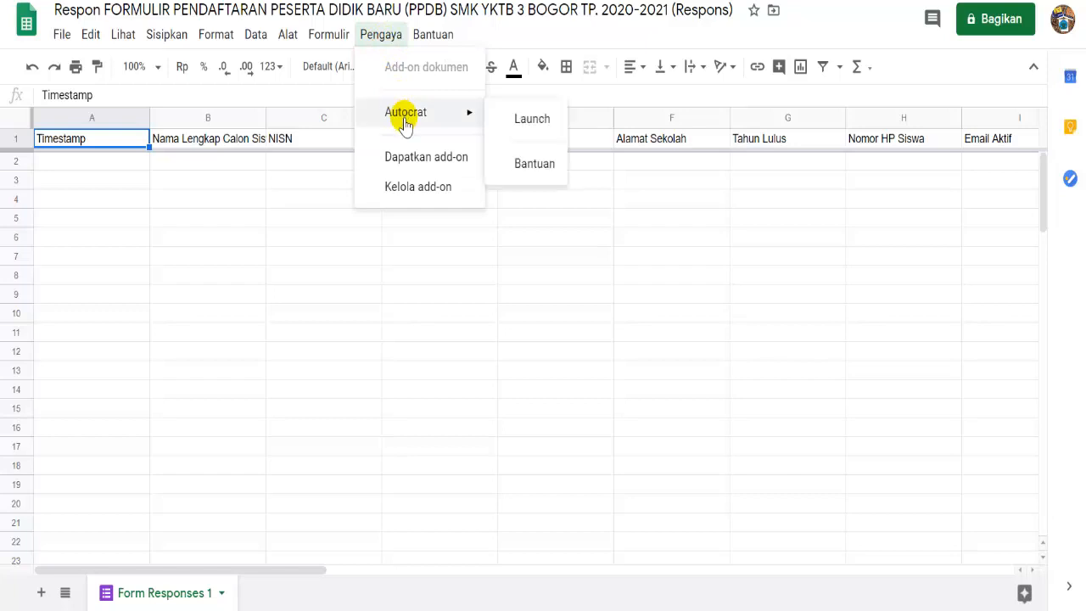
{"action": "left_click", "coordinate": [521, 129]}
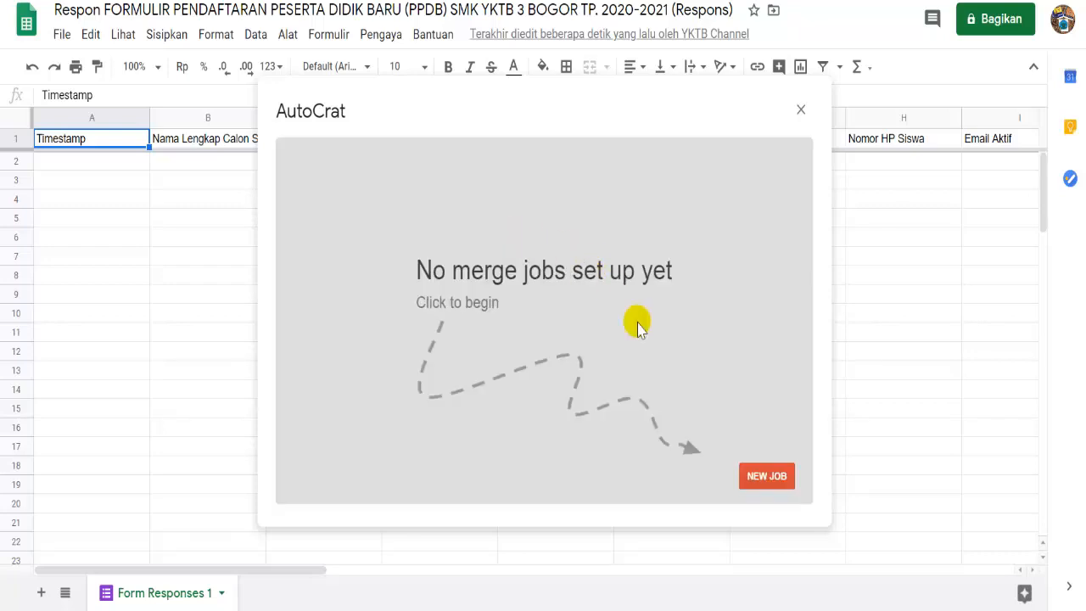
{"action": "left_click", "coordinate": [758, 478]}
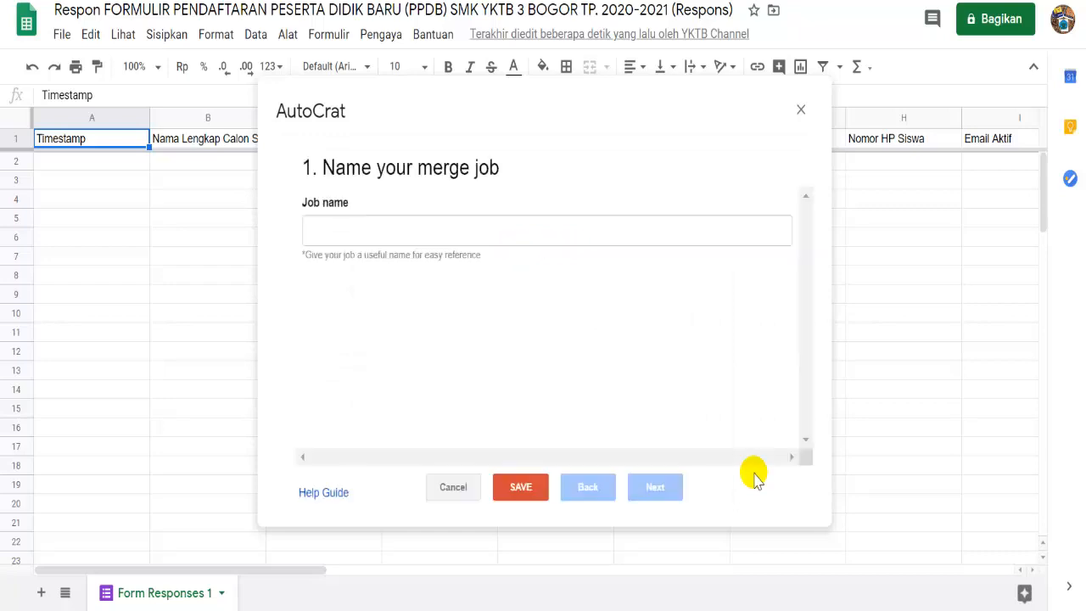
{"action": "left_click", "coordinate": [478, 231]}
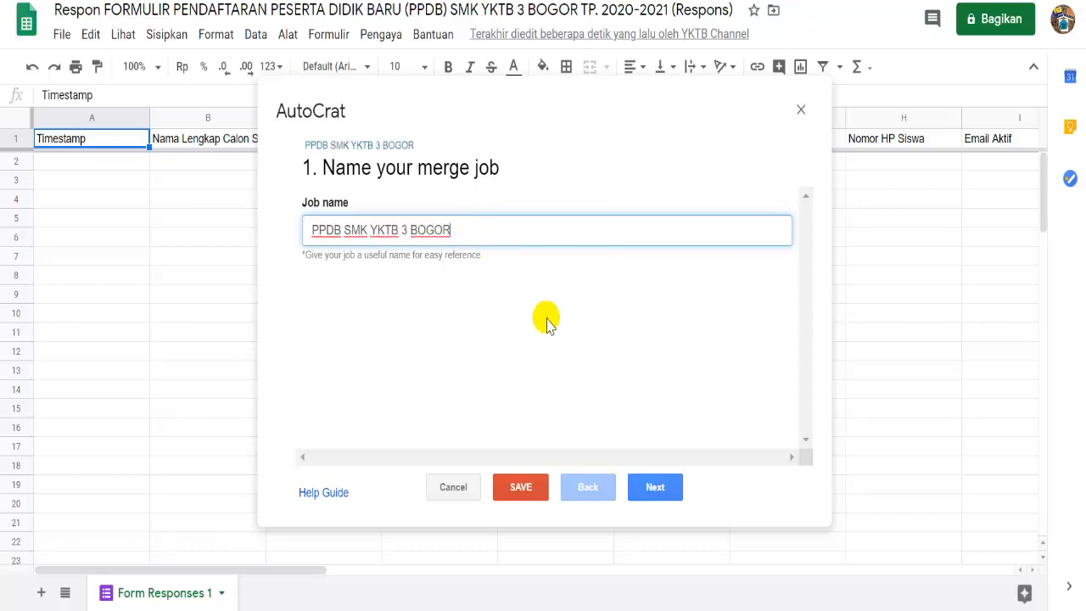
{"action": "left_click", "coordinate": [660, 489]}
{"action": "left_click", "coordinate": [662, 489]}
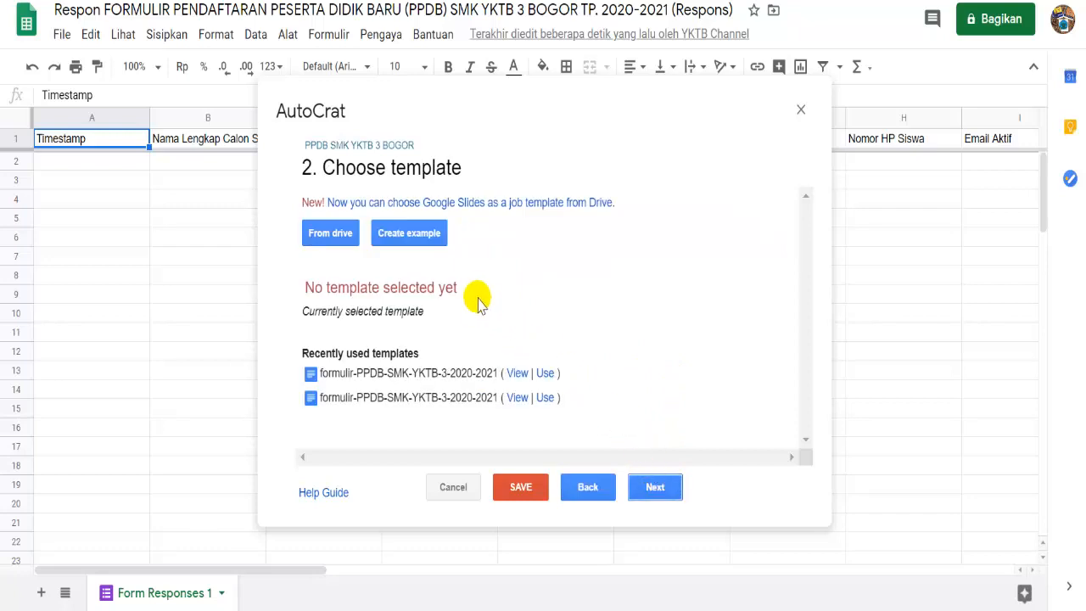
- Choose the Drive document 'FORMULIR PPDB SMK YKTB 3 BOGOR 20-21' as the job's template
{"action": "left_click", "coordinate": [335, 237]}
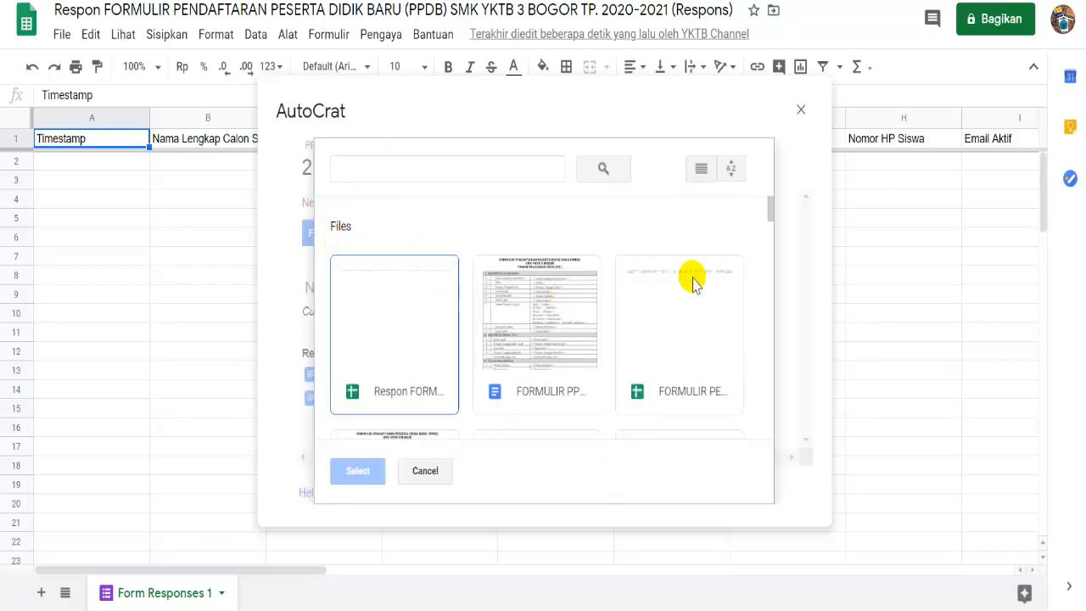
{"action": "mouse_move", "coordinate": [770, 216]}
{"action": "left_mouse_down"}
{"action": "mouse_move", "coordinate": [770, 248]}
{"action": "mouse_move", "coordinate": [770, 216]}
{"action": "left_mouse_up"}
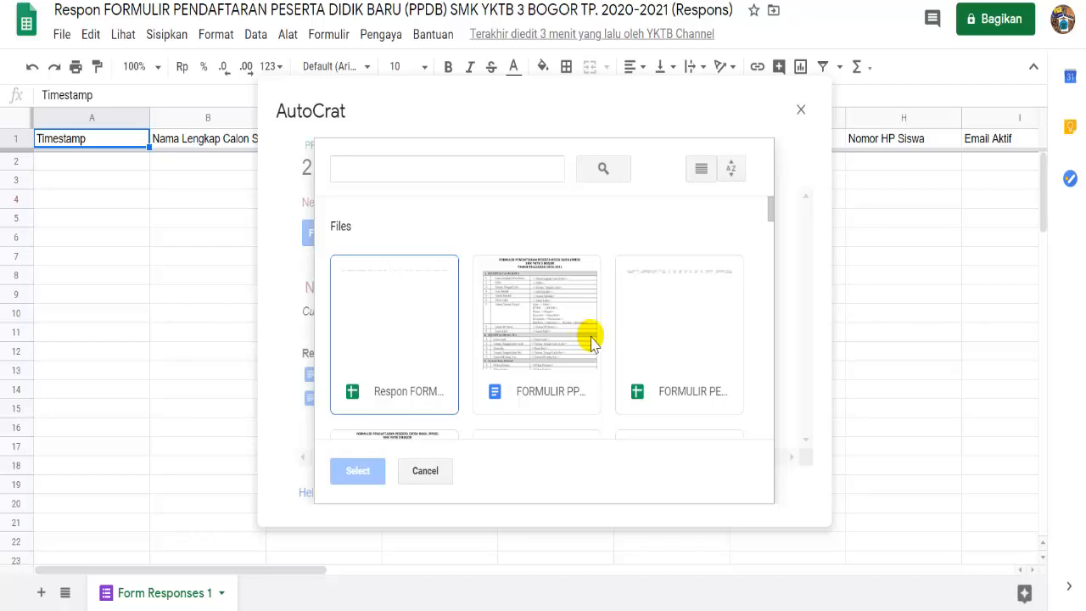
{"action": "left_click", "coordinate": [557, 358]}
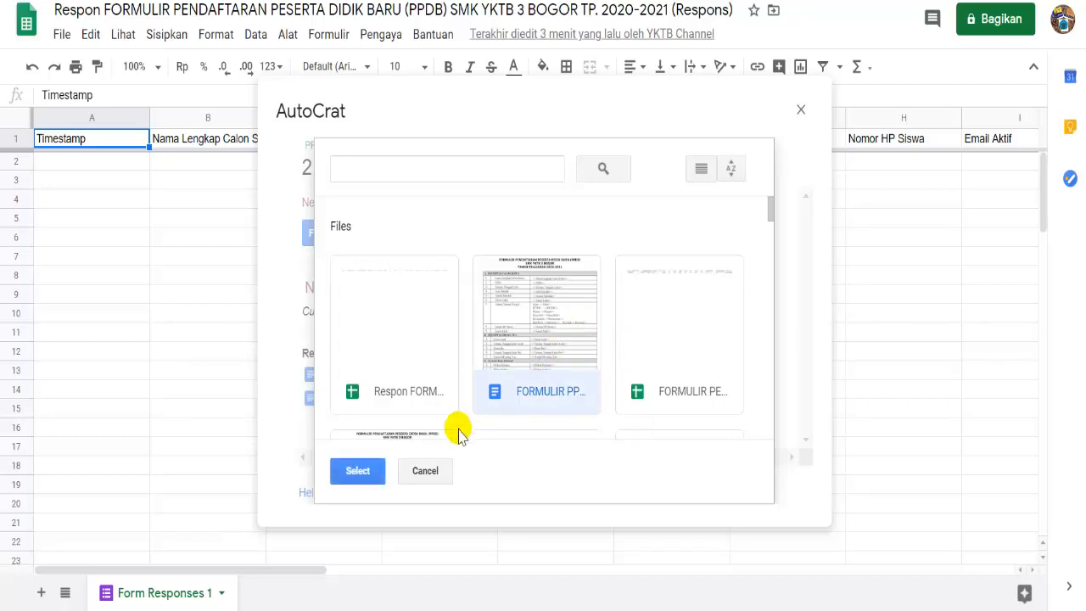
{"action": "left_click", "coordinate": [360, 475]}
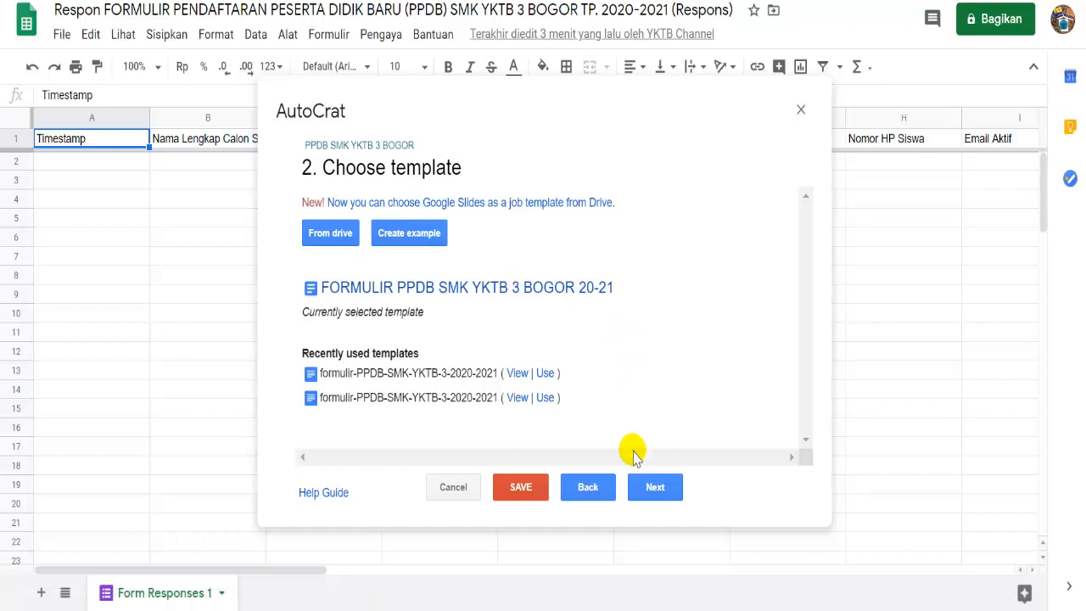
- Map the RT/RW, Desa/Kel and kab/kota tags to their matching columns
{"action": "left_click", "coordinate": [651, 487]}
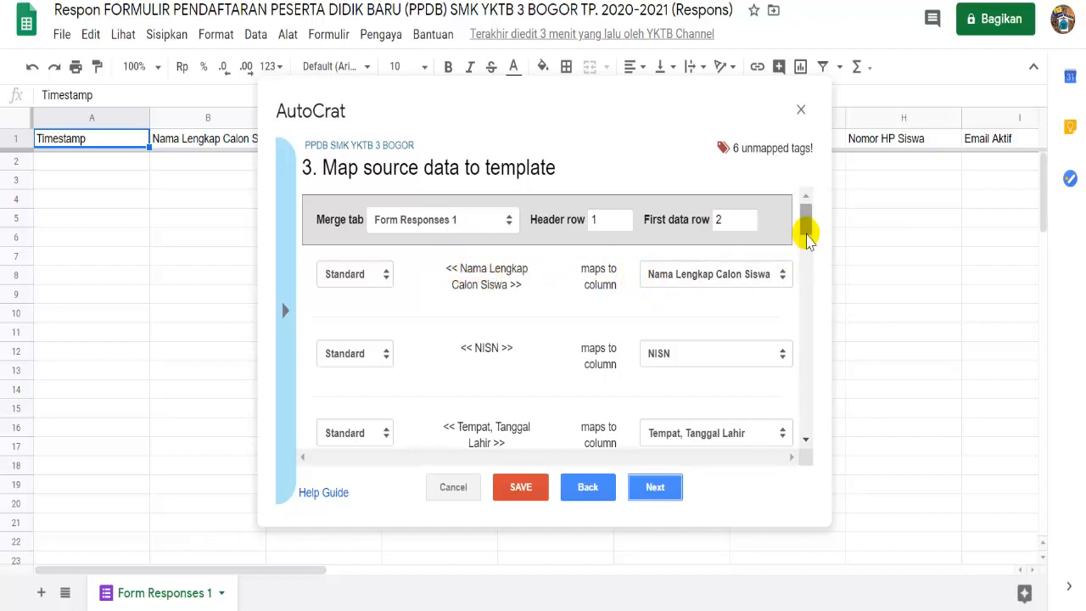
{"action": "left_click_drag", "start_coordinate": [807, 233], "coordinate": [808, 240]}
{"action": "scroll", "coordinate": [809, 240], "scroll_direction": "down", "scroll_amount": 2}
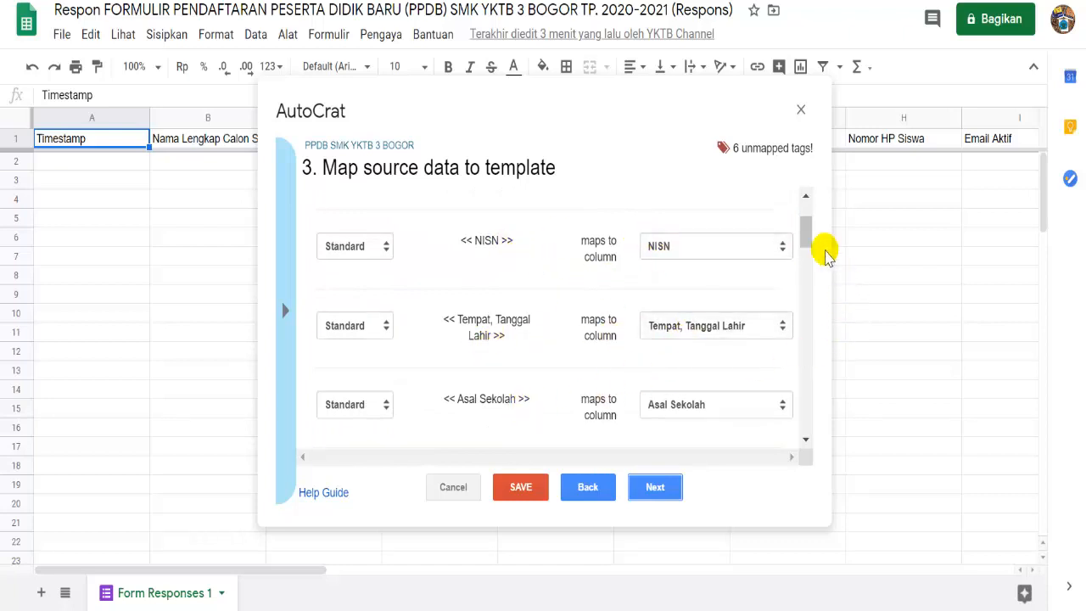
{"action": "left_click_drag", "start_coordinate": [807, 242], "coordinate": [805, 273]}
{"action": "left_click", "coordinate": [723, 335]}
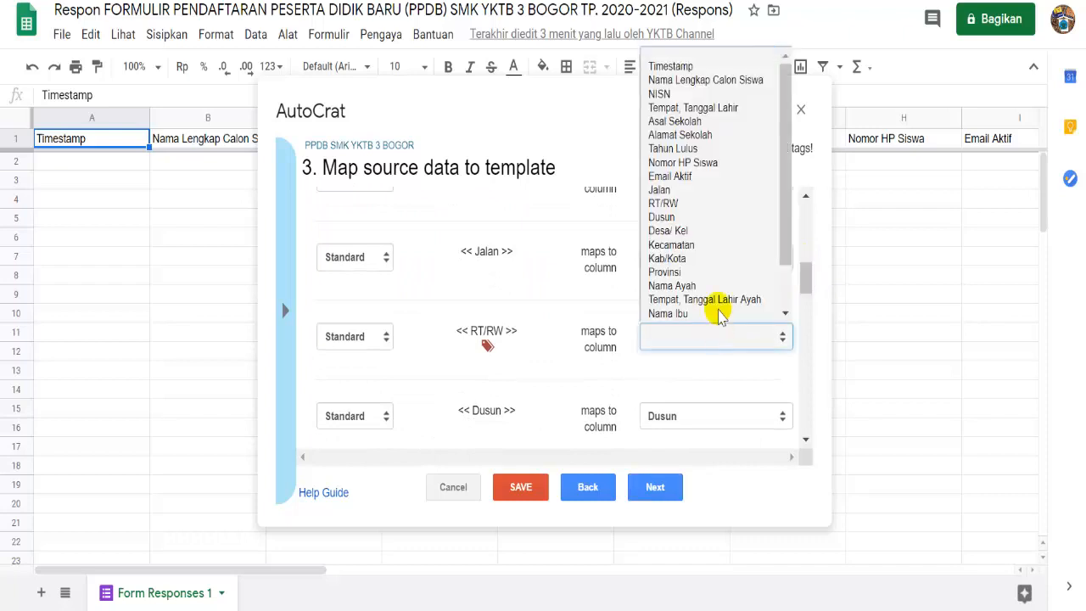
{"action": "scroll", "coordinate": [713, 272], "scroll_direction": "down", "scroll_amount": 1}
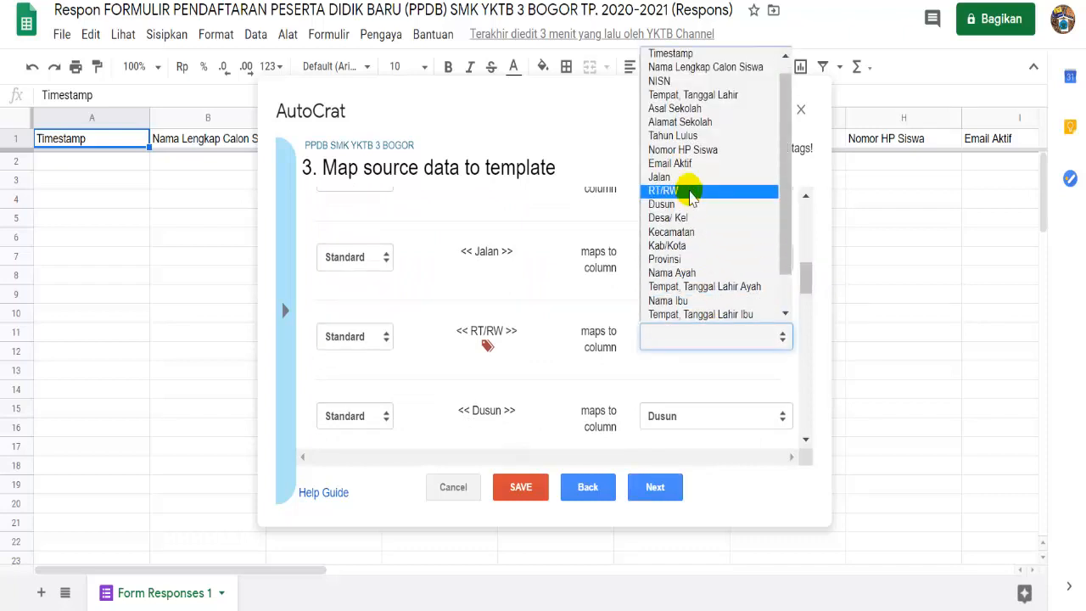
{"action": "left_click", "coordinate": [691, 195]}
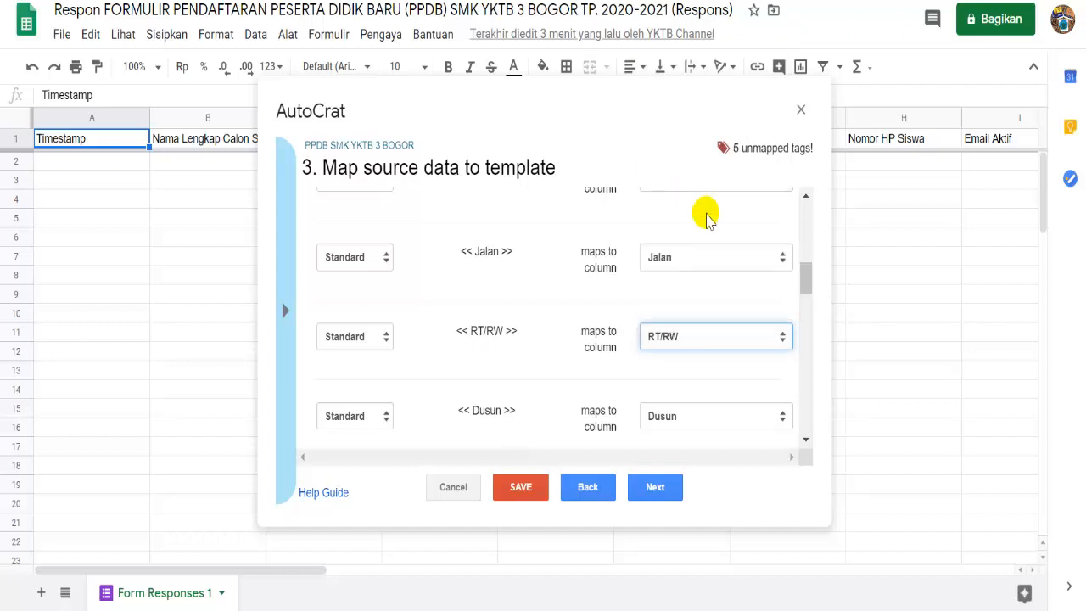
{"action": "left_click_drag", "start_coordinate": [804, 284], "coordinate": [801, 291]}
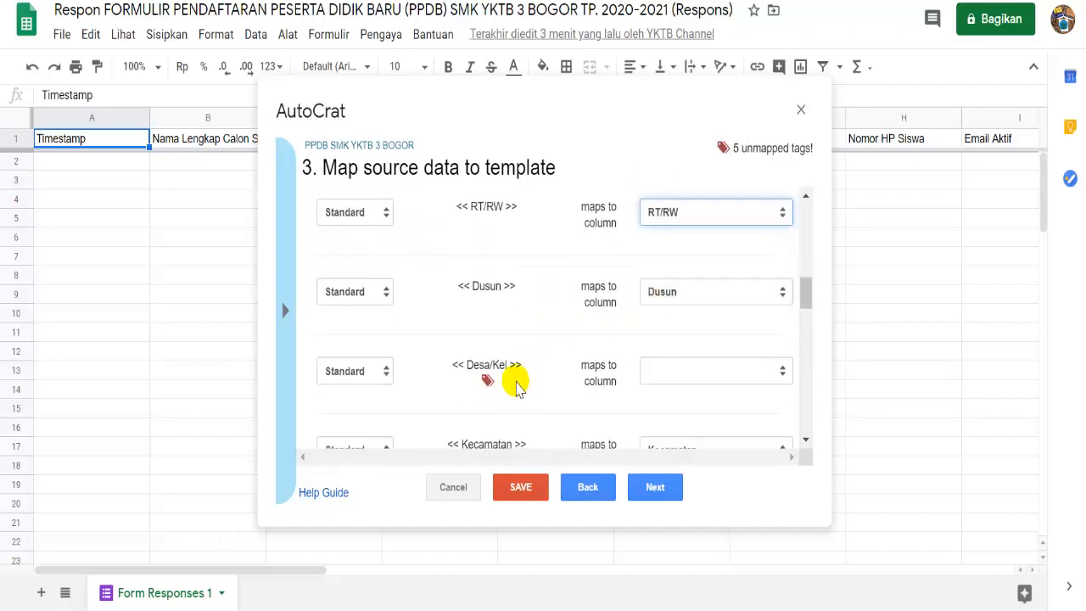
{"action": "left_click", "coordinate": [647, 380]}
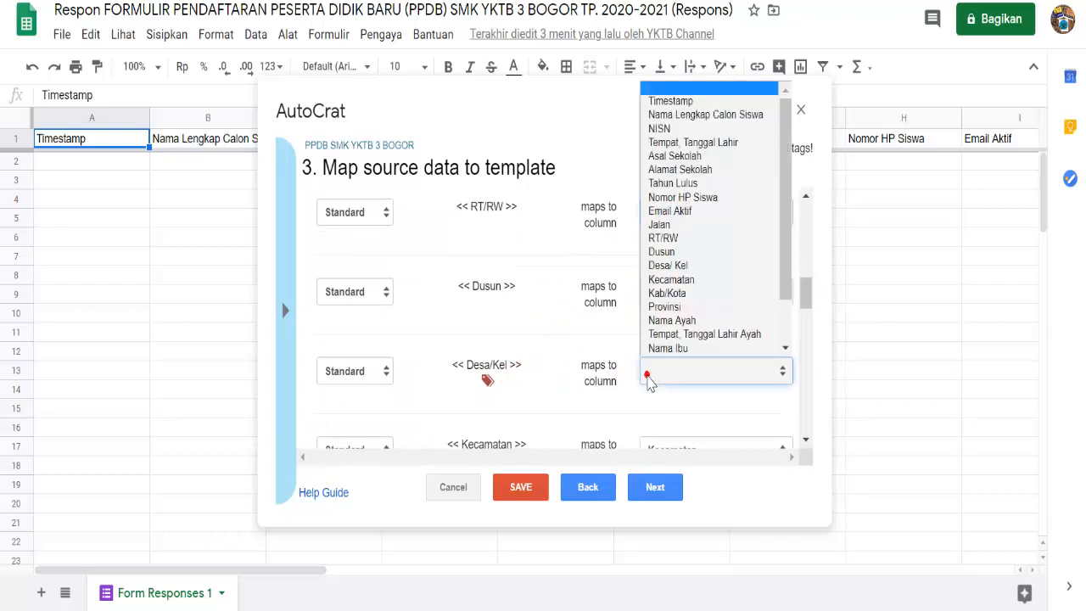
{"action": "left_click", "coordinate": [679, 253]}
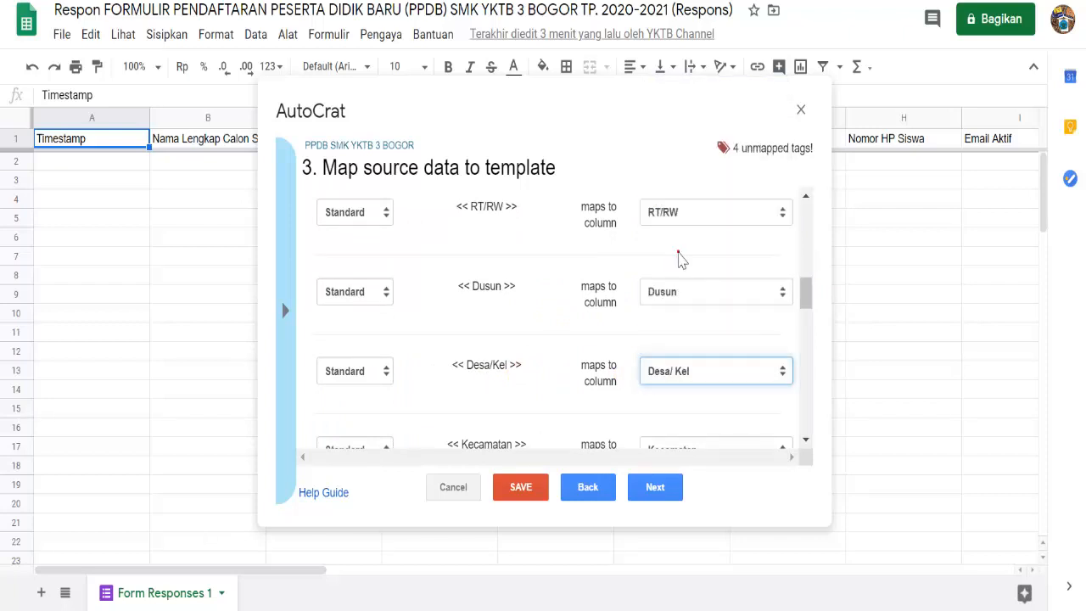
{"action": "left_click_drag", "start_coordinate": [803, 293], "coordinate": [807, 318]}
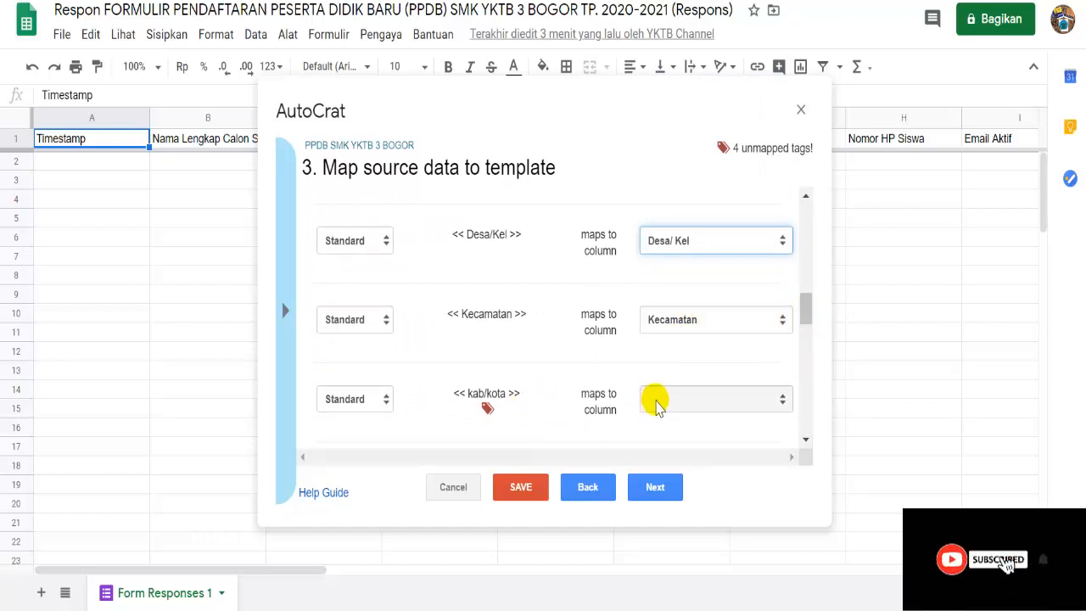
{"action": "left_click", "coordinate": [654, 402]}
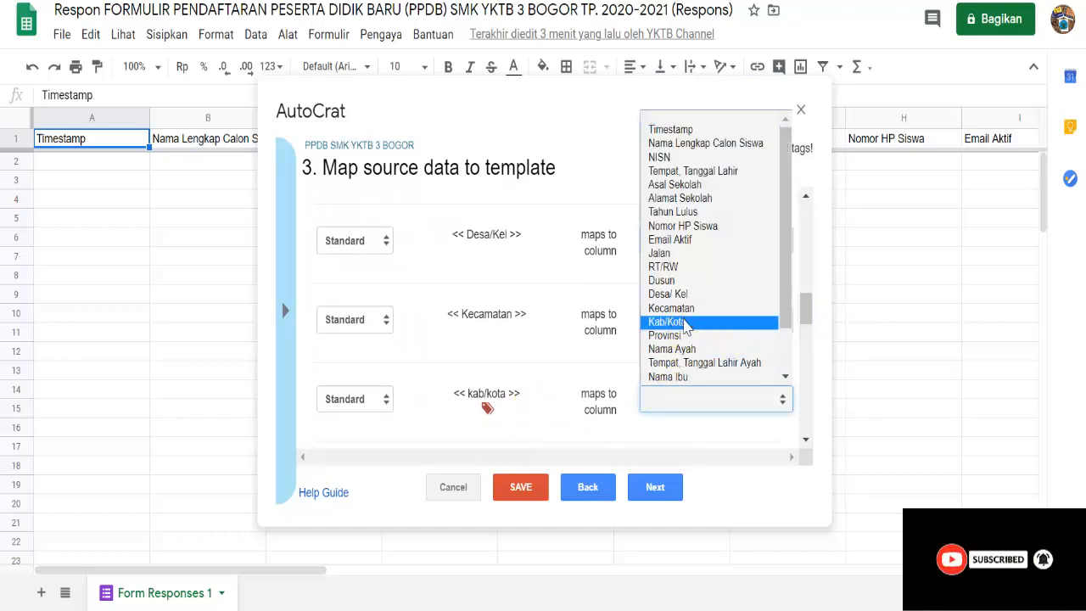
{"action": "left_click", "coordinate": [667, 321]}
- Map Email Aktif and Pilihan Pertama to their columns and Tanggal to Timestamp
{"action": "left_click_drag", "start_coordinate": [803, 315], "coordinate": [777, 356]}
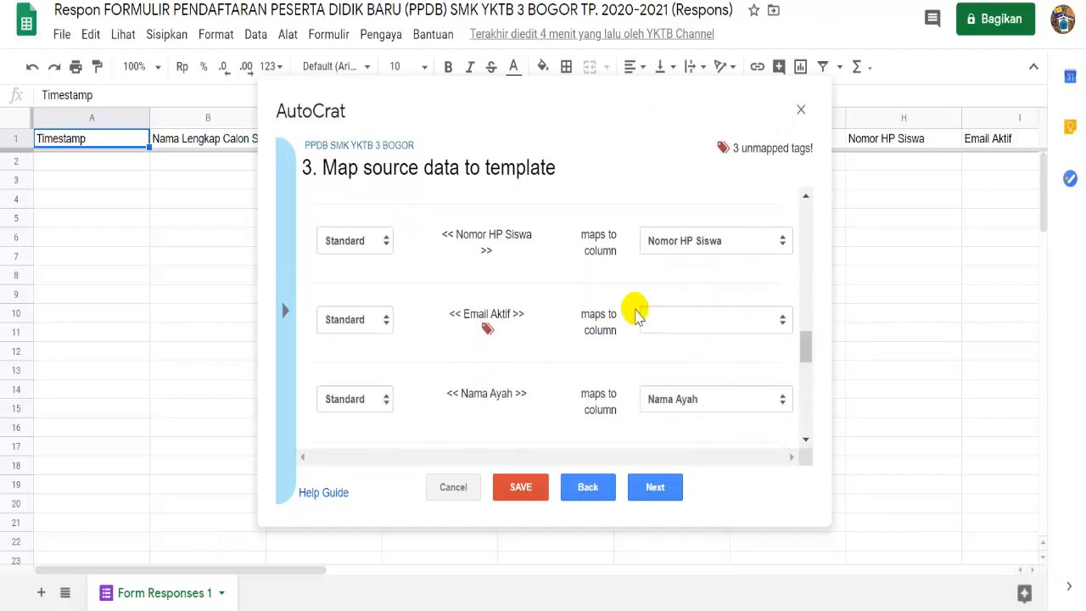
{"action": "left_click", "coordinate": [651, 313]}
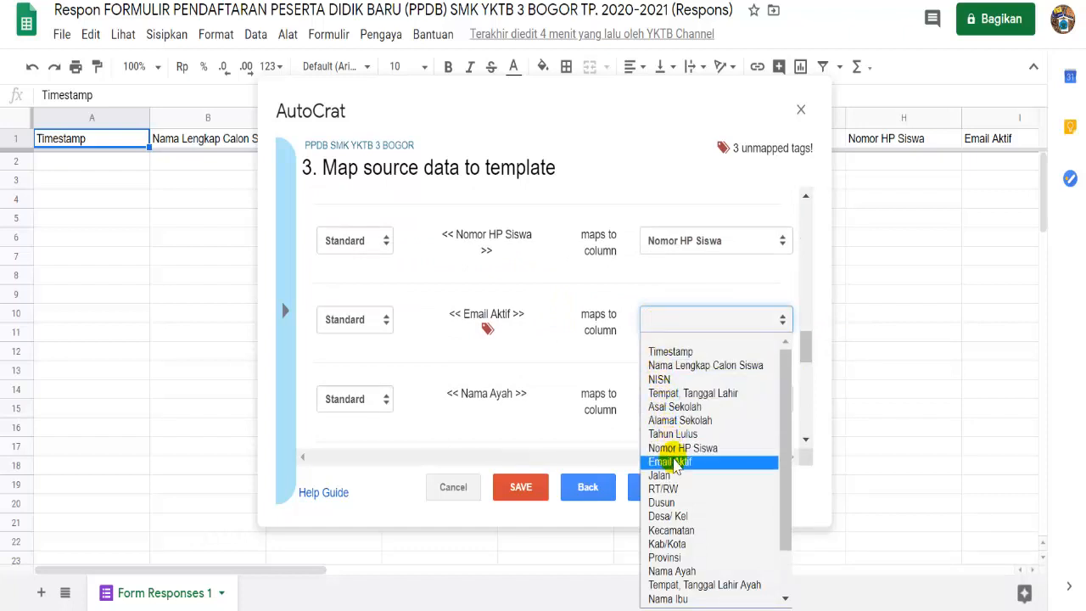
{"action": "left_click", "coordinate": [670, 462]}
{"action": "left_click_drag", "start_coordinate": [802, 348], "coordinate": [802, 366]}
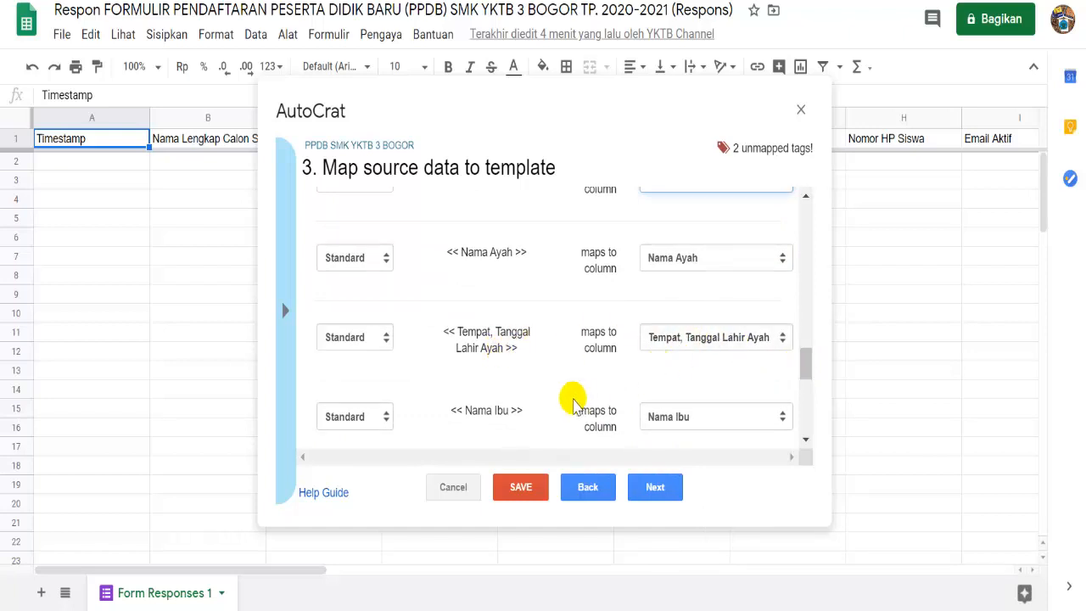
{"action": "left_click_drag", "start_coordinate": [806, 369], "coordinate": [807, 411]}
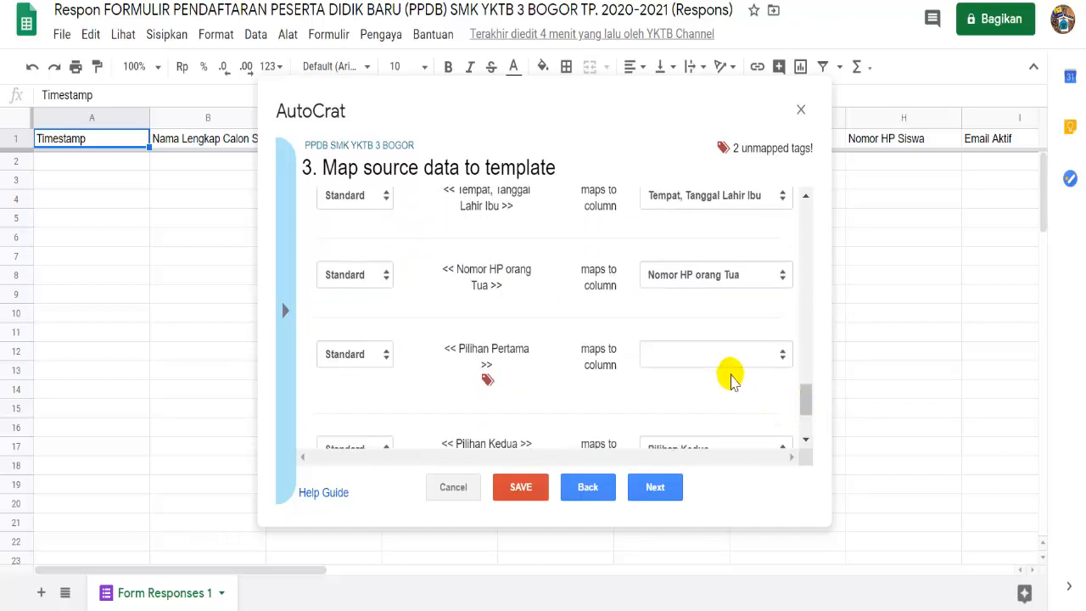
{"action": "left_click", "coordinate": [722, 361]}
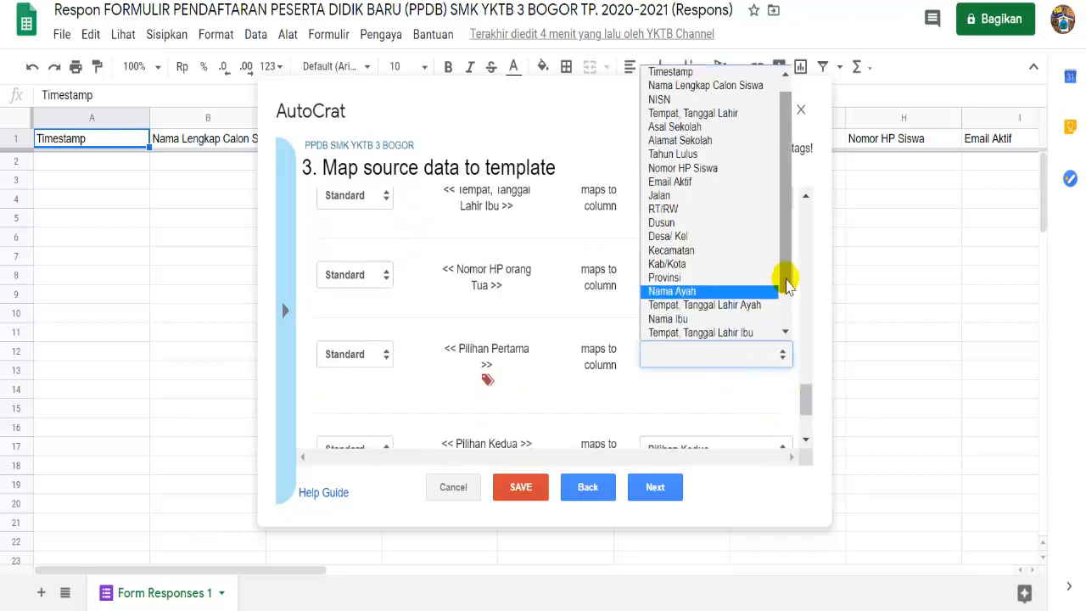
{"action": "scroll", "coordinate": [783, 284], "scroll_direction": "down", "scroll_amount": 2}
{"action": "left_click", "coordinate": [757, 312]}
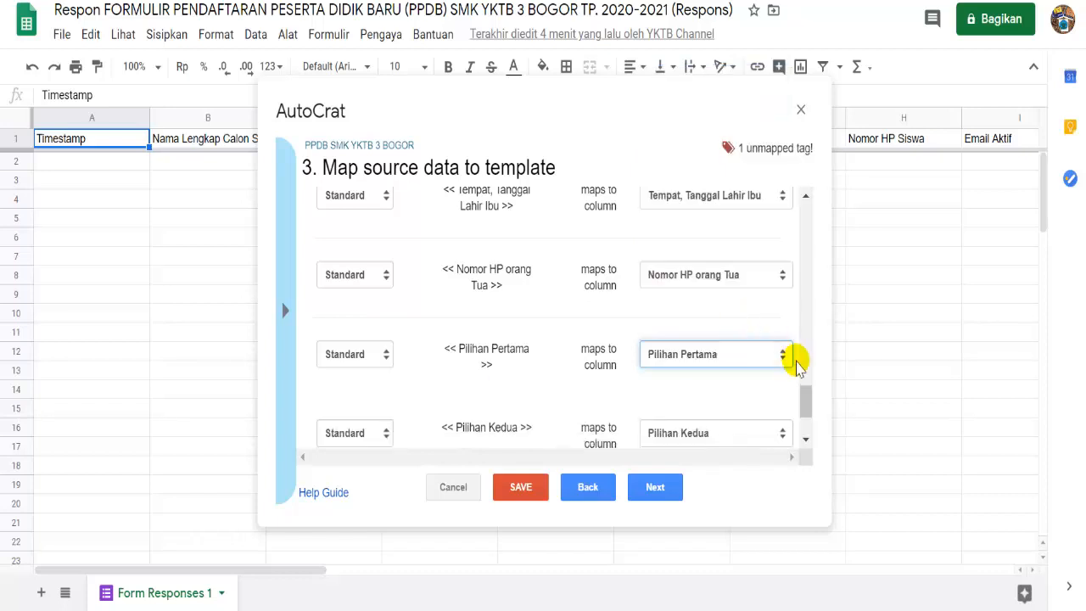
{"action": "left_click_drag", "start_coordinate": [807, 383], "coordinate": [810, 414]}
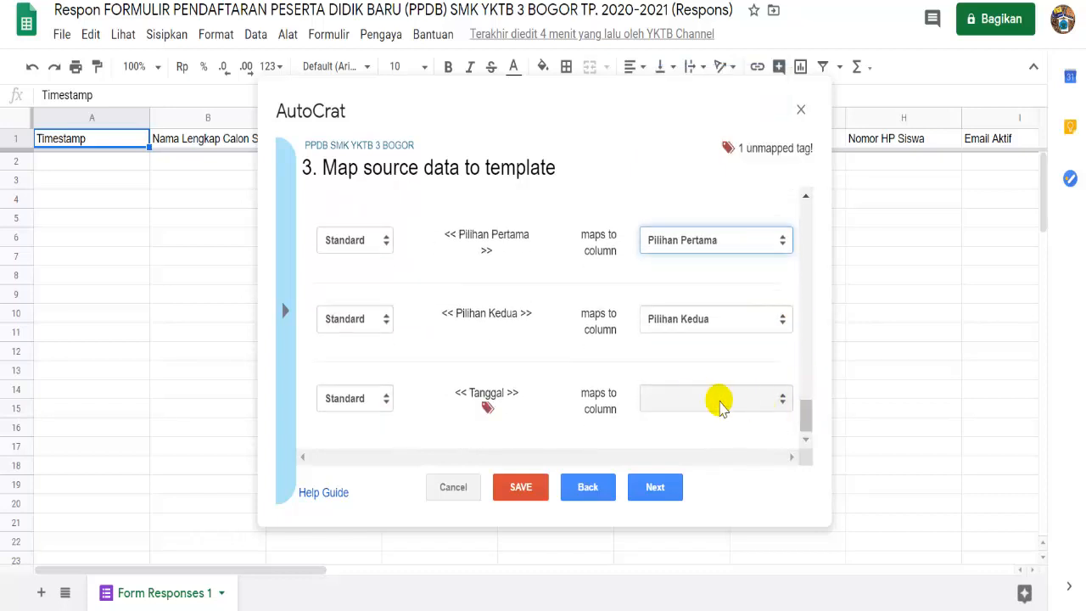
{"action": "left_click", "coordinate": [713, 400]}
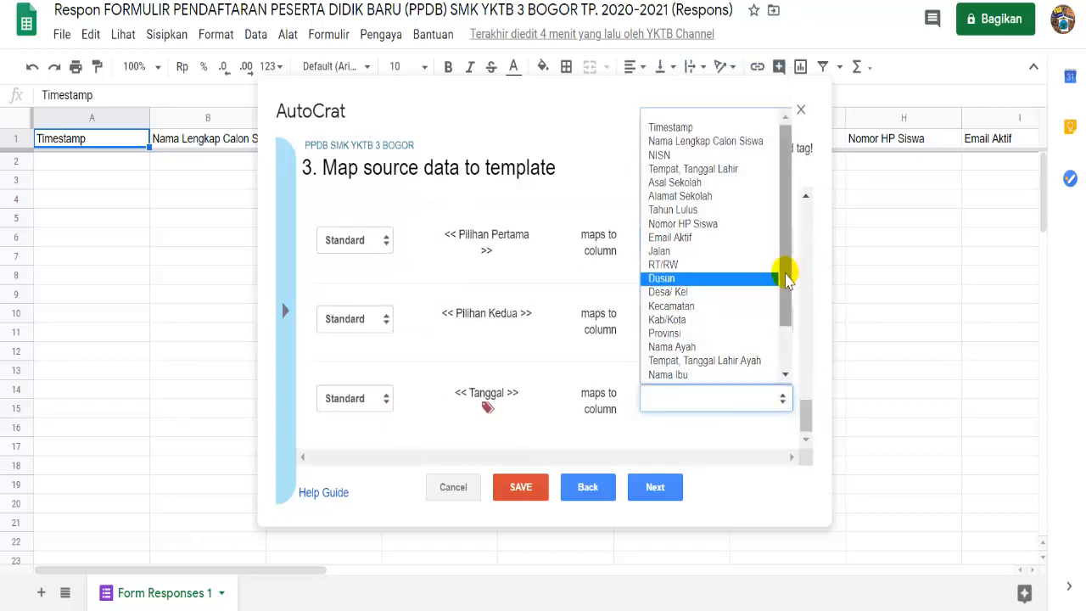
{"action": "left_click", "coordinate": [701, 129]}
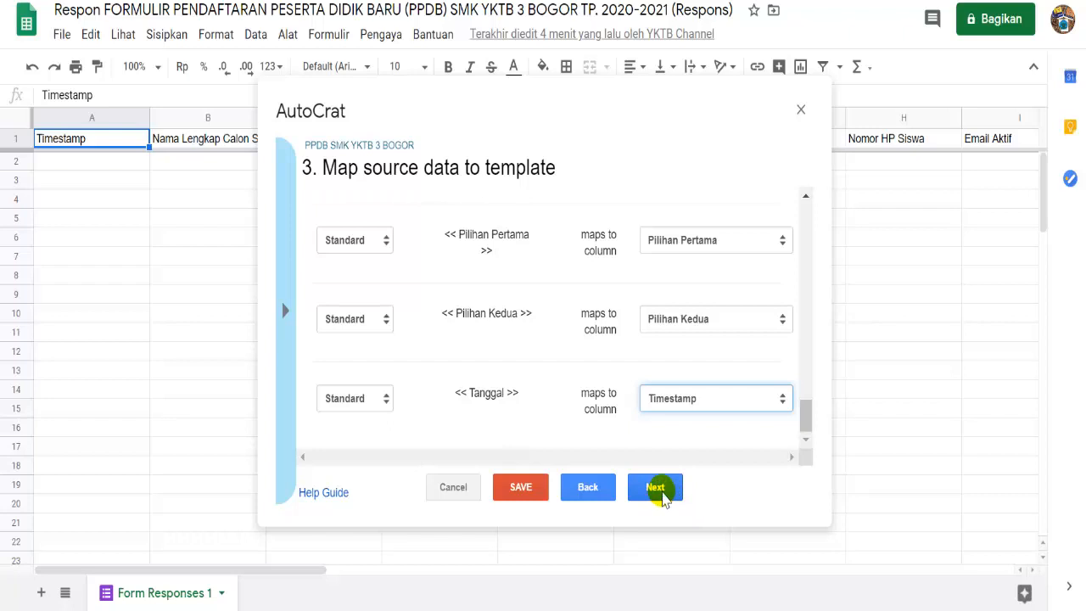
{"action": "left_click", "coordinate": [657, 490]}
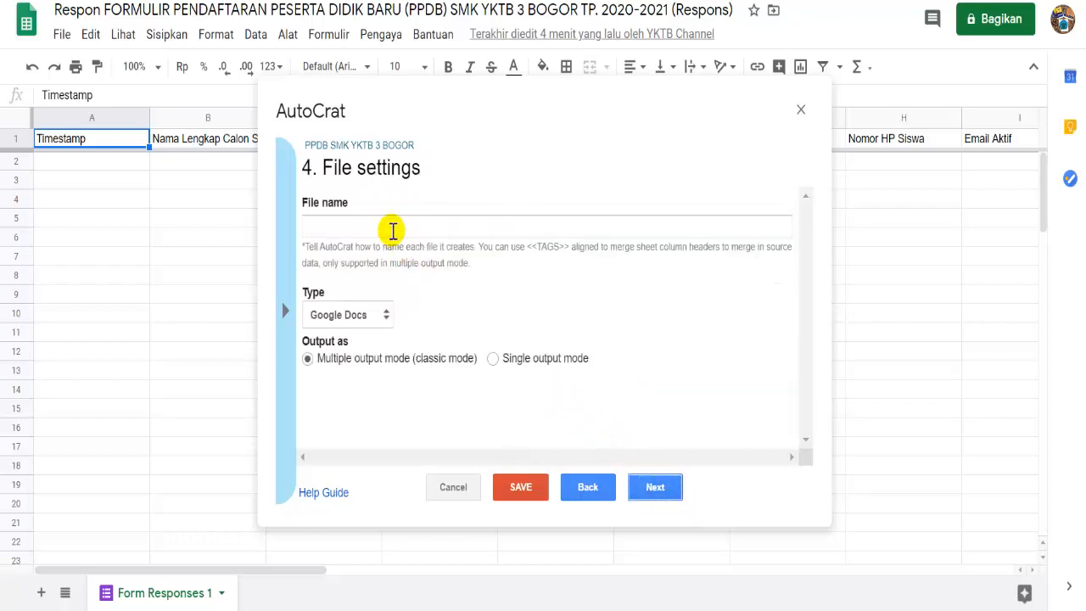
- Set the output file name to <<Nama Lengkap Calon Siswa>>
{"action": "left_click", "coordinate": [392, 228]}
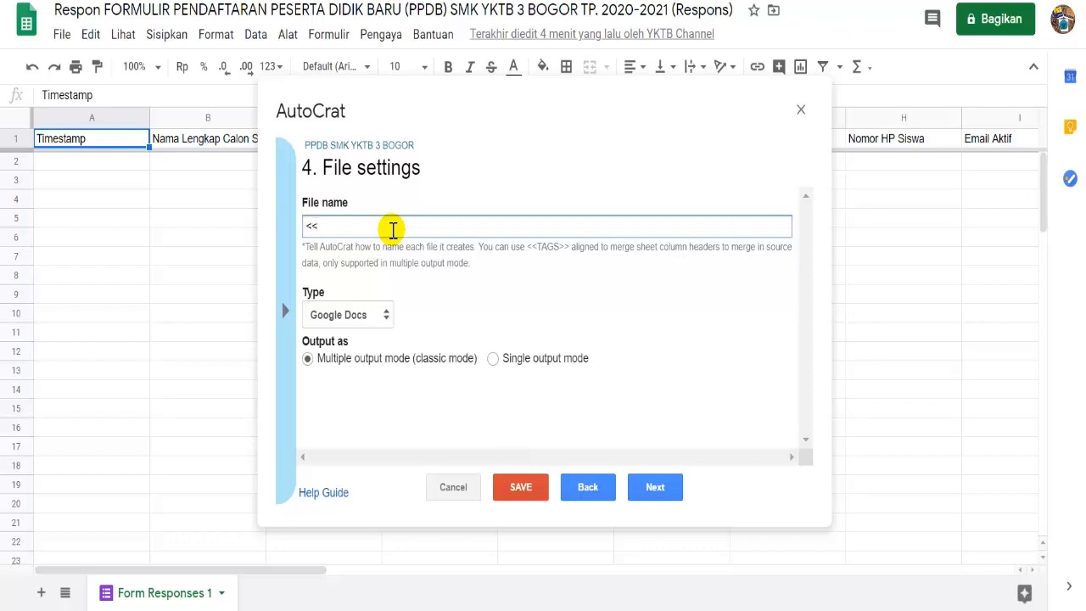
{"action": "left_click", "coordinate": [195, 145]}
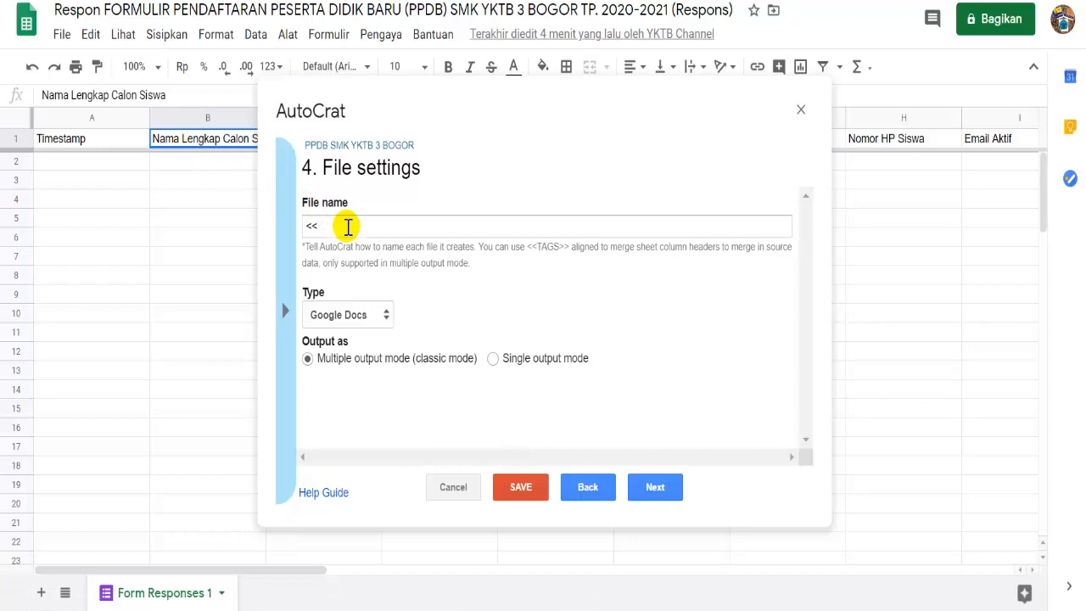
{"action": "left_click", "coordinate": [348, 225]}
{"action": "type", "text": "nAMA"}
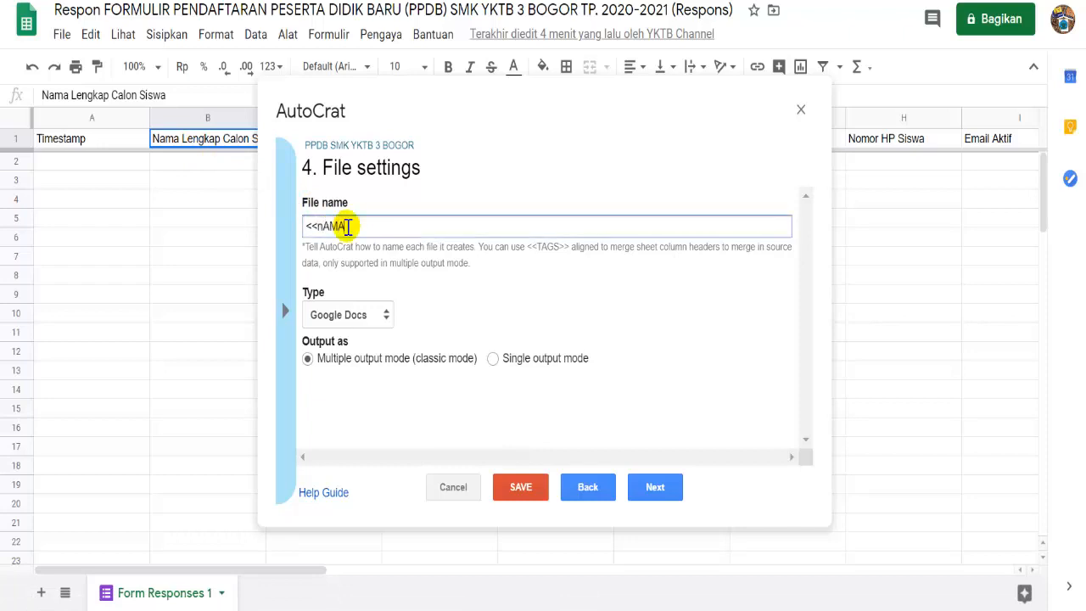
{"action": "key", "text": "BackSpace"}
{"action": "key", "text": "BackSpace"}
{"action": "key", "text": "BackSpace"}
{"action": "type", "text": "ngkap Calon Siswa>>"}
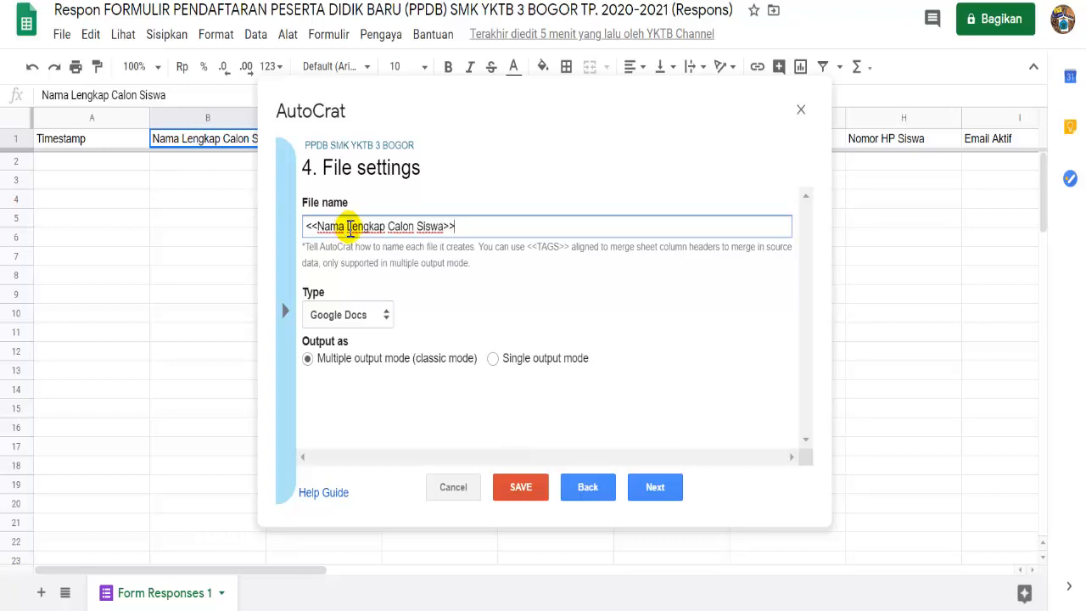
- Make the output type PDF and keep the PPDB SMK YKTB 3 BOGOR 2020-2021 folder
{"action": "left_click", "coordinate": [343, 327]}
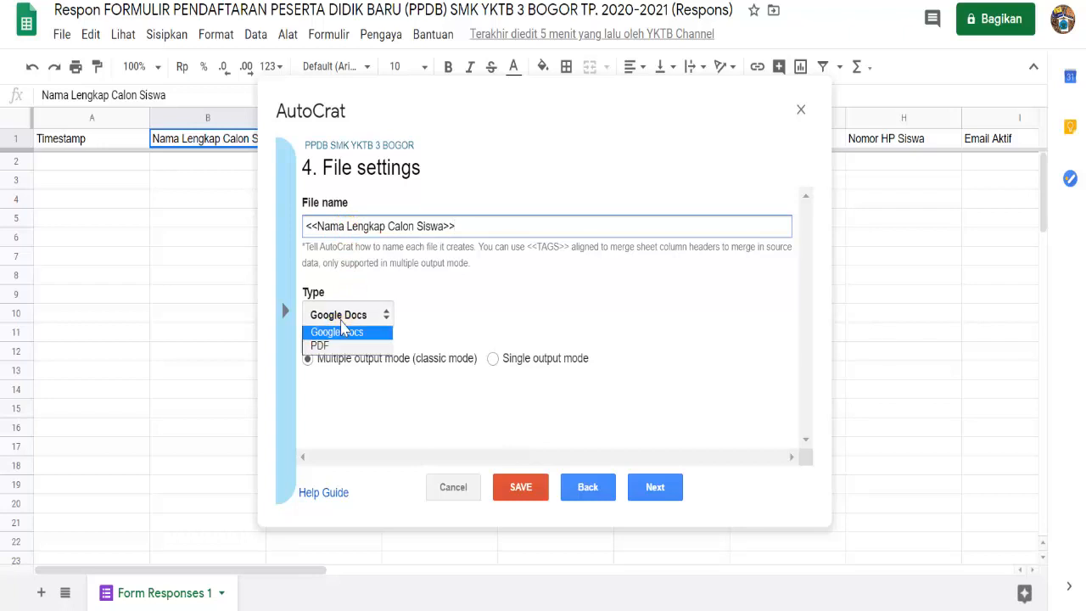
{"action": "left_click", "coordinate": [325, 346]}
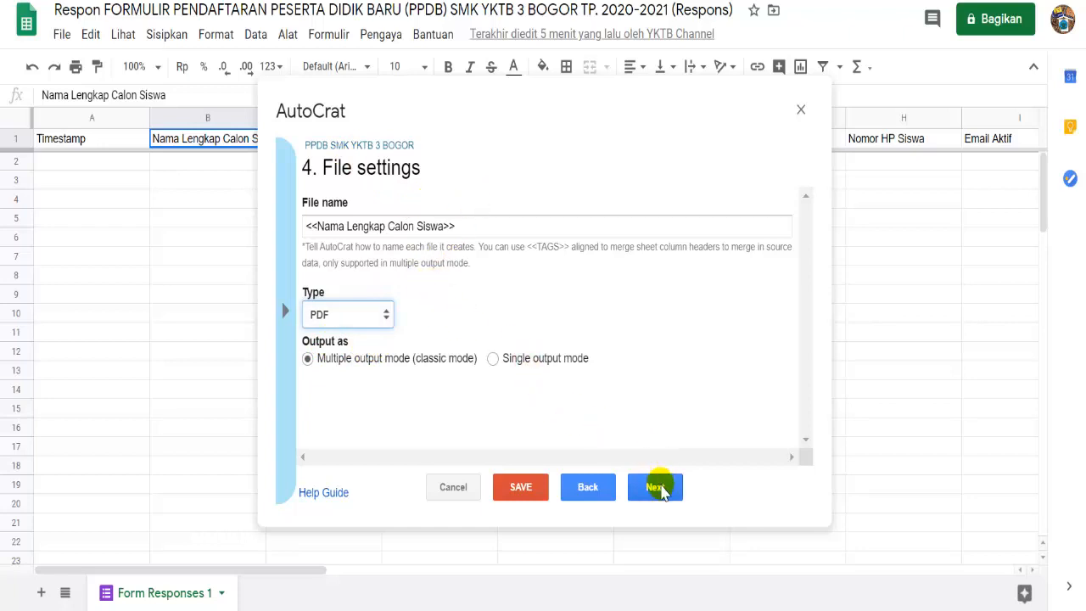
{"action": "left_click", "coordinate": [655, 487]}
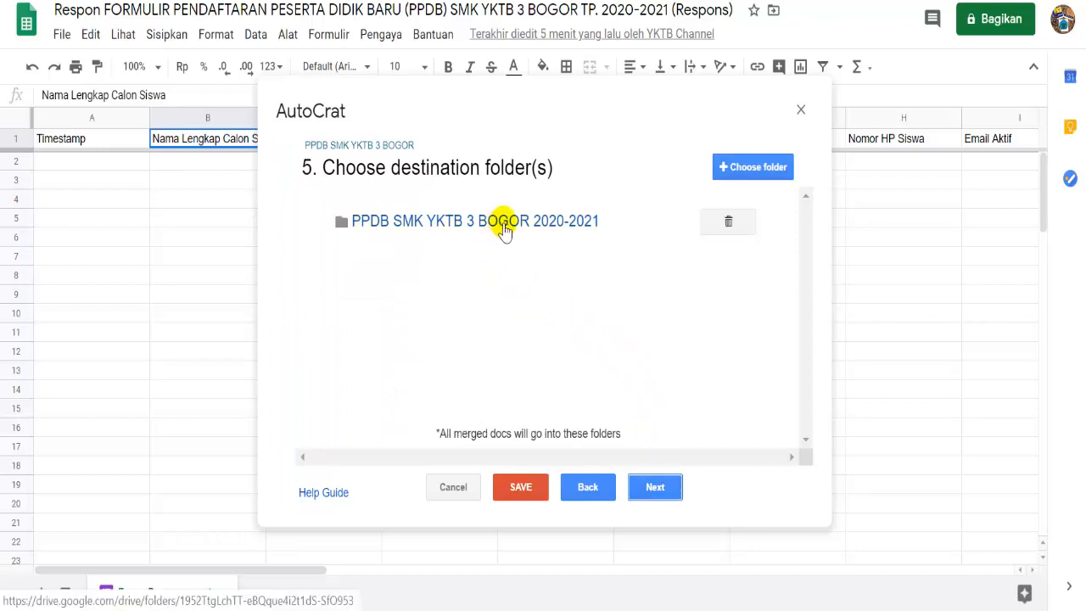
{"action": "left_click", "coordinate": [649, 489]}
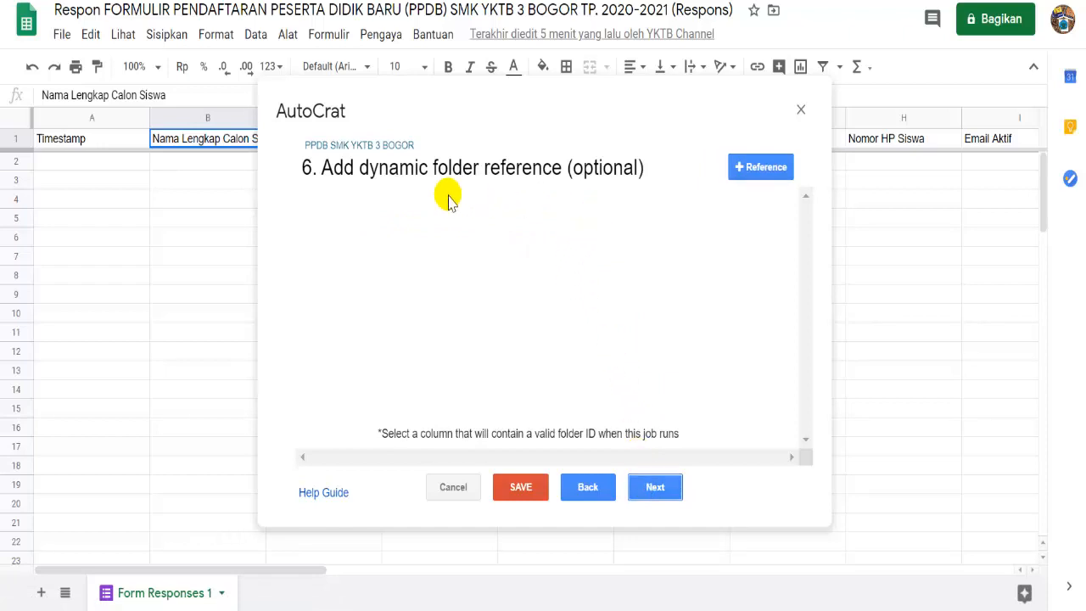
- Skip the dynamic folder reference and merge-condition steps without setting anything
{"action": "left_click", "coordinate": [652, 487]}
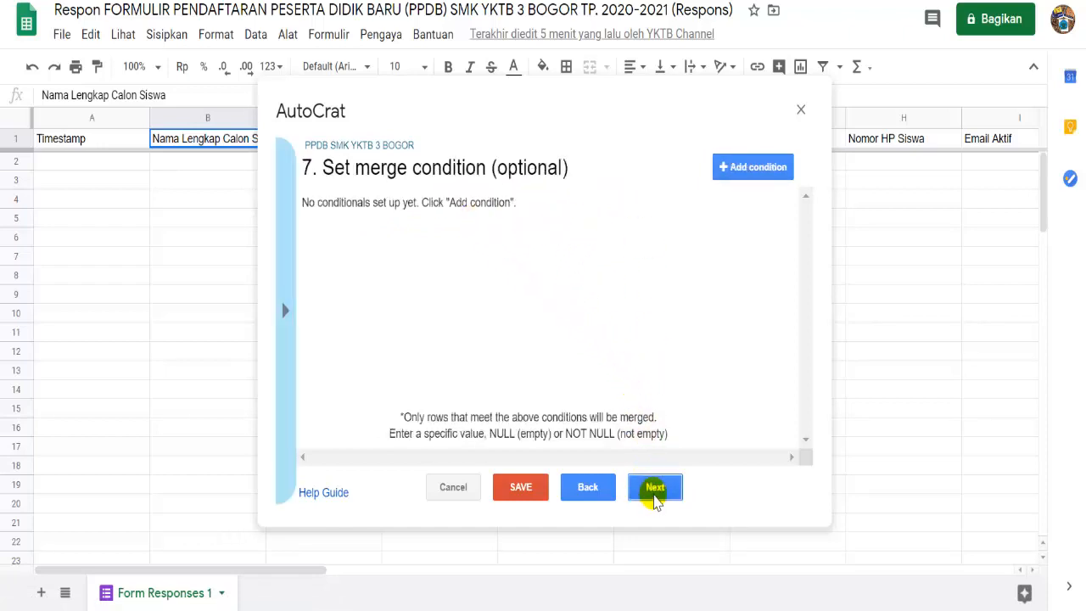
{"action": "left_click", "coordinate": [655, 499]}
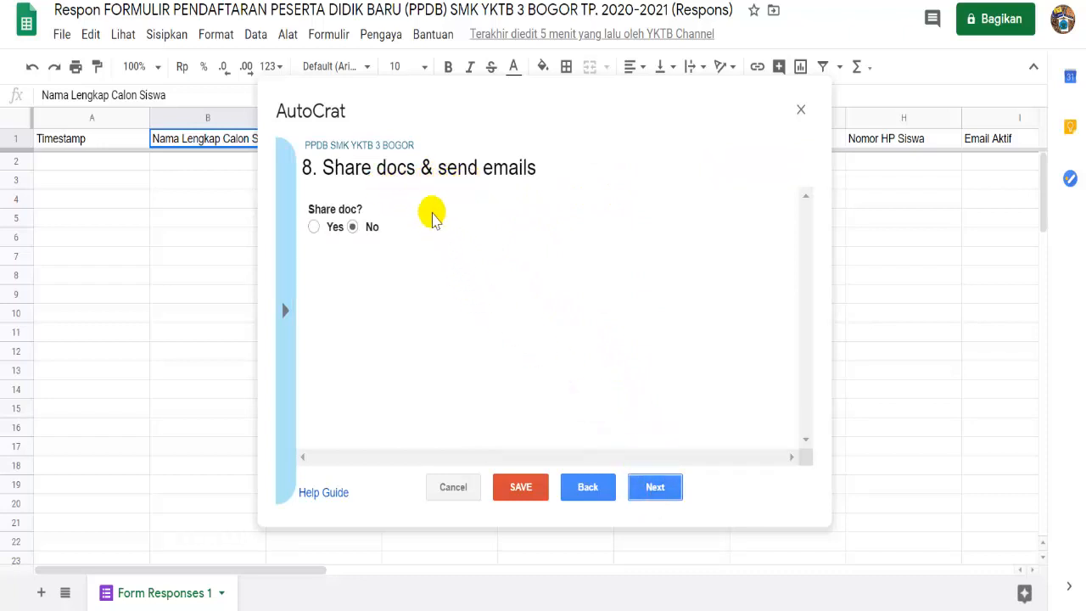
- Set 'Share doc?' to Yes and the email recipient to <<Email Aktif>>
{"action": "left_click", "coordinate": [313, 226]}
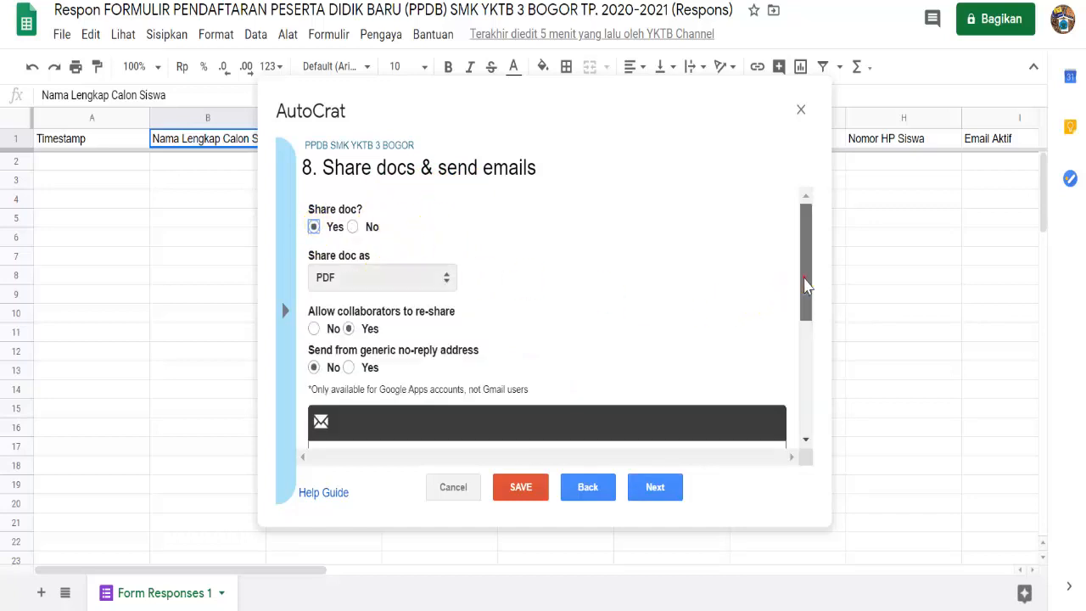
{"action": "left_click_drag", "start_coordinate": [803, 286], "coordinate": [803, 356]}
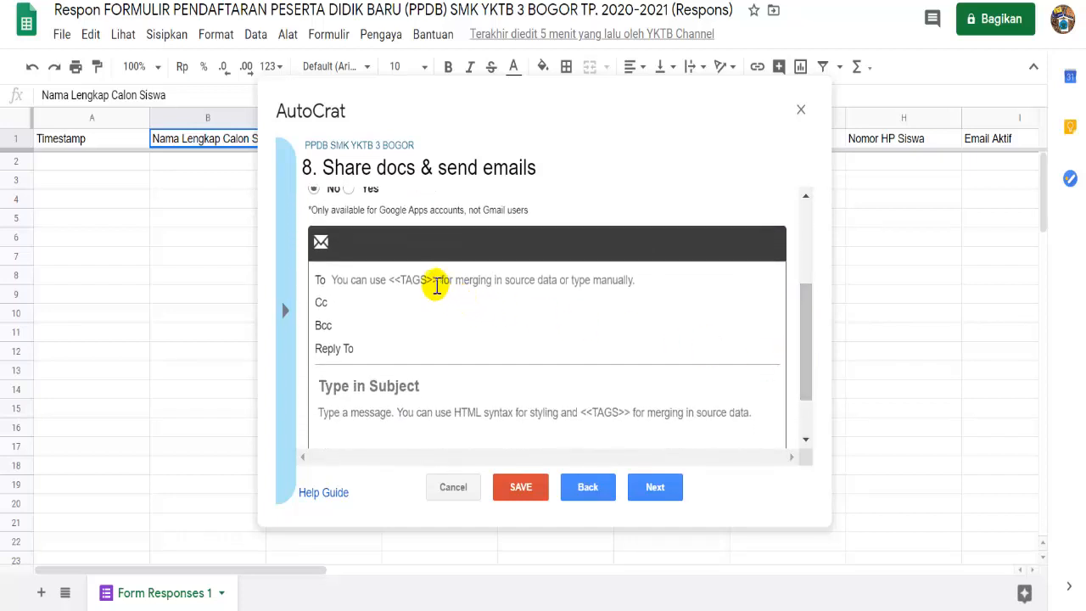
{"action": "left_click", "coordinate": [433, 283]}
{"action": "left_click", "coordinate": [433, 282]}
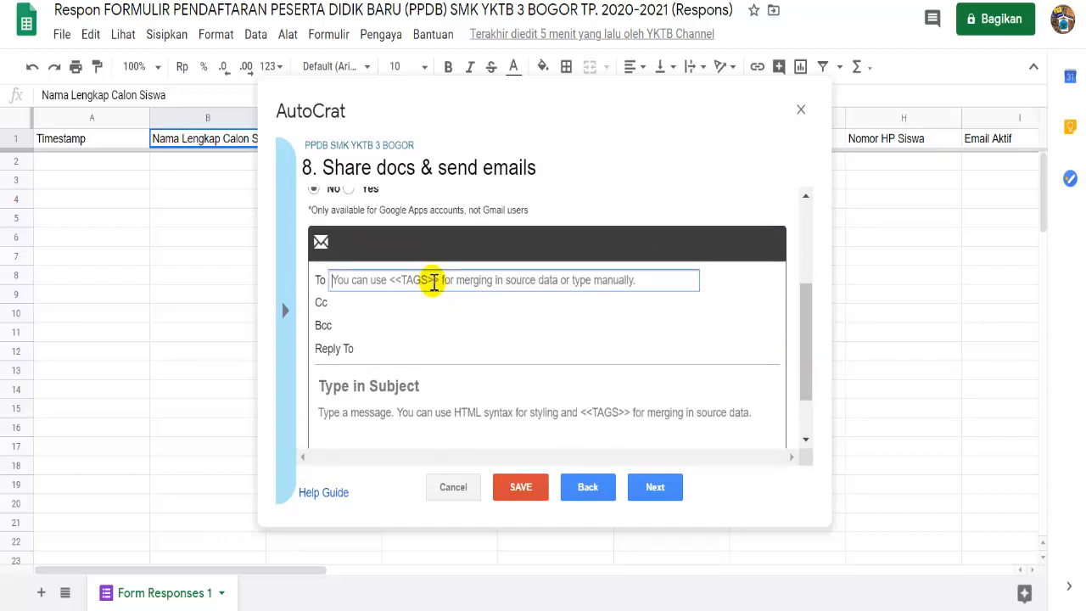
{"action": "type", "text": "<<"}
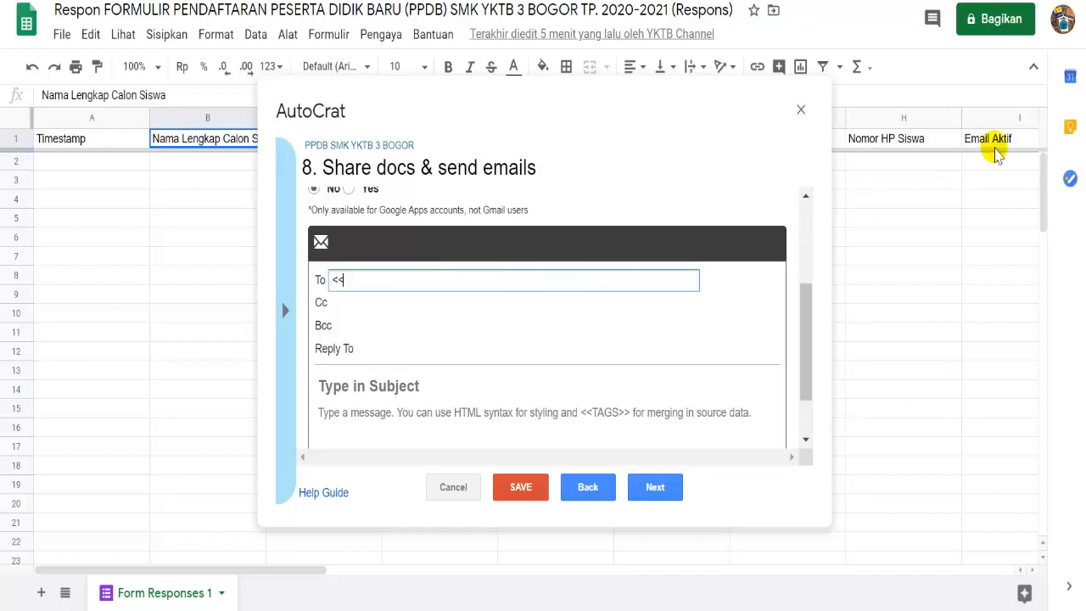
{"action": "left_click", "coordinate": [998, 145]}
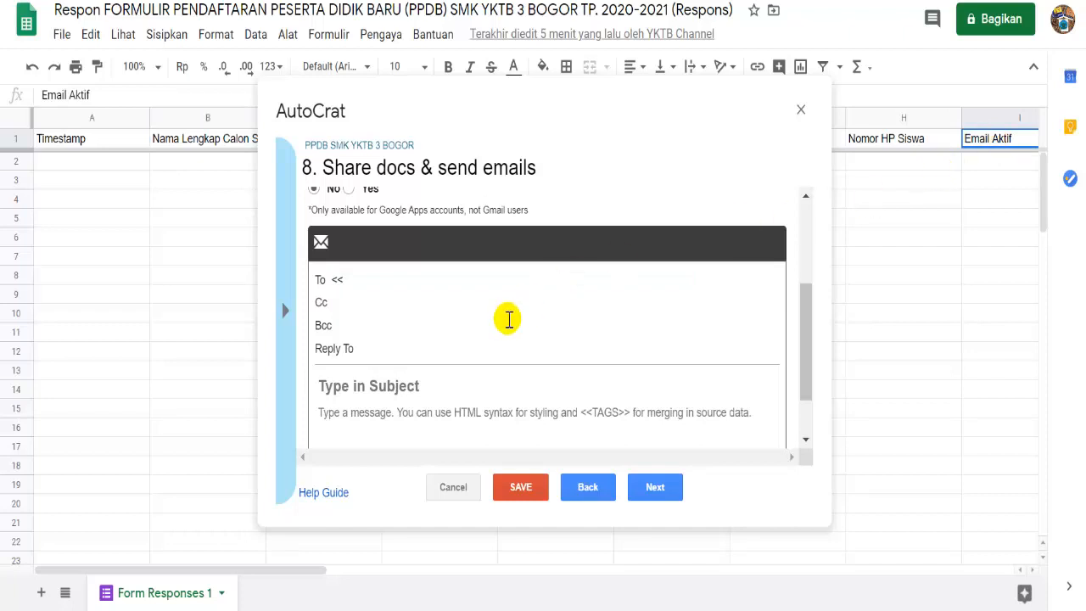
{"action": "left_click", "coordinate": [357, 281]}
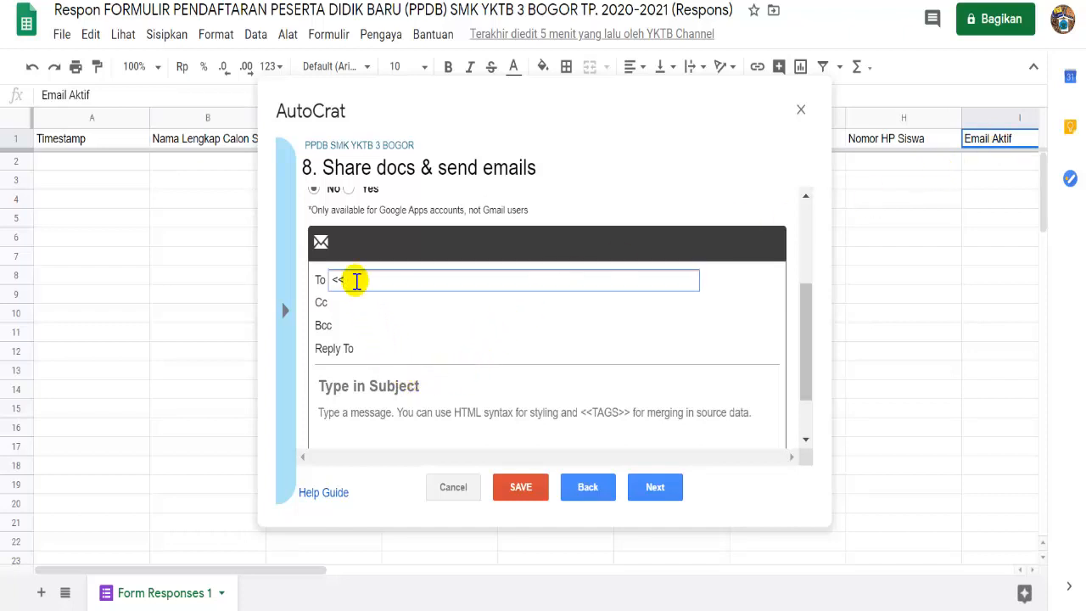
{"action": "type", "text": "Email Aktif>>"}
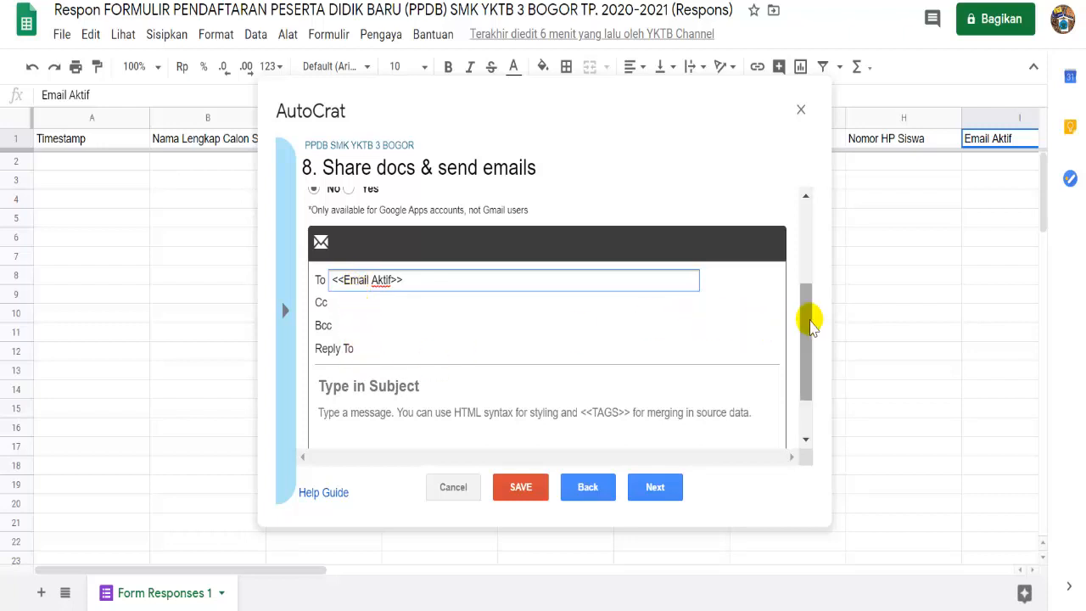
{"action": "left_click_drag", "start_coordinate": [810, 326], "coordinate": [807, 347]}
- Give the email subject 'Bukti PendaftaranOnline PPDB SMK YKTB 3 Bogor Tp. 2020-2021' and a Daftar Ulang message
{"action": "left_click", "coordinate": [444, 343]}
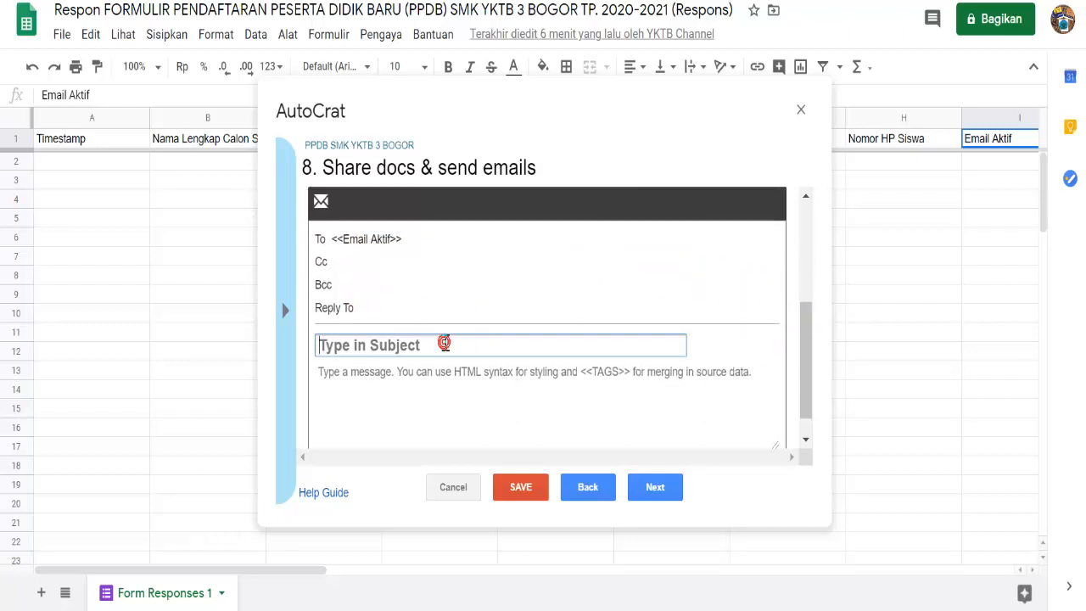
{"action": "type", "text": "Bu"}
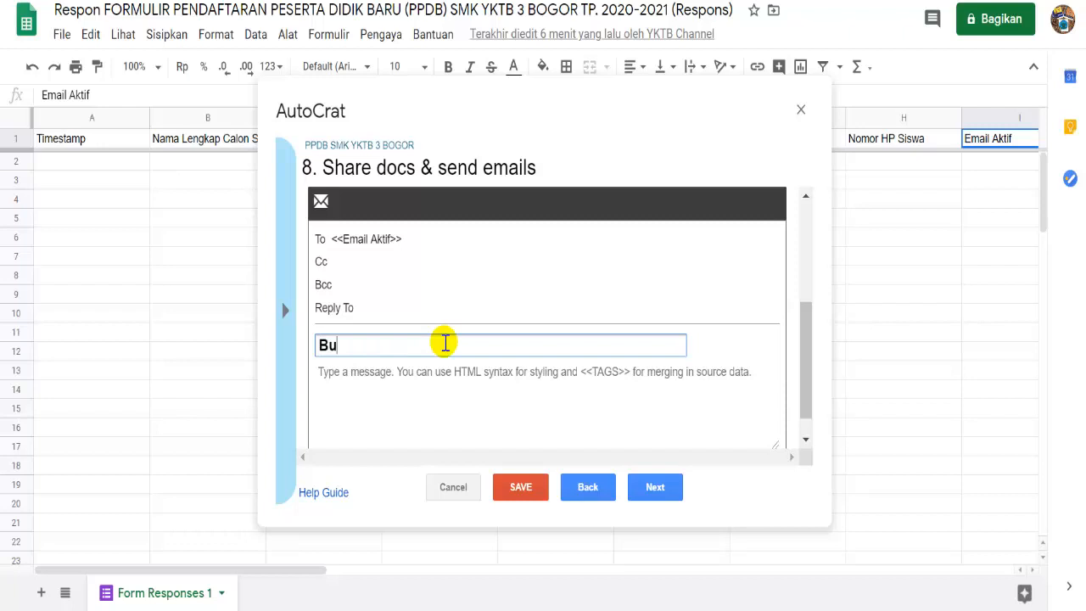
{"action": "type", "text": "kti Pendaftara"}
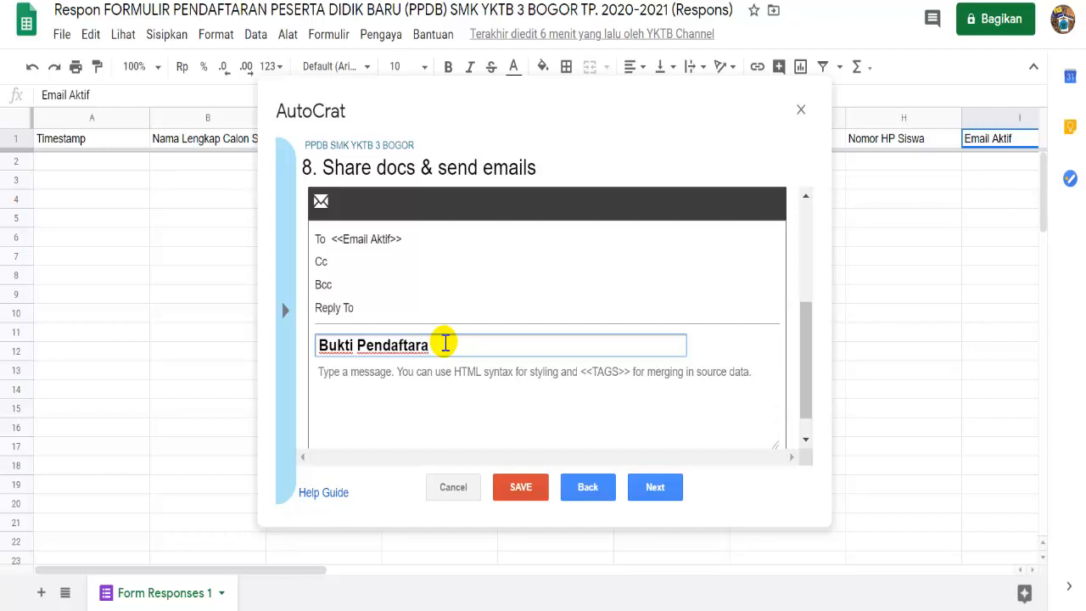
{"action": "type", "text": "nOnline PP"}
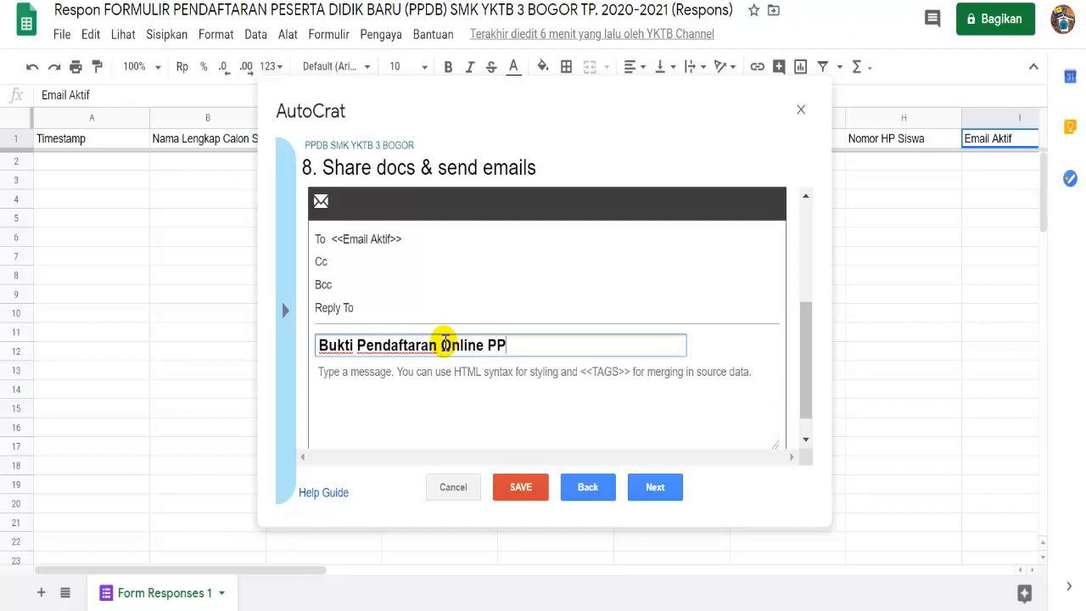
{"action": "type", "text": "DB SMK YKTB"}
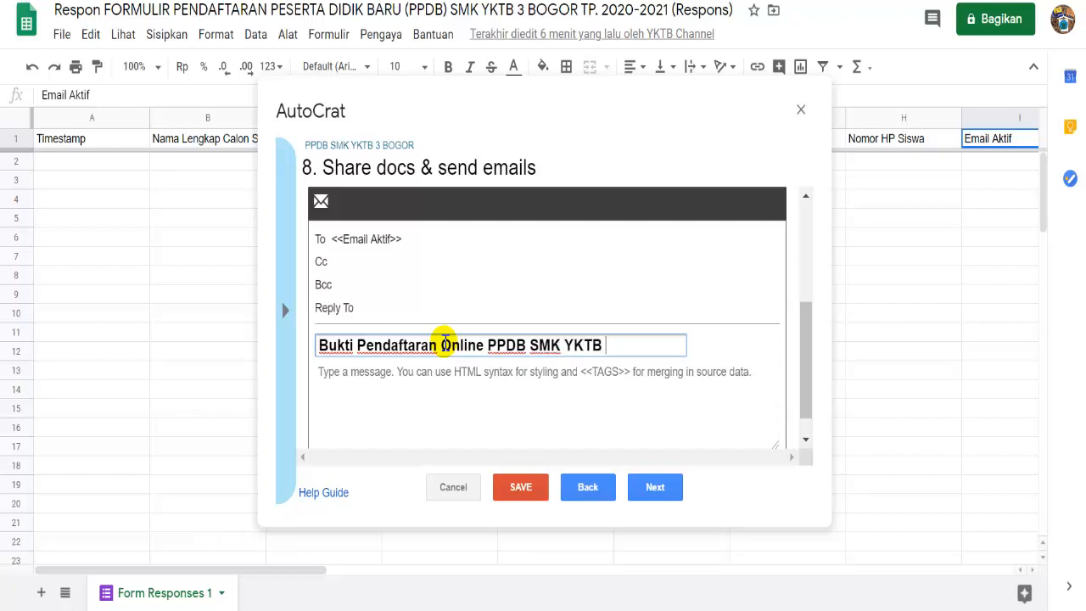
{"action": "type", "text": " 3 Bogo"}
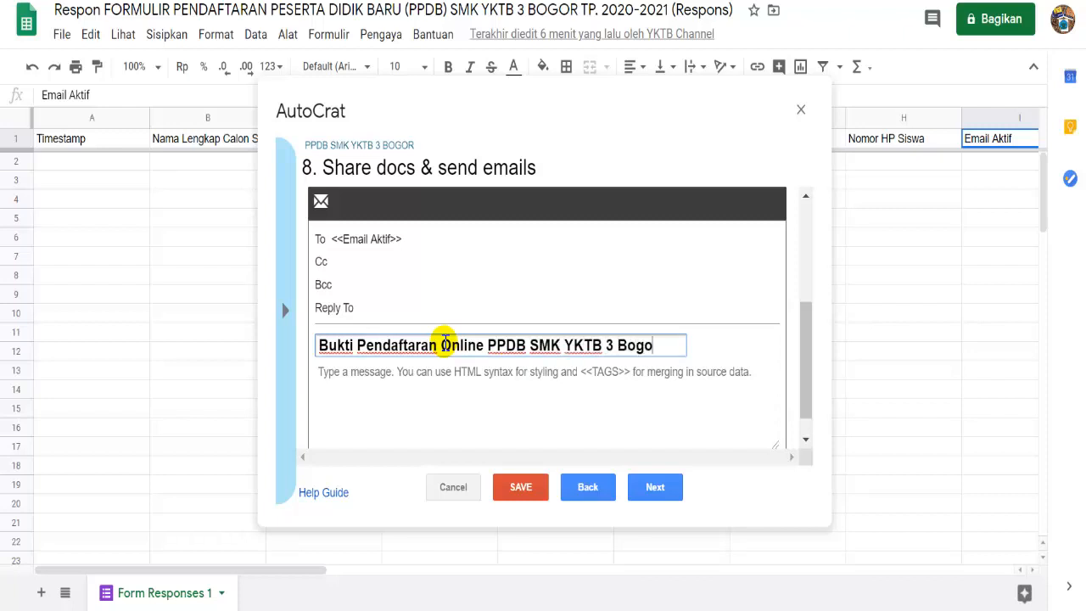
{"action": "type", "text": "r Tp. 20"}
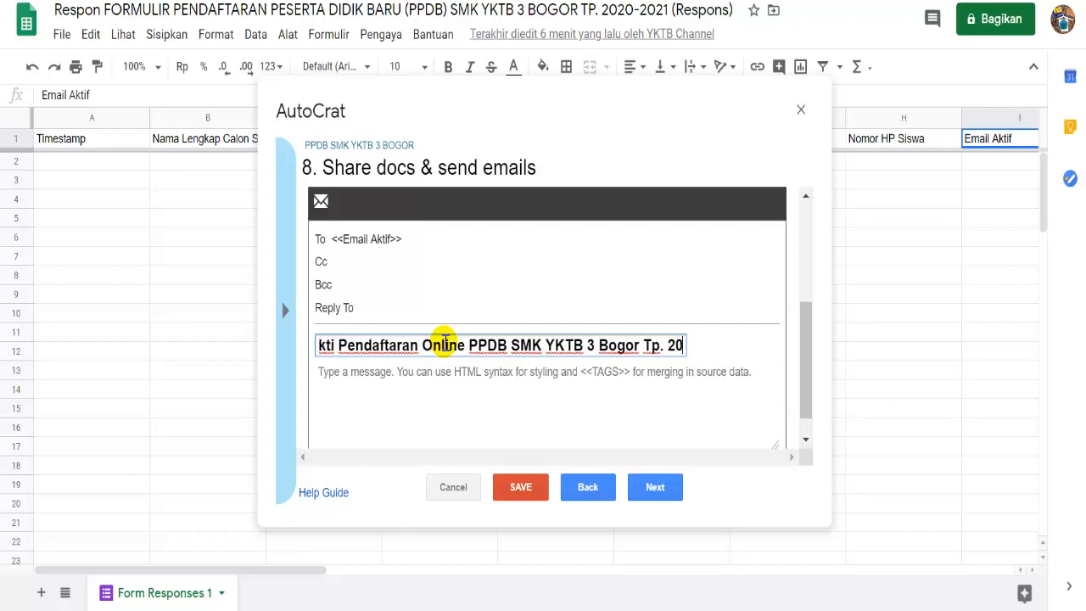
{"action": "type", "text": "20-2021"}
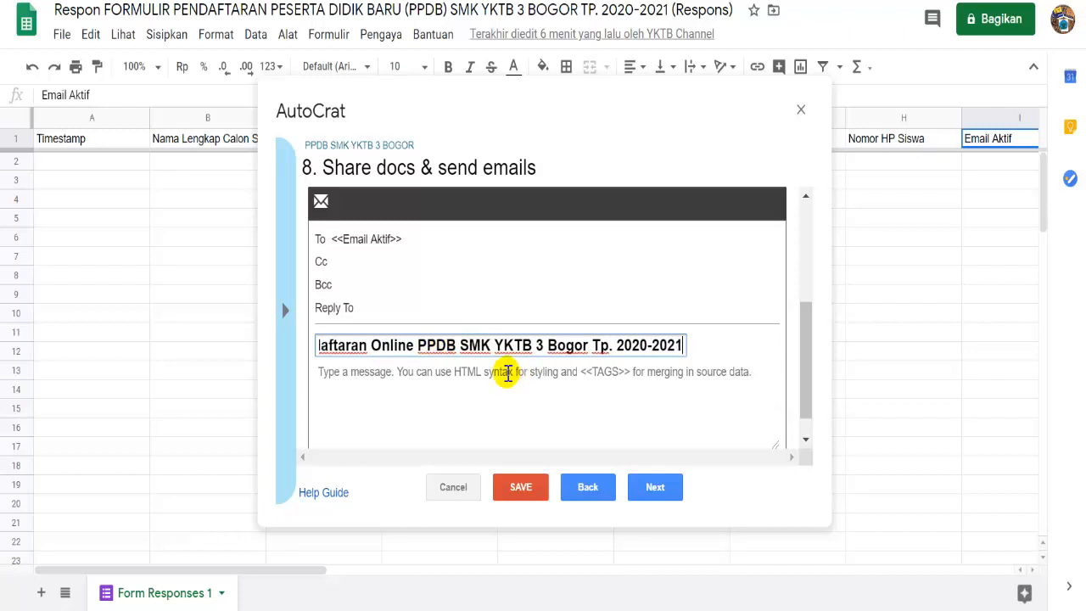
{"action": "left_click", "coordinate": [506, 374]}
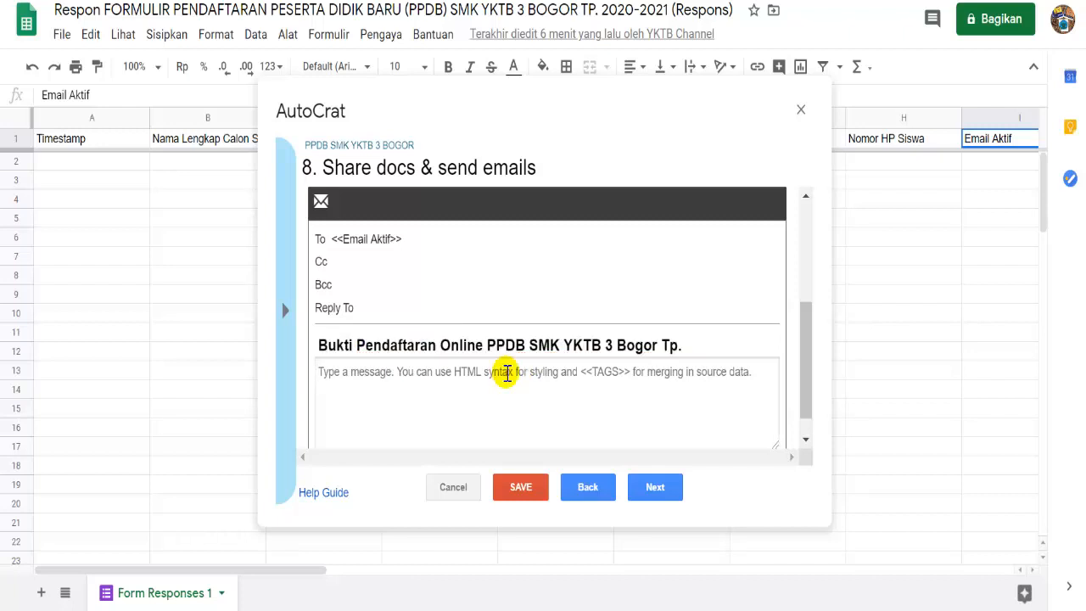
{"action": "type", "text": "Dis"}
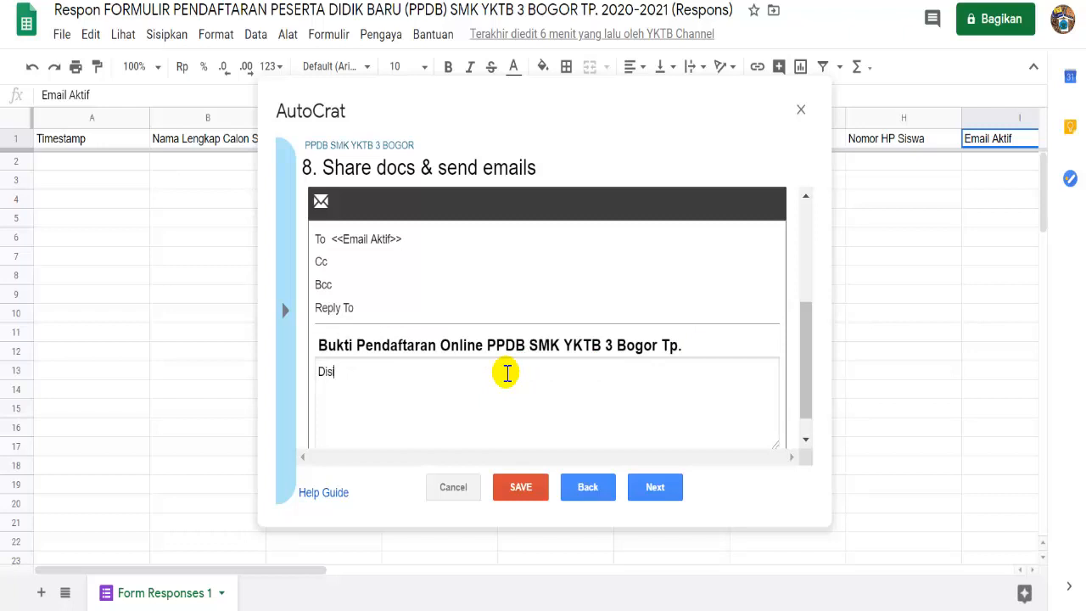
{"action": "type", "text": "impan dan diserahk"}
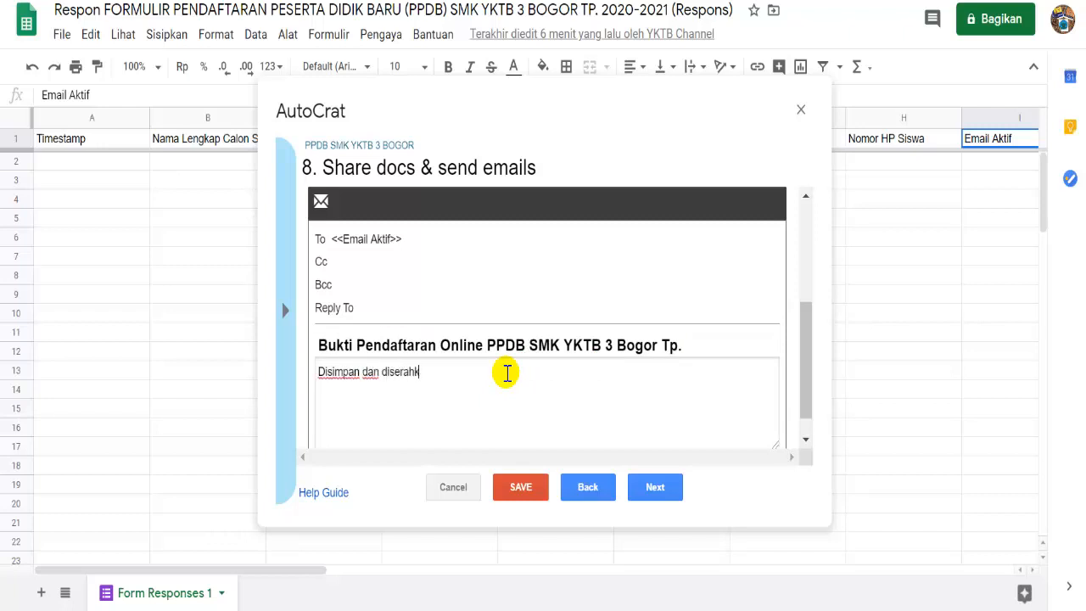
{"action": "type", "text": "an pada saat mela"}
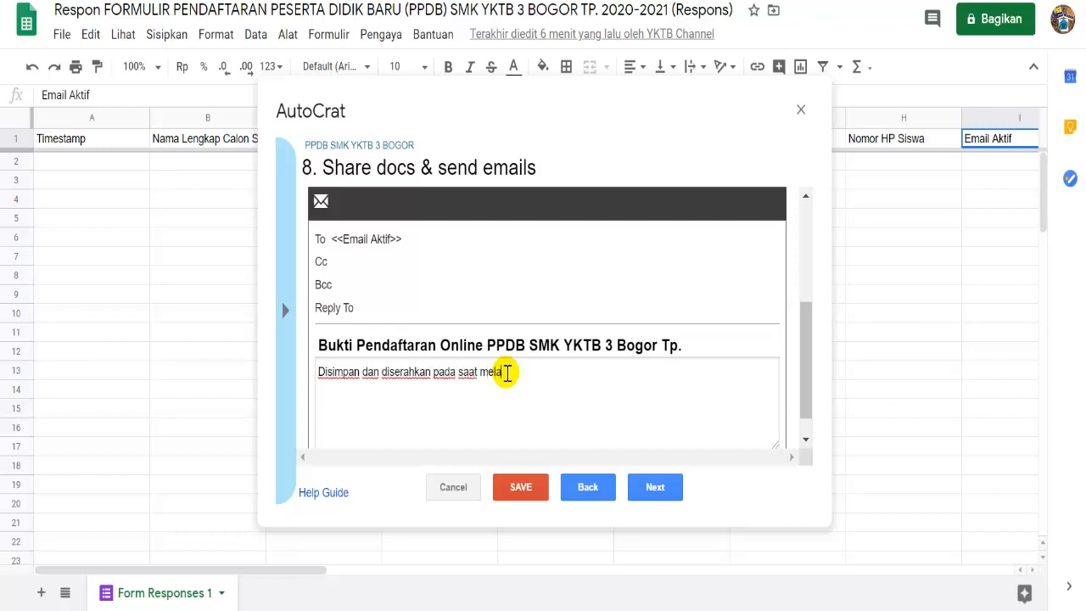
{"action": "type", "text": "kukan Daftar Ulang"}
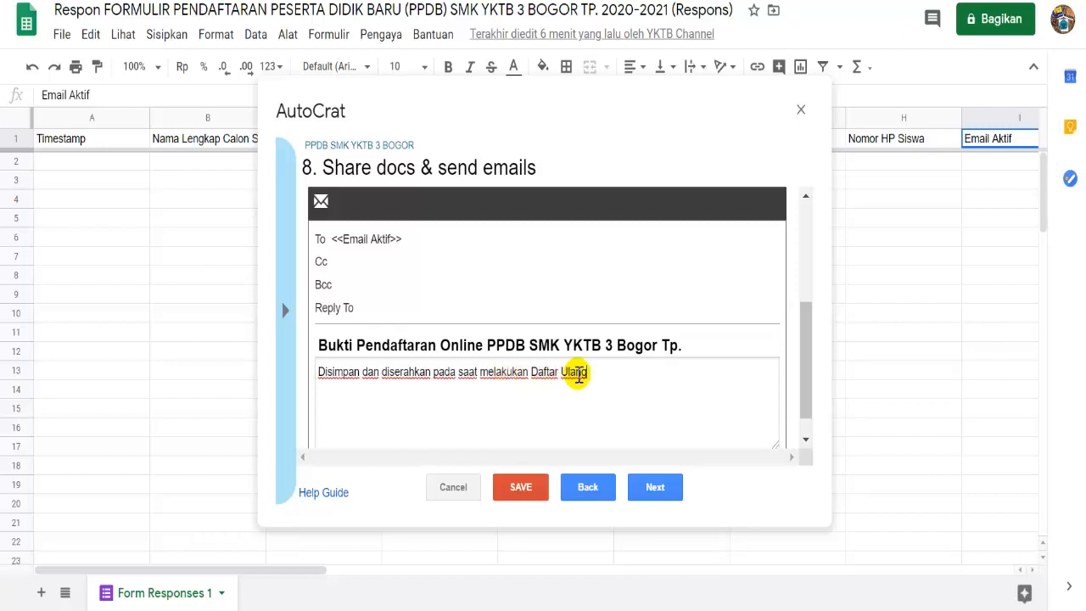
{"action": "left_click_drag", "start_coordinate": [801, 365], "coordinate": [806, 404]}
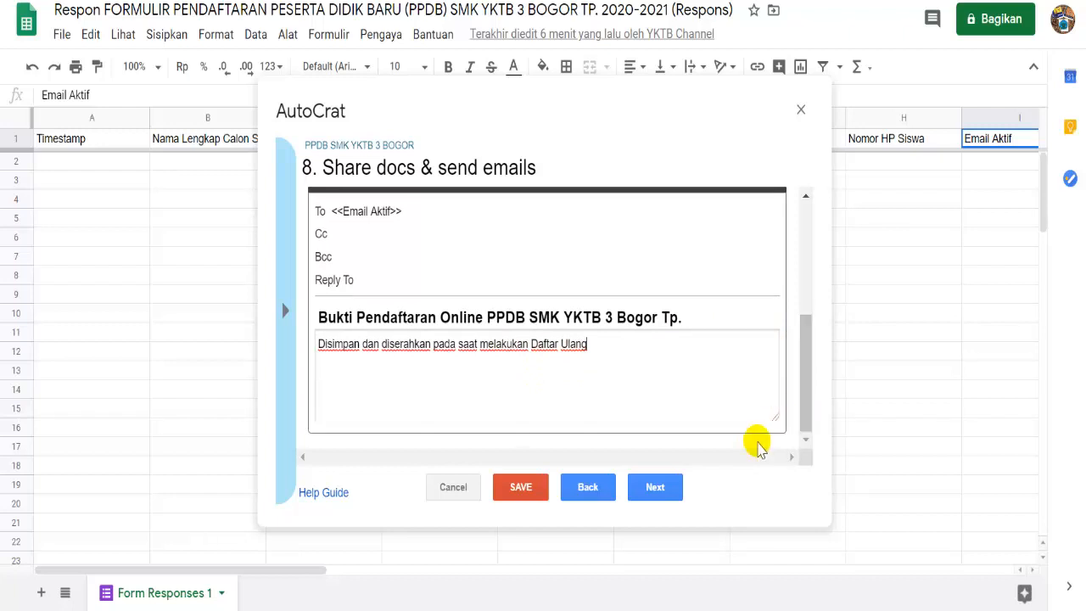
{"action": "left_click", "coordinate": [676, 485]}
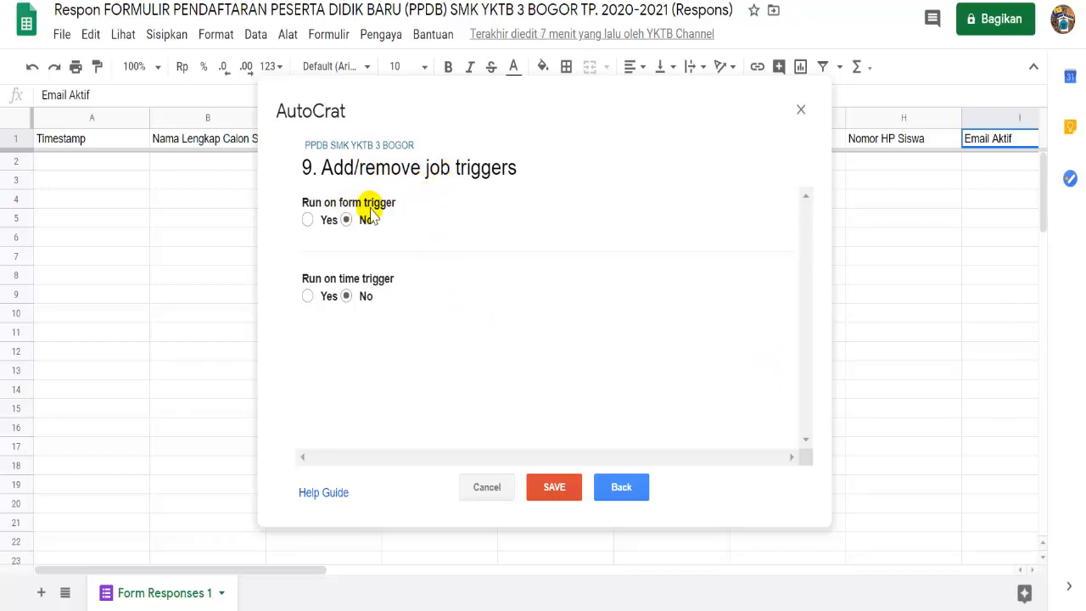
- Enable the run-on-form-submit trigger for the job and save it
{"action": "left_click", "coordinate": [308, 220]}
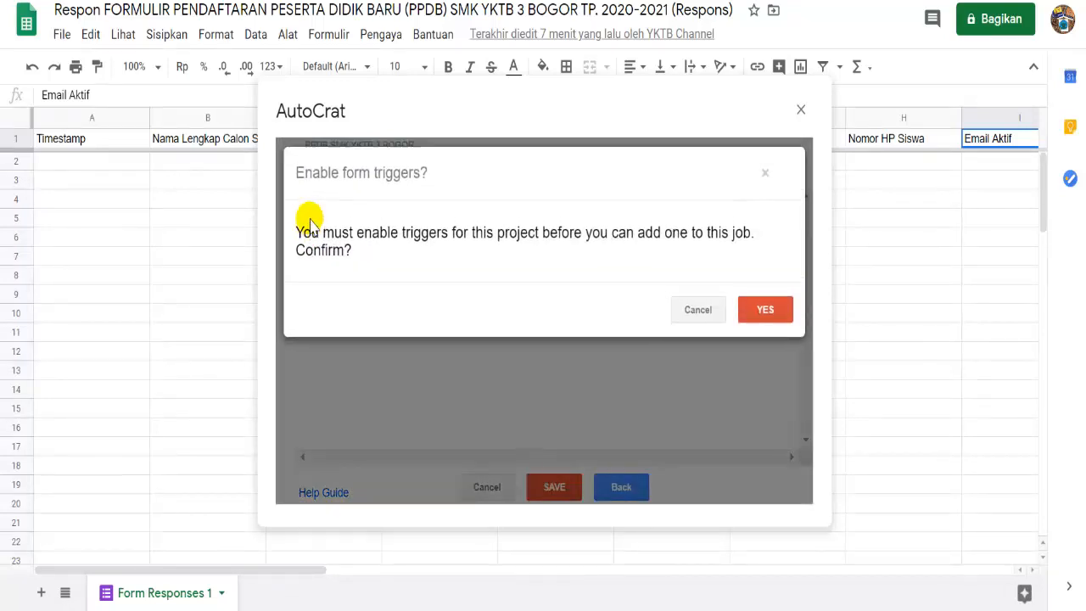
{"action": "left_click", "coordinate": [763, 313]}
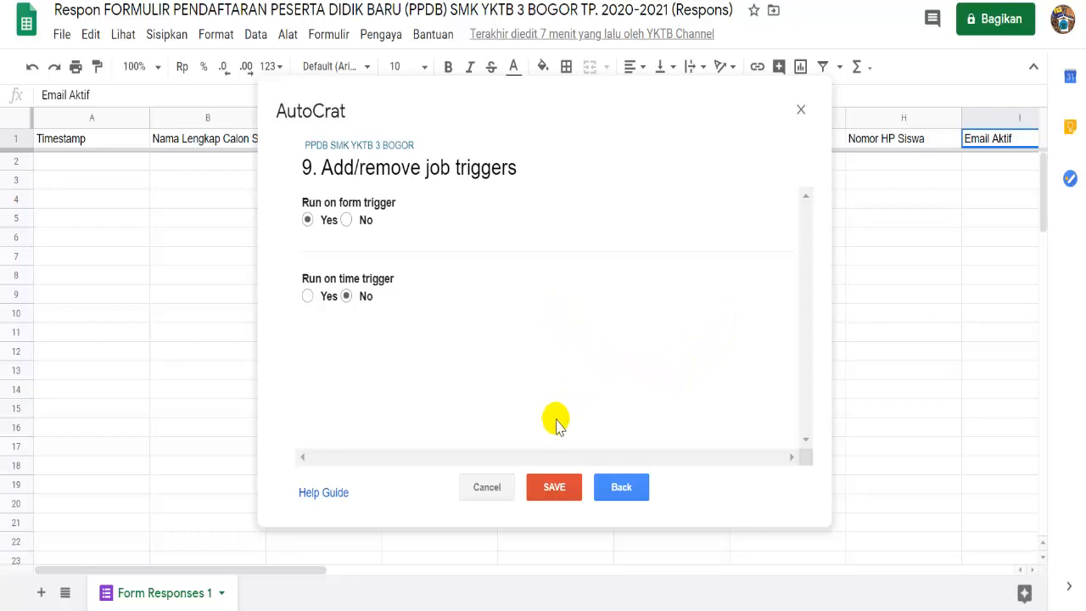
{"action": "left_click", "coordinate": [556, 487]}
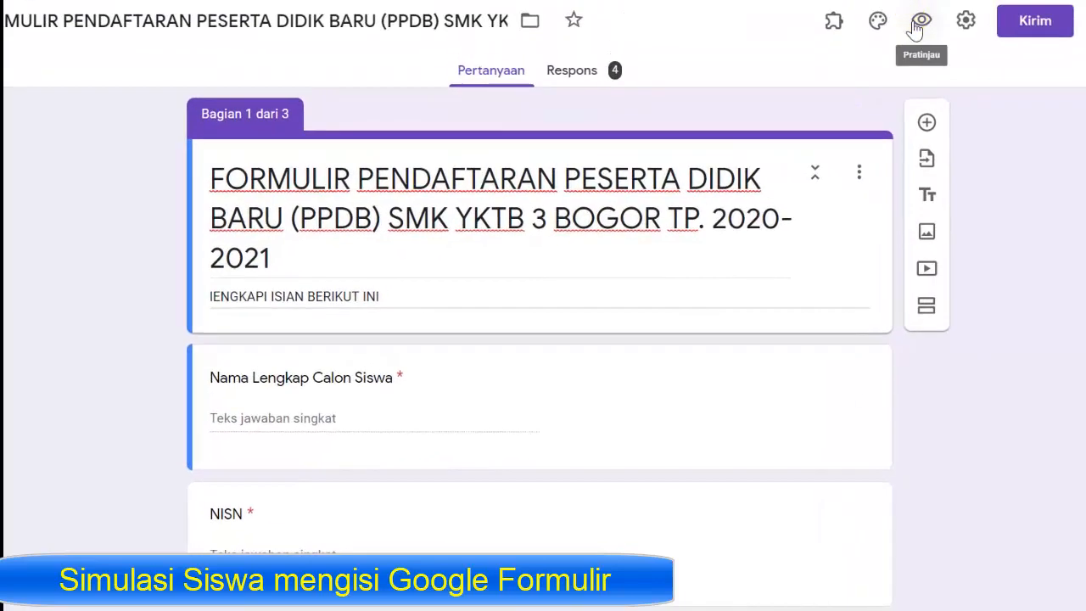
- On the live respondent form, enter the student's full name, NISN and birthplace
{"action": "left_click", "coordinate": [919, 23]}
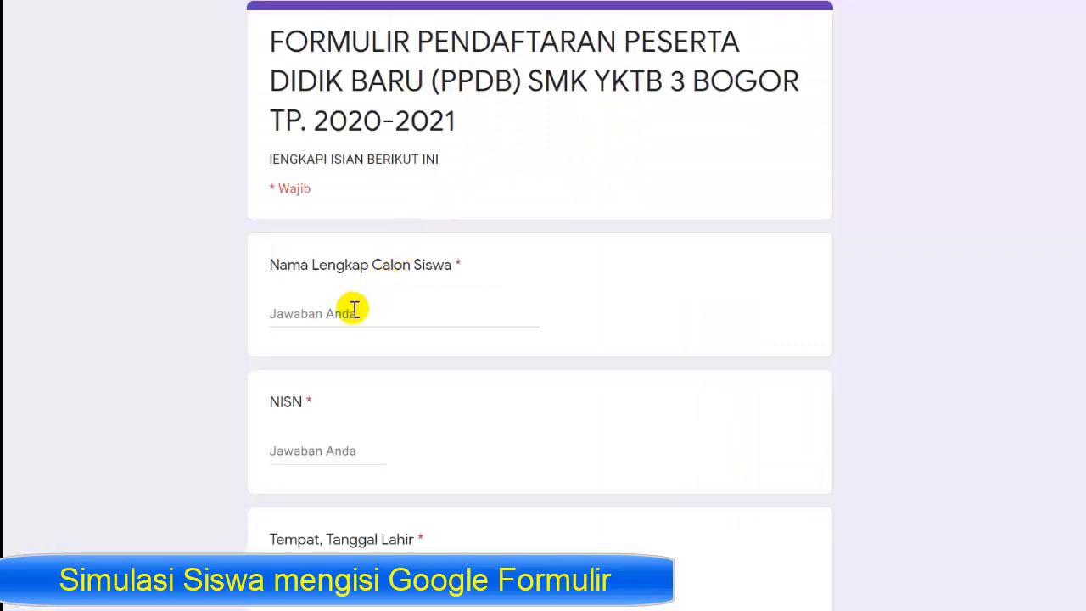
{"action": "left_click", "coordinate": [354, 308]}
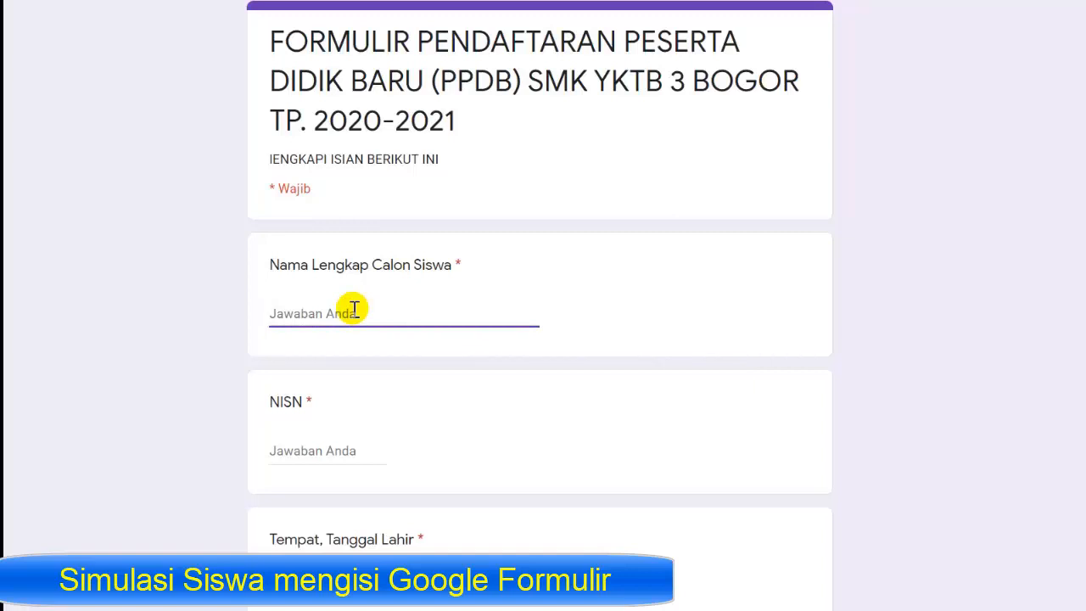
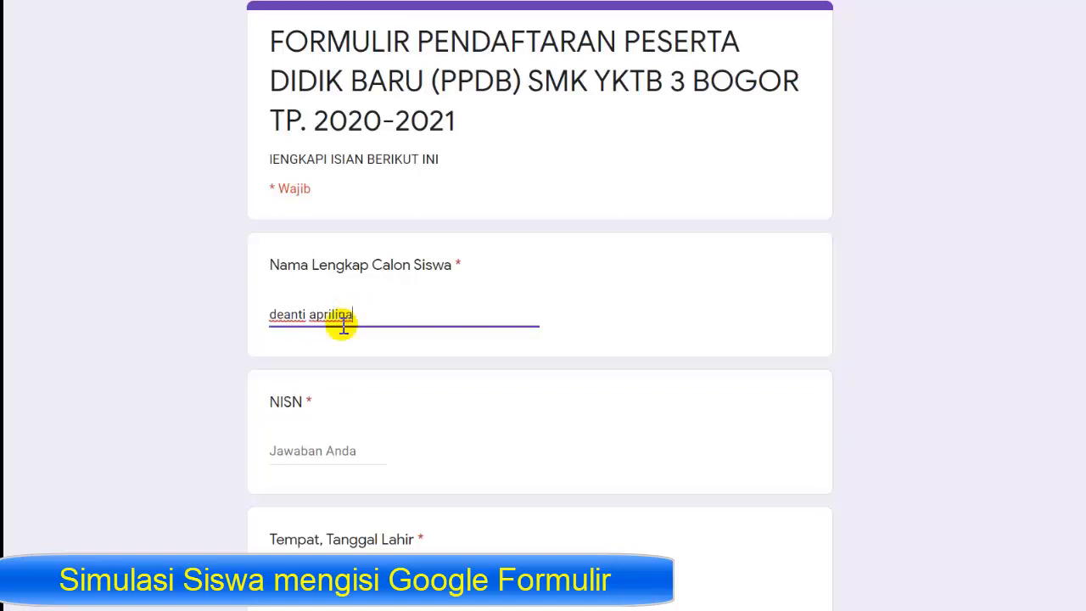
{"action": "left_click", "coordinate": [299, 450]}
{"action": "type", "text": "1"}
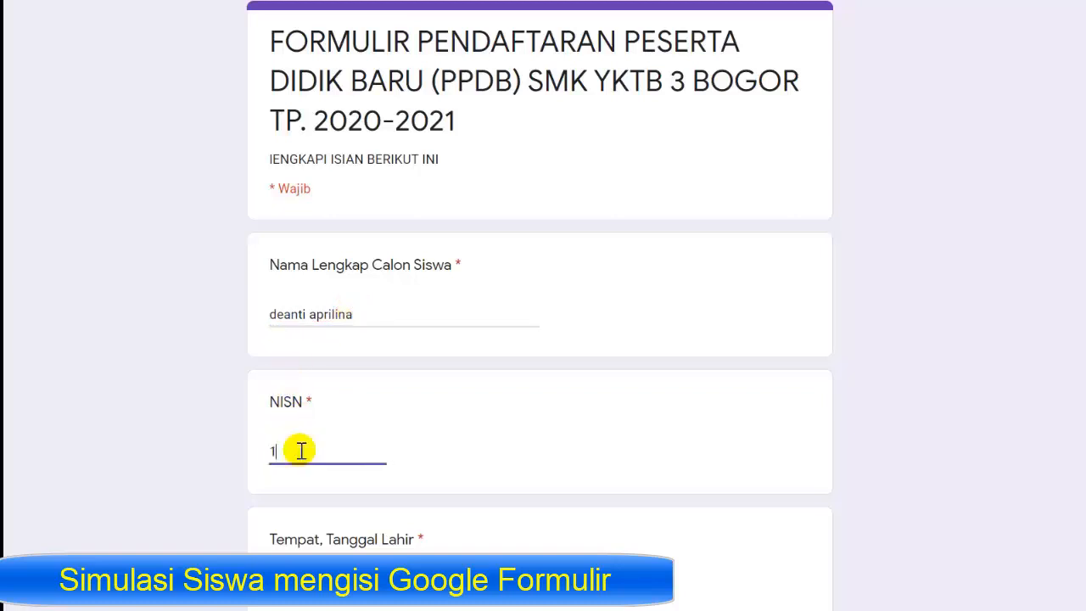
{"action": "type", "text": "23456"}
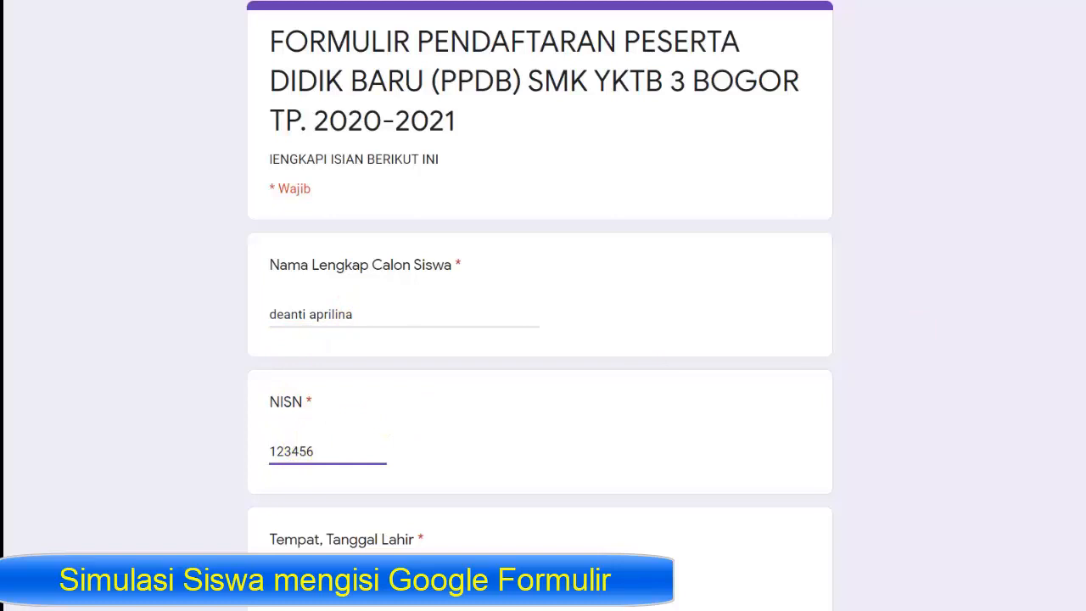
{"action": "scroll", "coordinate": [284, 201], "scroll_direction": "down", "scroll_amount": 5}
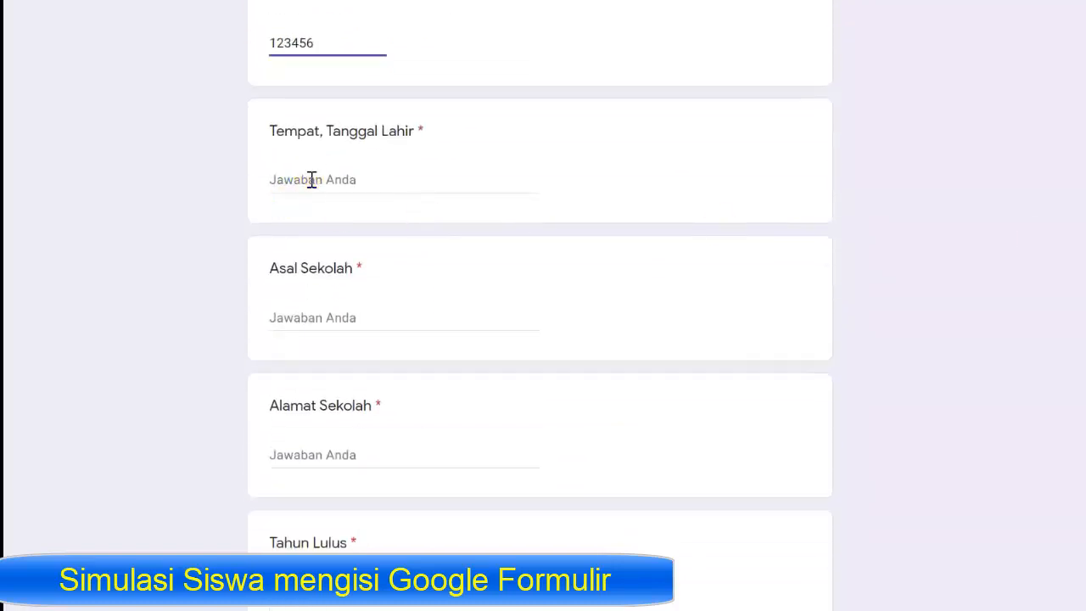
{"action": "left_click", "coordinate": [310, 179]}
{"action": "type", "text": "bogor, 7 januari 20101"}
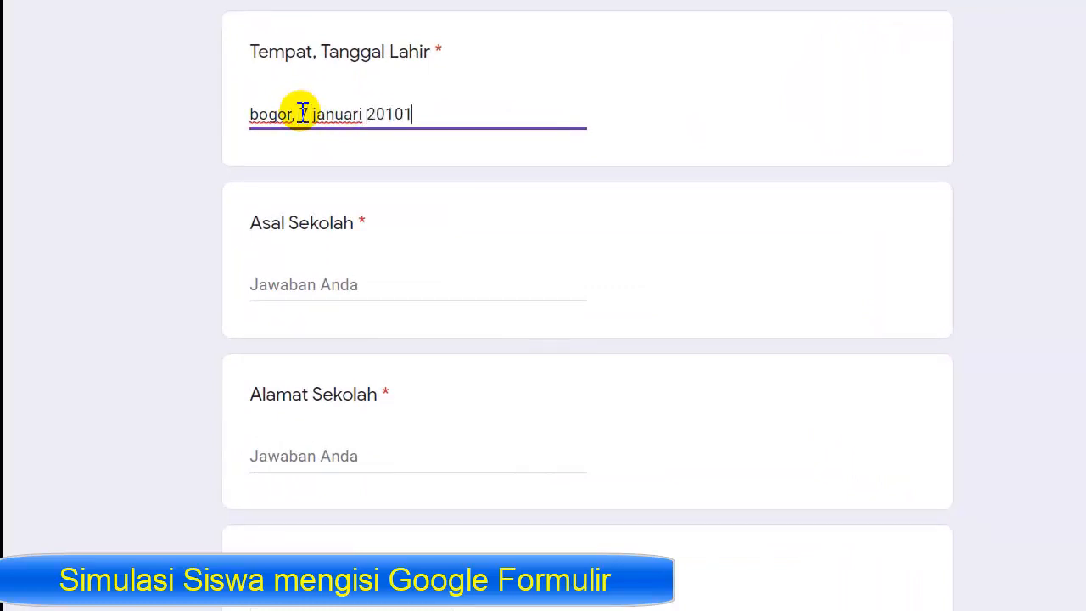
- Fill in Asal Sekolah and Alamat Sekolah, set Tahun Lulus to 2020, and enter the phone number
{"action": "left_click", "coordinate": [278, 277]}
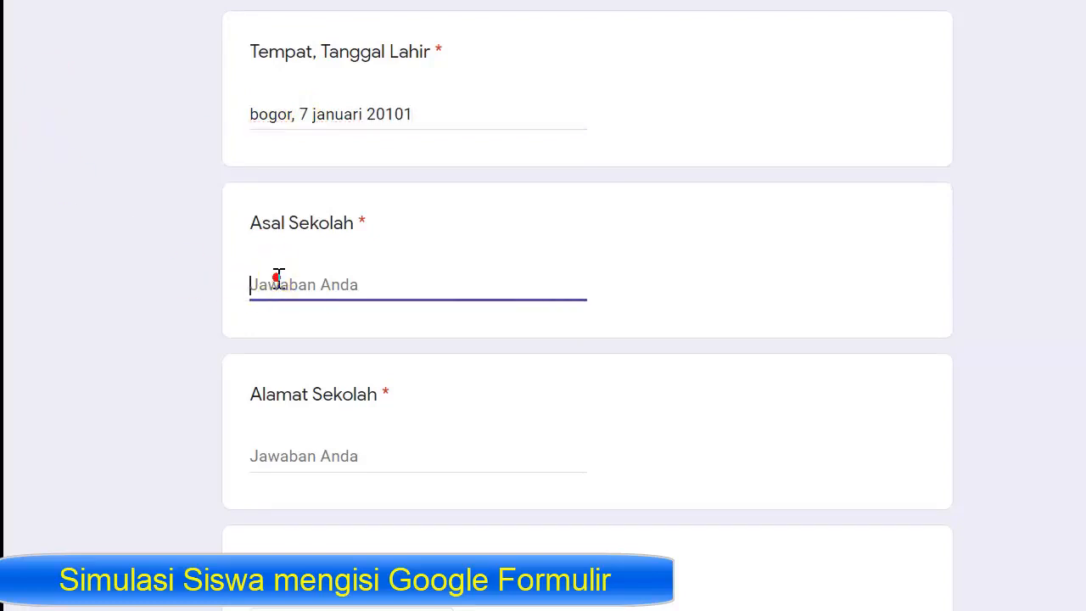
{"action": "type", "text": "SMP YKTB BOGOR"}
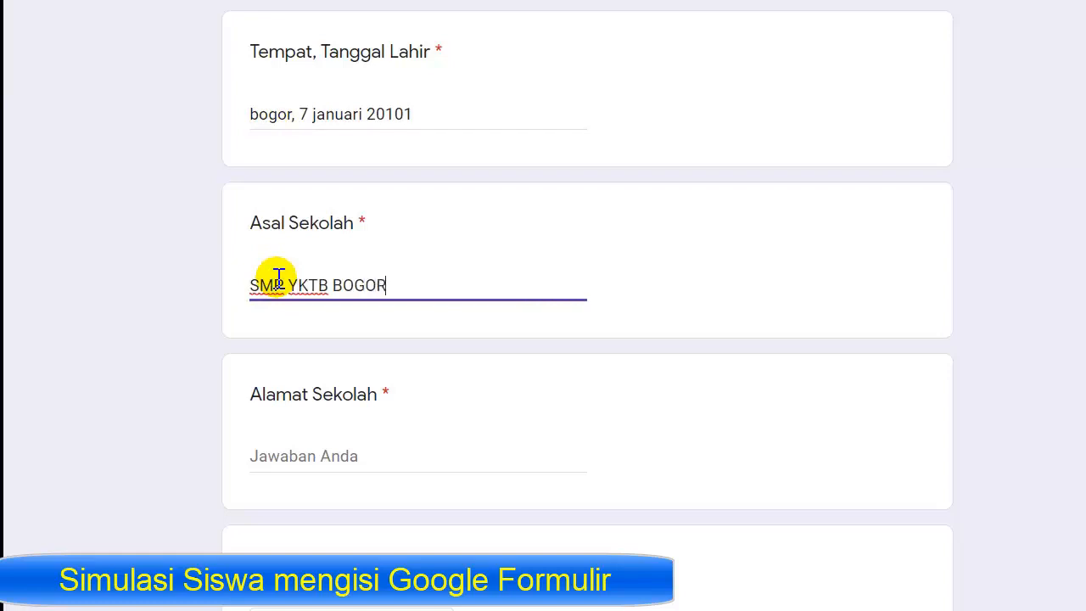
{"action": "left_click", "coordinate": [325, 443]}
{"action": "type", "text": "JL. D"}
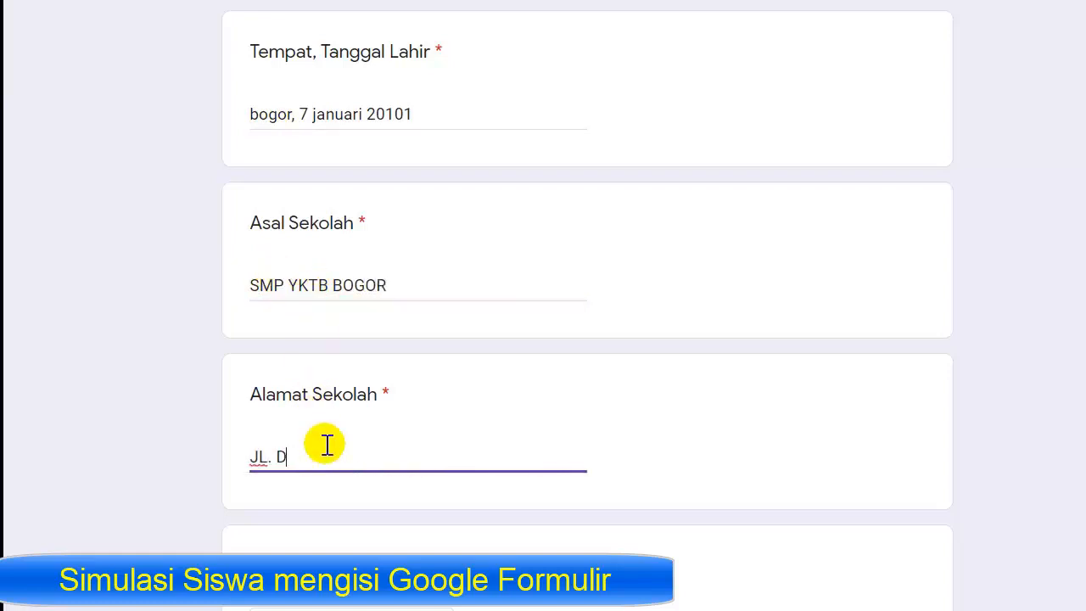
{"action": "type", "text": "R SUMERU"}
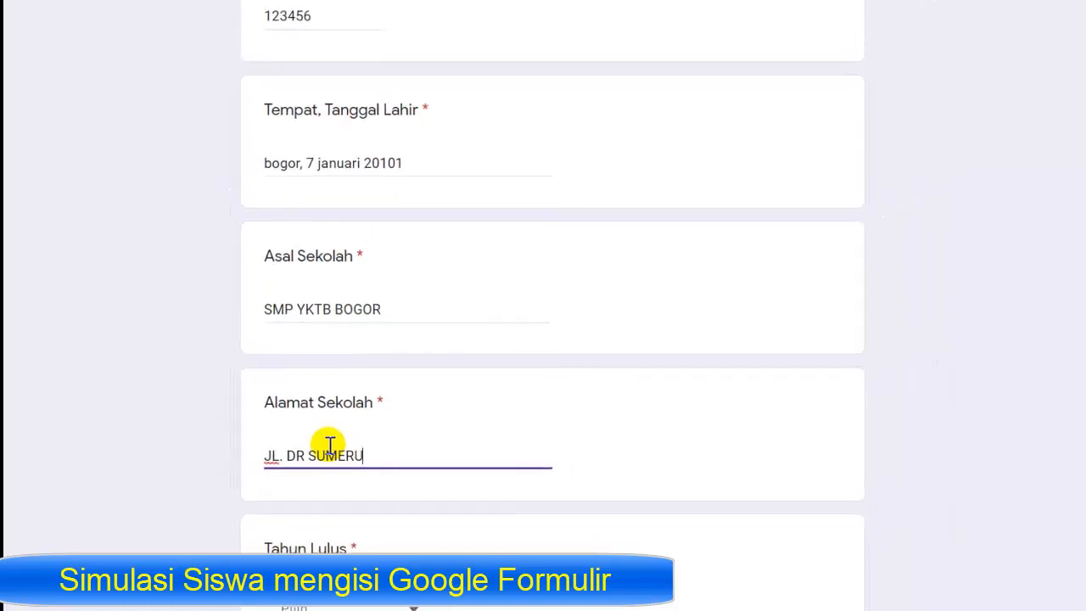
{"action": "scroll", "coordinate": [303, 194], "scroll_direction": "down", "scroll_amount": 3}
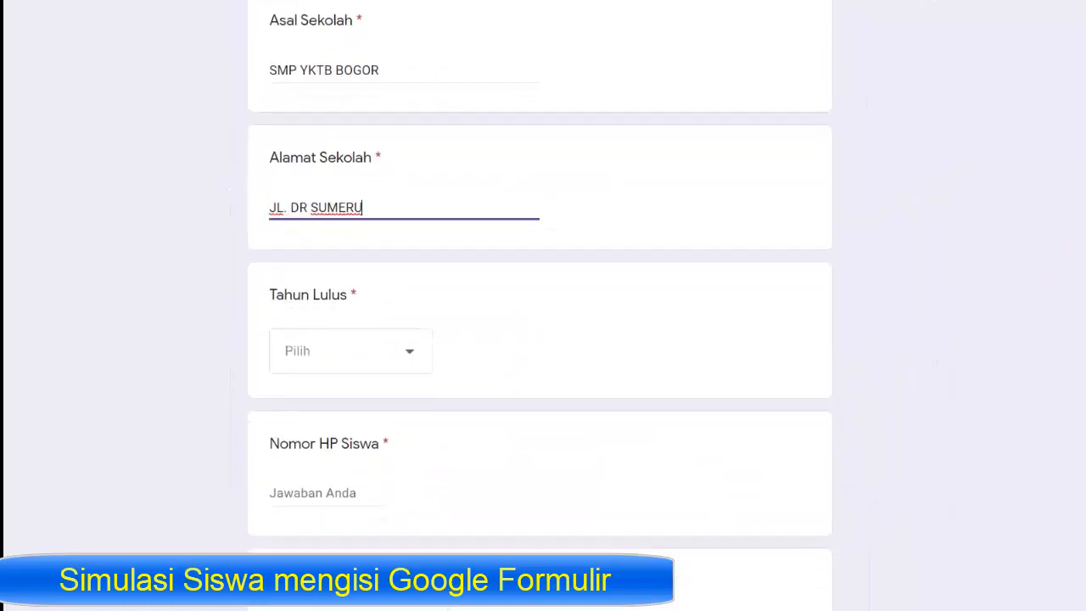
{"action": "left_click", "coordinate": [412, 329]}
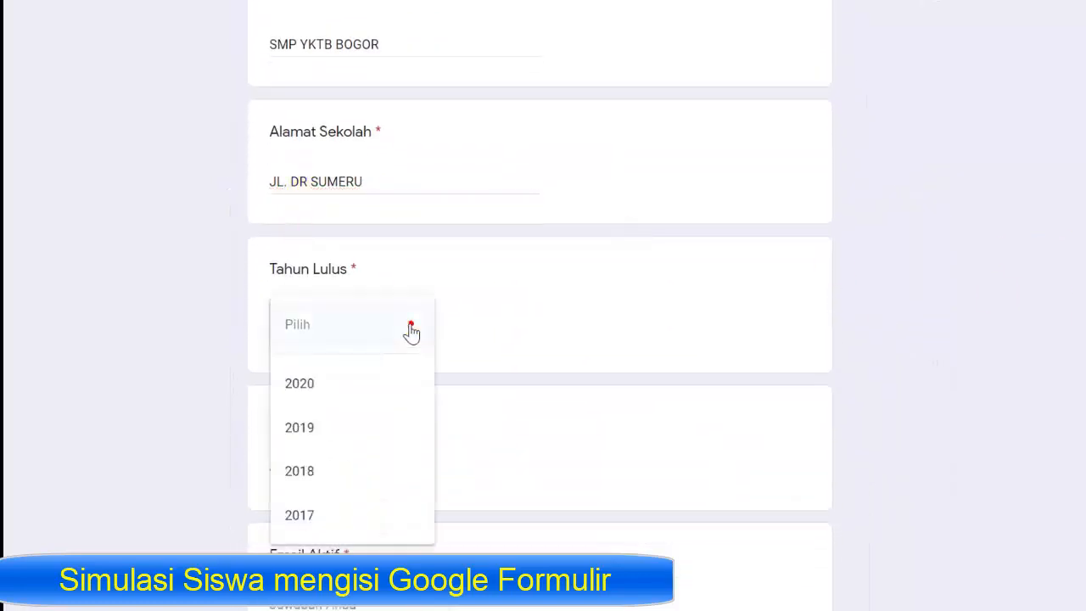
{"action": "left_click", "coordinate": [356, 382]}
{"action": "left_click", "coordinate": [325, 462]}
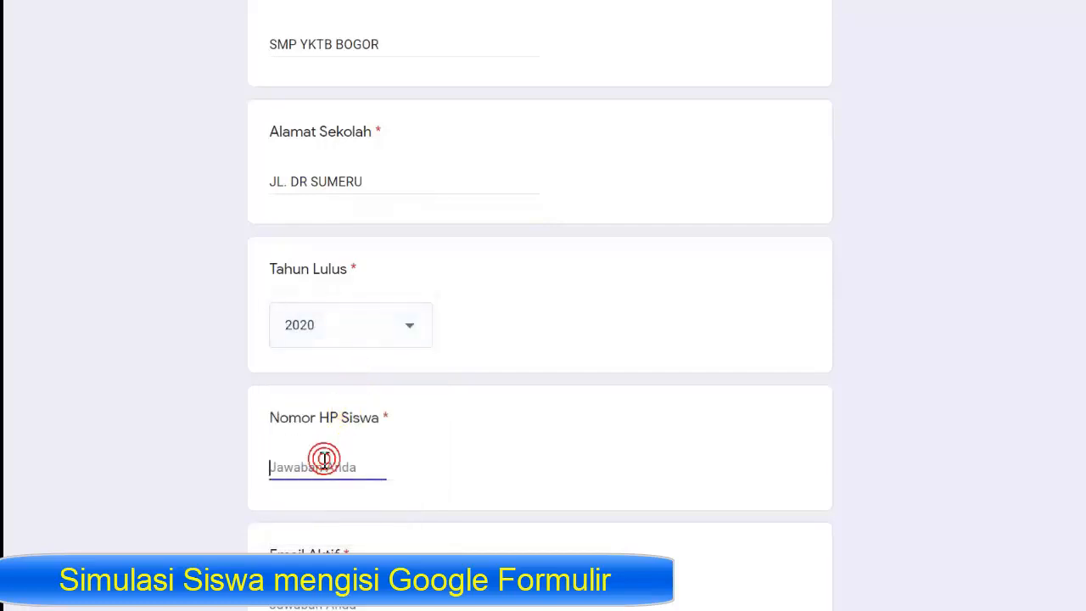
{"action": "type", "text": "12334556"}
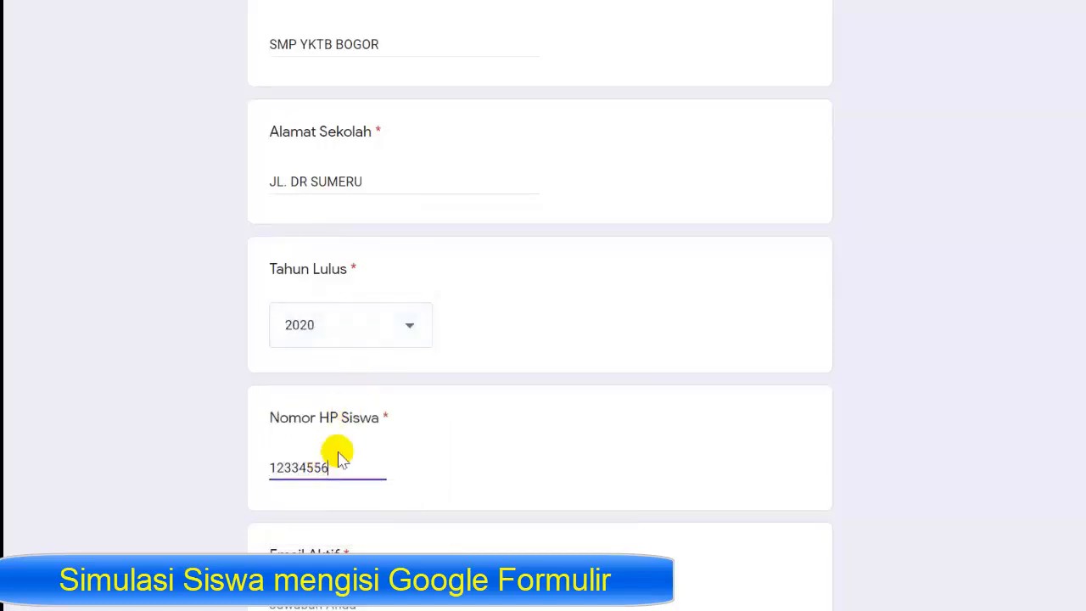
- Enter the student's active e-mail address and the Jalan street name
{"action": "scroll", "coordinate": [1059, 340], "scroll_direction": "down", "scroll_amount": 6}
{"action": "scroll", "coordinate": [1059, 340], "scroll_direction": "up", "scroll_amount": 2}
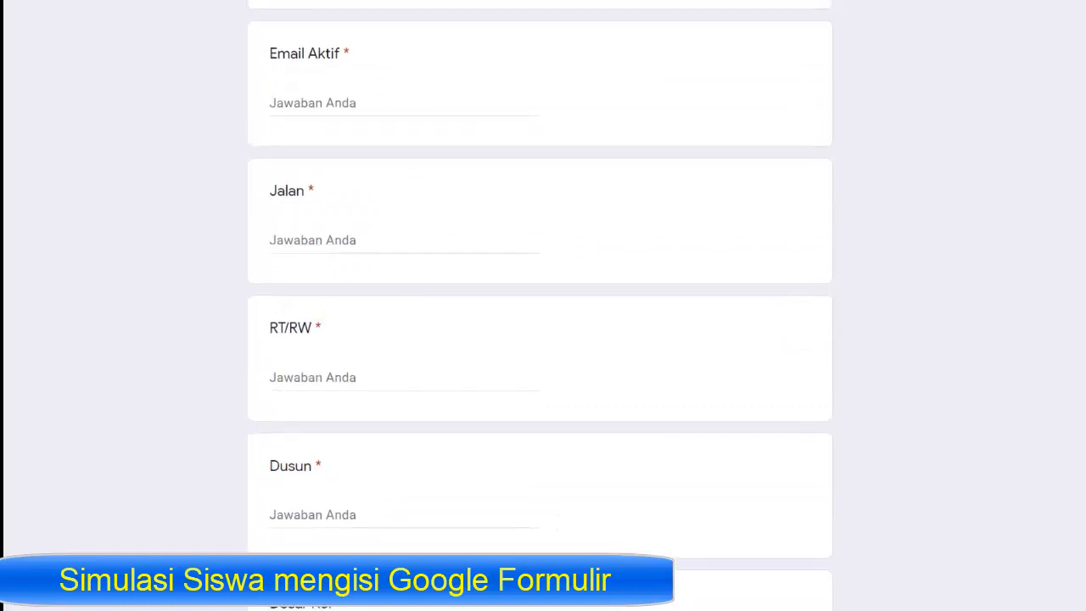
{"action": "left_click", "coordinate": [343, 230]}
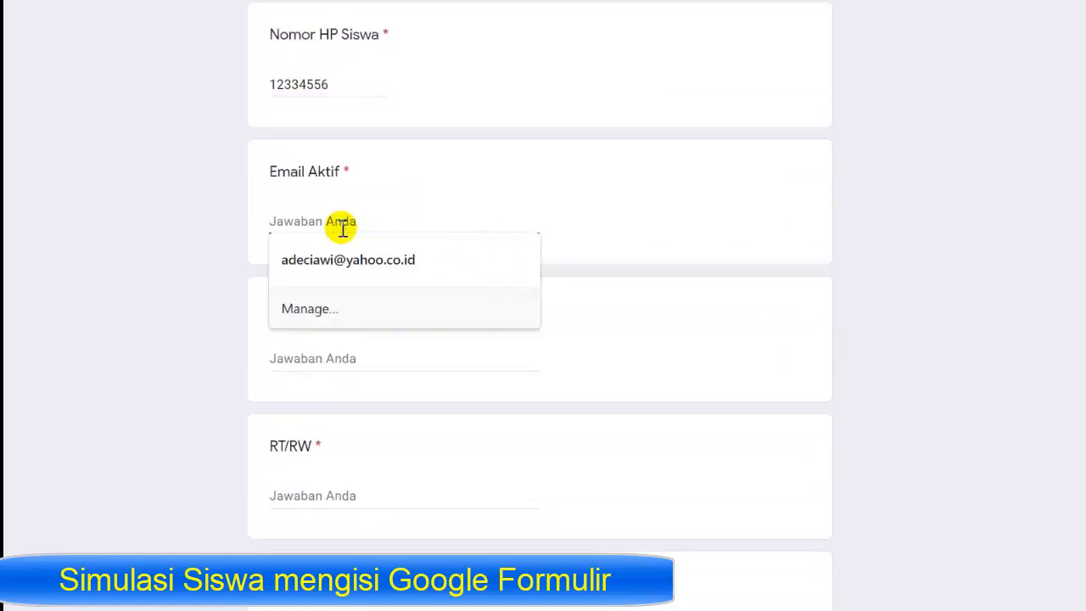
{"action": "type", "text": "A"}
{"action": "key", "text": "BackSpace"}
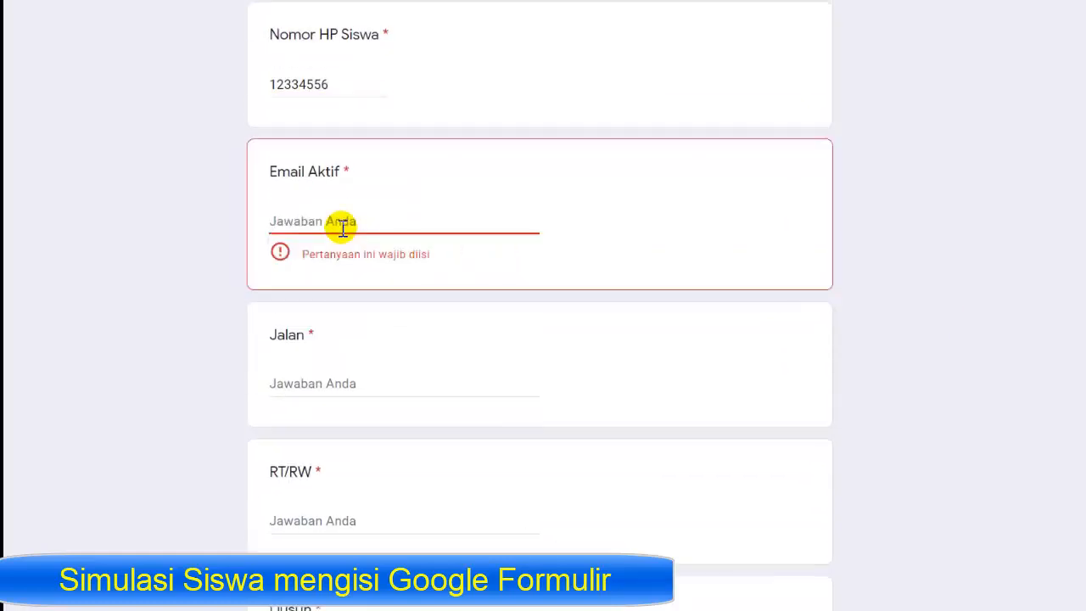
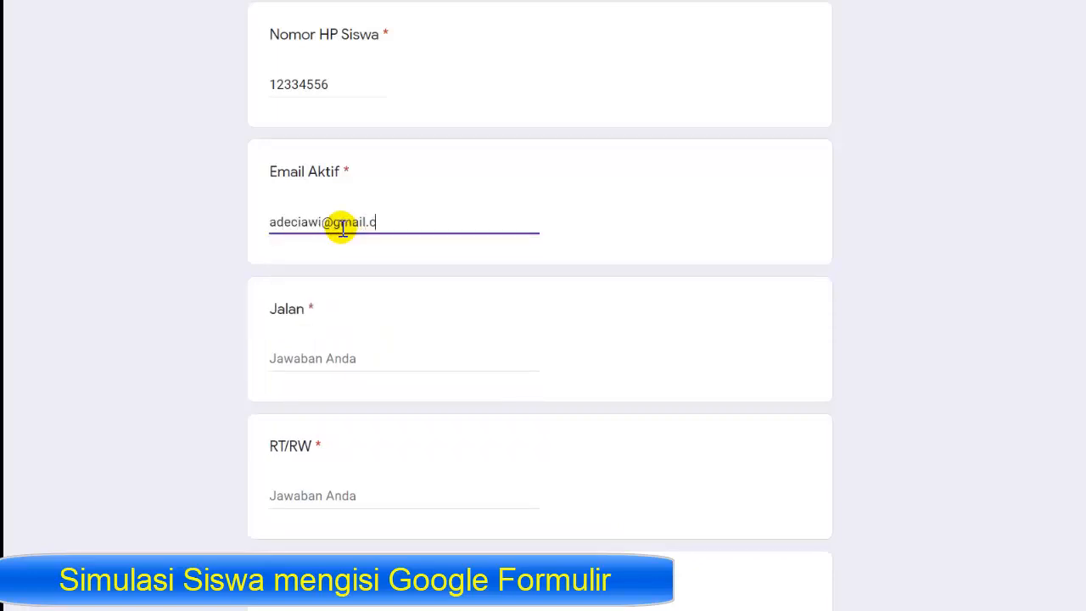
{"action": "left_click", "coordinate": [347, 357]}
{"action": "left_click", "coordinate": [348, 356]}
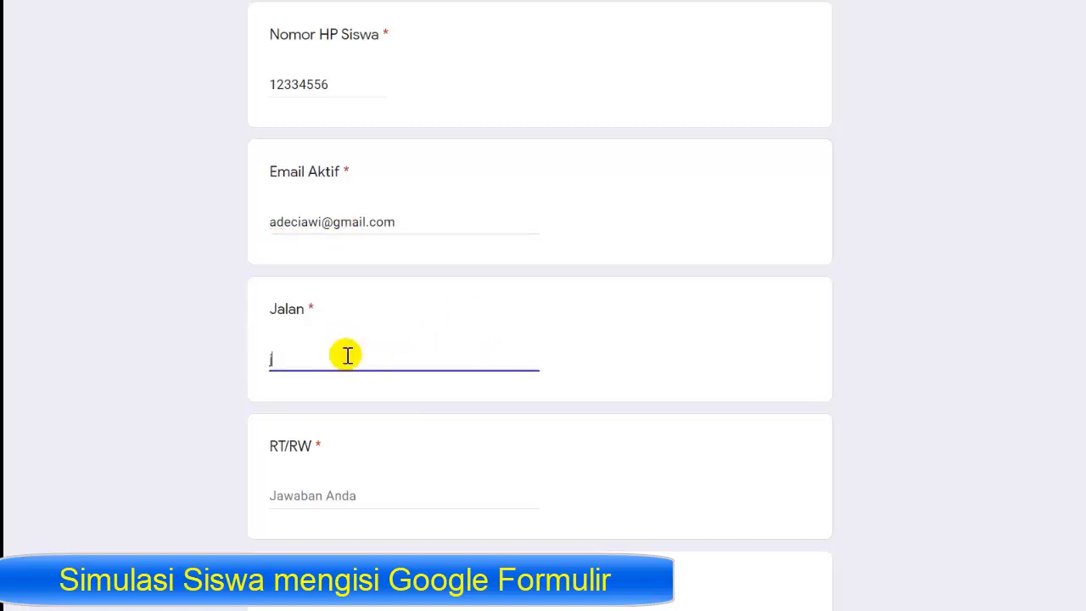
{"action": "key", "text": "BackSpace"}
{"action": "key", "text": "BackSpace"}
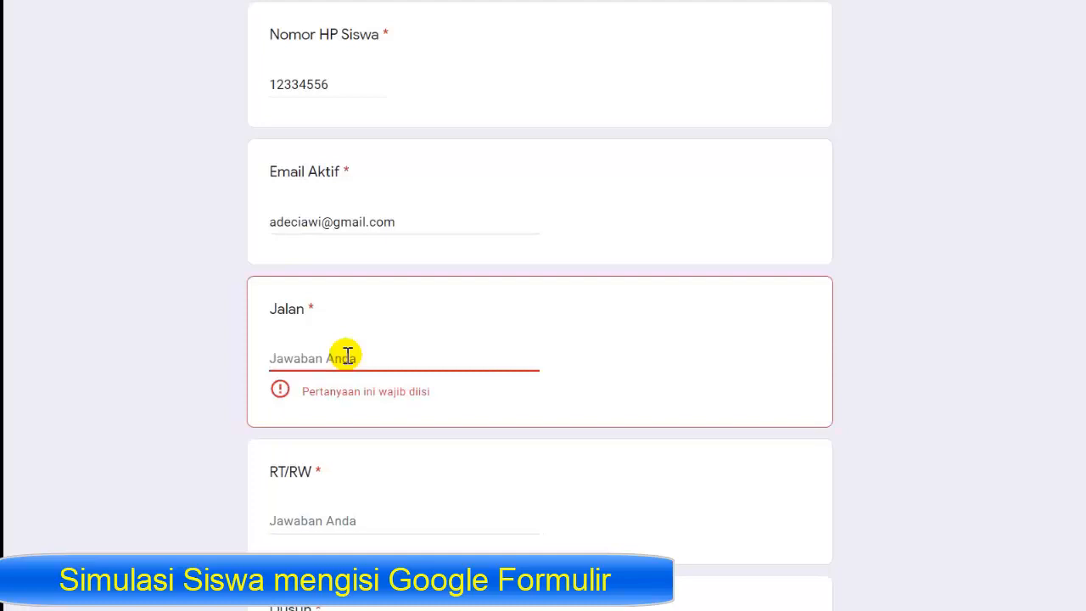
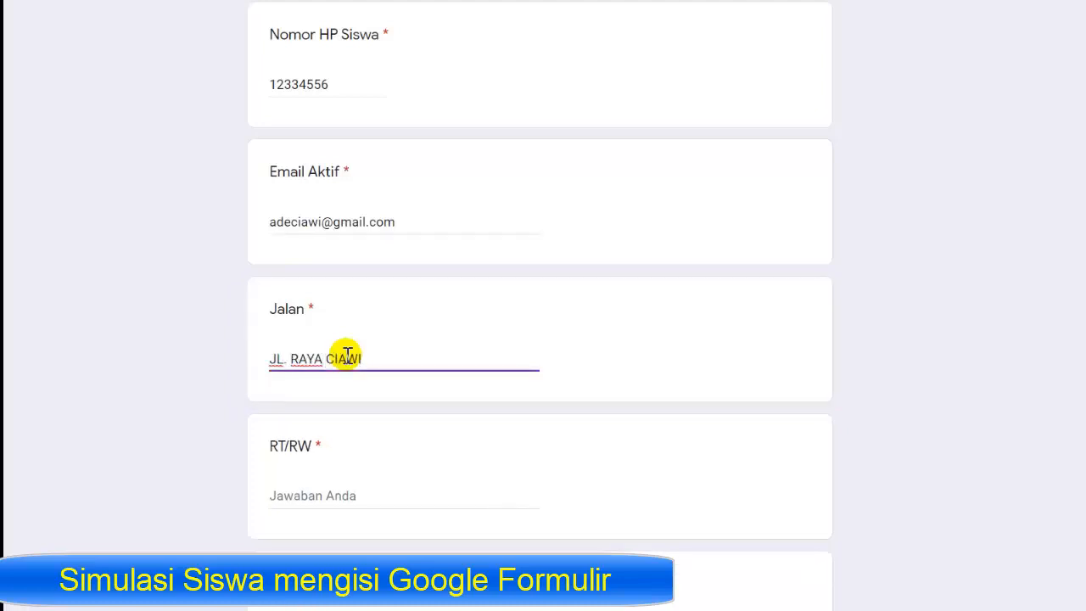
- Fill in RT/RW as 01, then the Dusun answer, and move to Desa/Kel
{"action": "left_click", "coordinate": [309, 496]}
{"action": "type", "text": "01/06"}
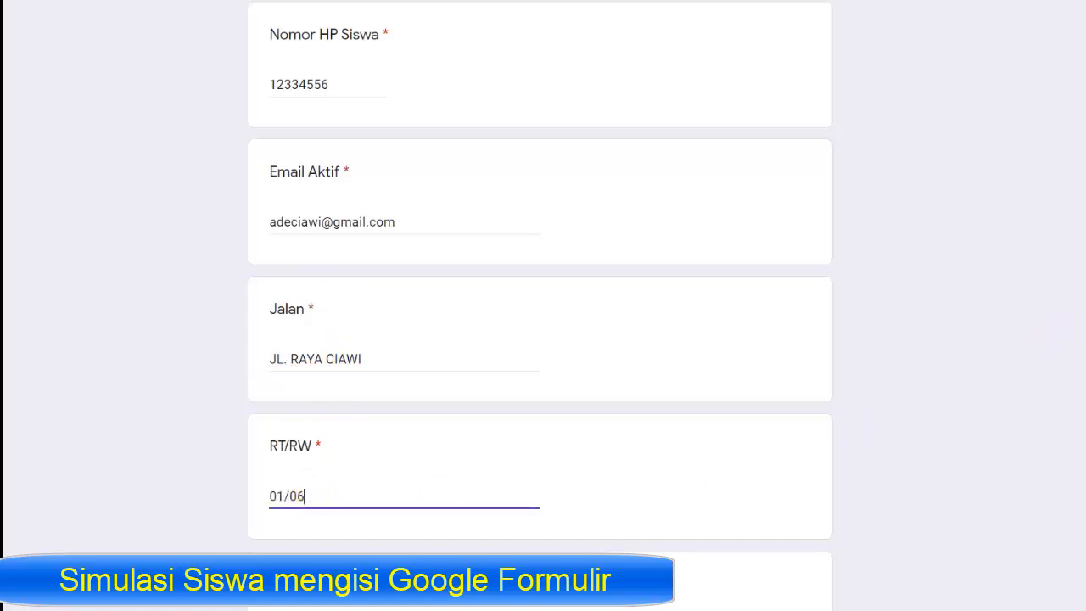
{"action": "scroll", "coordinate": [1074, 423], "scroll_direction": "down", "scroll_amount": 2}
{"action": "left_click", "coordinate": [356, 430]}
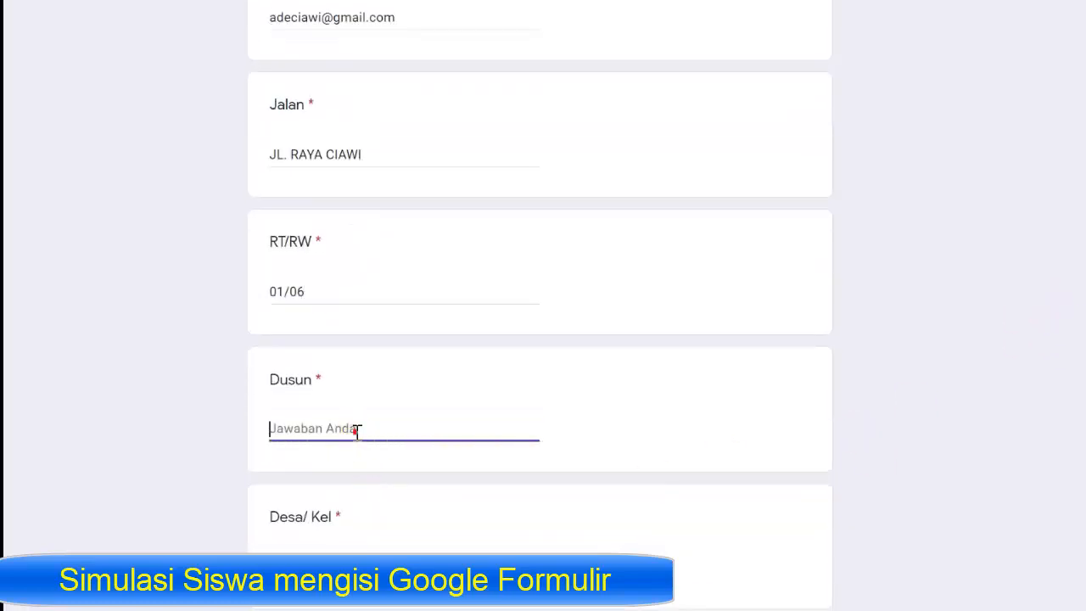
{"action": "type", "text": "SEUSEUPAN"}
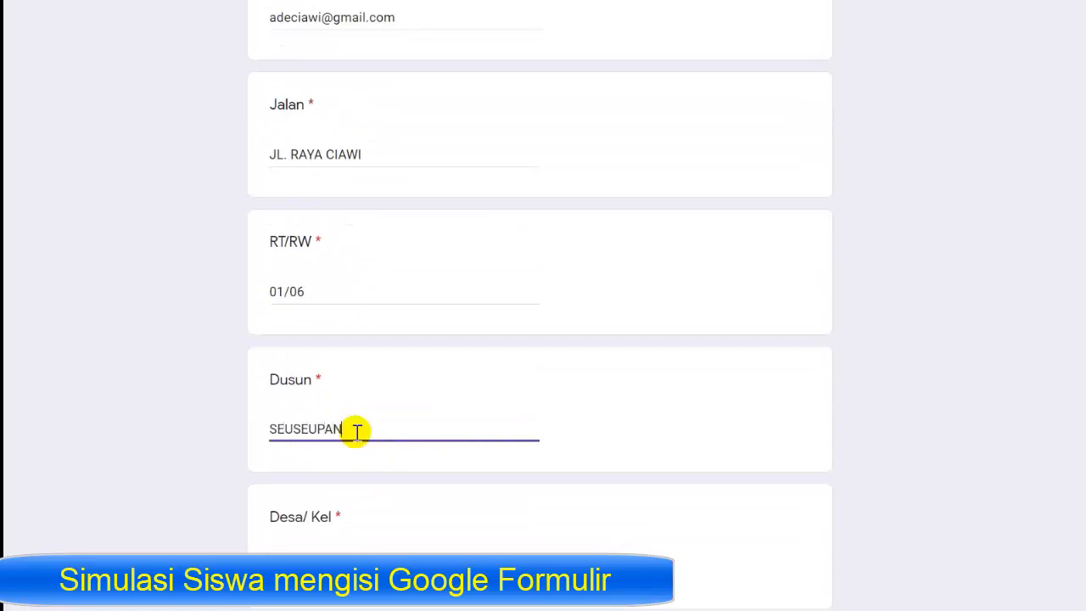
{"action": "left_click", "coordinate": [323, 550]}
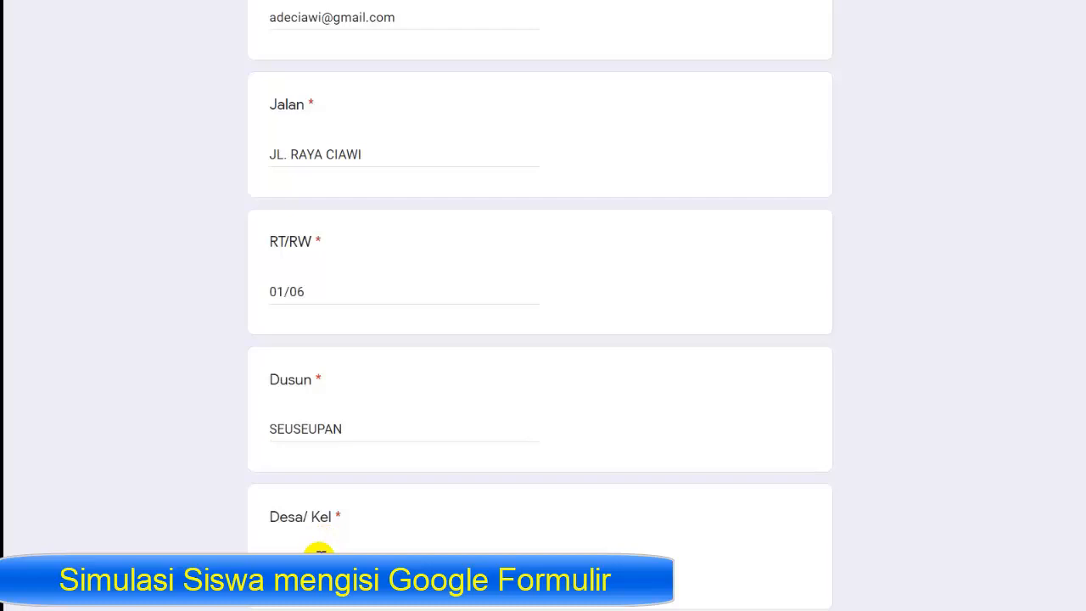
{"action": "scroll", "coordinate": [543, 339], "scroll_direction": "down", "scroll_amount": 3}
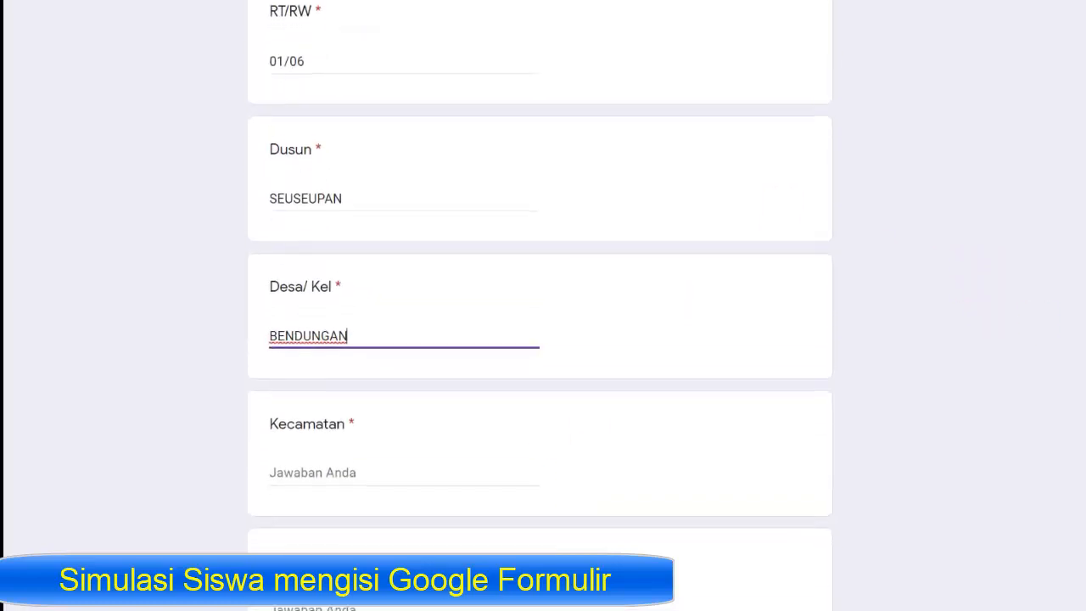
- Type the Kecamatan, Kab/Kota and Provinsi answers
{"action": "left_click", "coordinate": [368, 463]}
{"action": "left_click", "coordinate": [368, 462]}
{"action": "type", "text": "CIAWI"}
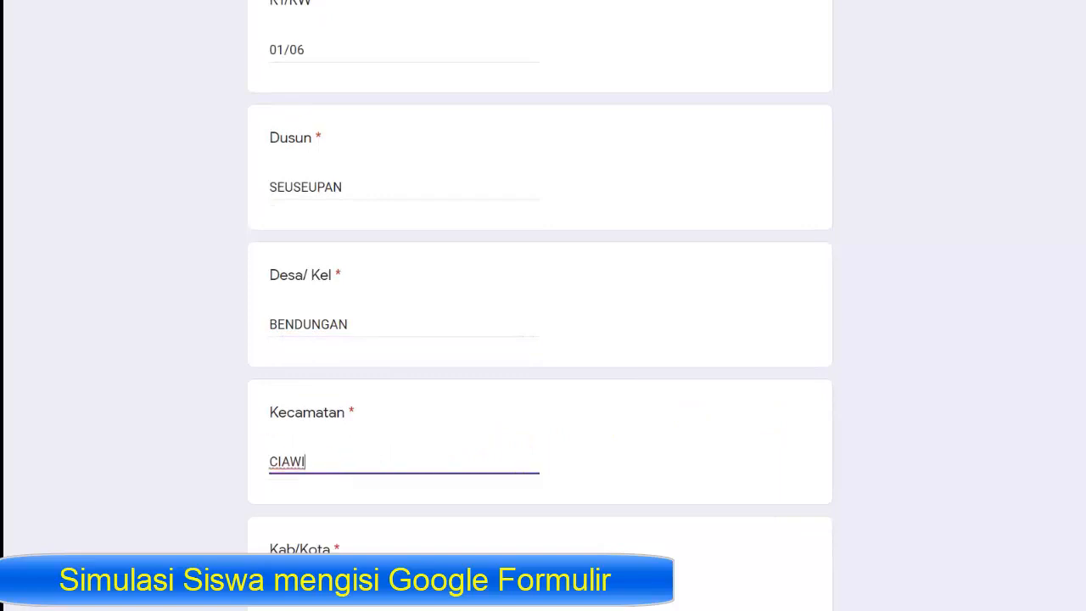
{"action": "scroll", "coordinate": [540, 280], "scroll_direction": "down", "scroll_amount": 2}
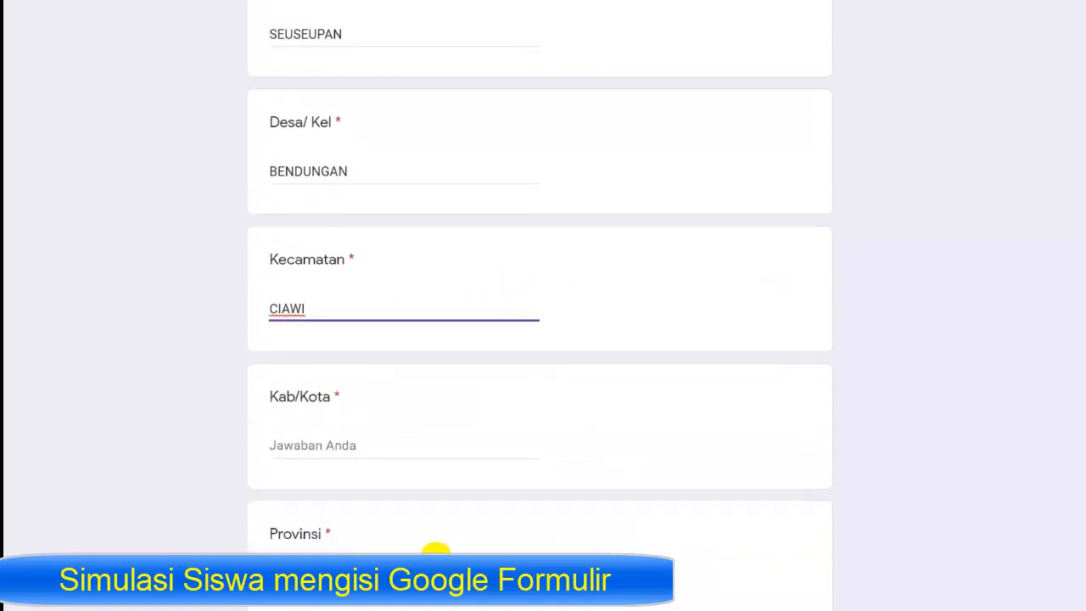
{"action": "left_click", "coordinate": [328, 445]}
{"action": "type", "text": "BOGOR"}
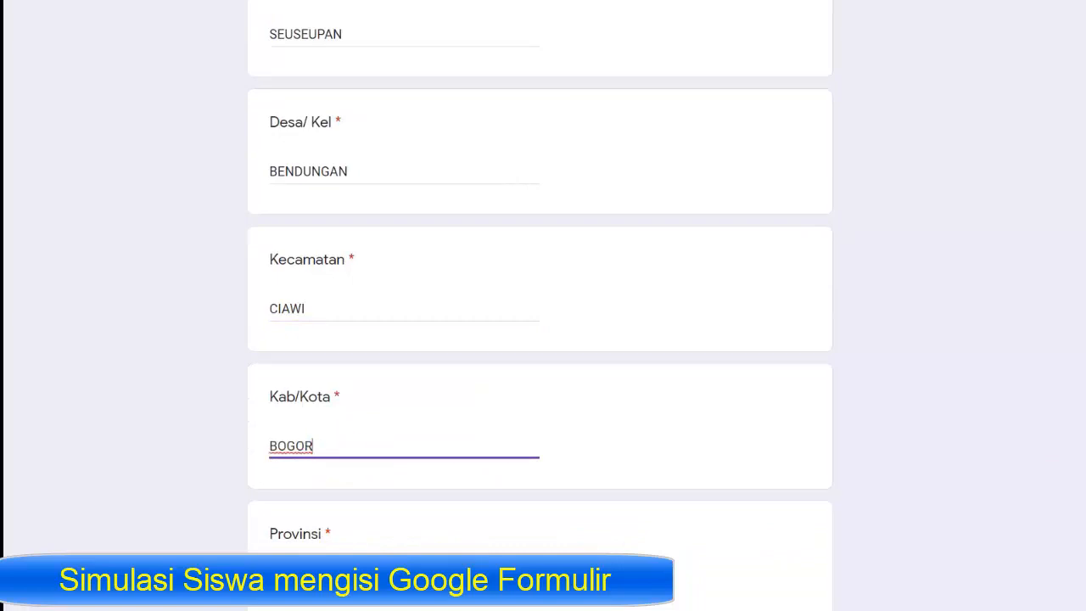
{"action": "scroll", "coordinate": [589, 461], "scroll_direction": "down", "scroll_amount": 2}
{"action": "left_click", "coordinate": [397, 404]}
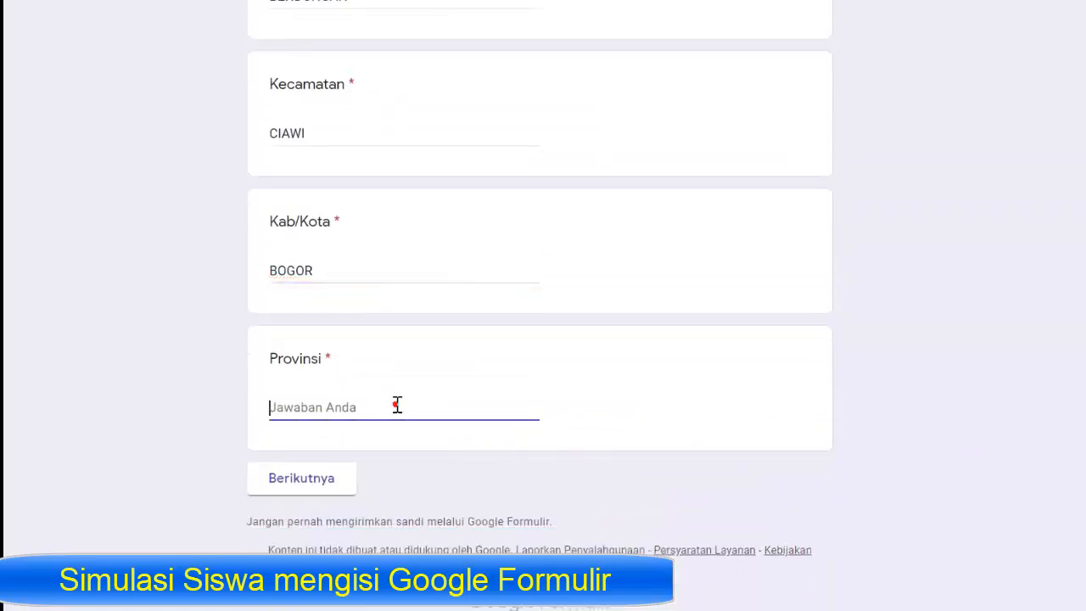
{"action": "type", "text": "JAWA BARAT"}
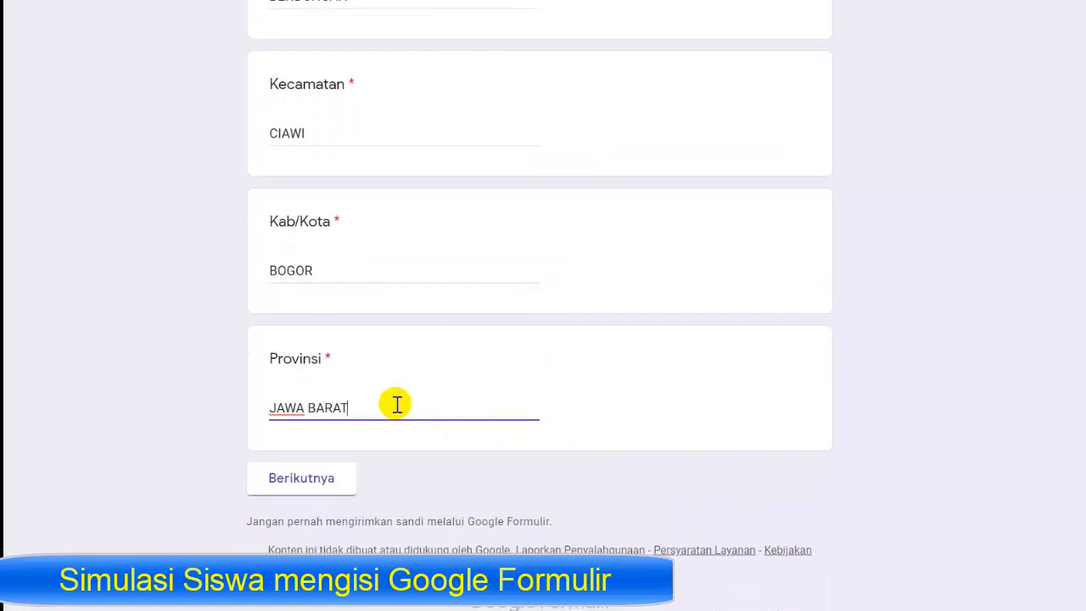
- In the IDENTITAS ORANG TUA section, enter the father's name and birthplace and date
{"action": "left_click", "coordinate": [313, 484]}
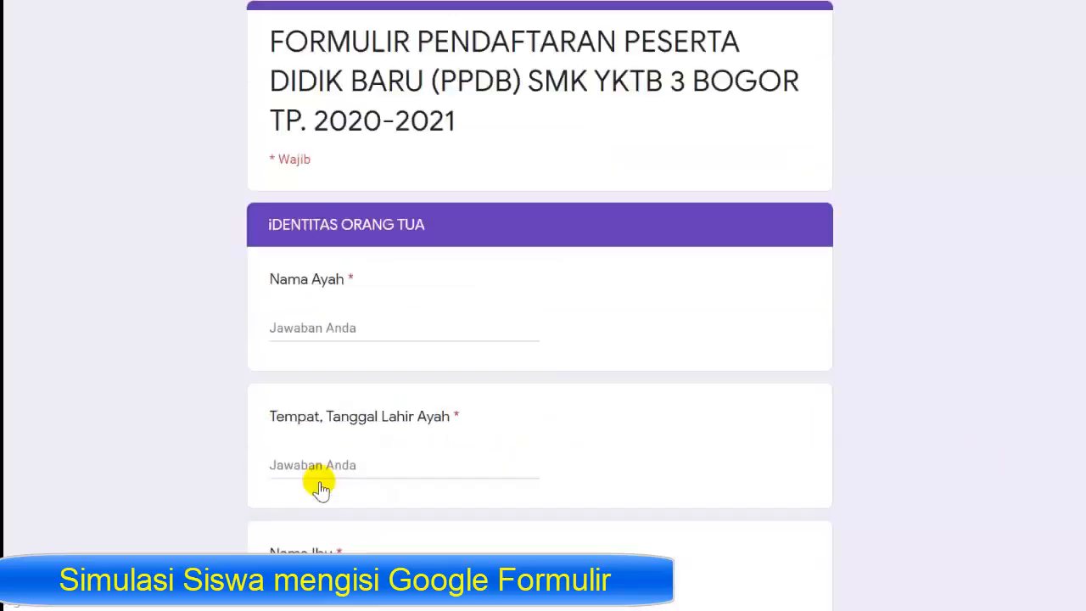
{"action": "left_click", "coordinate": [337, 326]}
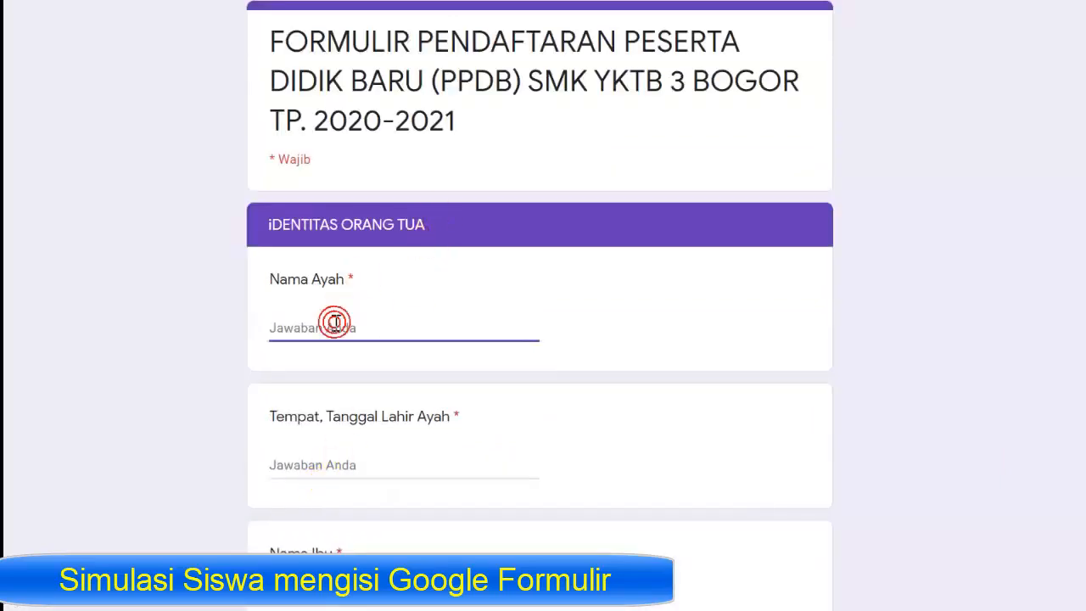
{"action": "type", "text": "DIDIN"}
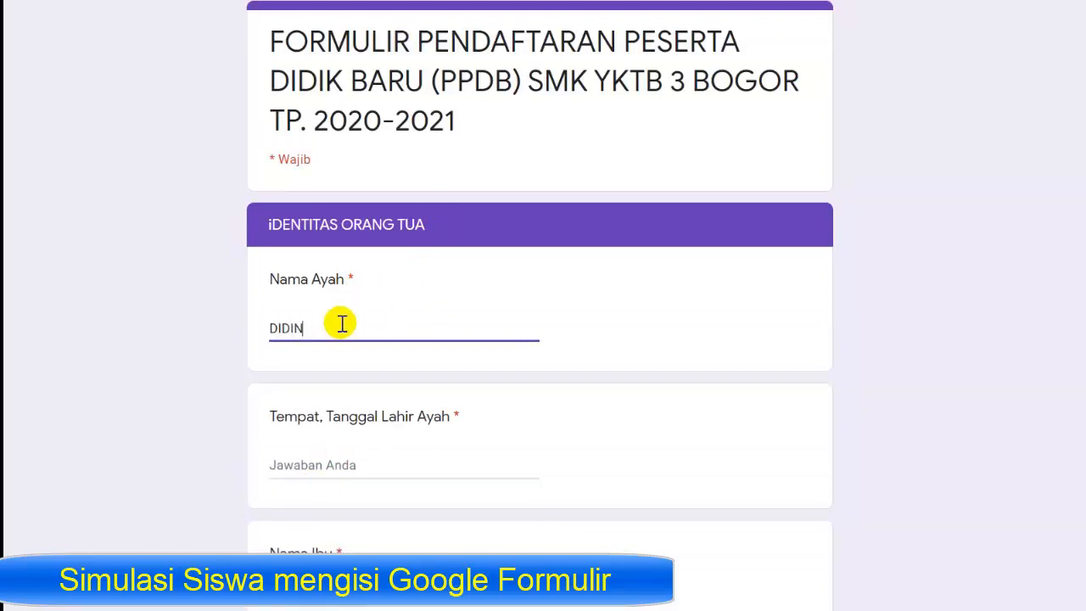
{"action": "left_click", "coordinate": [349, 465]}
{"action": "type", "text": "BOGOR, 08 JANUARI"}
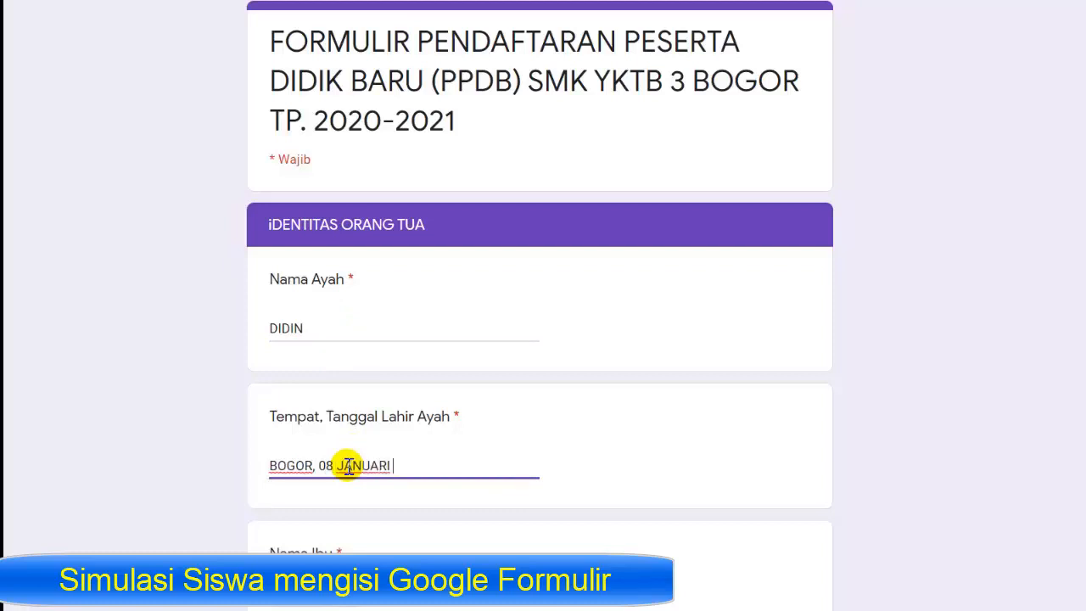
{"action": "type", "text": "1978"}
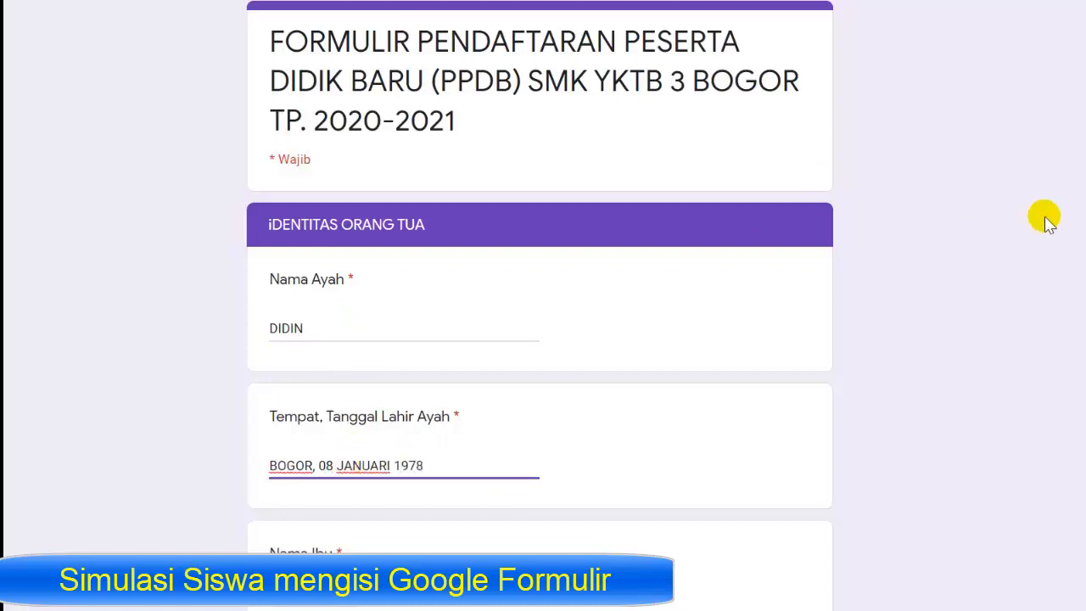
- Enter the mother's name, her birthplace and date, and the parents' phone number
{"action": "scroll", "coordinate": [1043, 215], "scroll_direction": "down", "scroll_amount": 3}
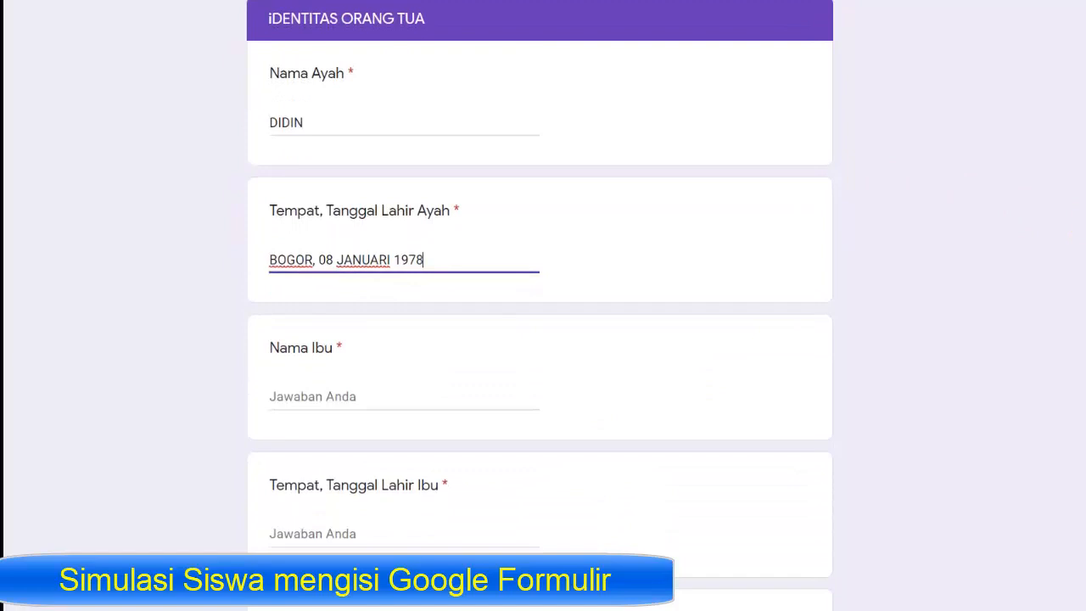
{"action": "left_click", "coordinate": [429, 397]}
{"action": "type", "text": "MAEMUNAH"}
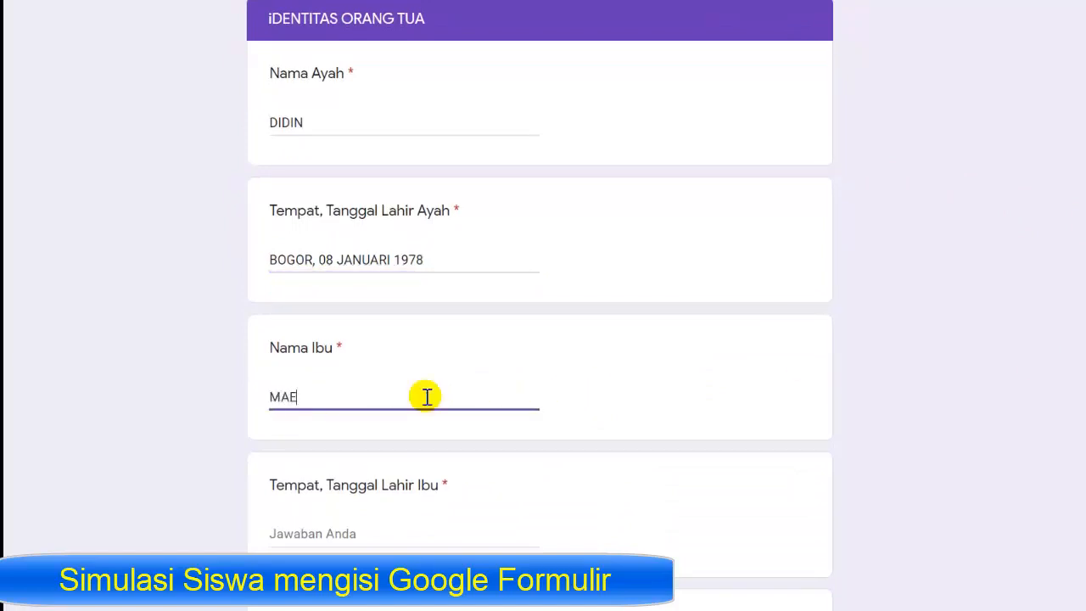
{"action": "left_click", "coordinate": [325, 531]}
{"action": "type", "text": "B"}
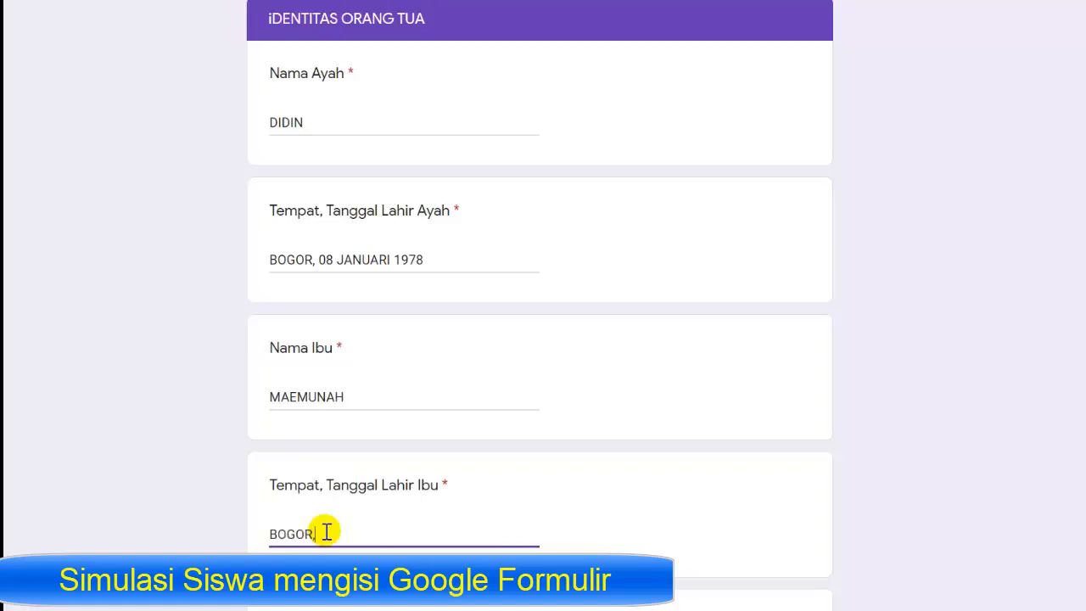
{"action": "type", "text": "OGOR, 17 M"}
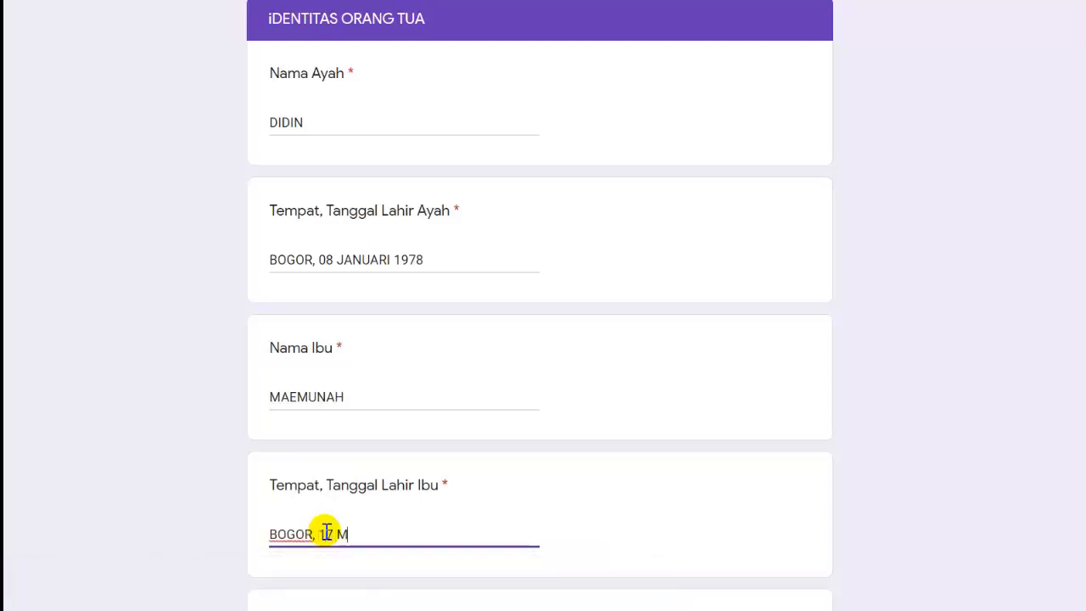
{"action": "type", "text": "ARET 1979"}
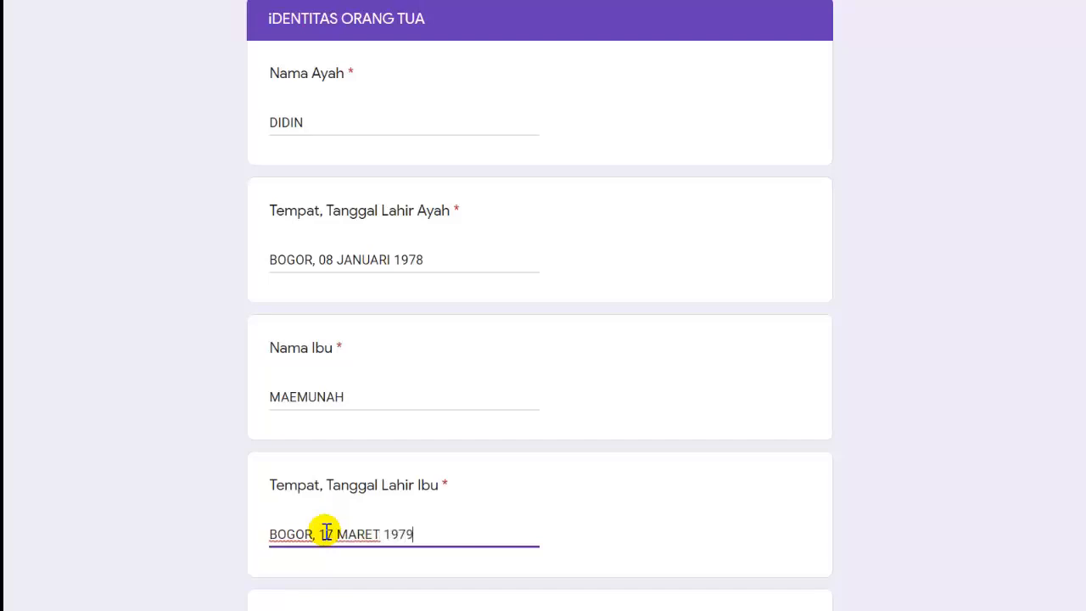
{"action": "scroll", "coordinate": [991, 235], "scroll_direction": "down", "scroll_amount": 3}
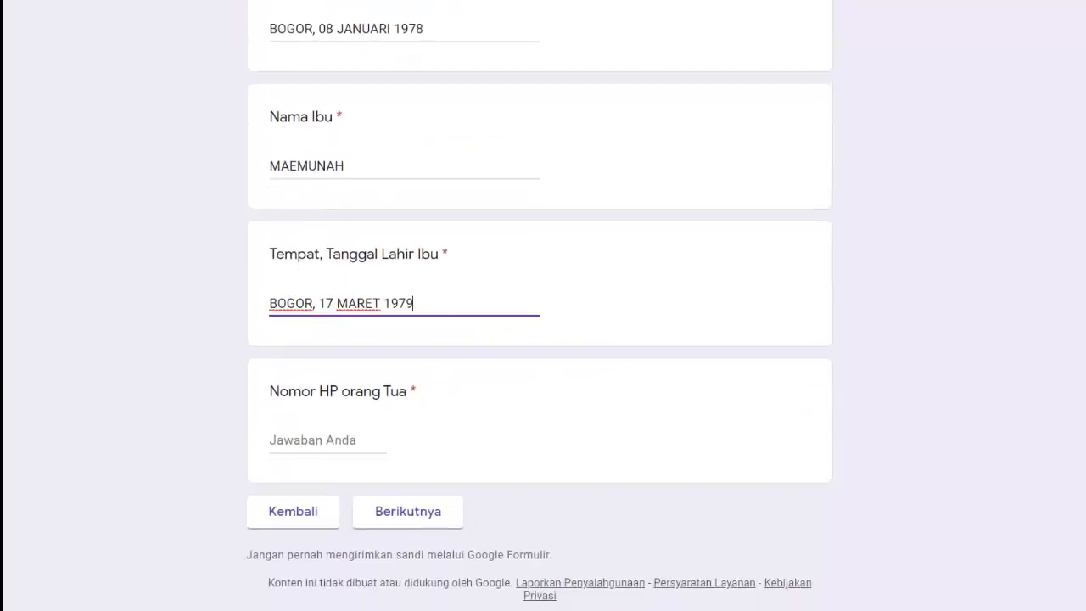
{"action": "left_click", "coordinate": [342, 435]}
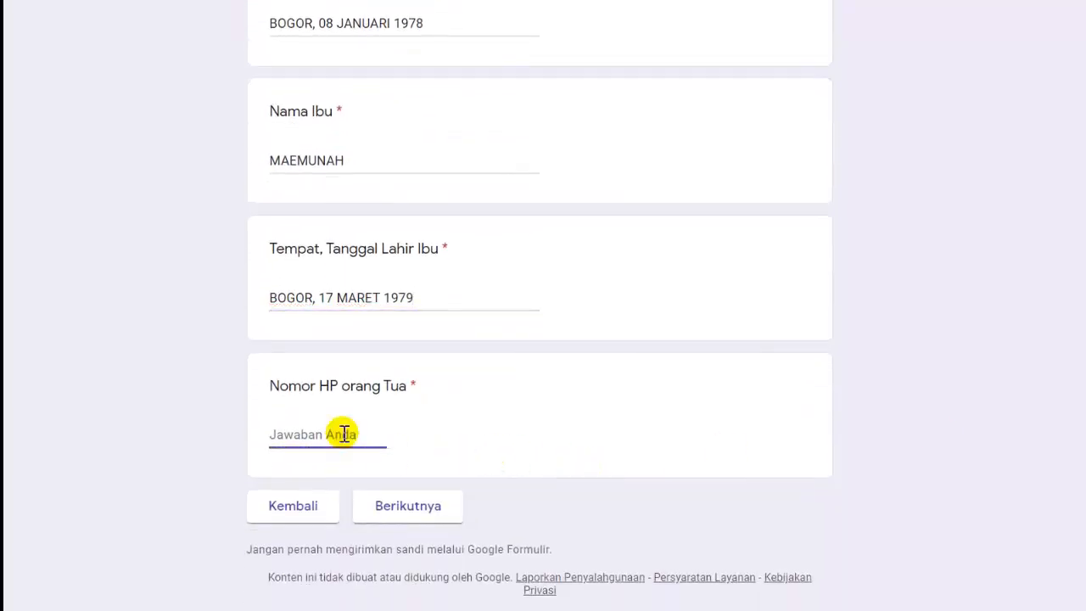
{"action": "type", "text": "123456"}
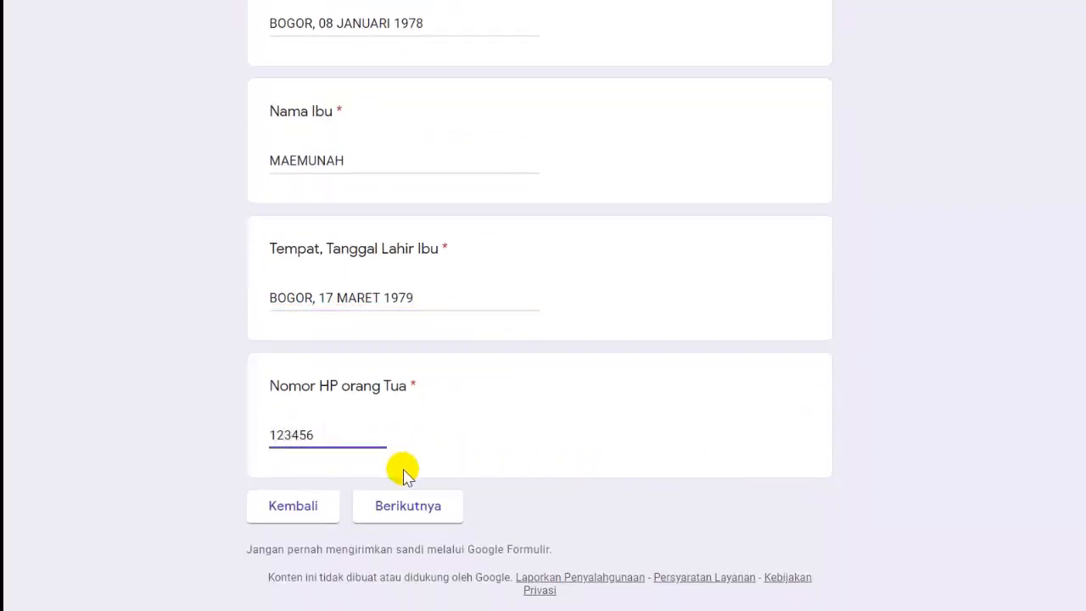
- On the next page choose BDP as first major and RPL as second, then submit
{"action": "left_click", "coordinate": [406, 505]}
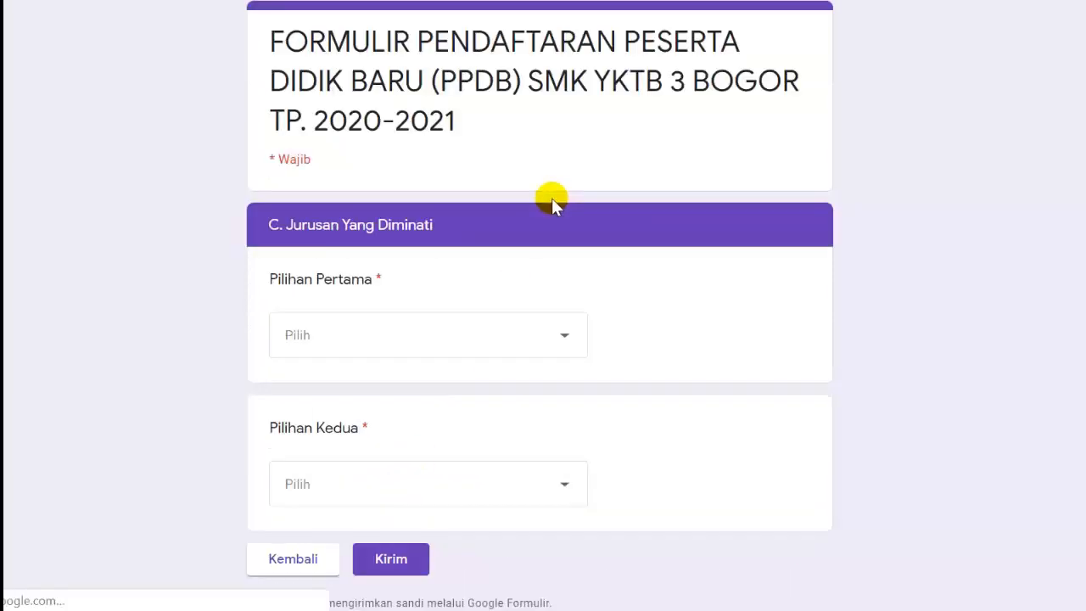
{"action": "left_click", "coordinate": [565, 342]}
{"action": "left_click", "coordinate": [480, 388]}
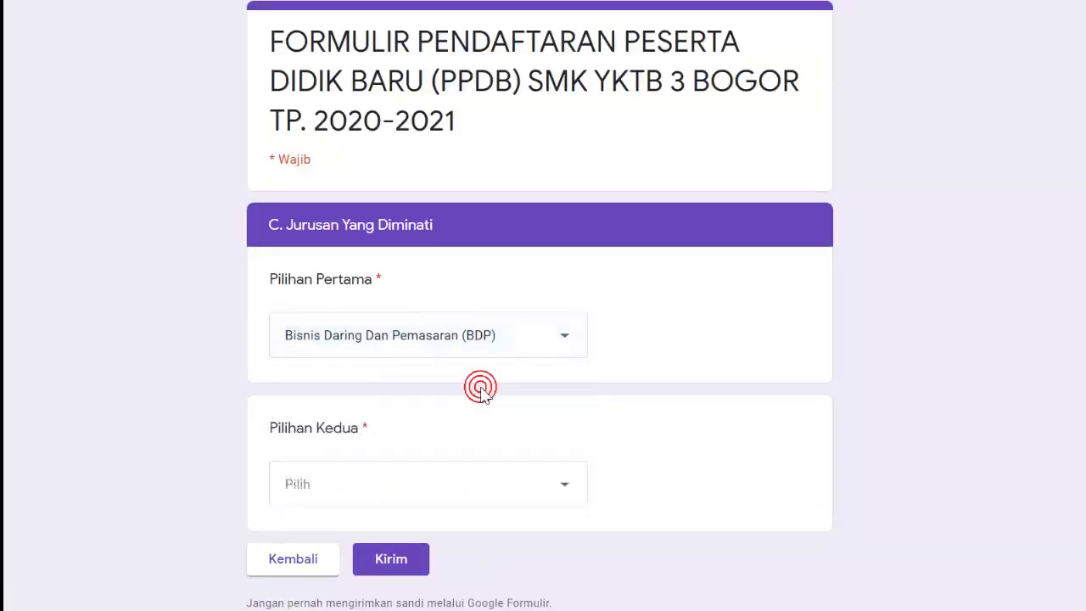
{"action": "left_click", "coordinate": [534, 499]}
{"action": "left_click", "coordinate": [437, 560]}
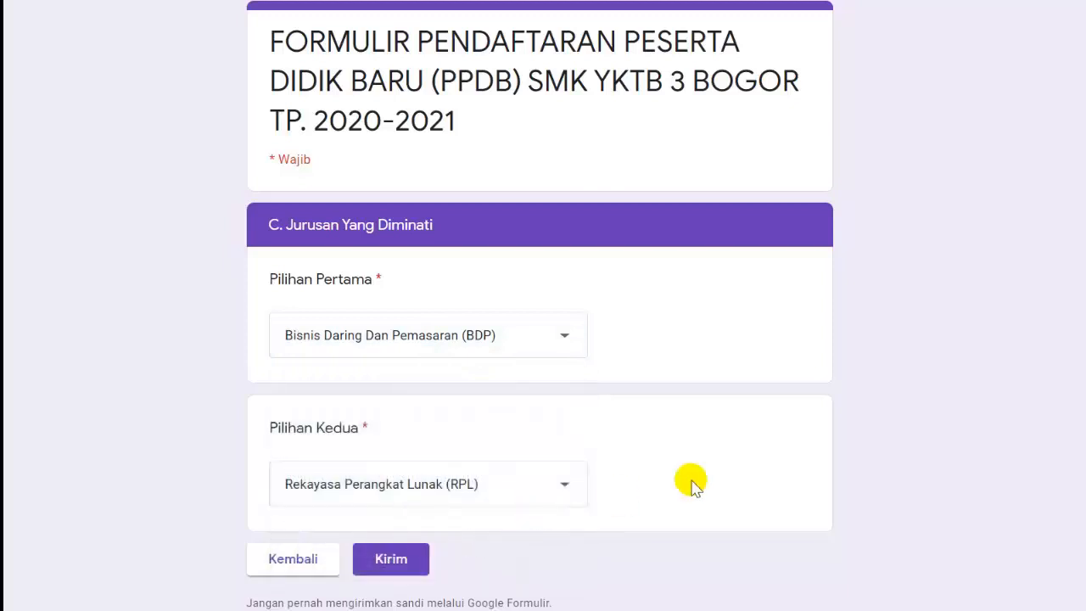
{"action": "left_click", "coordinate": [400, 564]}
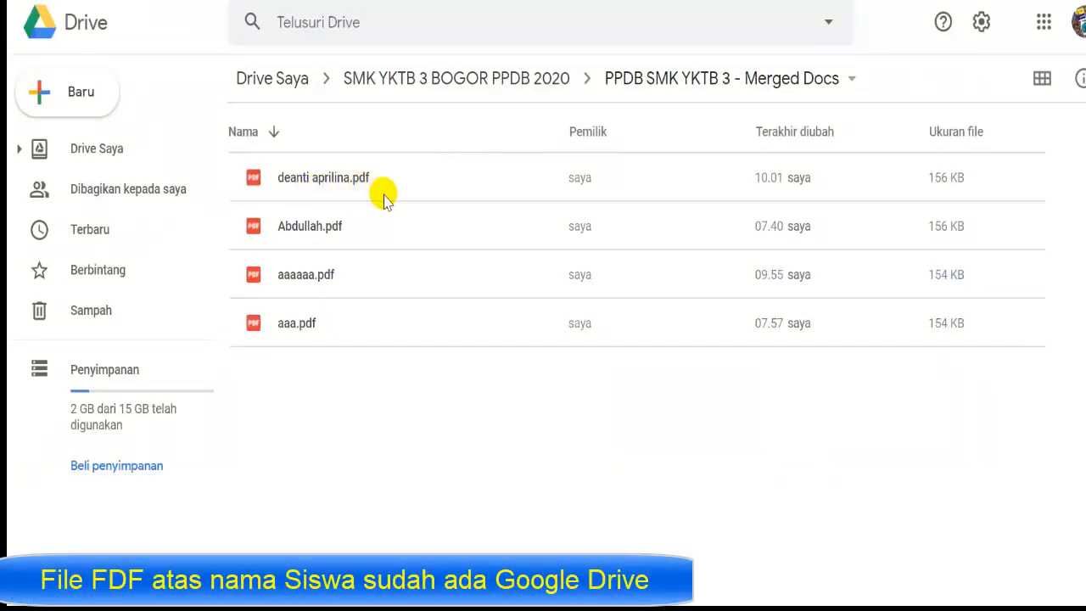
- Open the new student PDF in the PPDB SMK YKTB 3 - Merged Docs folder and scroll through its preview
{"action": "double_click", "coordinate": [352, 180]}
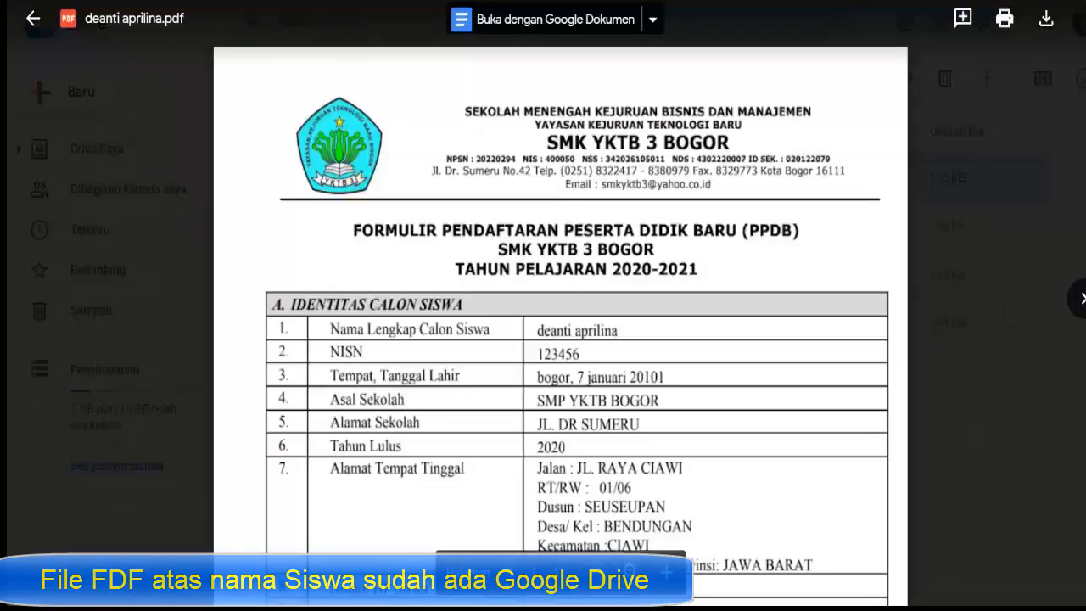
{"action": "scroll", "coordinate": [560, 340], "scroll_direction": "down", "scroll_amount": 3}
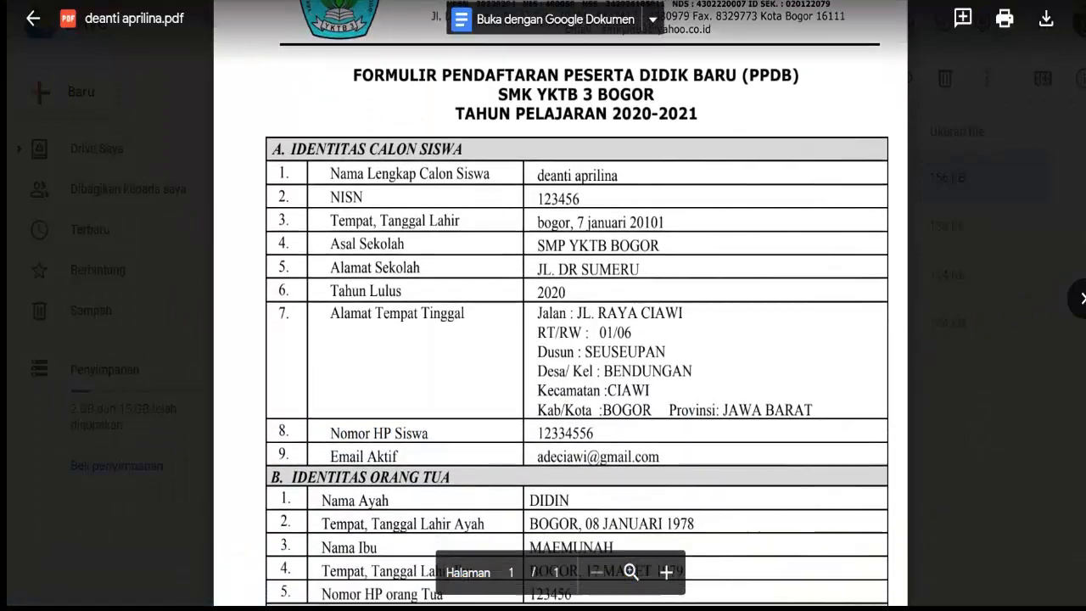
{"action": "scroll", "coordinate": [577, 340], "scroll_direction": "up", "scroll_amount": 2}
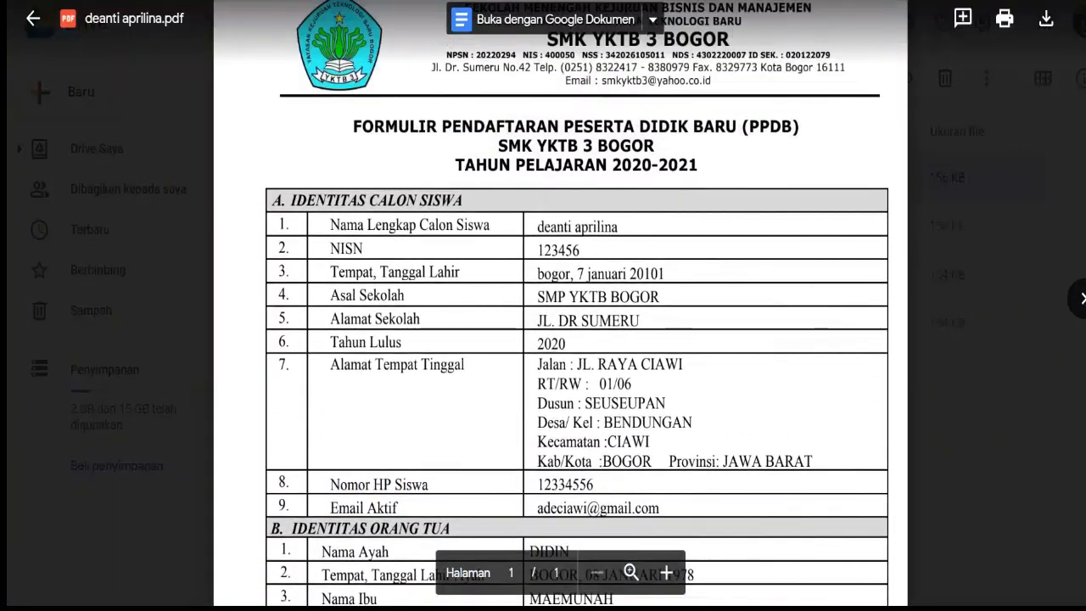
{"action": "scroll", "coordinate": [577, 340], "scroll_direction": "down", "scroll_amount": 5}
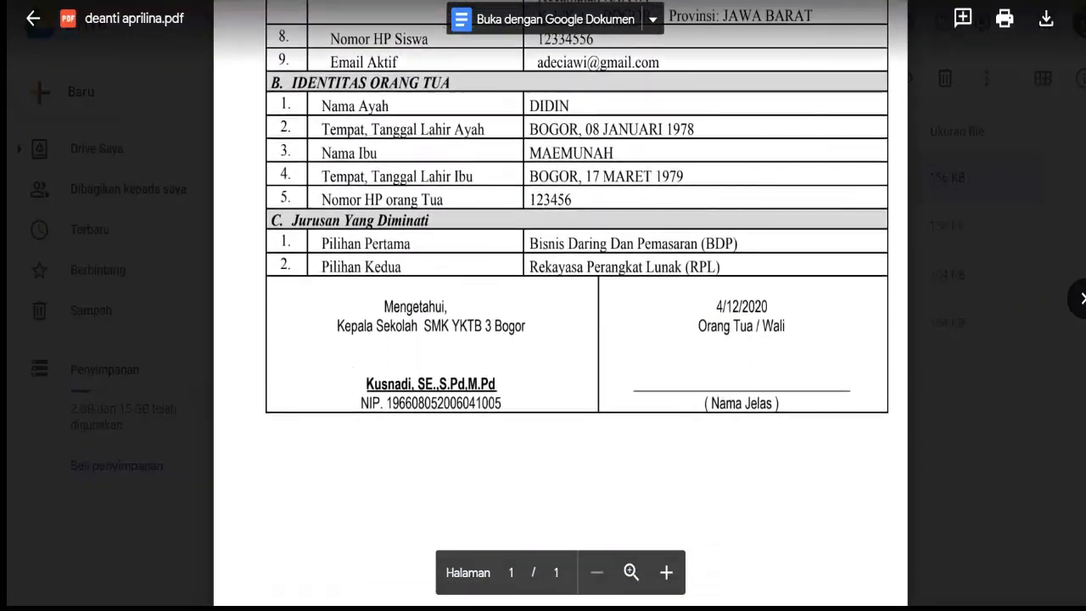
{"action": "scroll", "coordinate": [577, 340], "scroll_direction": "up", "scroll_amount": 4}
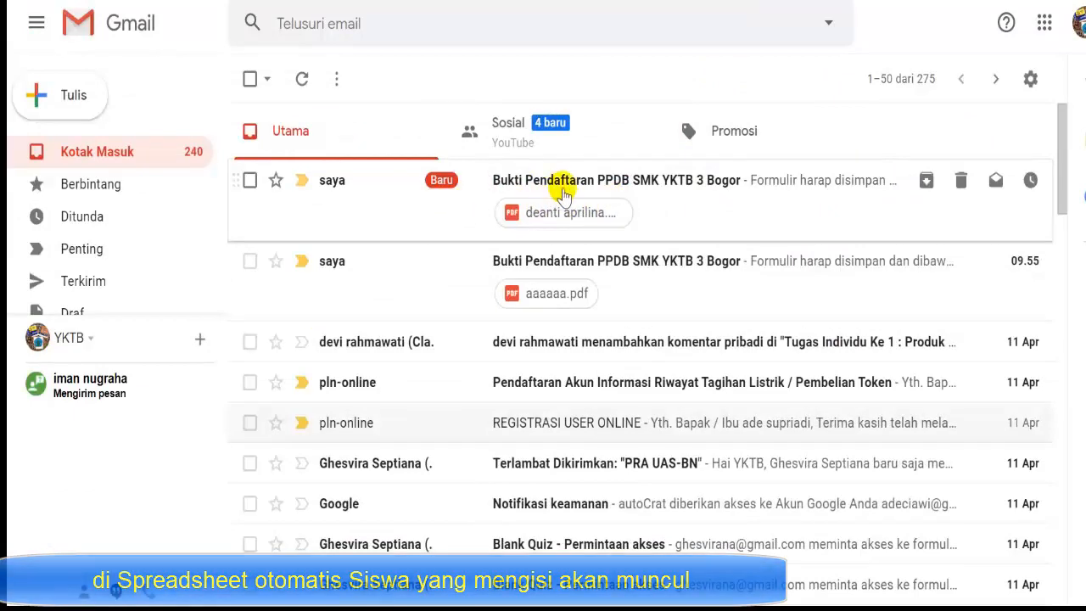
- Preview the PDF attached to the top Bukti Pendaftaran PPDB email and scroll through it
{"action": "left_click", "coordinate": [603, 189]}
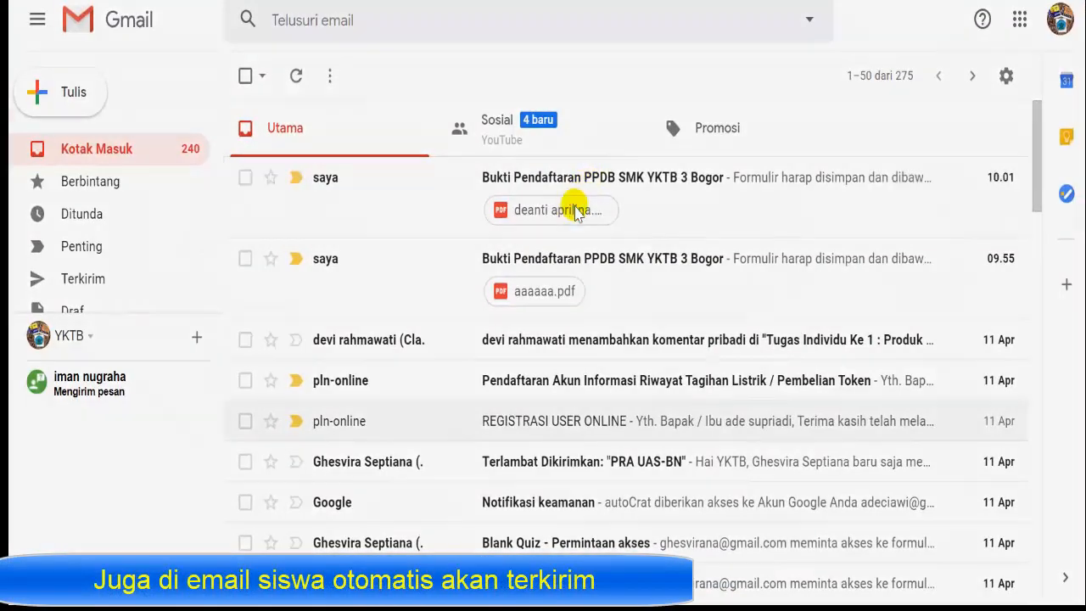
{"action": "left_click", "coordinate": [576, 212]}
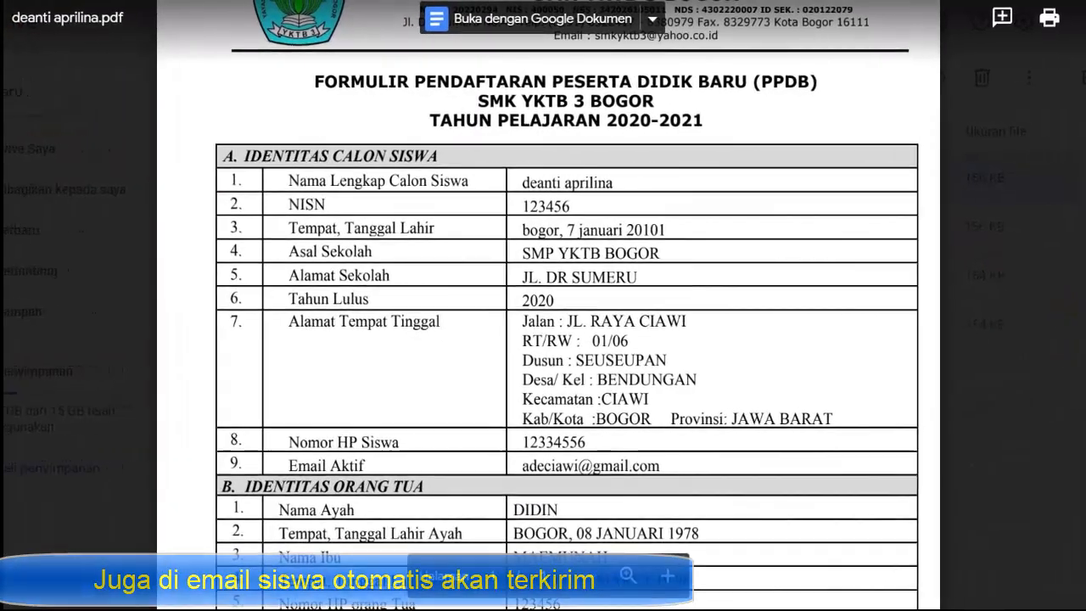
{"action": "scroll", "coordinate": [543, 339], "scroll_direction": "up", "scroll_amount": 3}
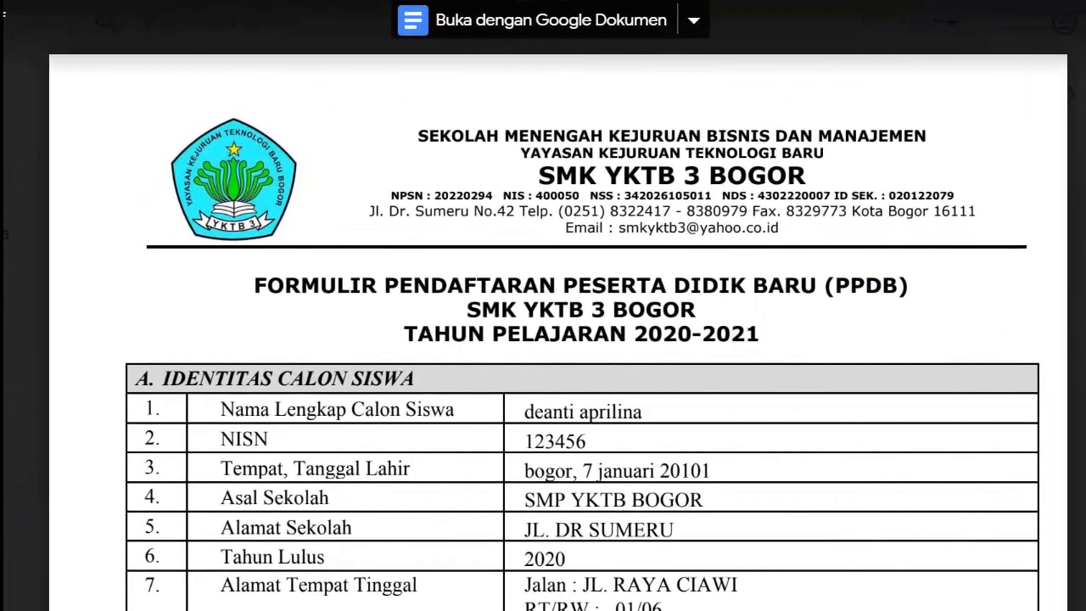
{"action": "scroll", "coordinate": [554, 340], "scroll_direction": "down", "scroll_amount": 1}
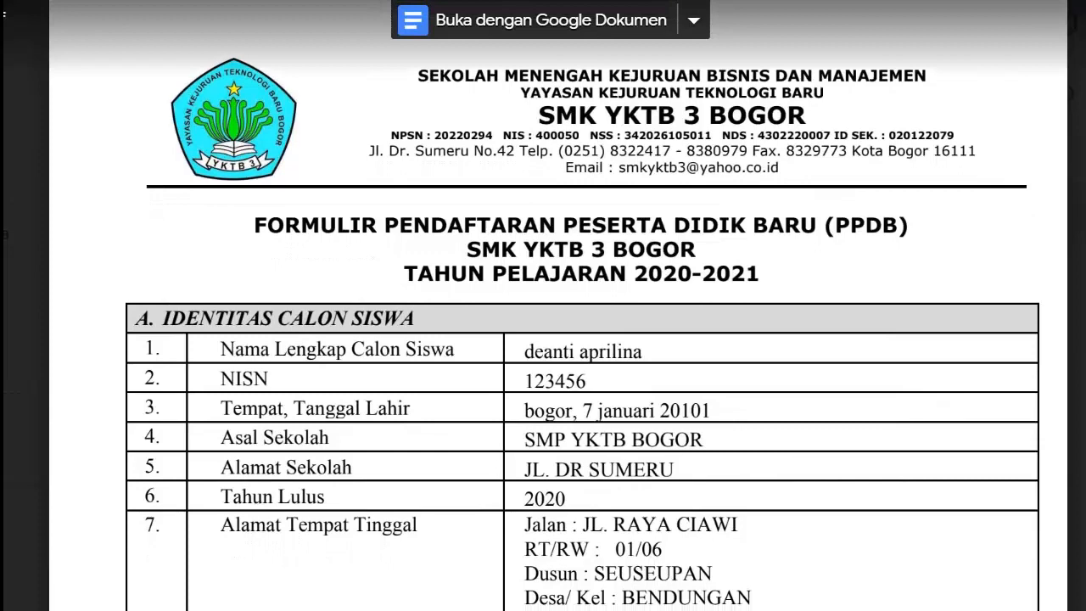